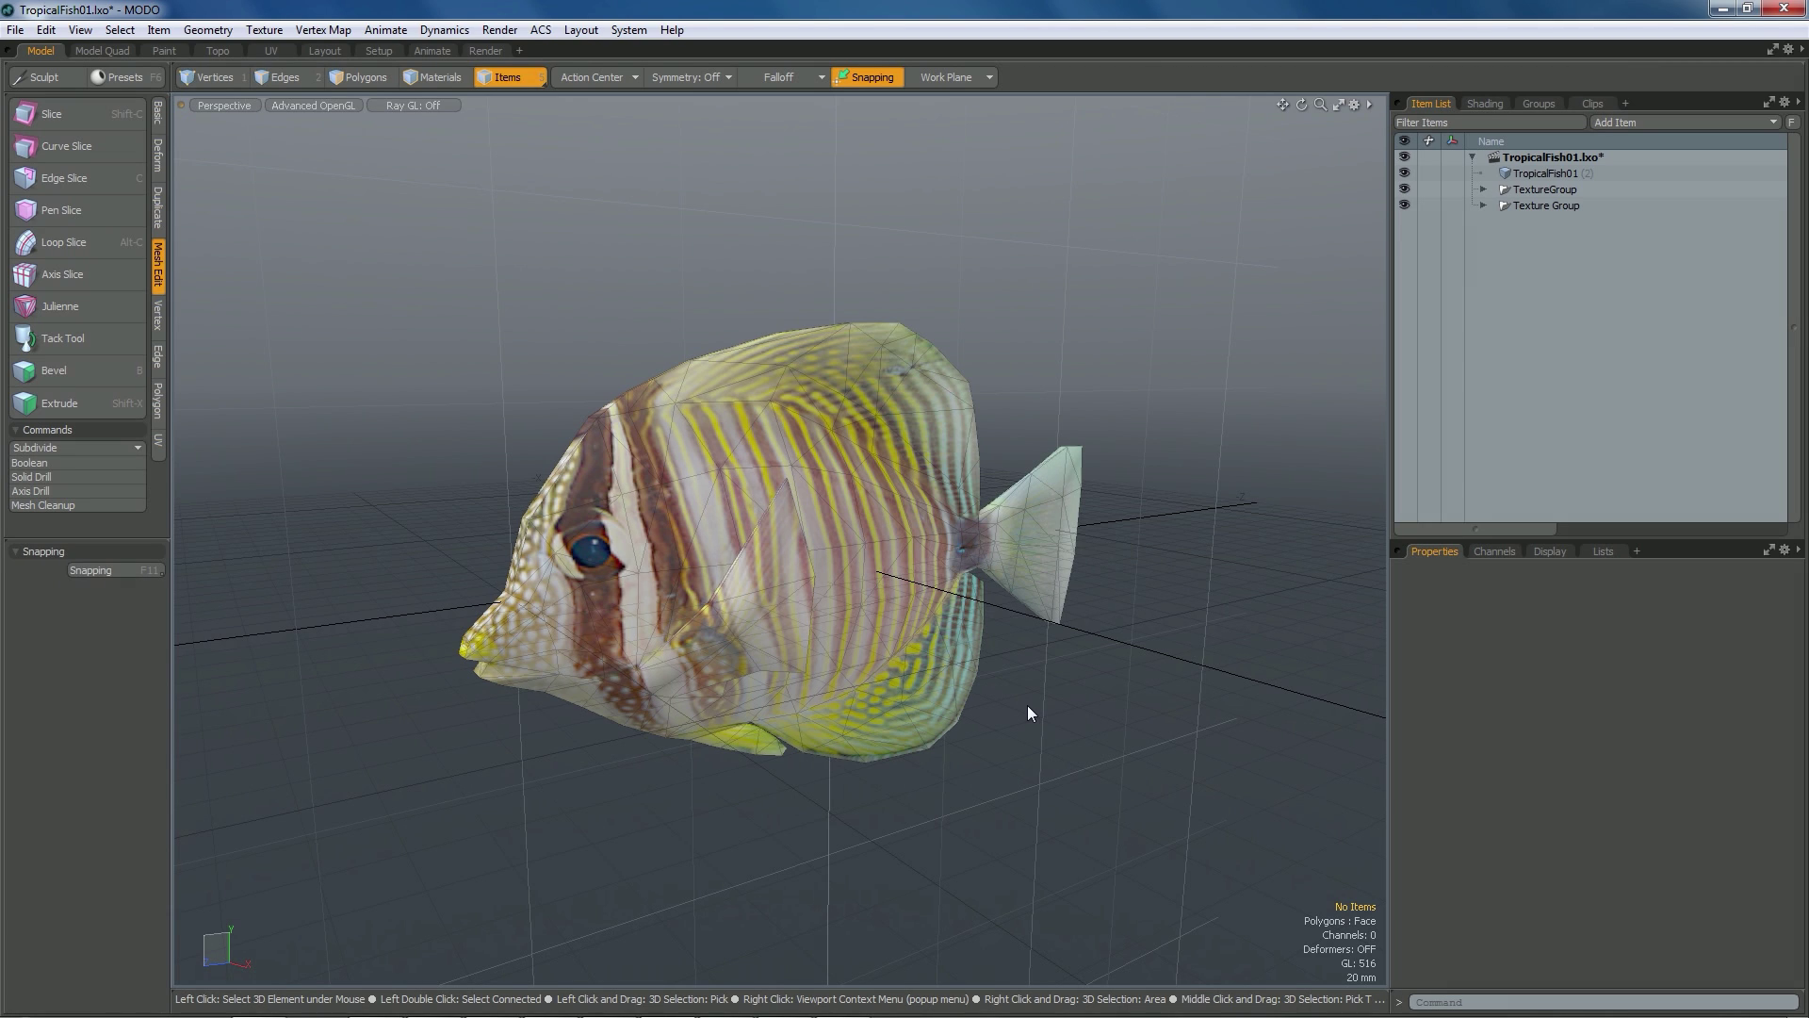
left_click_drag(1027, 705, 828, 648, "alt")
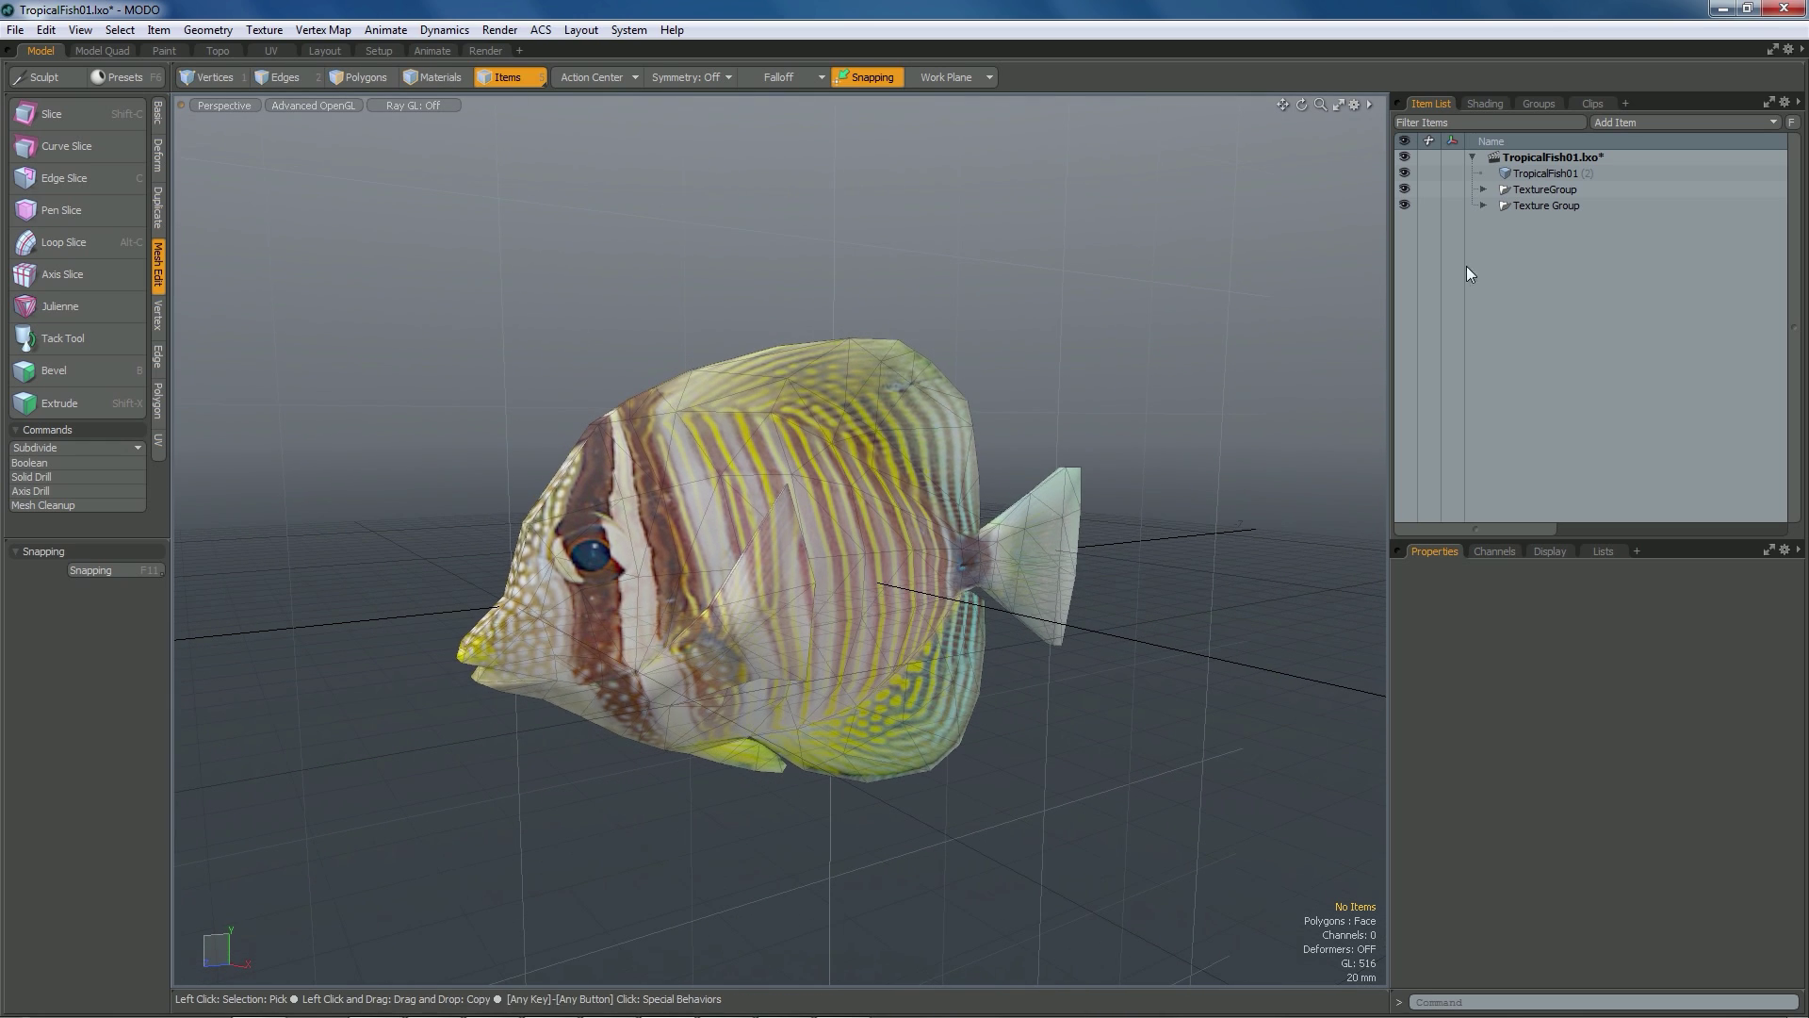
left_click(1548, 175)
left_click(1202, 411)
left_click_drag(1130, 468, 803, 552, "alt")
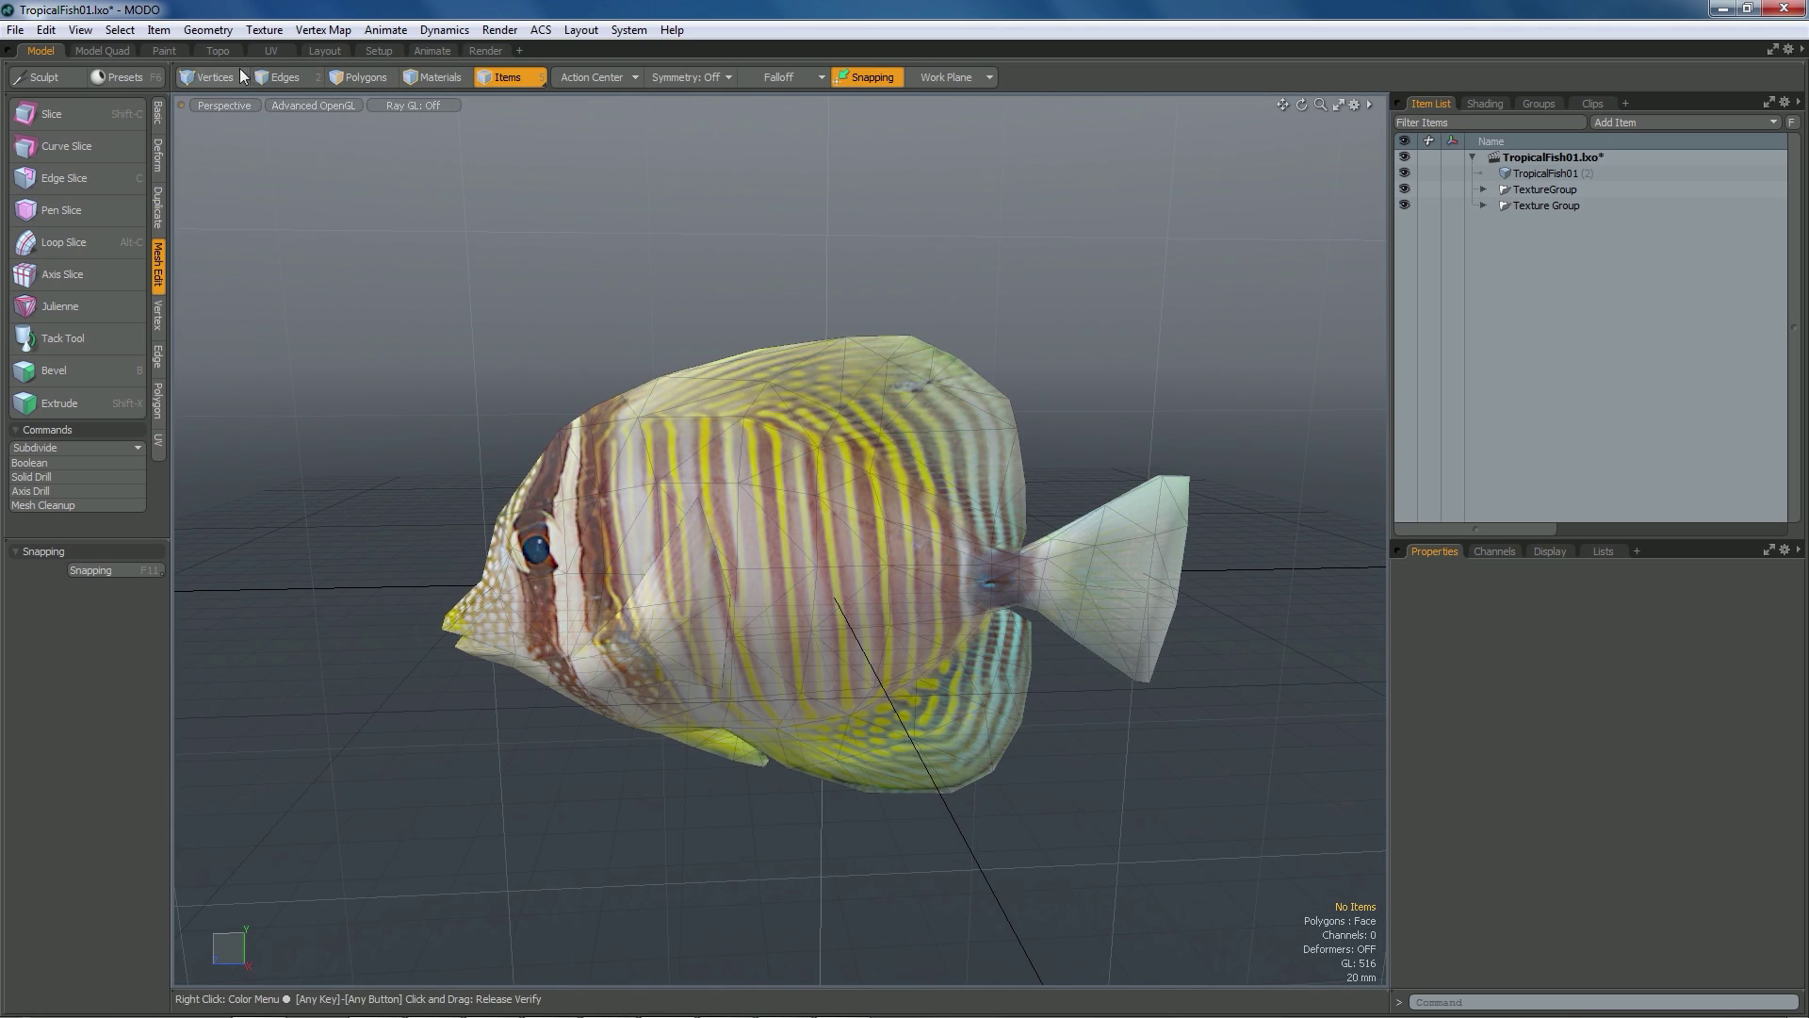
Switch to the Setup layout and turn on Setup mode for rigging the fish
left_click(388, 47)
left_click_drag(631, 377, 679, 381, "alt")
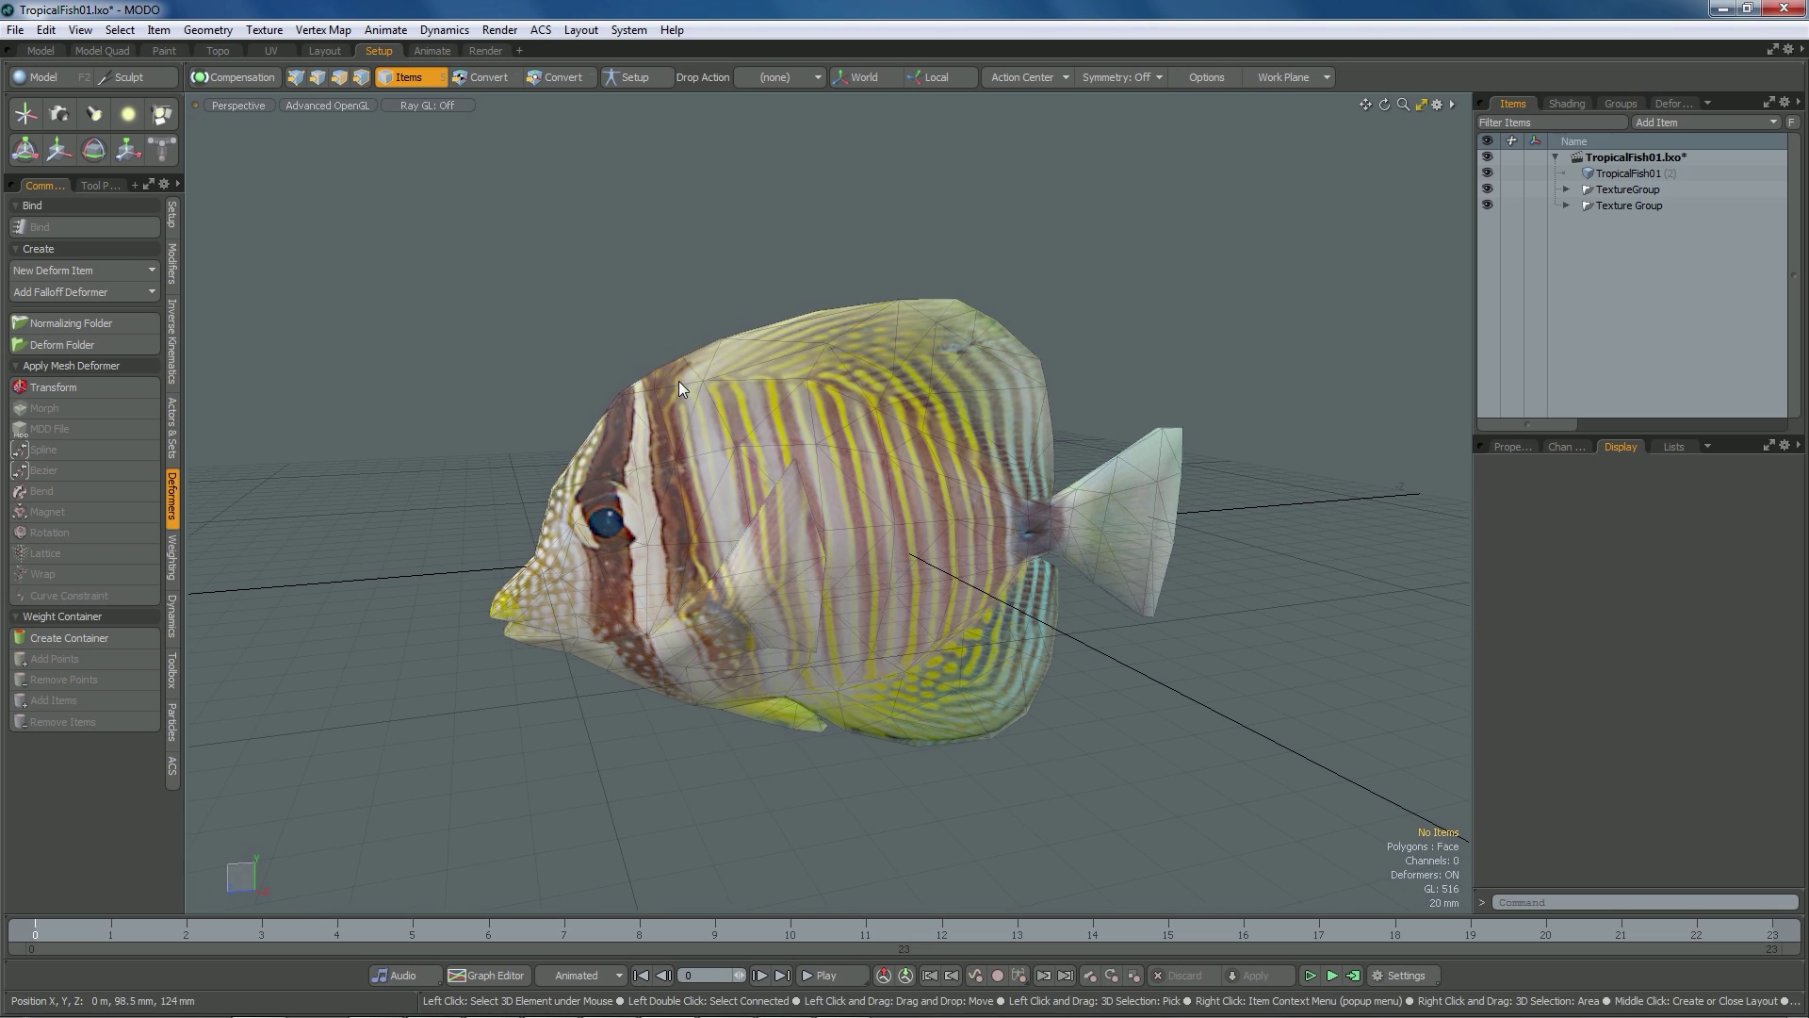
left_click(637, 78)
left_click_drag(973, 439, 944, 442, "alt")
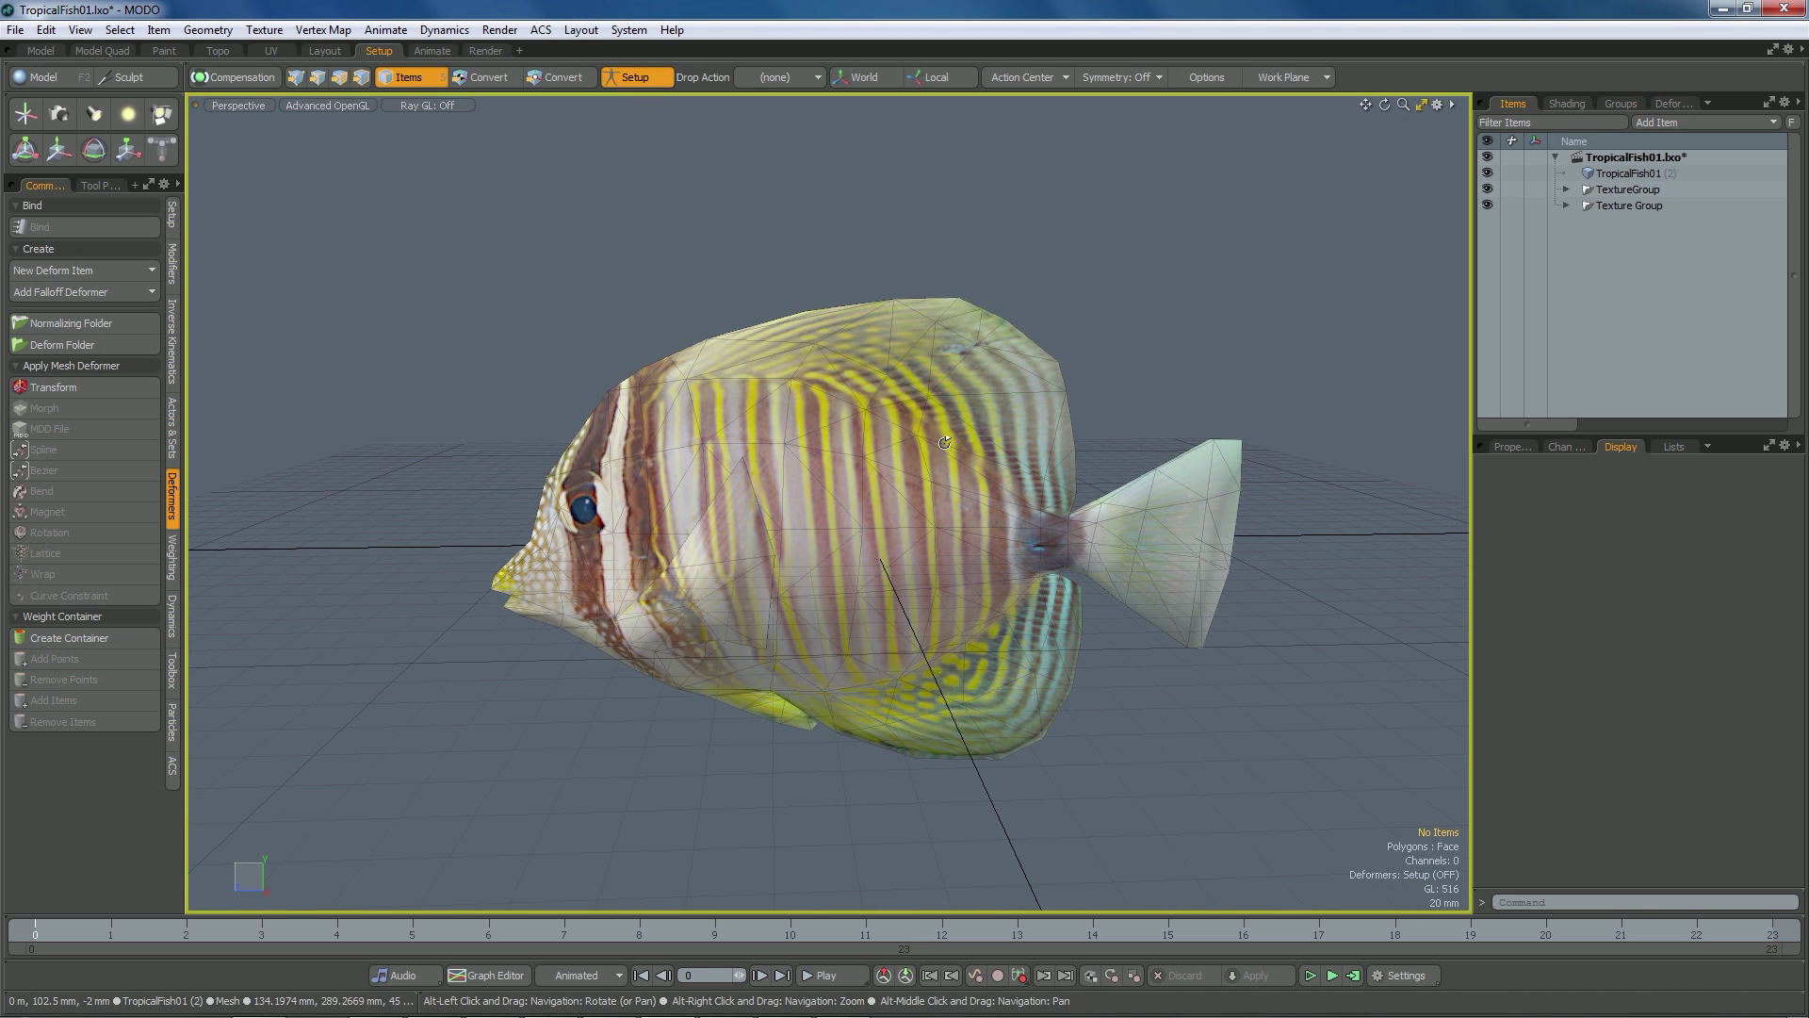
left_click_drag(893, 533, 1042, 558, "alt")
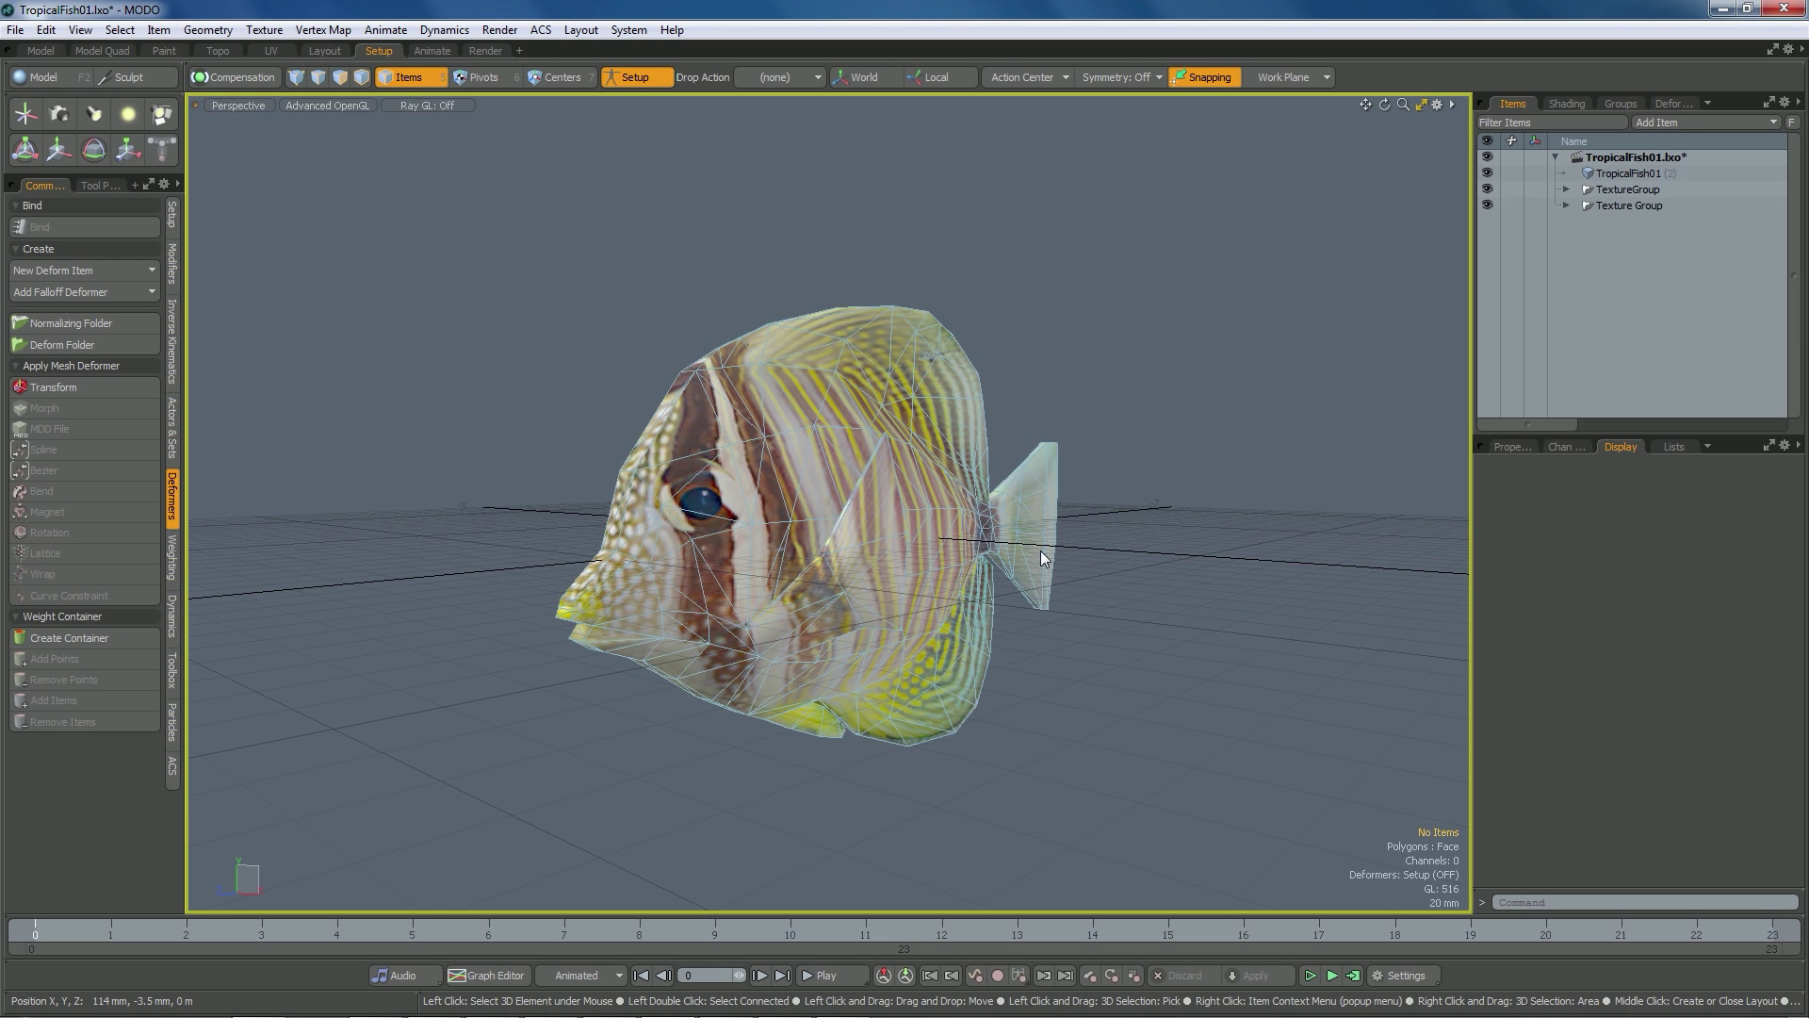
left_click_drag(1042, 558, 862, 560, "alt")
Show the fish in Wireframe shading and set the viewport to the Right view
left_click(343, 105)
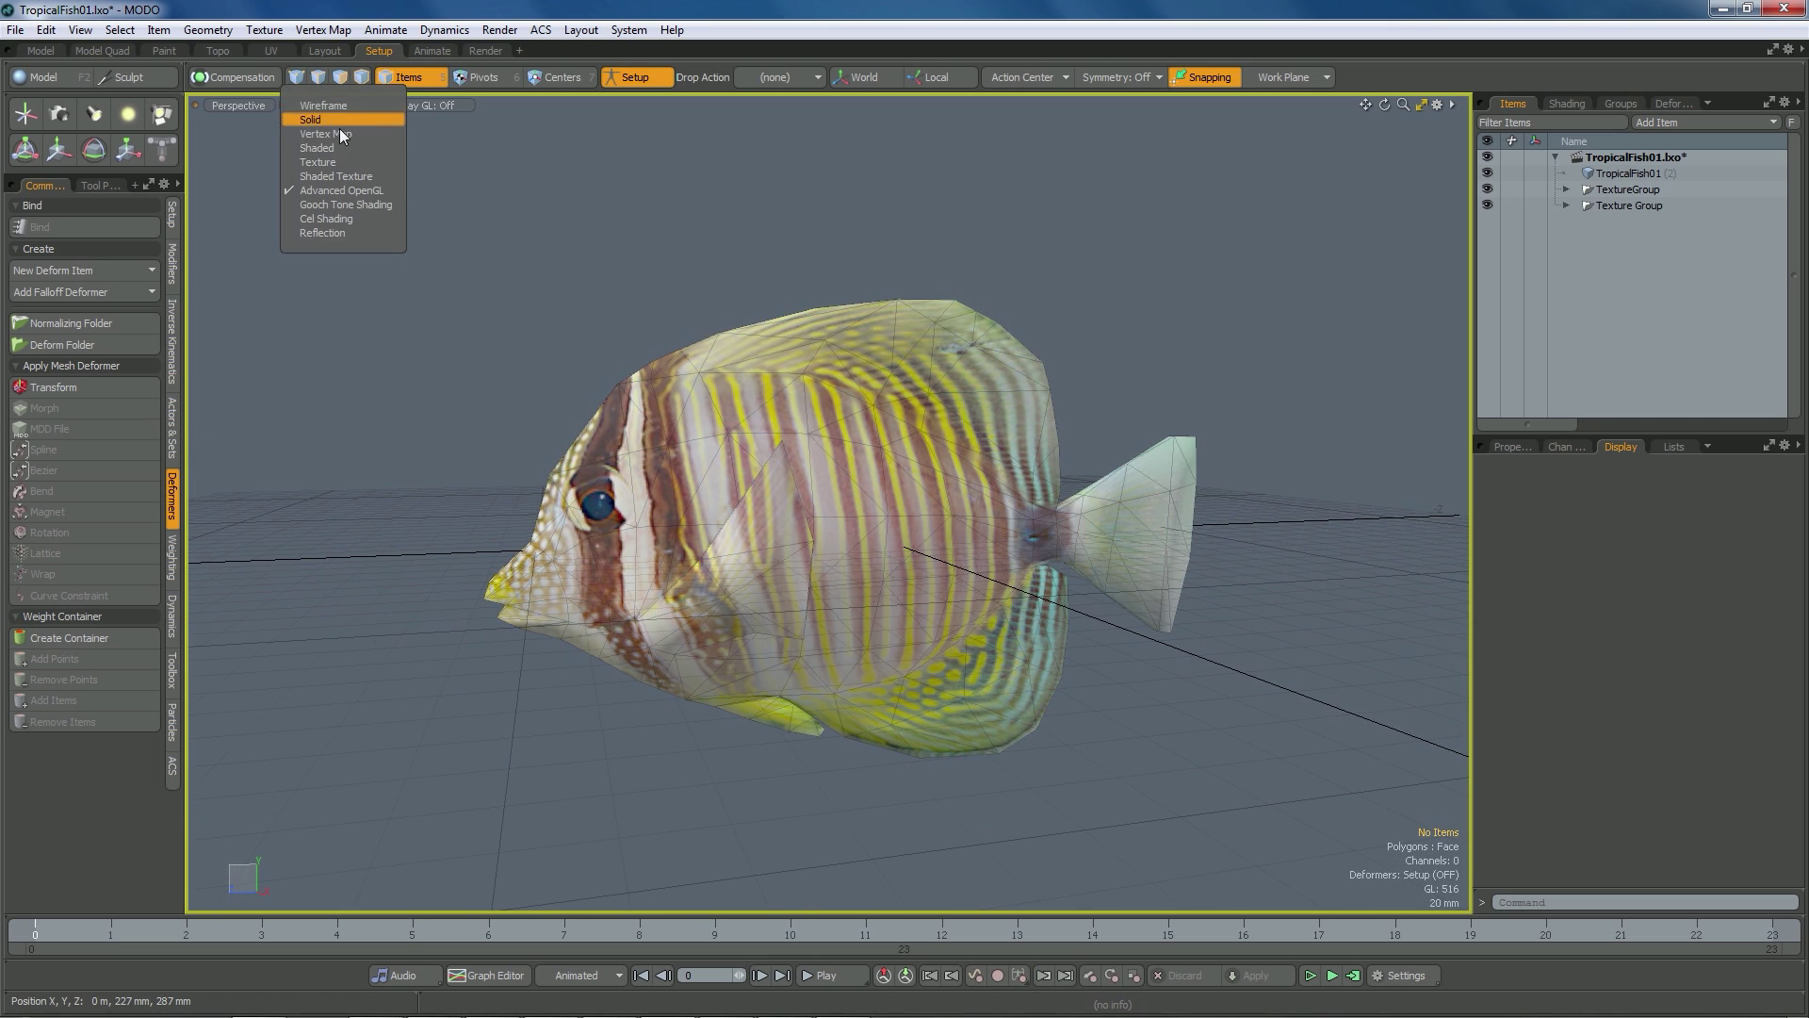
left_click(339, 106)
left_click_drag(928, 481, 873, 471, "alt")
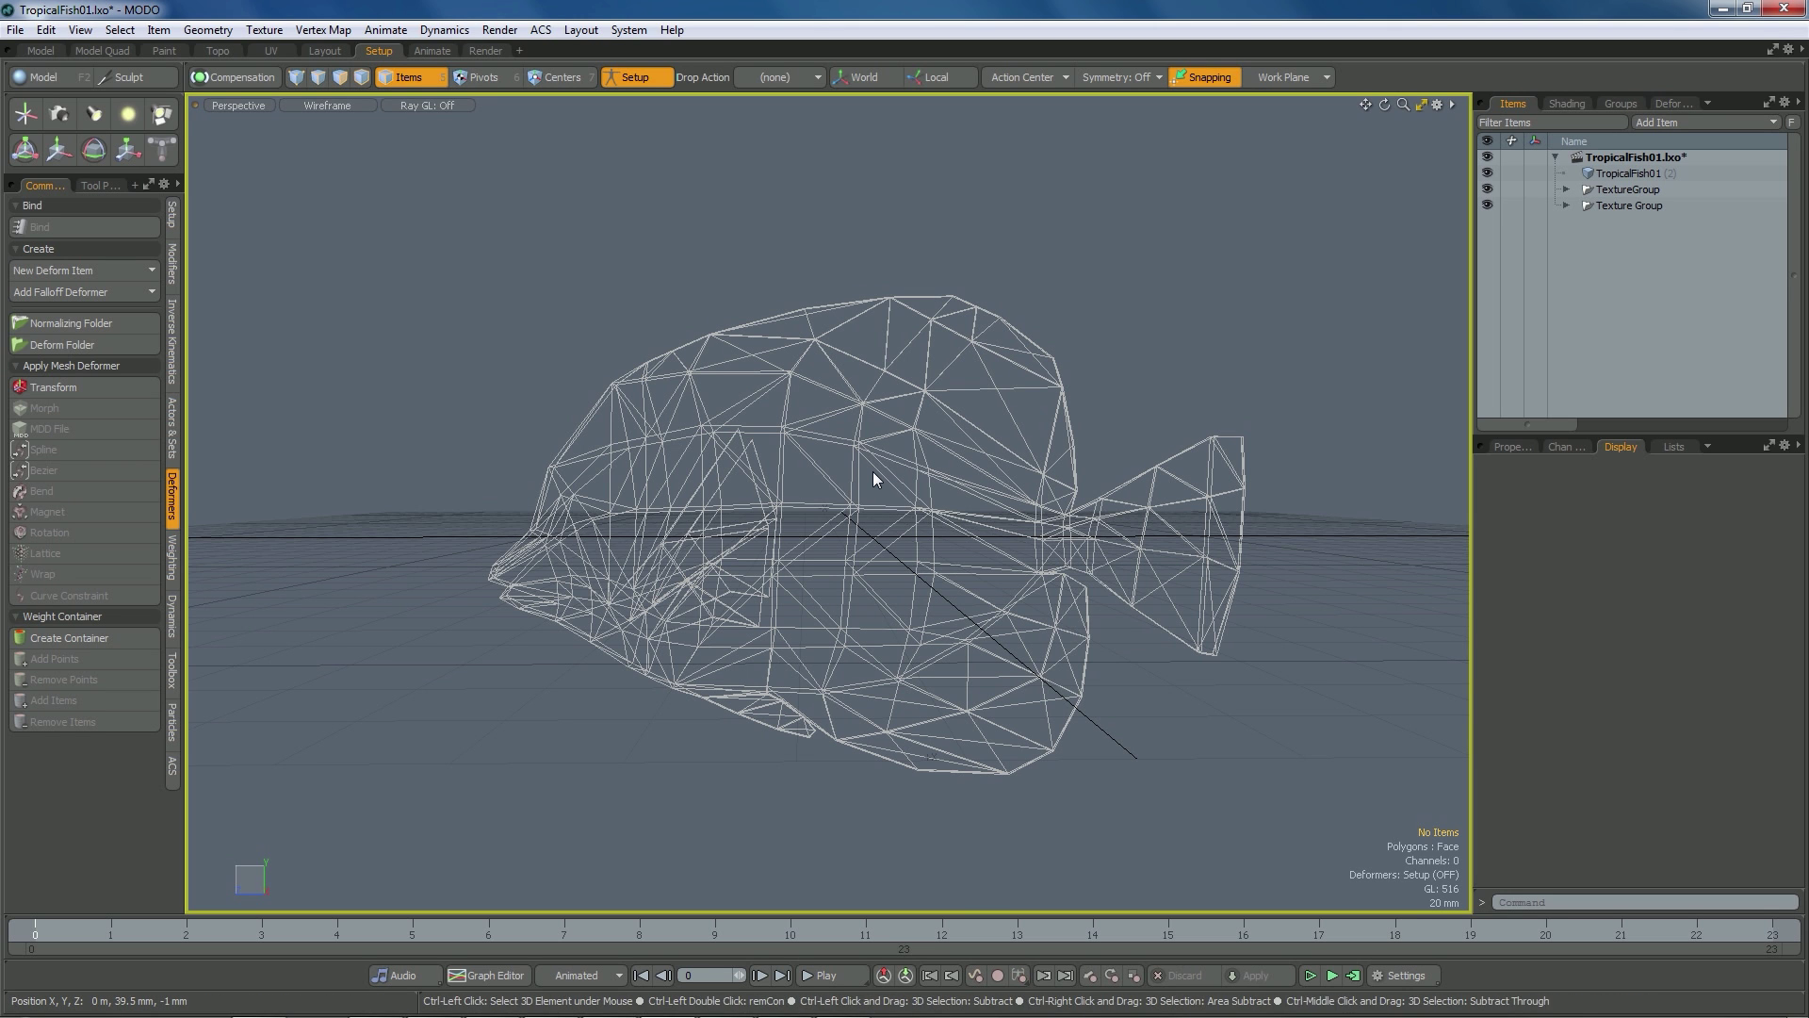
key("ctrl+space")
left_click(952, 470)
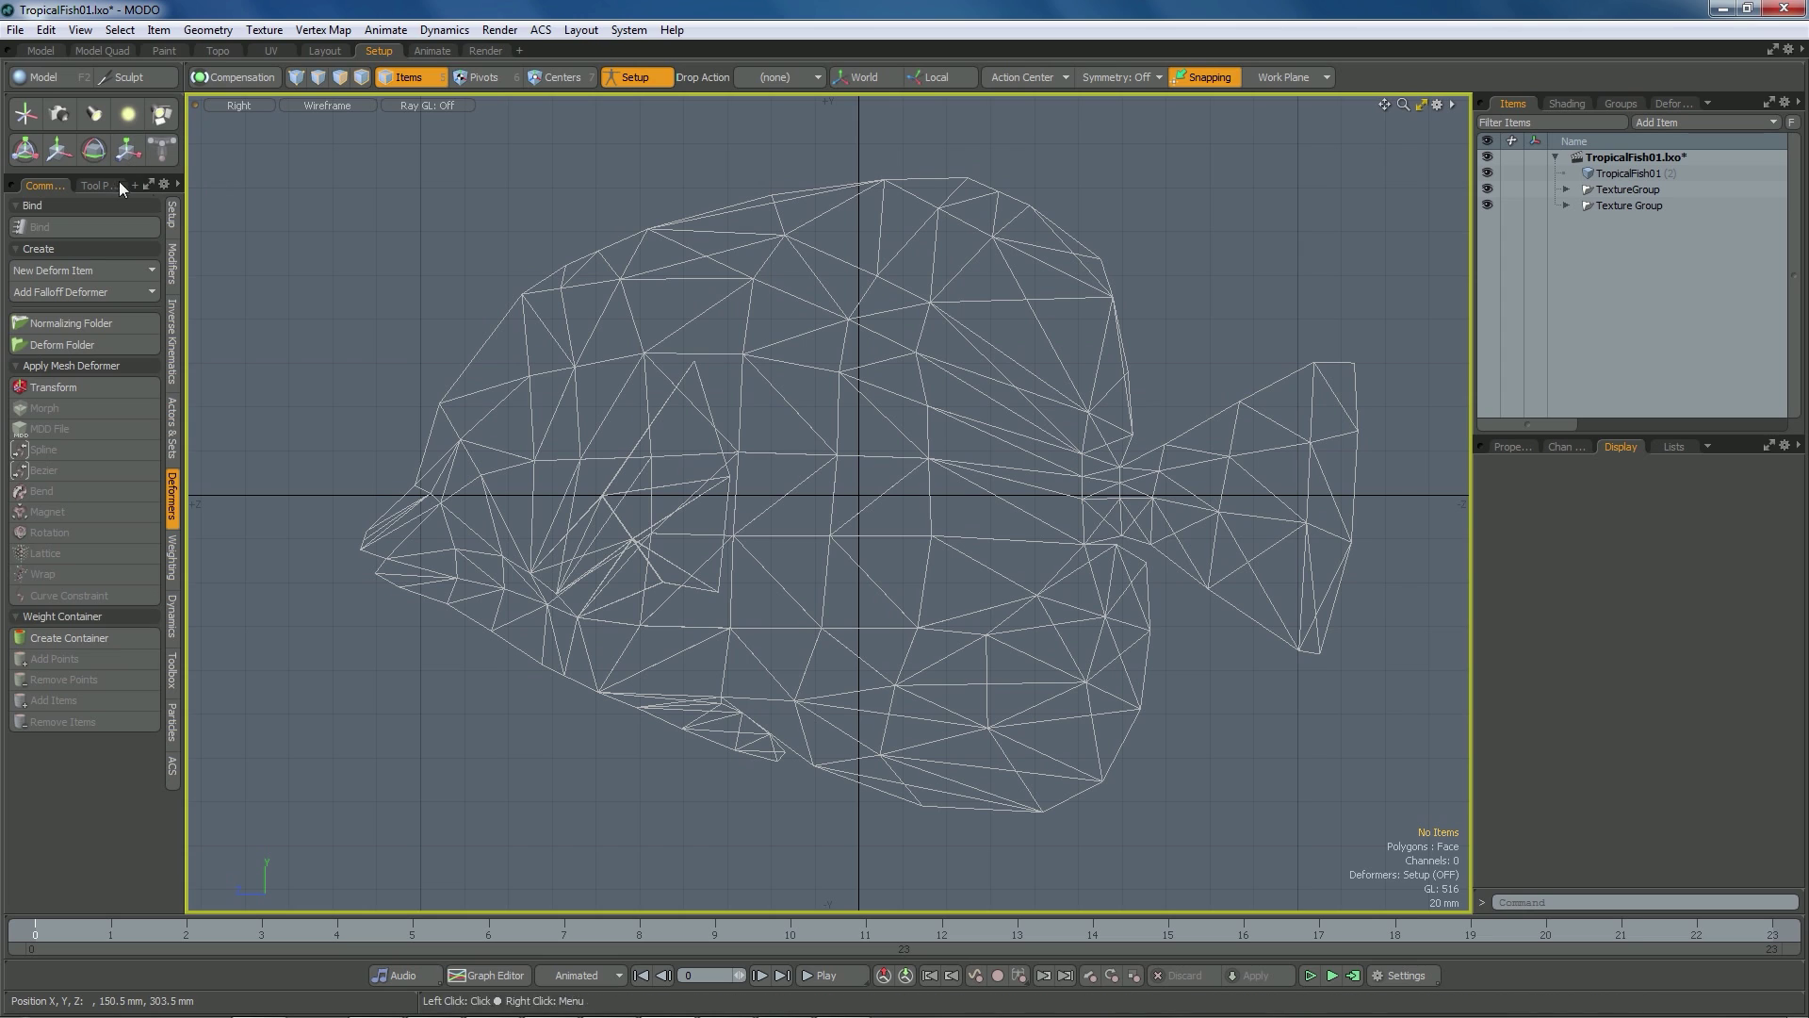
Start the Skeleton drawing tool, show its properties and review the available snapping options
left_click(172, 225)
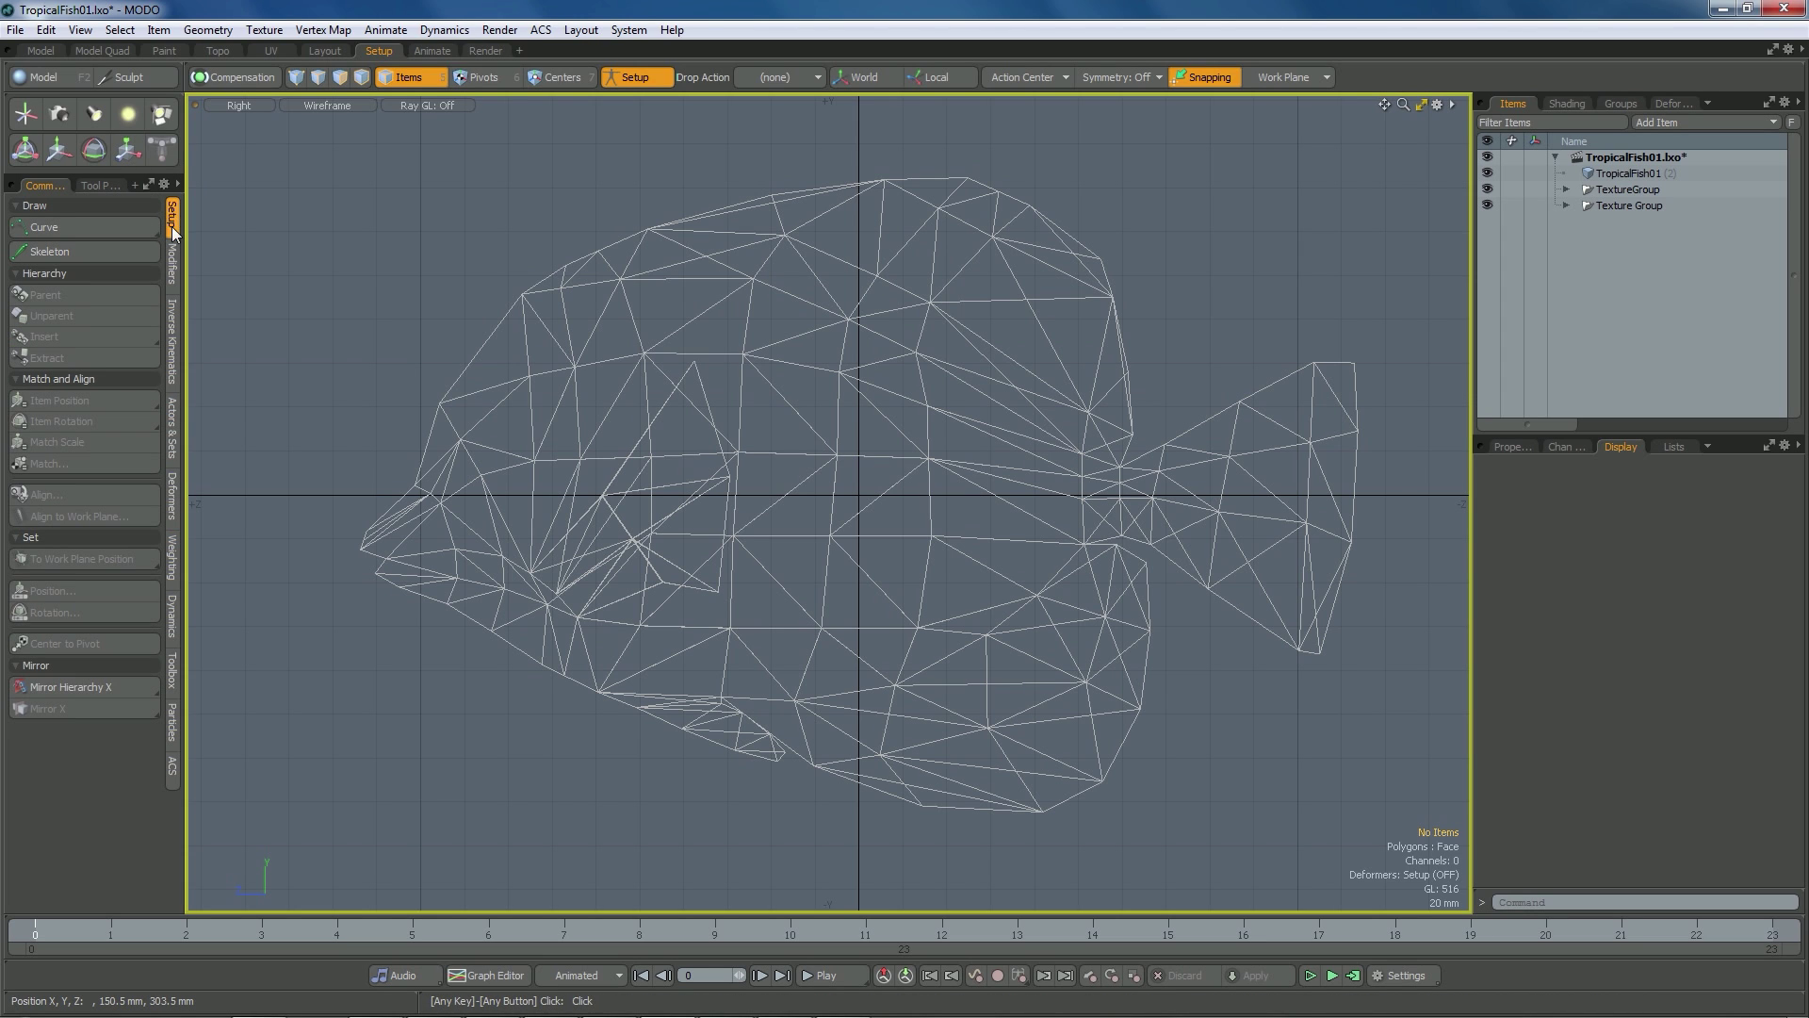
left_click(123, 252)
left_click(109, 185)
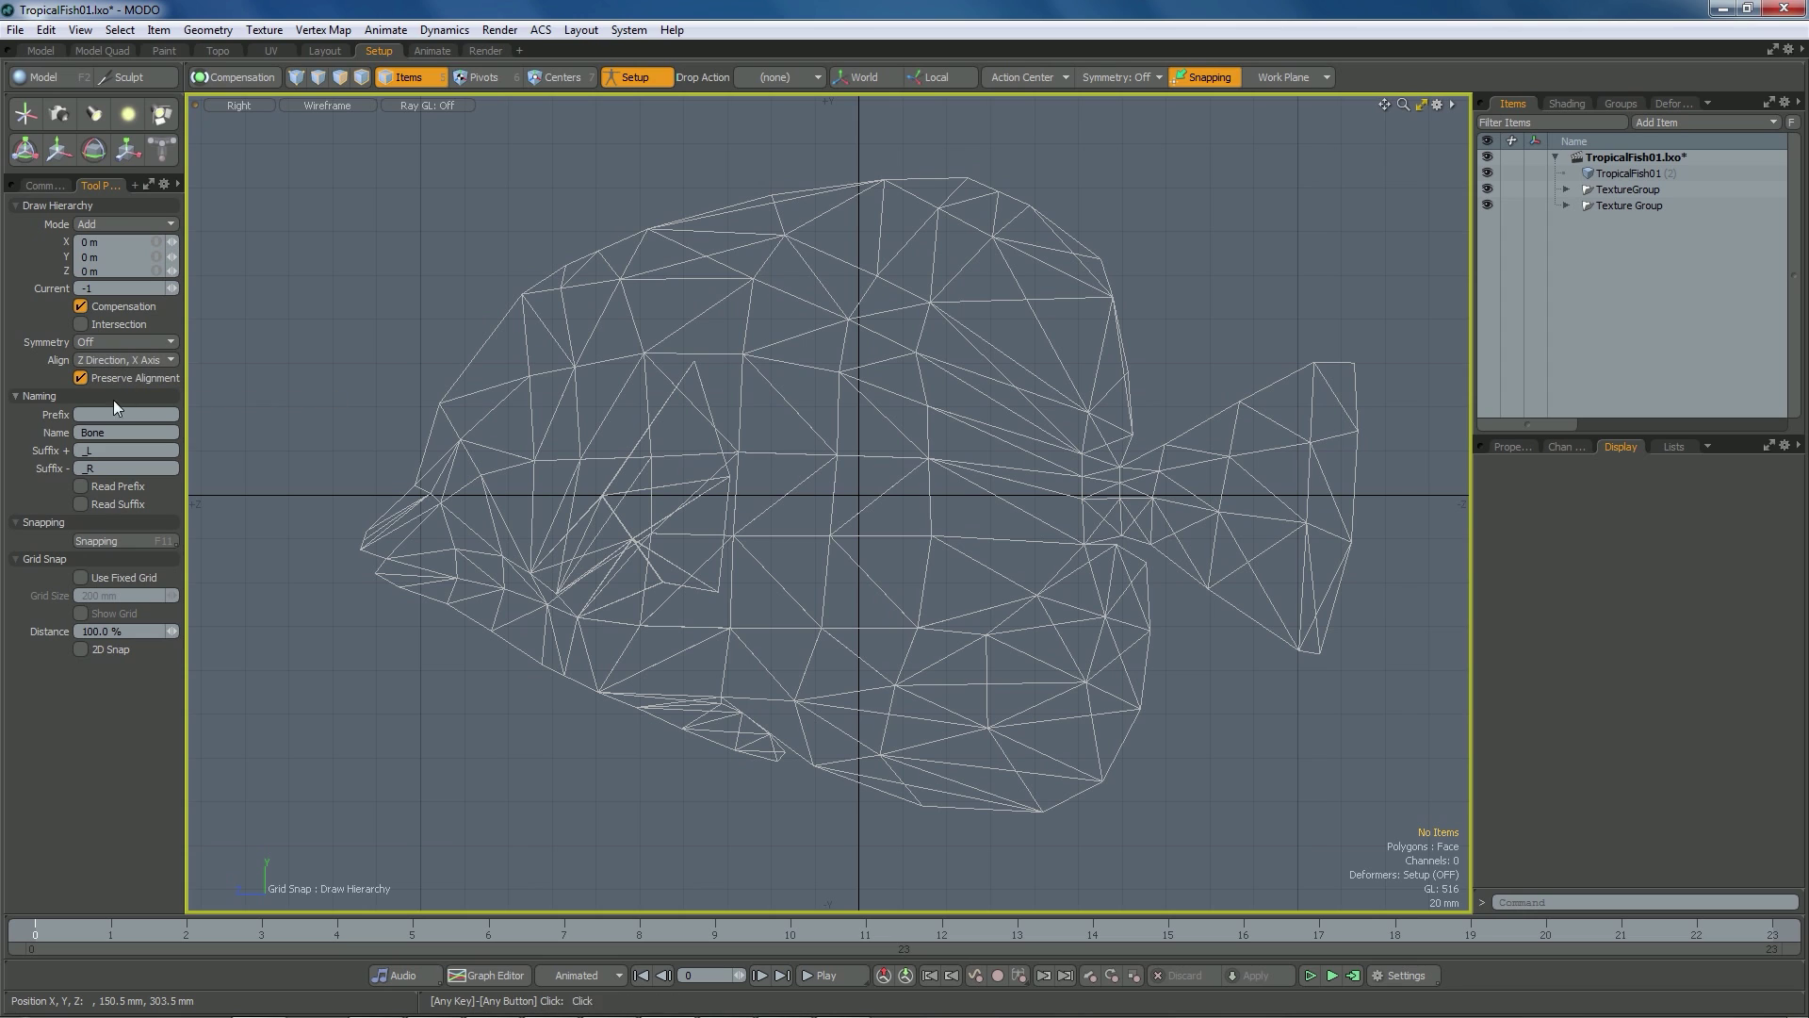
left_click(105, 539)
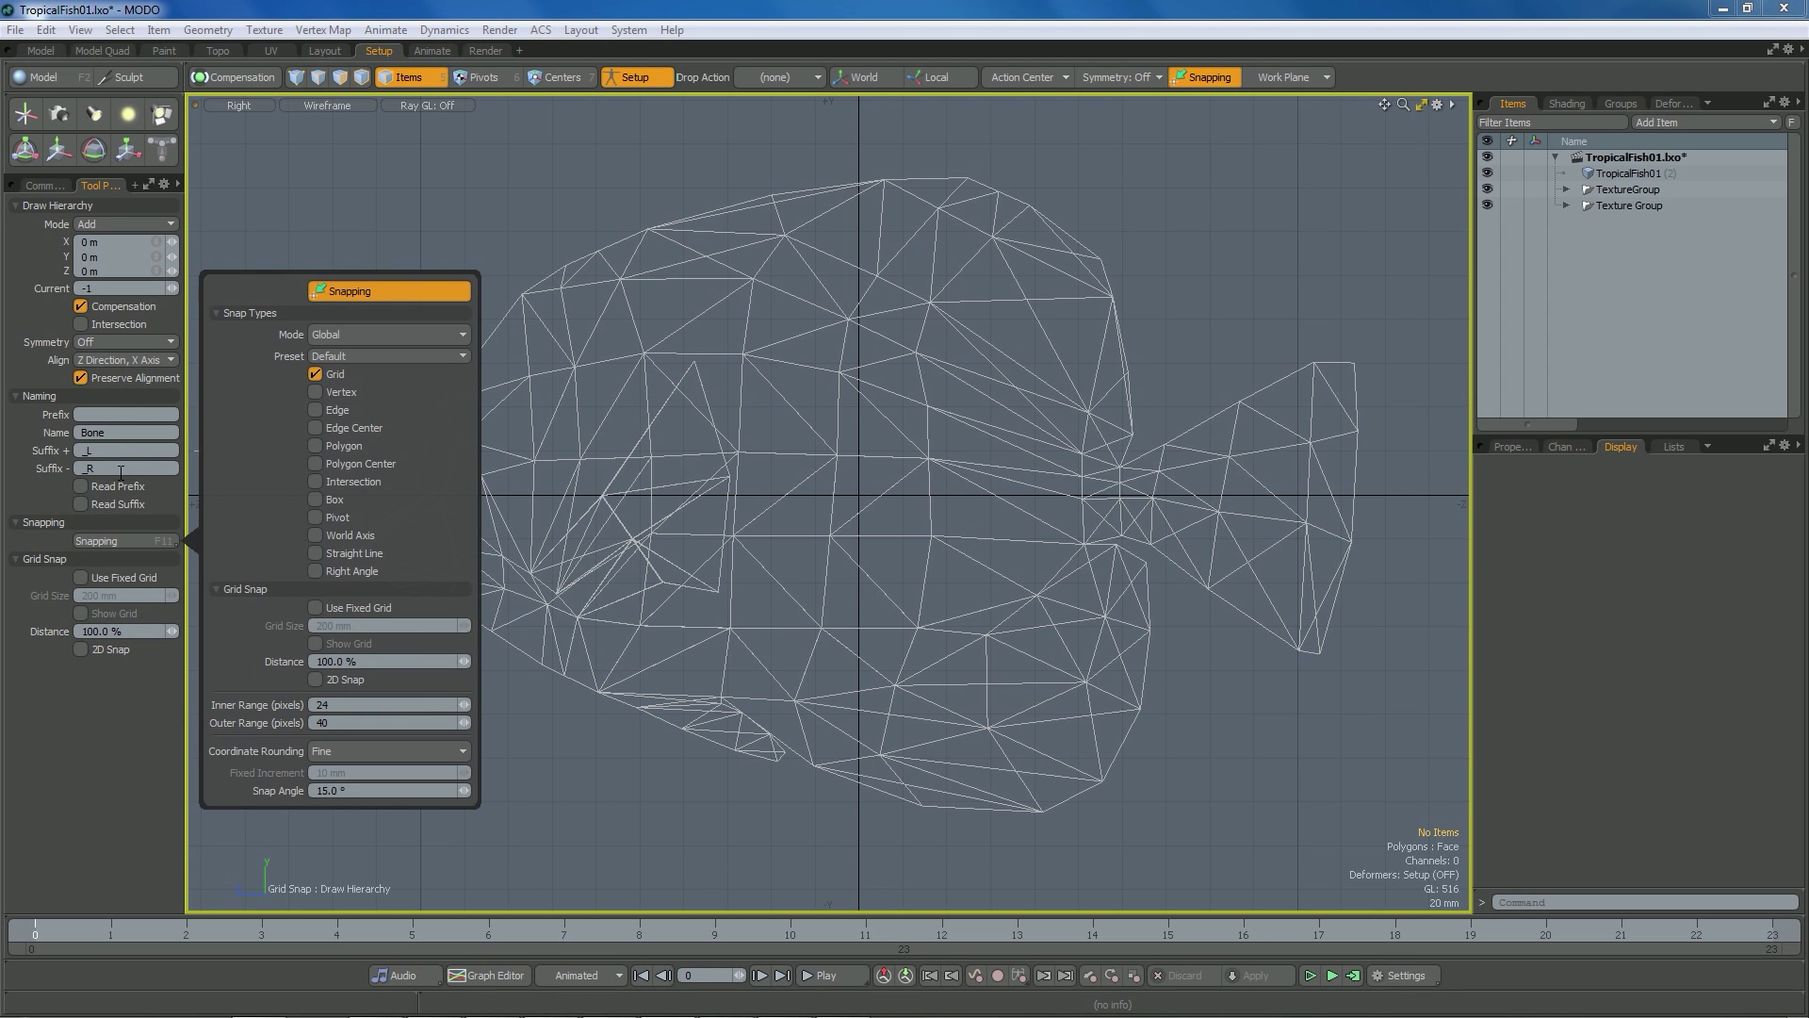
left_click(109, 535)
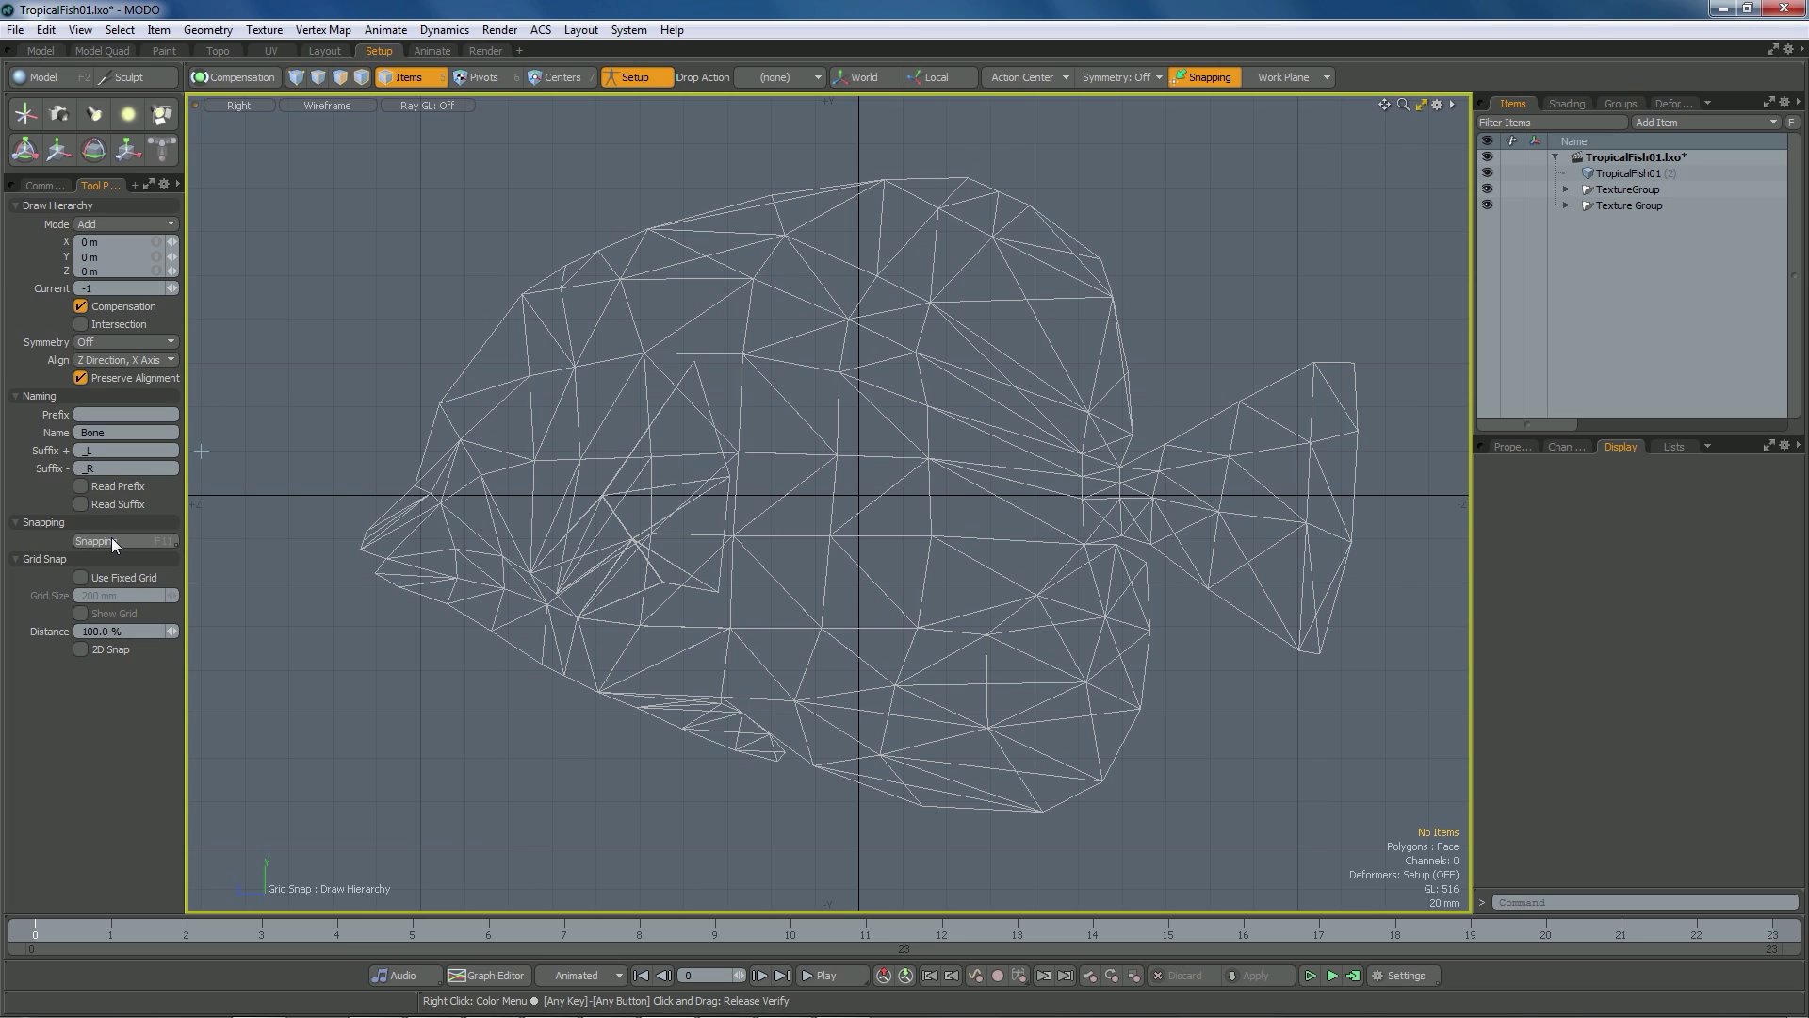
left_click(110, 540)
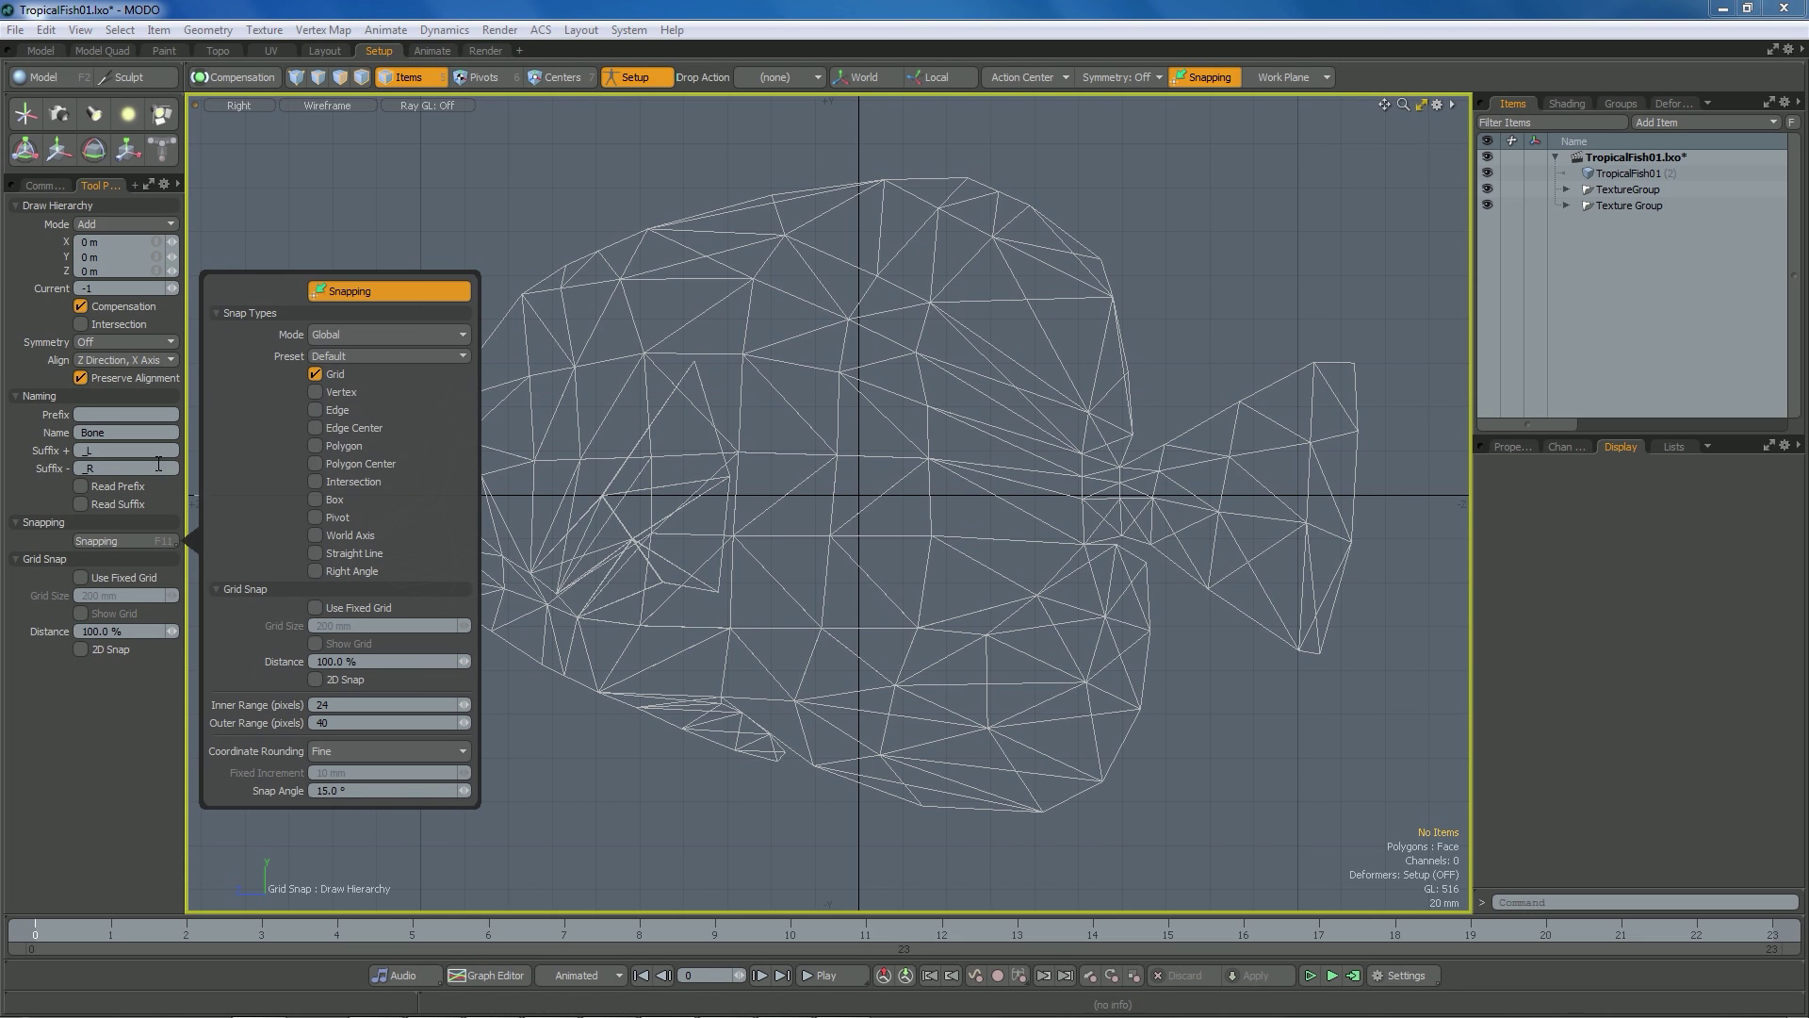
left_click(107, 536)
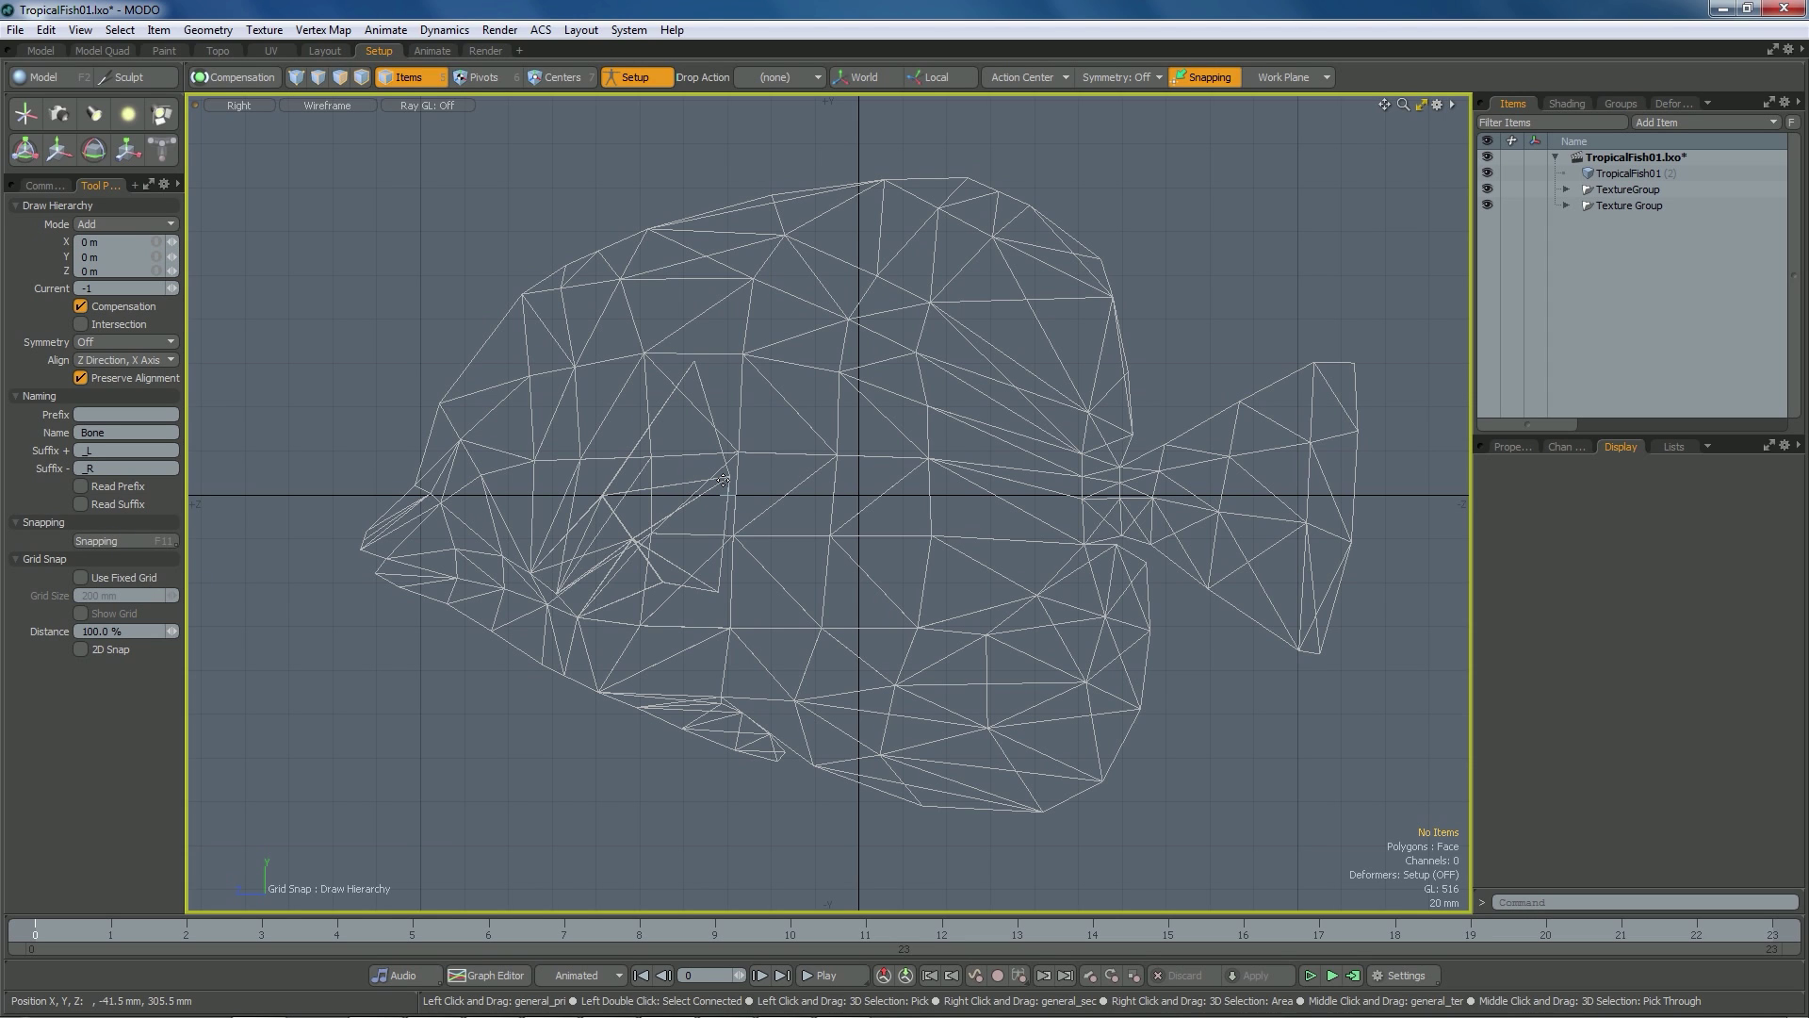
left_click(56, 188)
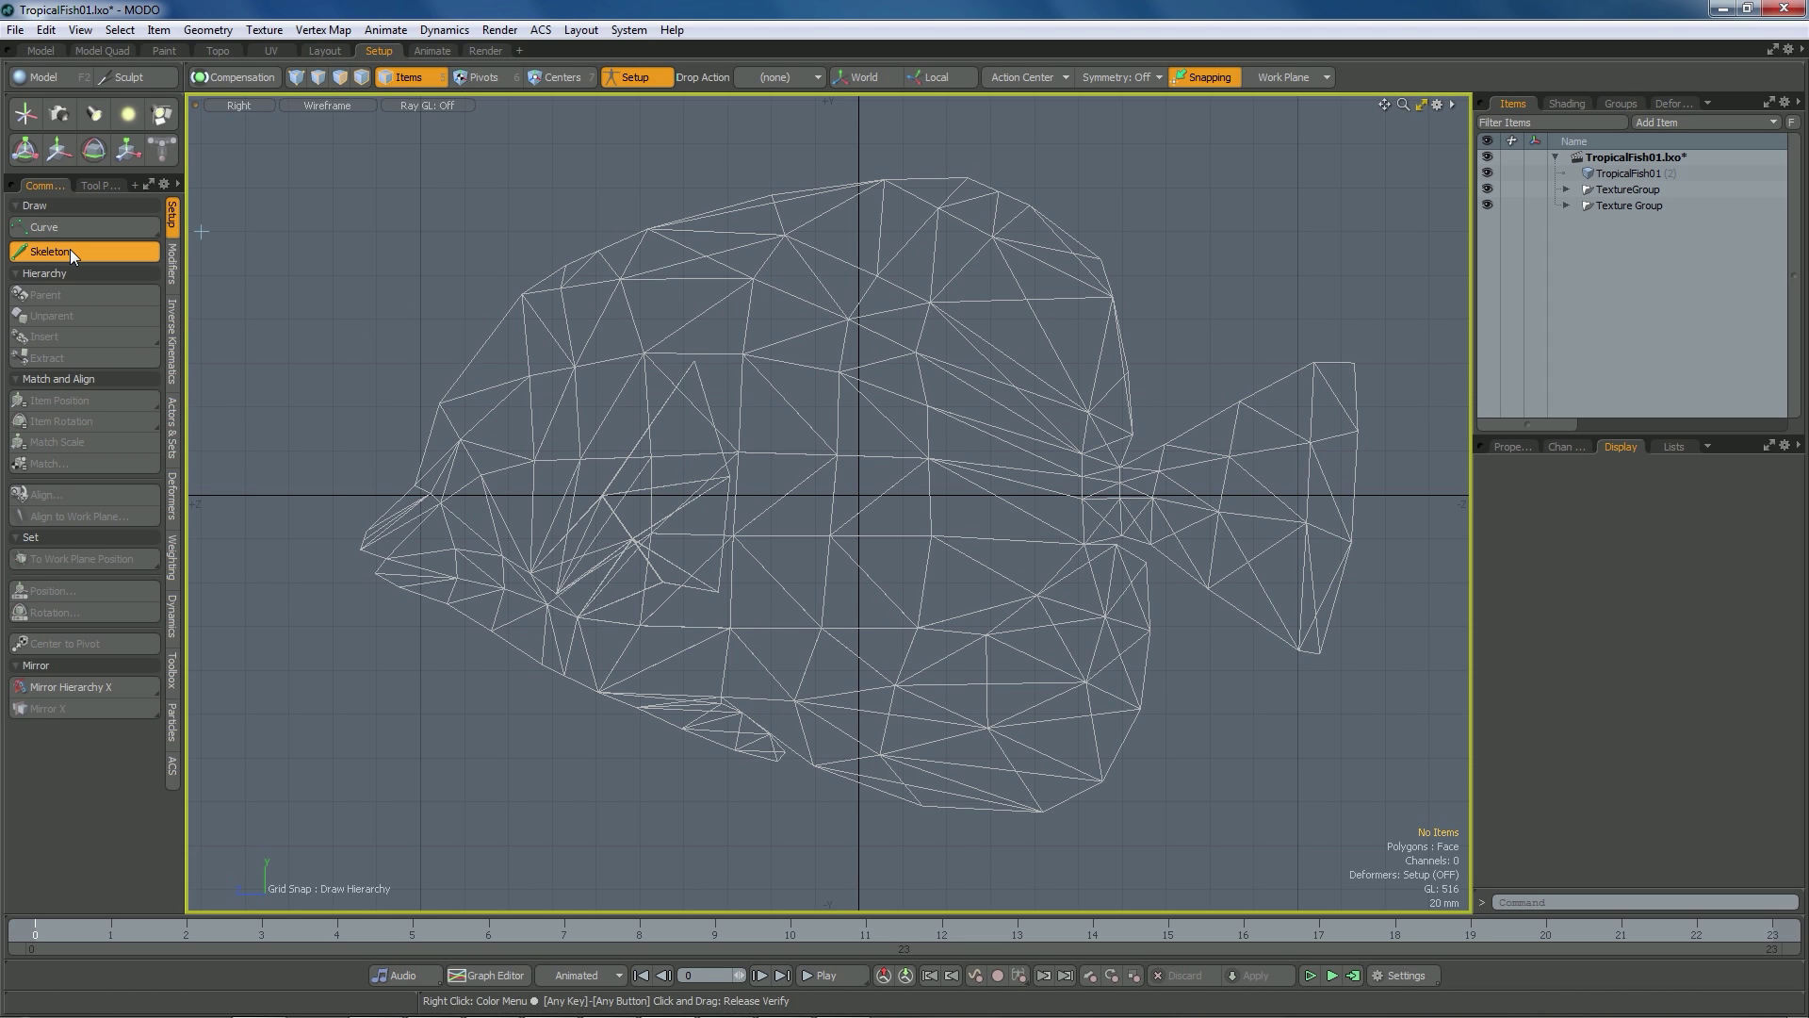
left_click(100, 185)
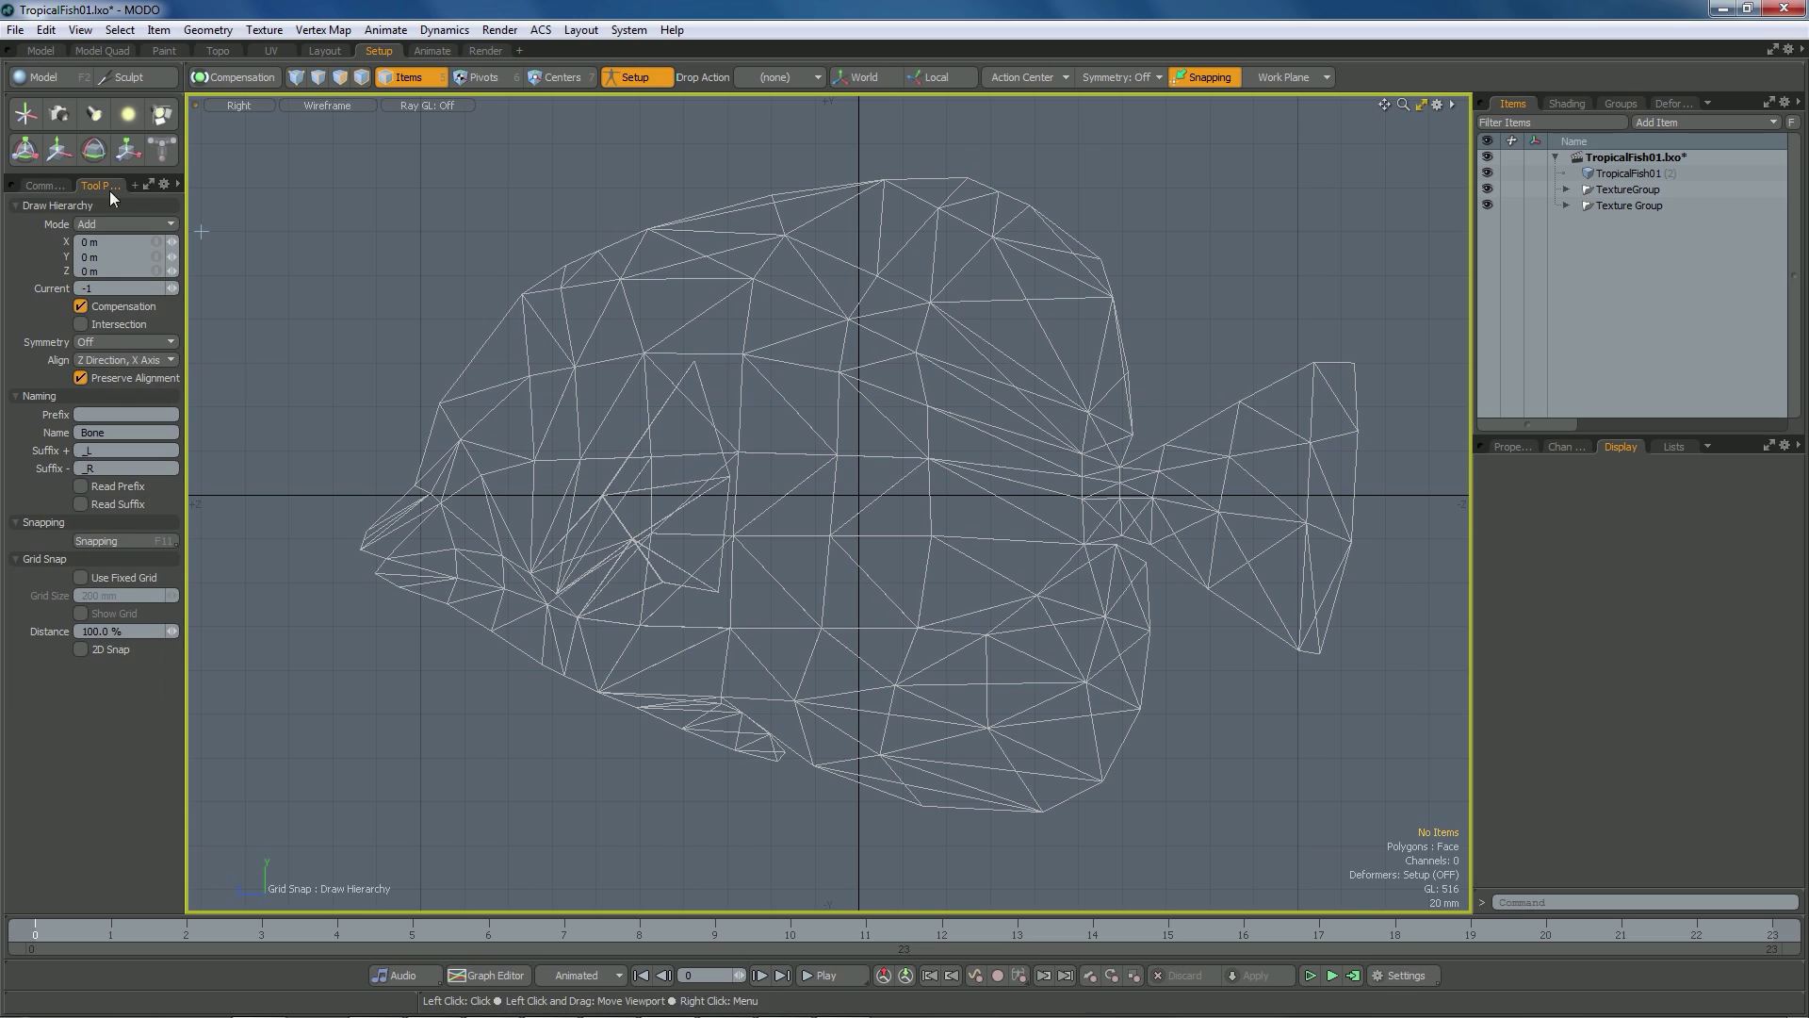
Draw the root joint at the origin and two joints toward the head at Z 120 mm and 80 mm, all at Y 0
left_click(858, 496)
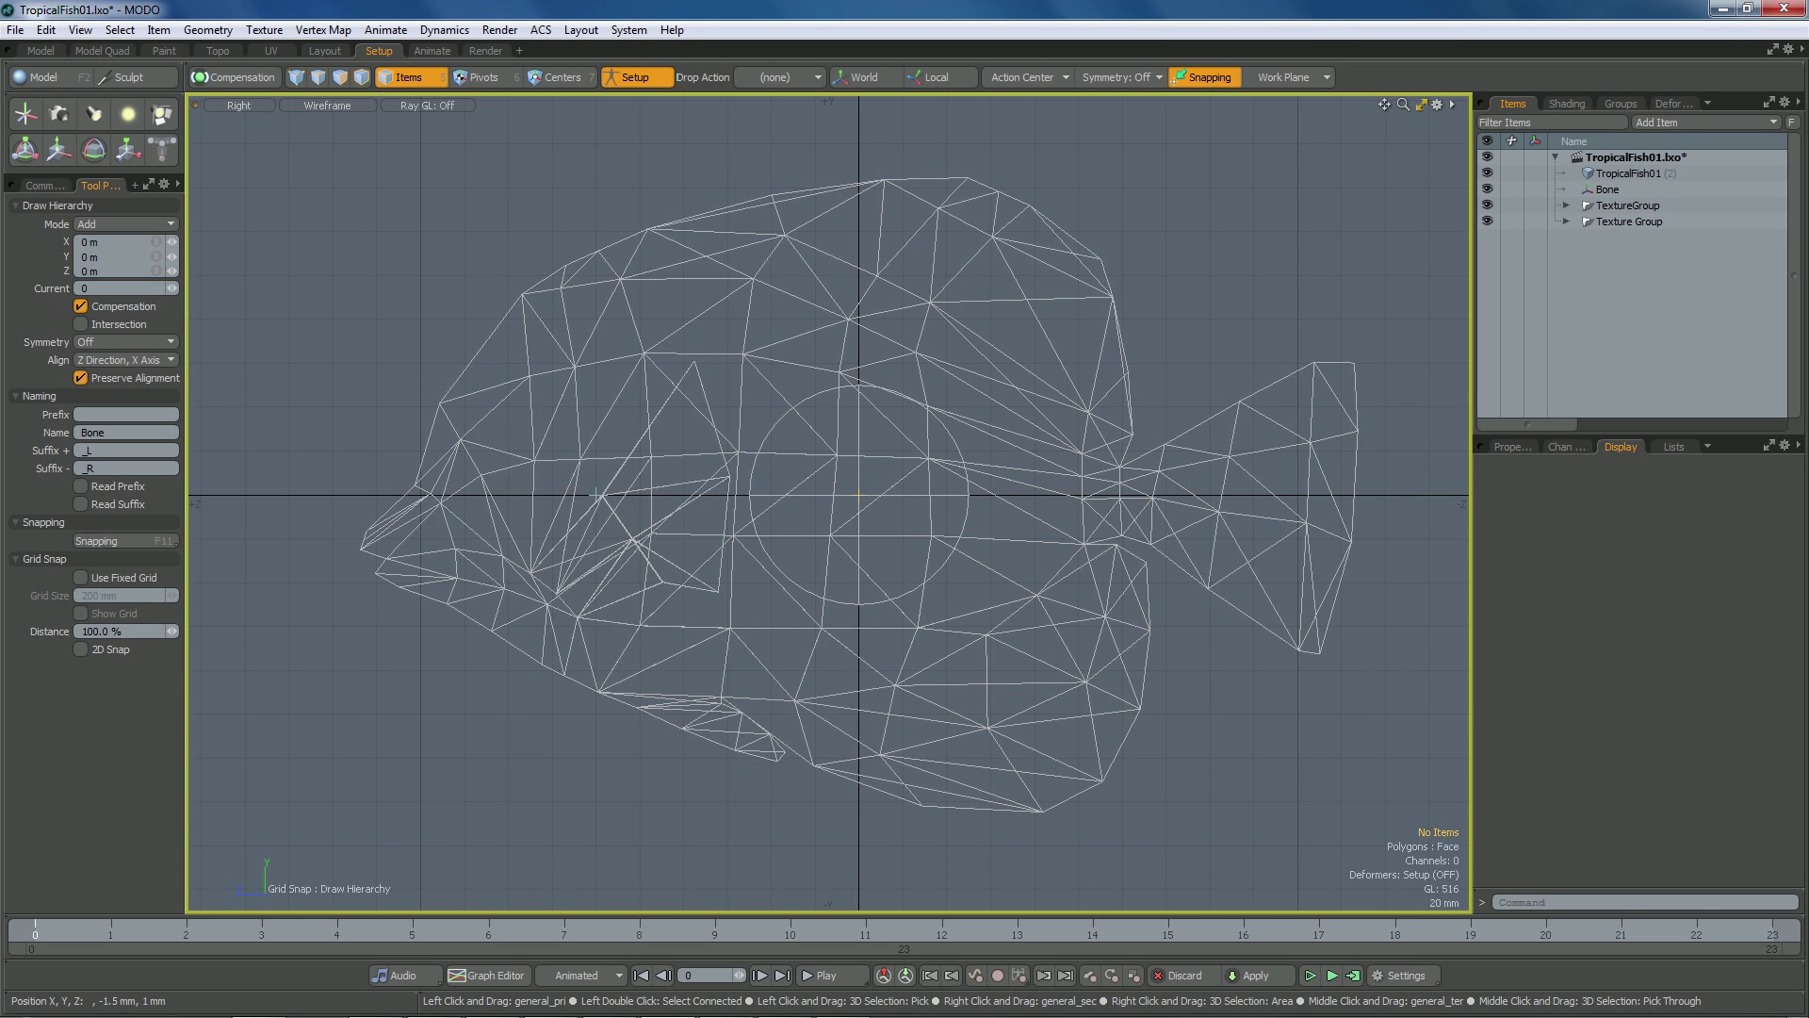
left_click(595, 495)
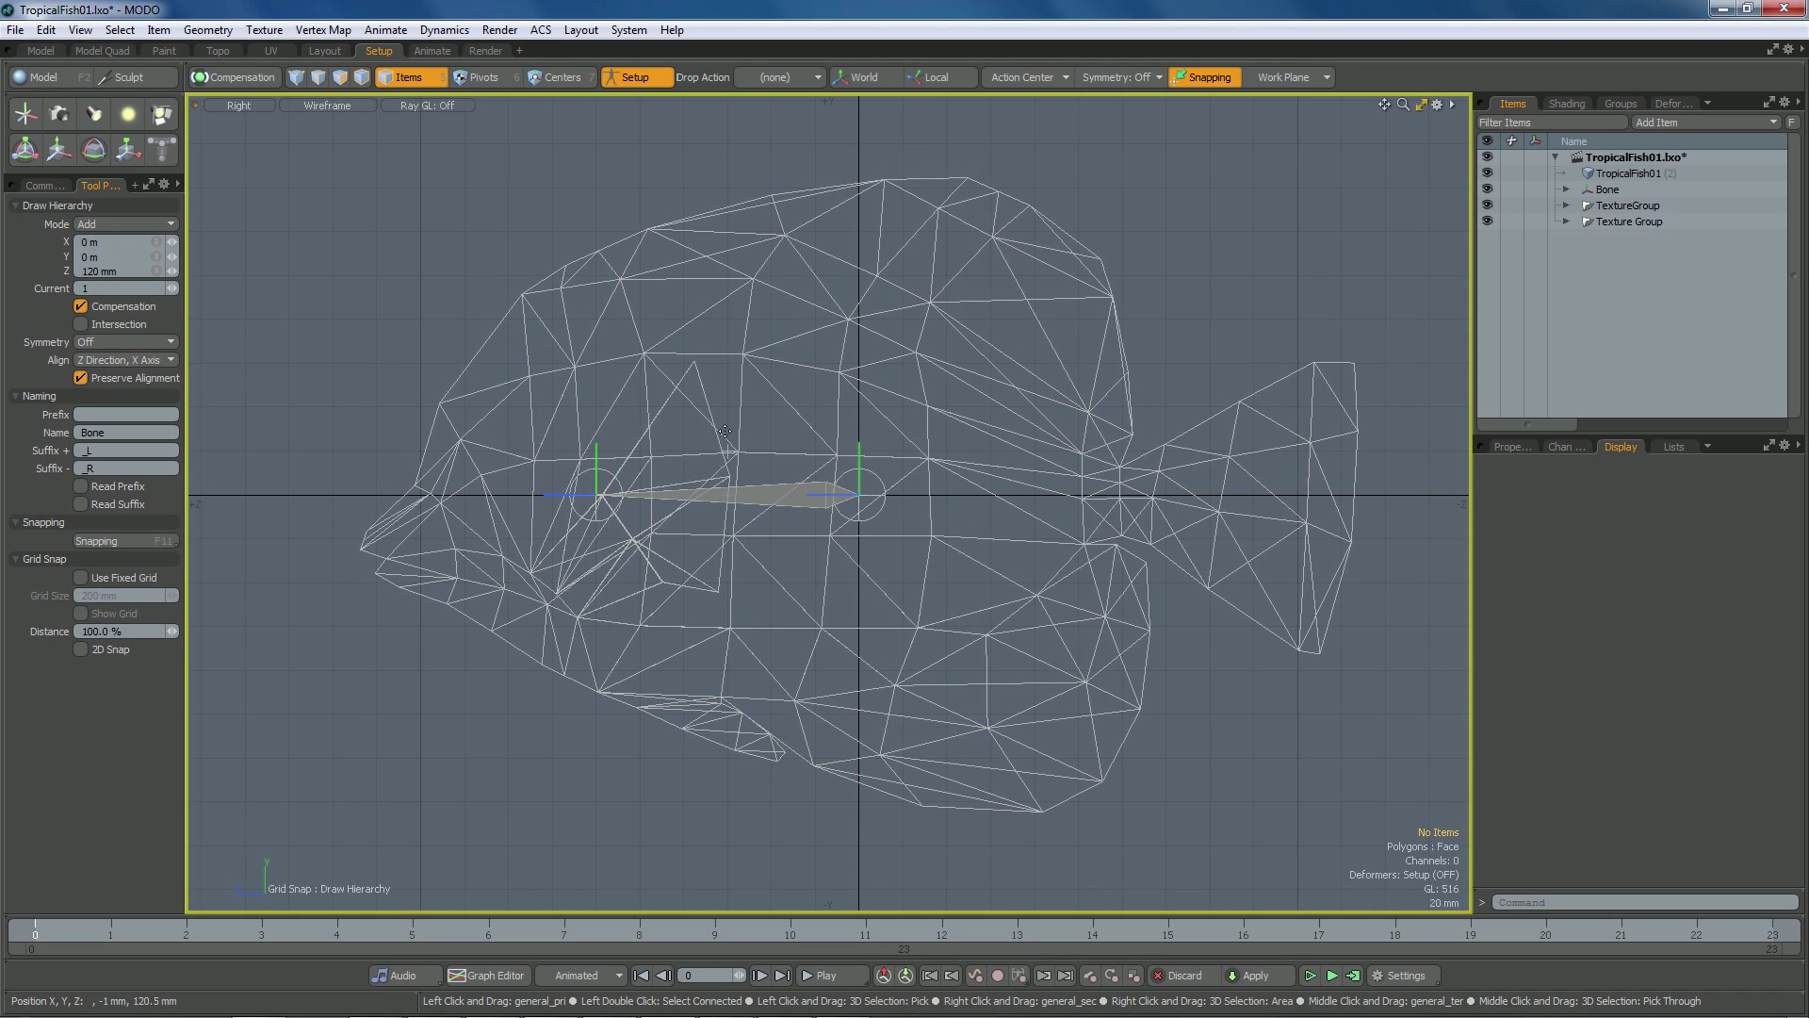
left_click(683, 453)
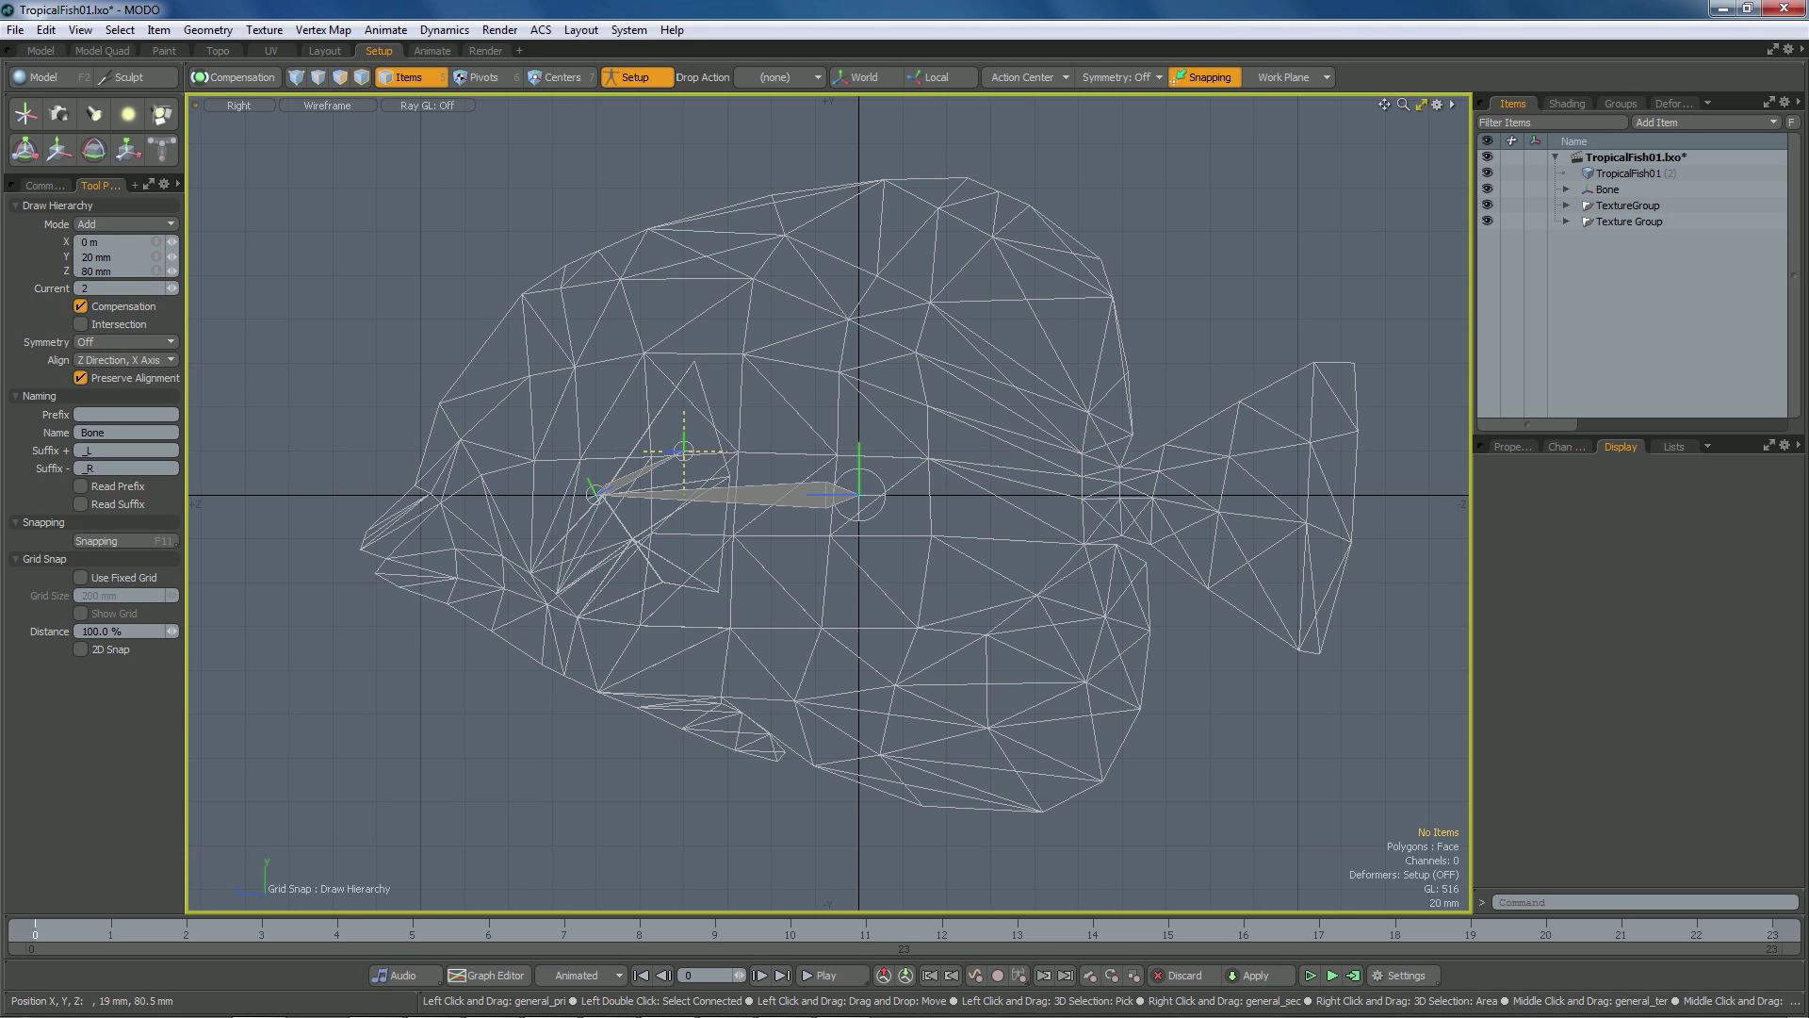
left_click_drag(683, 453, 683, 493)
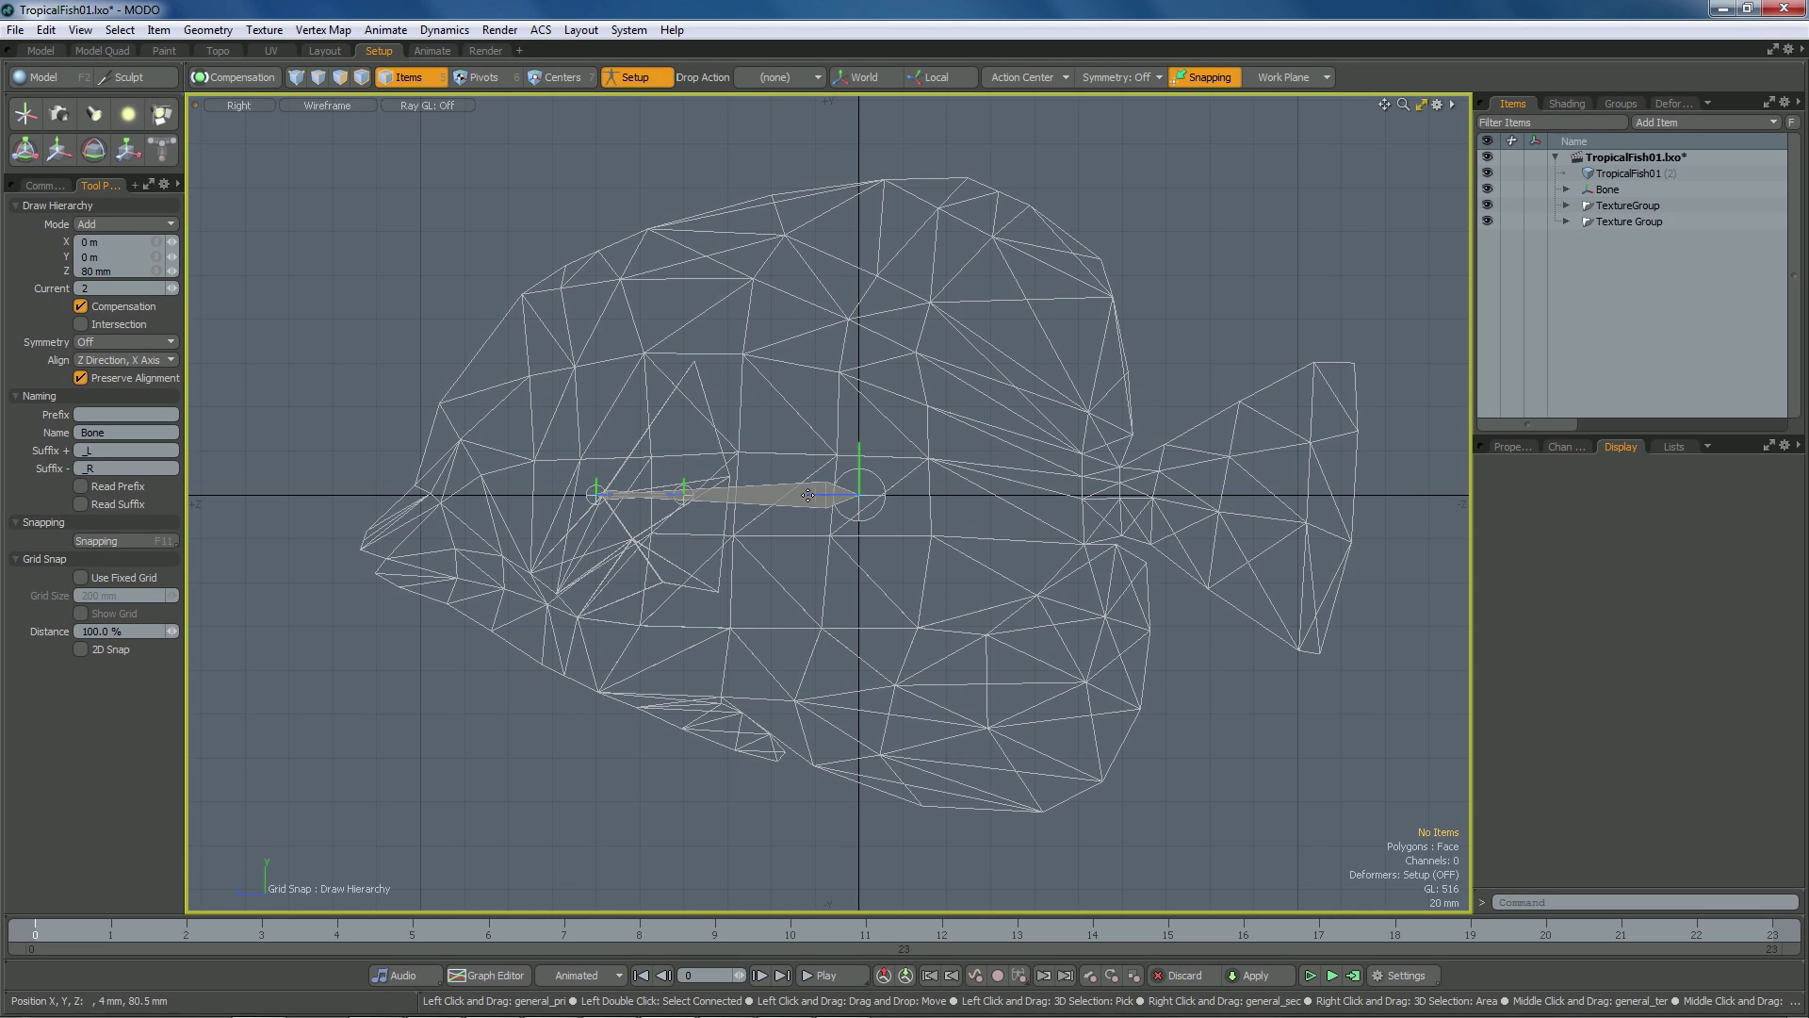
Extend the bone chain along the centre line with joints at Z -20 mm, the tail base and Z -220 mm, and finish drawing
left_click(902, 494)
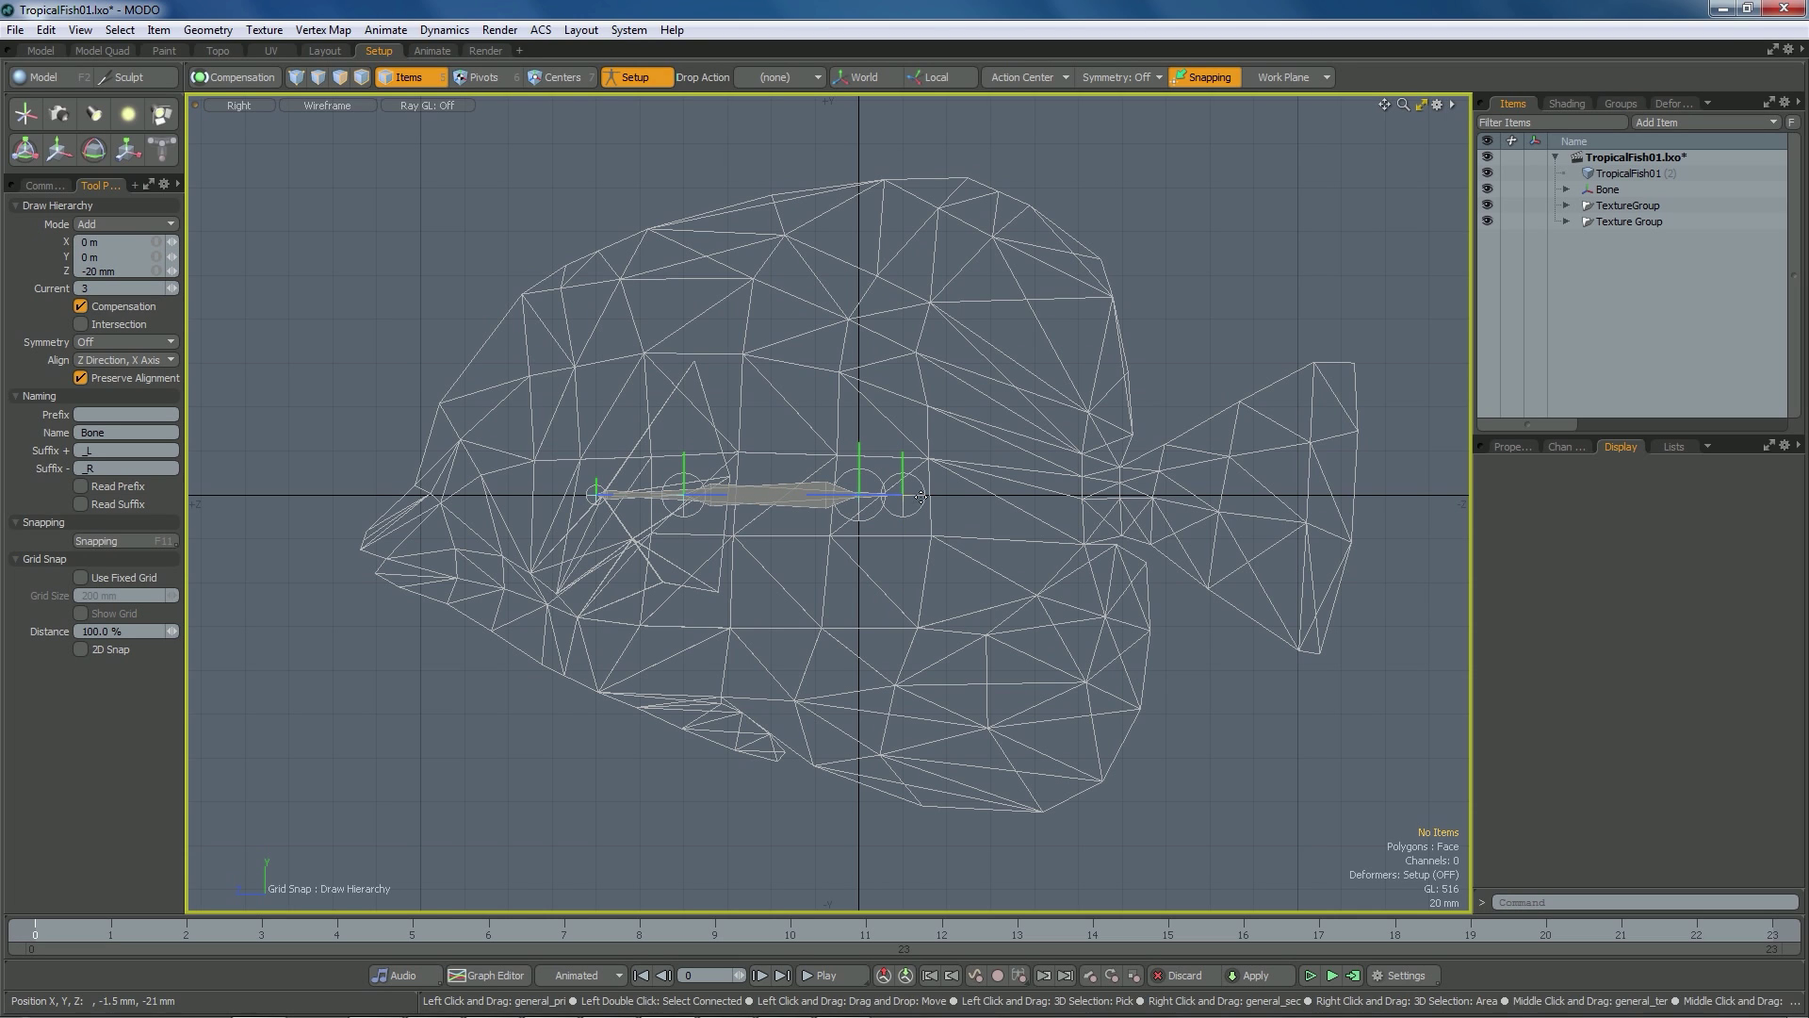
left_click(1122, 493)
left_click(1342, 493)
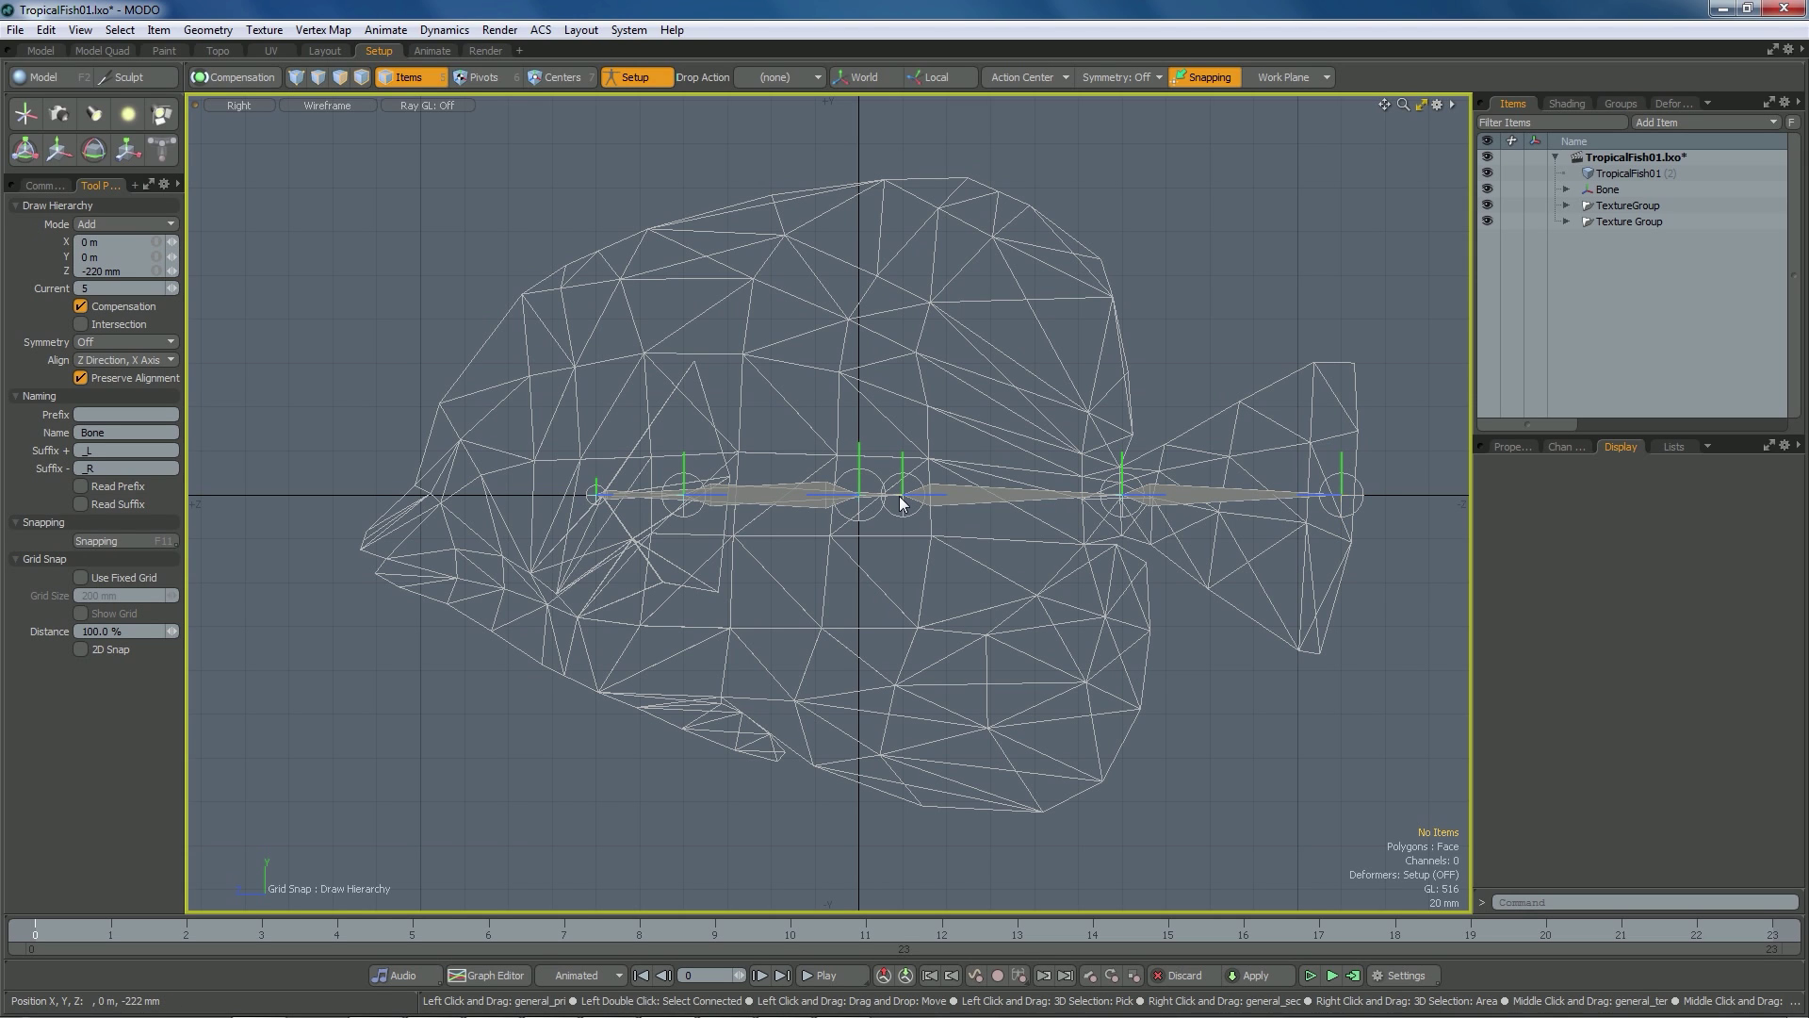
key("space")
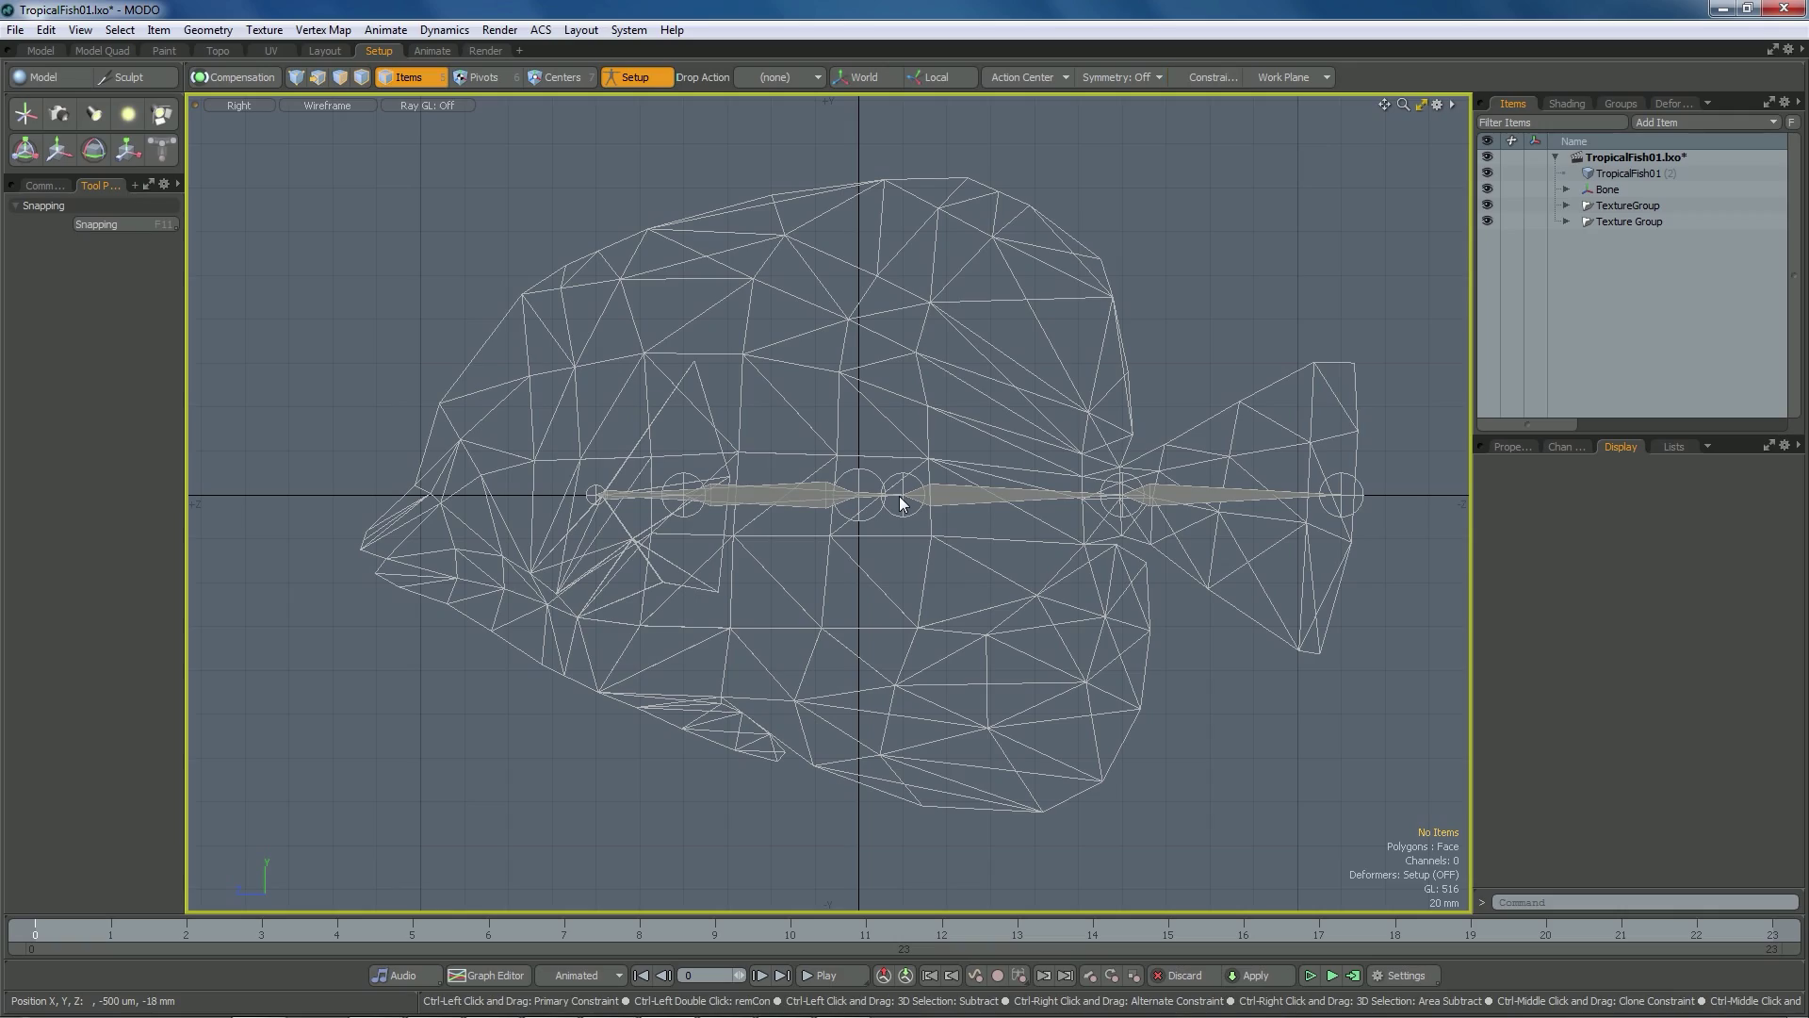
Expand the whole bone hierarchy and rename the root bone as Main
mouse_move(931, 470)
left_mouse_down("alt")
mouse_move(1094, 613)
mouse_move(1126, 575)
mouse_move(1127, 452)
mouse_move(726, 470)
mouse_move(929, 497)
left_mouse_up("alt")
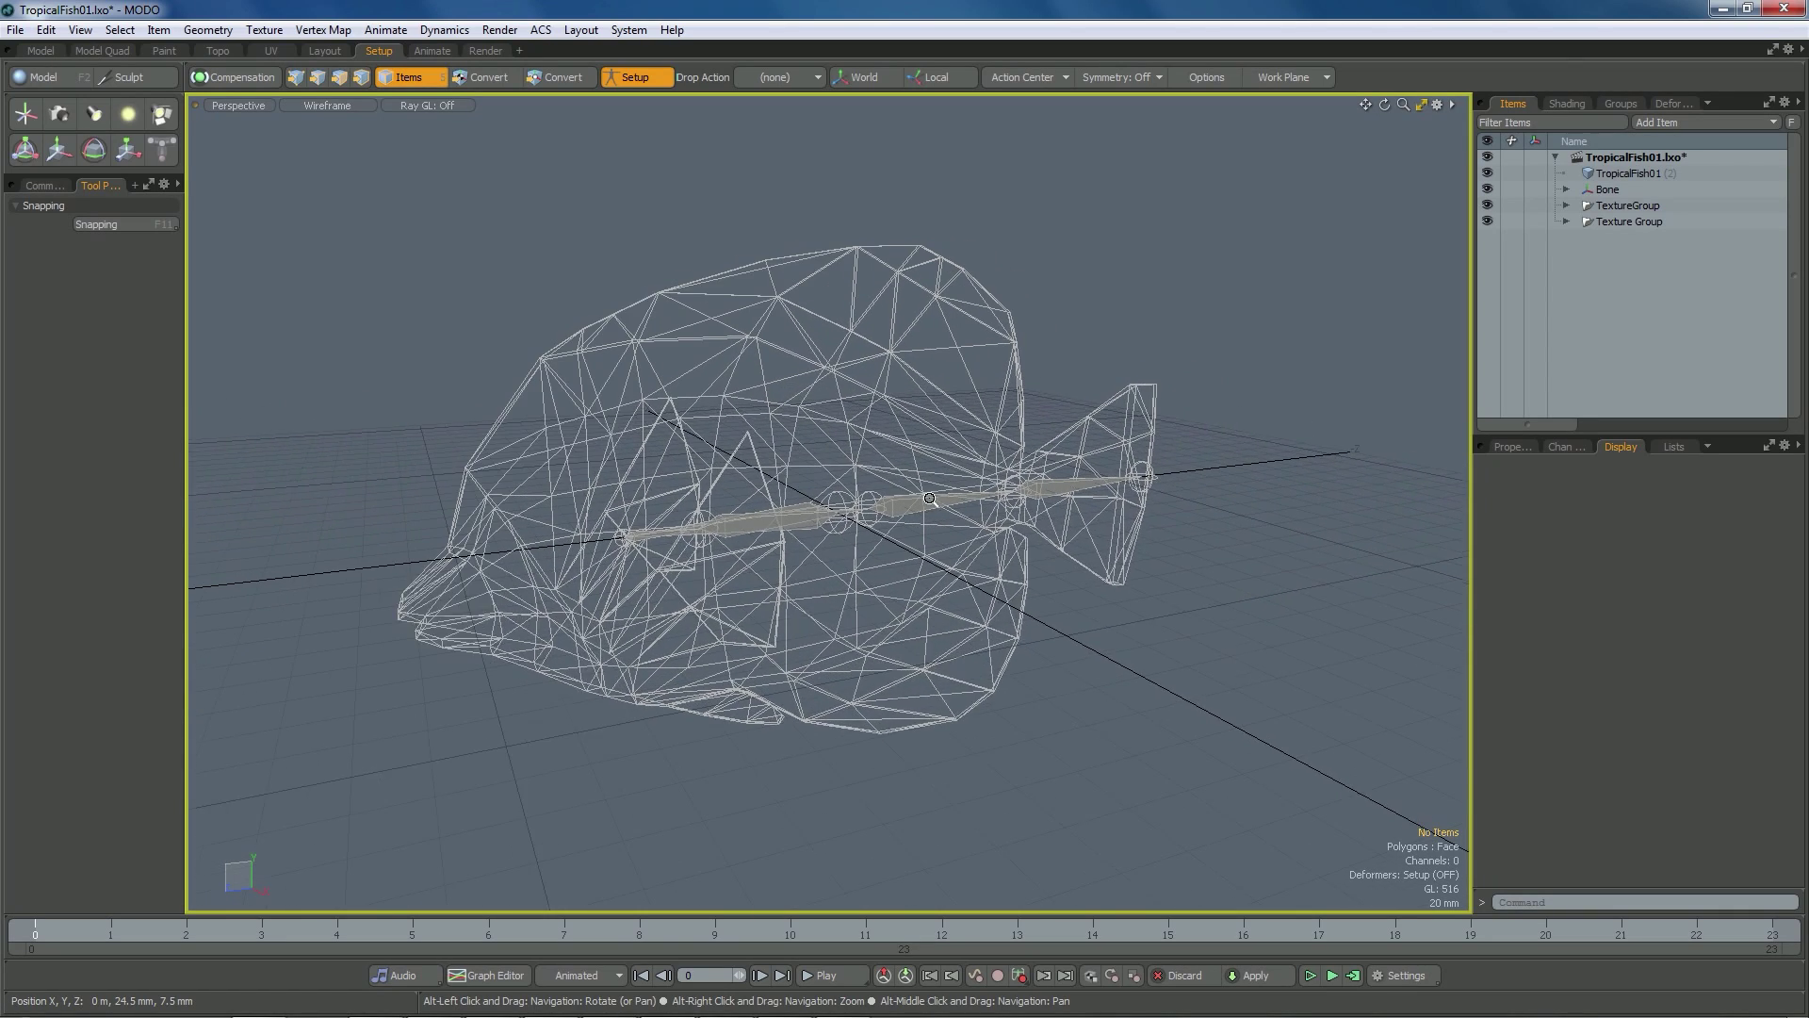
right_click_drag(929, 497, 971, 497, "alt")
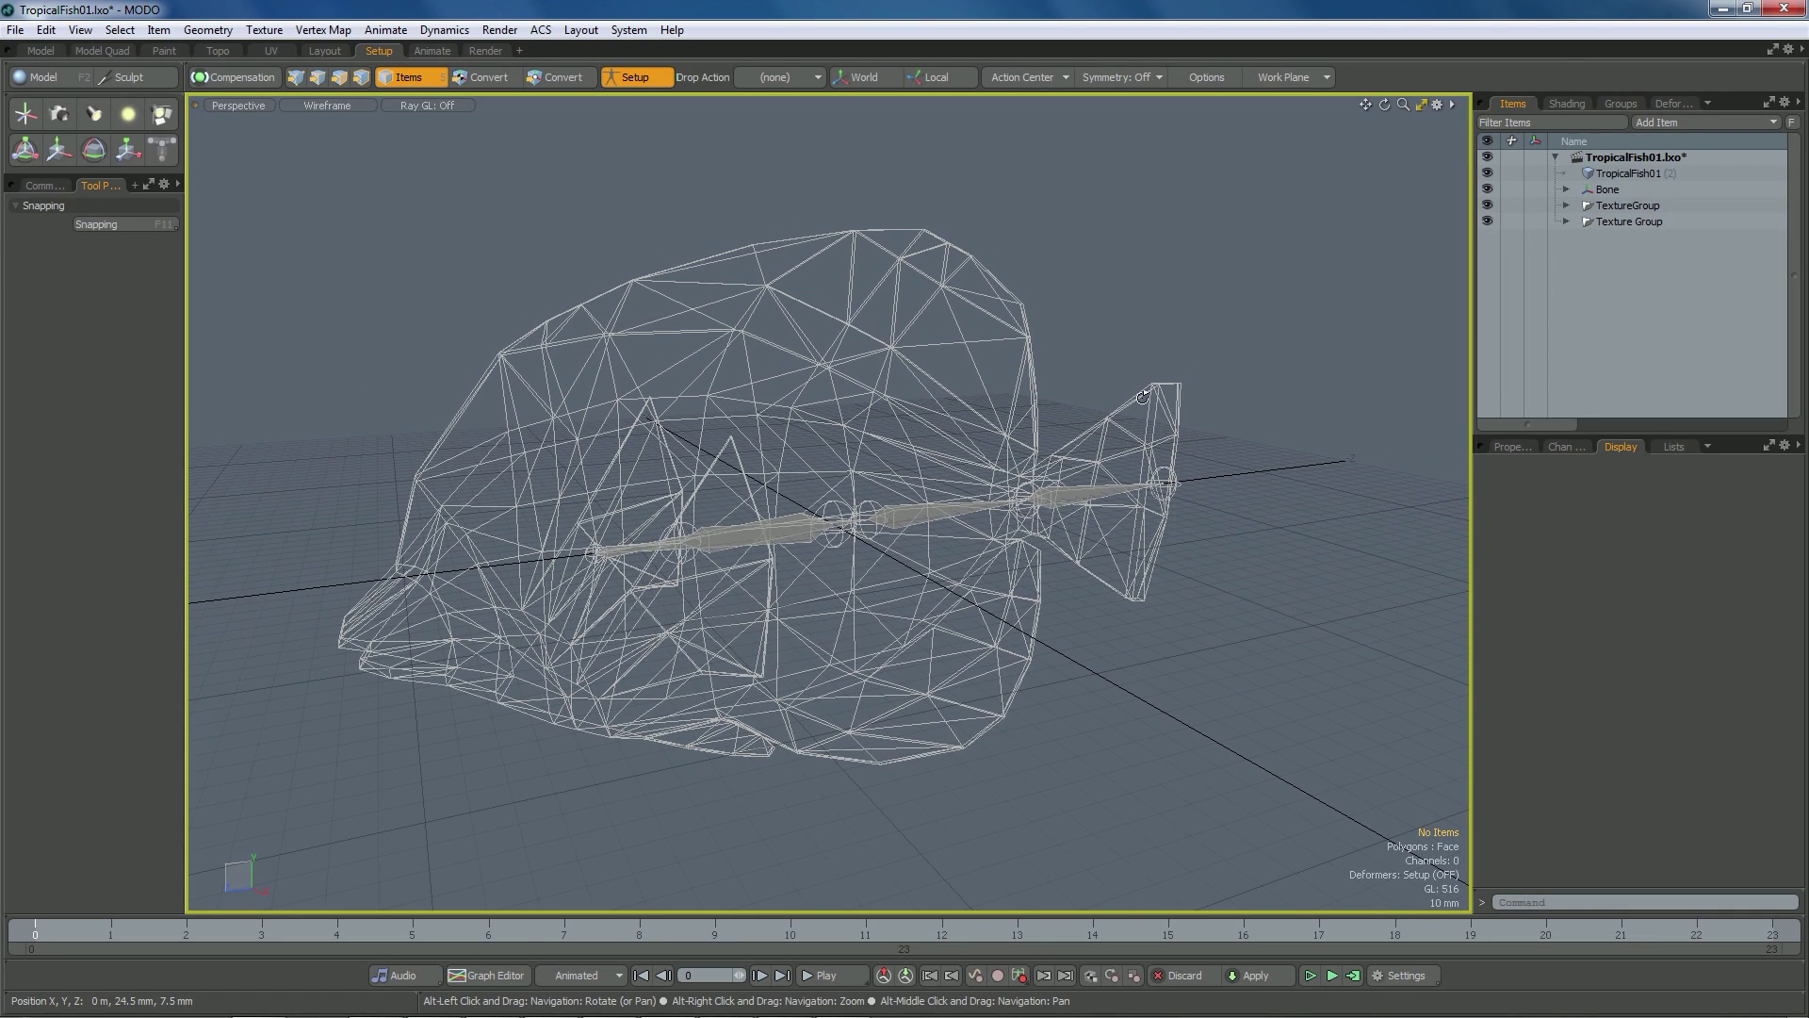
left_click(1566, 190, "shift")
left_click(1600, 237)
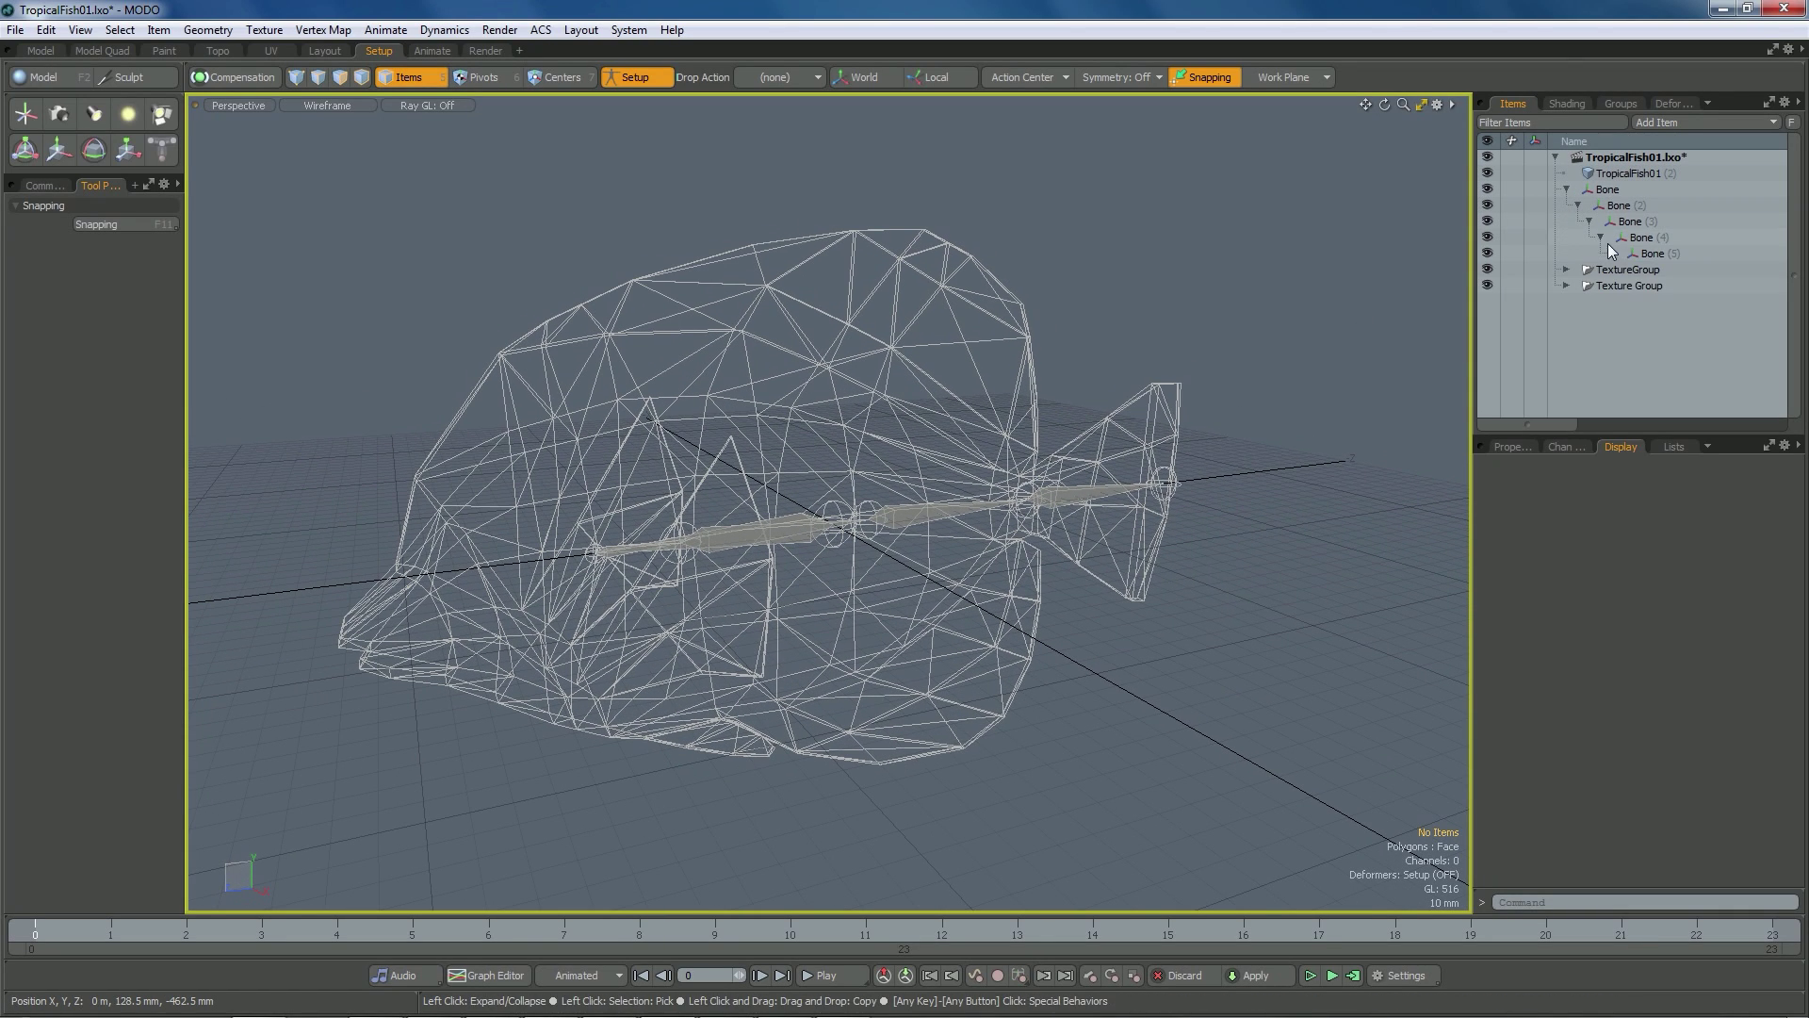
left_click(1611, 254)
left_click(1619, 192)
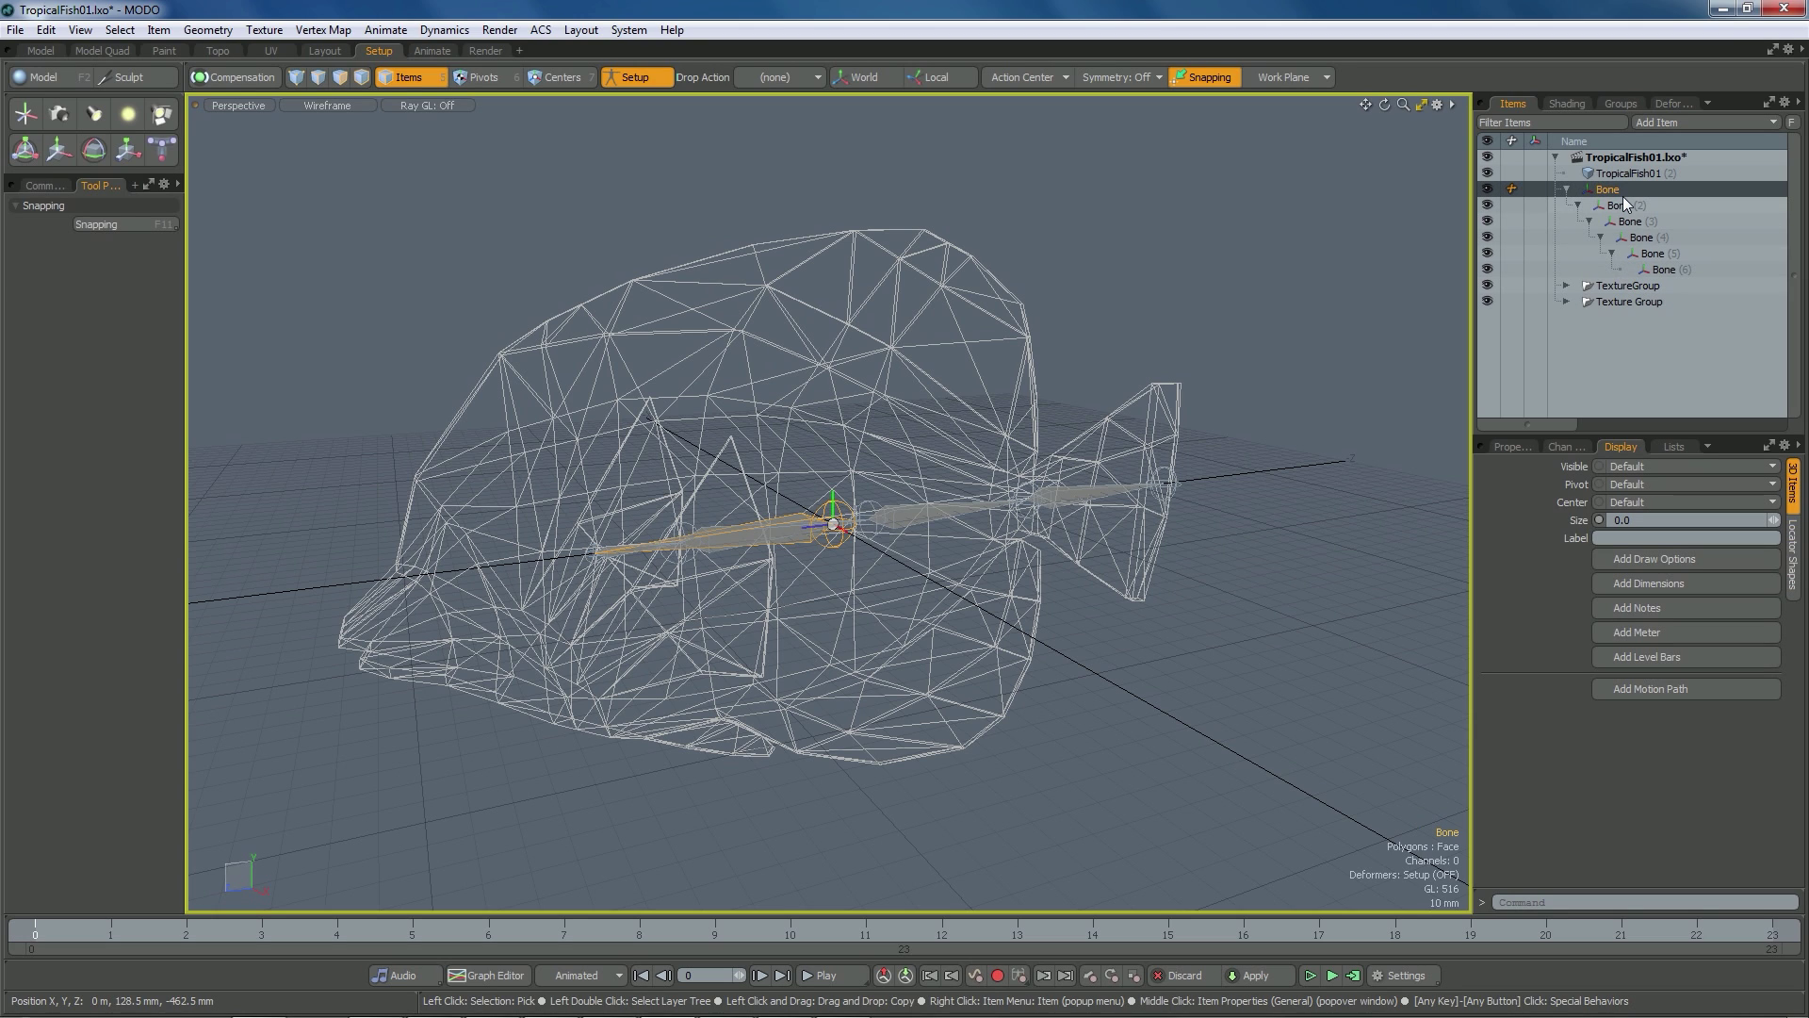
left_click(1619, 191)
type("Main")
key("Return")
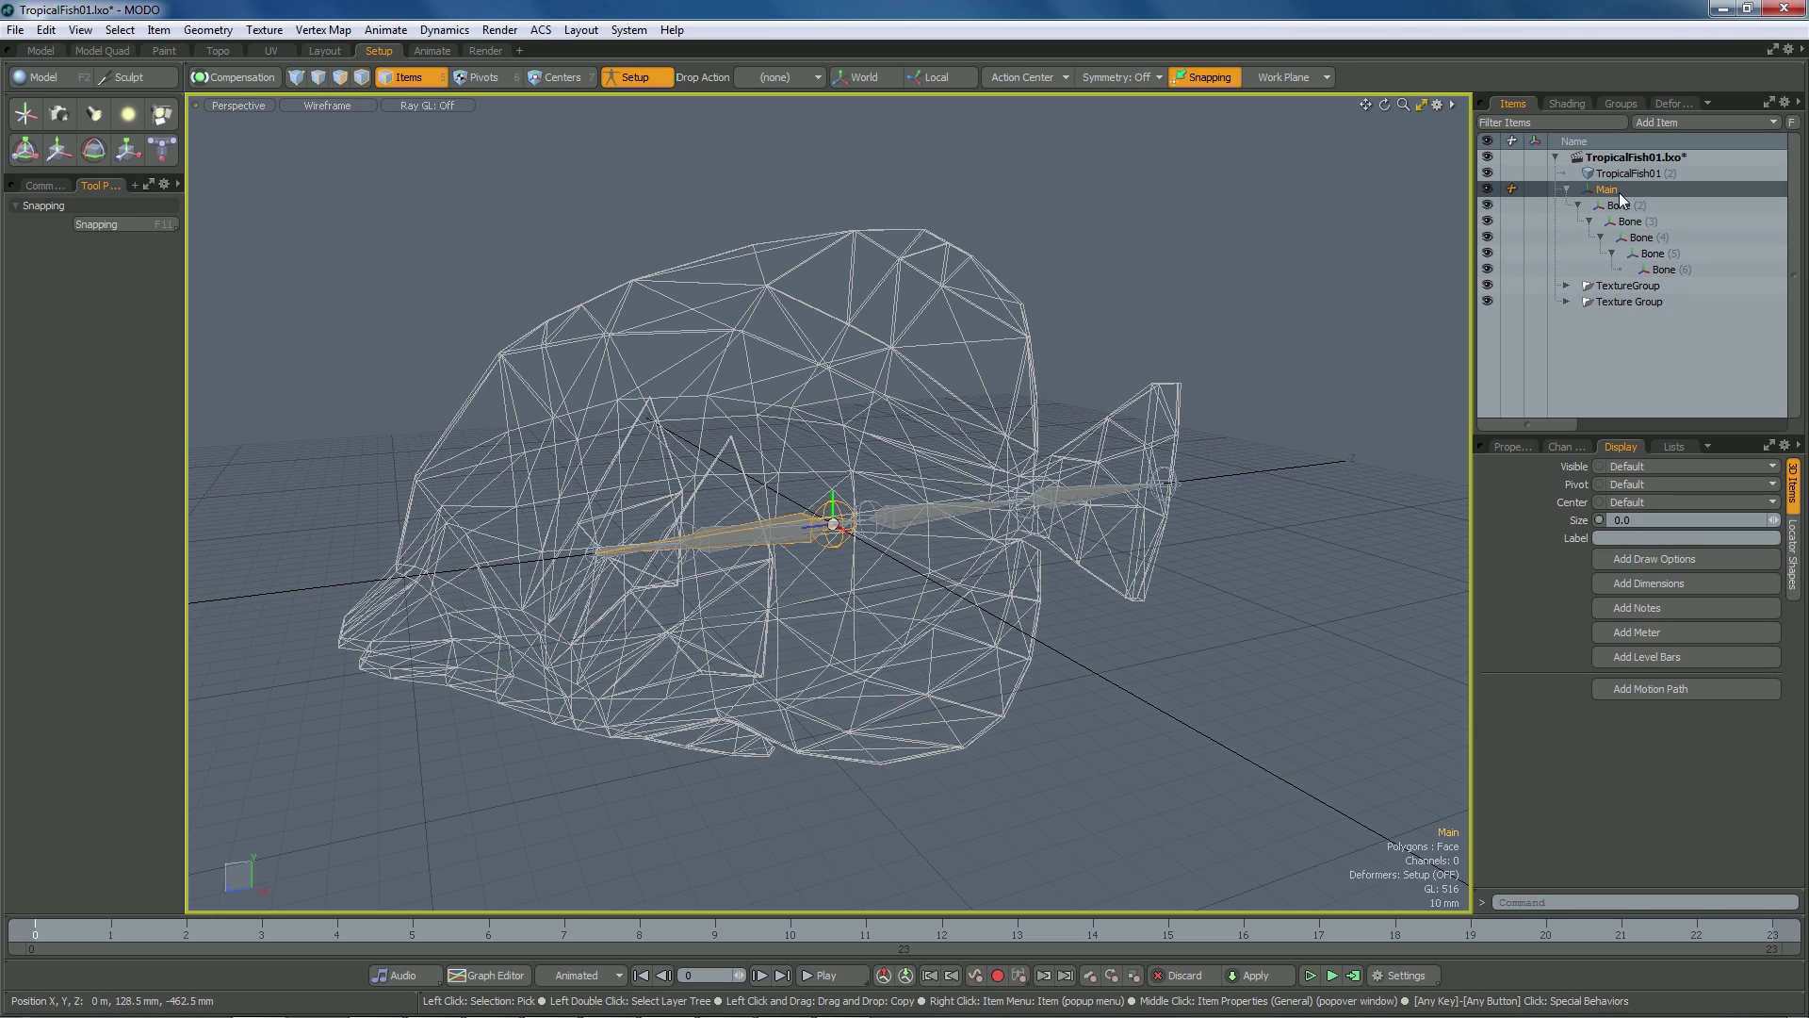
Rename the bone directly below Main as Head
double_click(1626, 208)
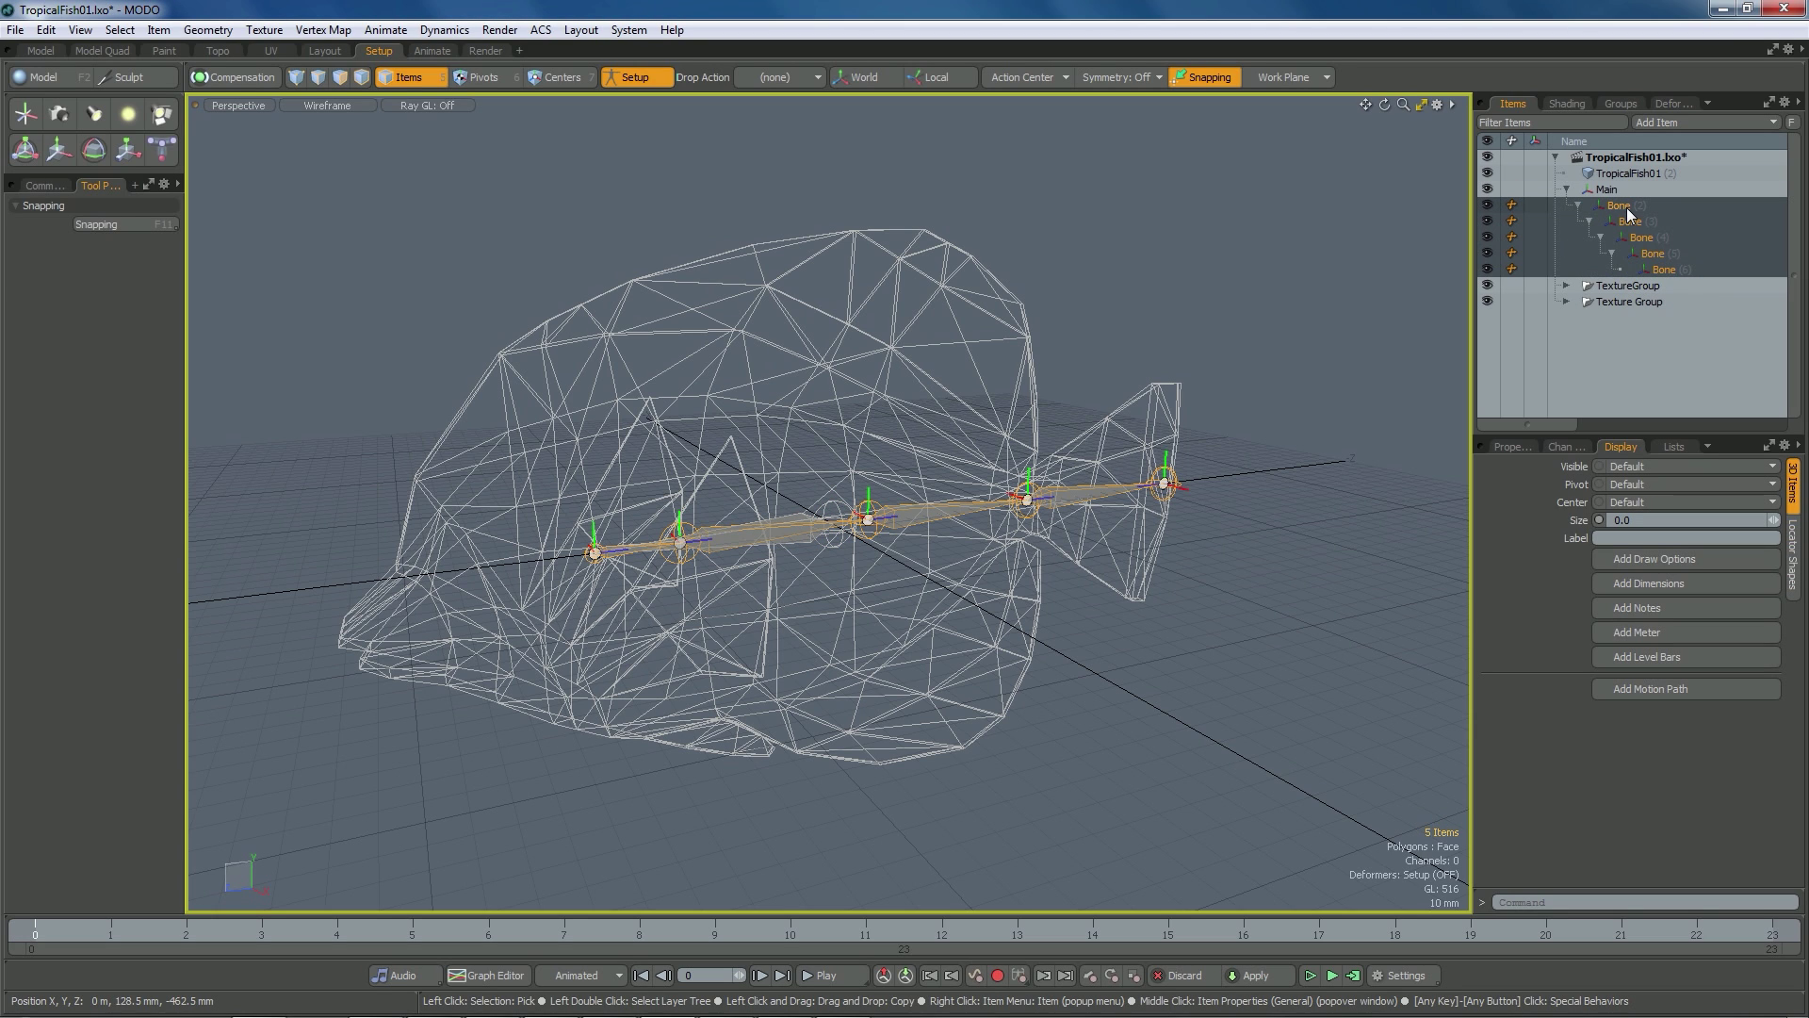
left_click(1626, 207)
left_click(1627, 207)
type("He")
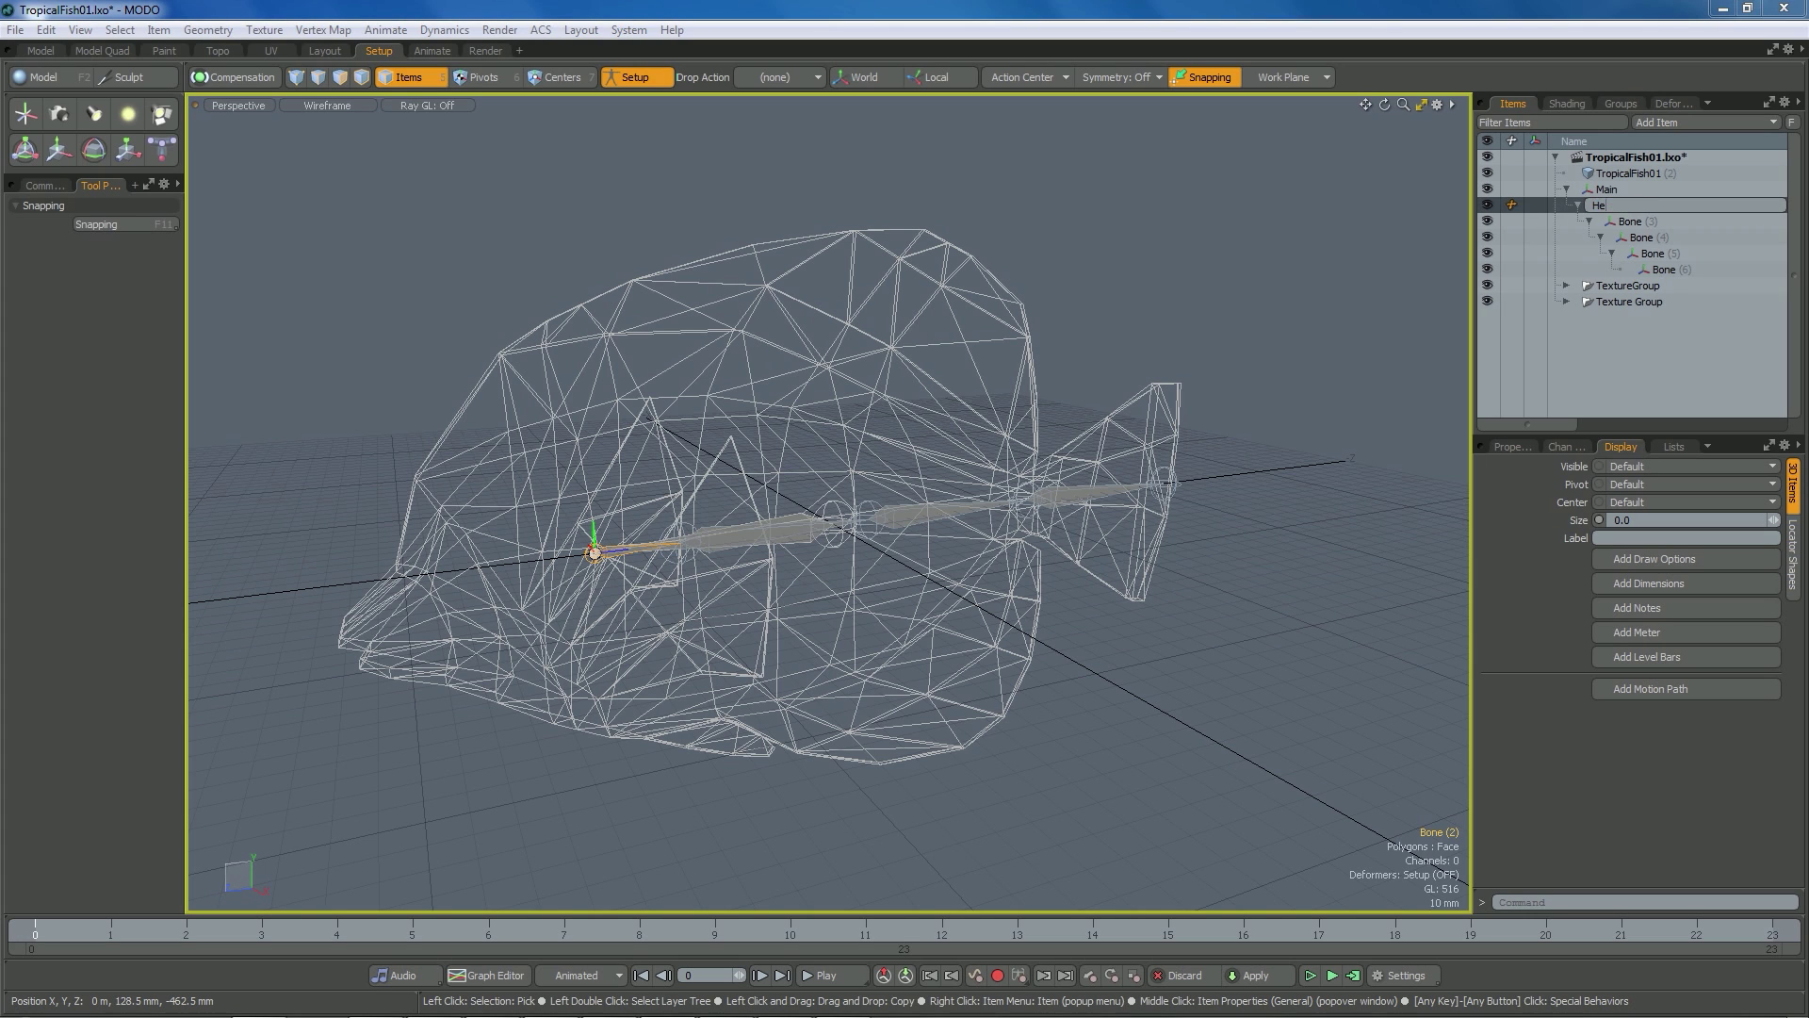
type("ad")
key("Return")
Show the item properties and rename the bone below Head as Spine1
left_click(1522, 446)
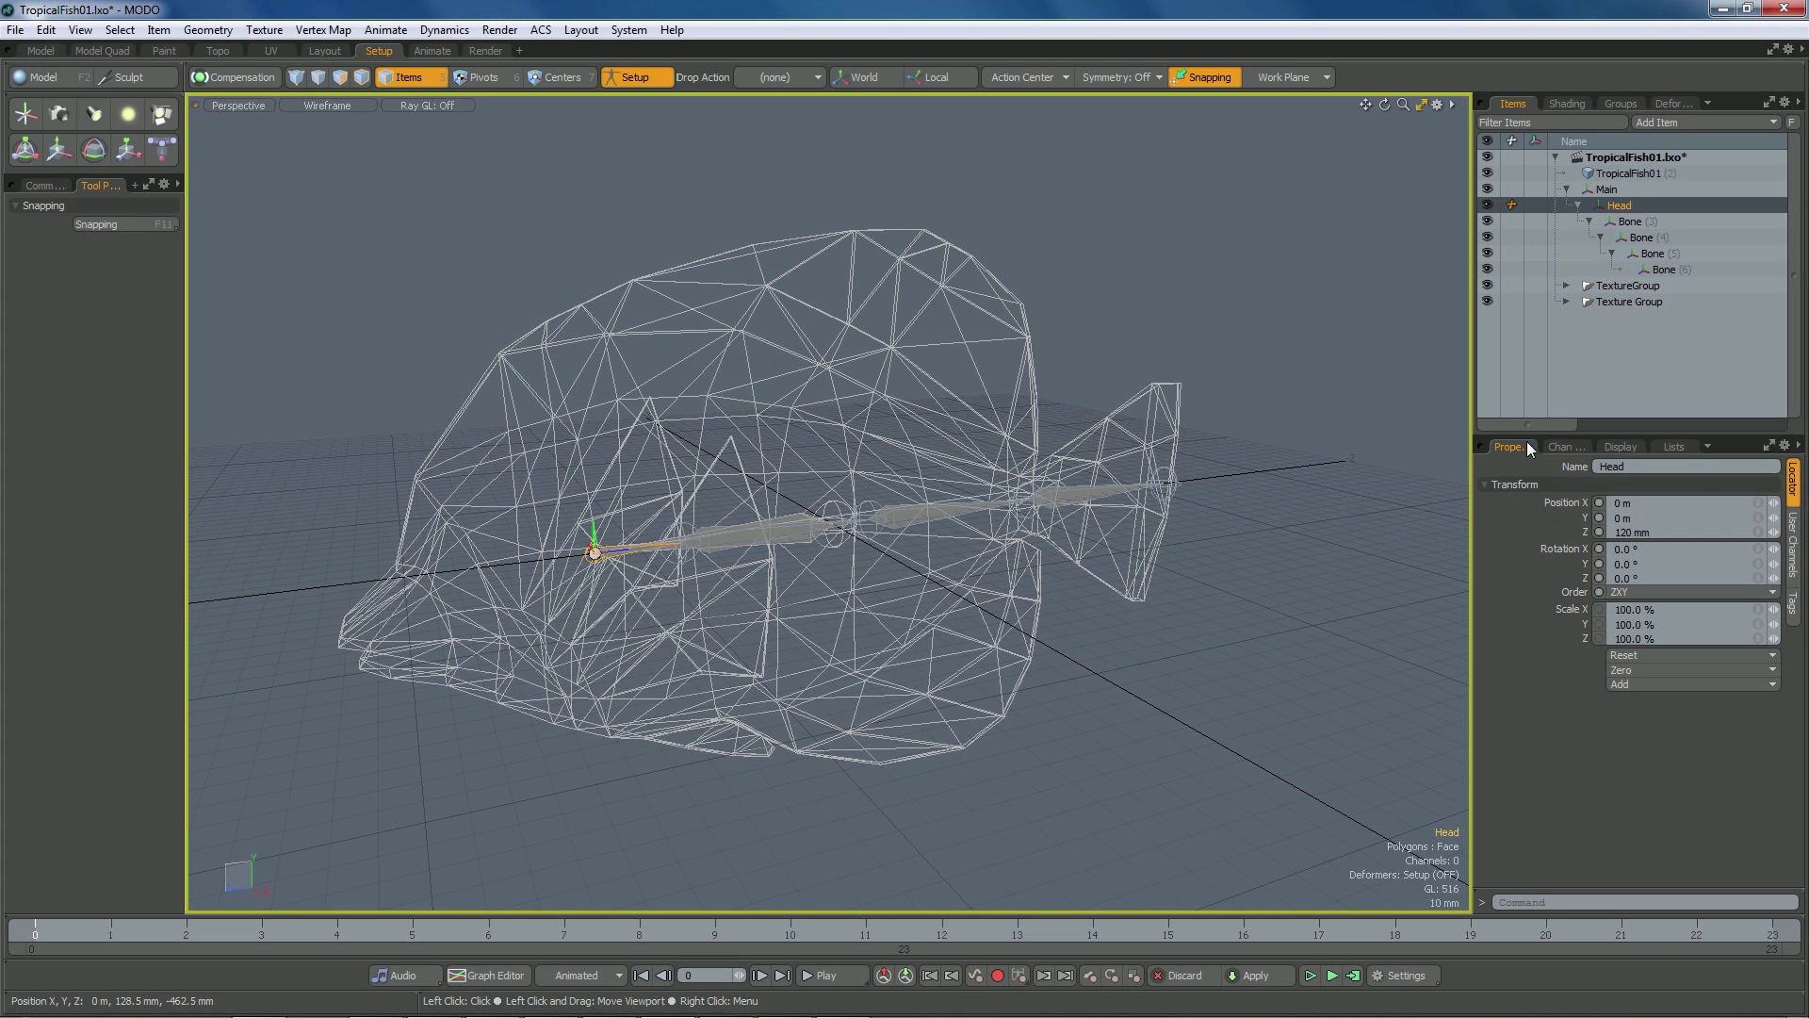
left_click(1630, 221)
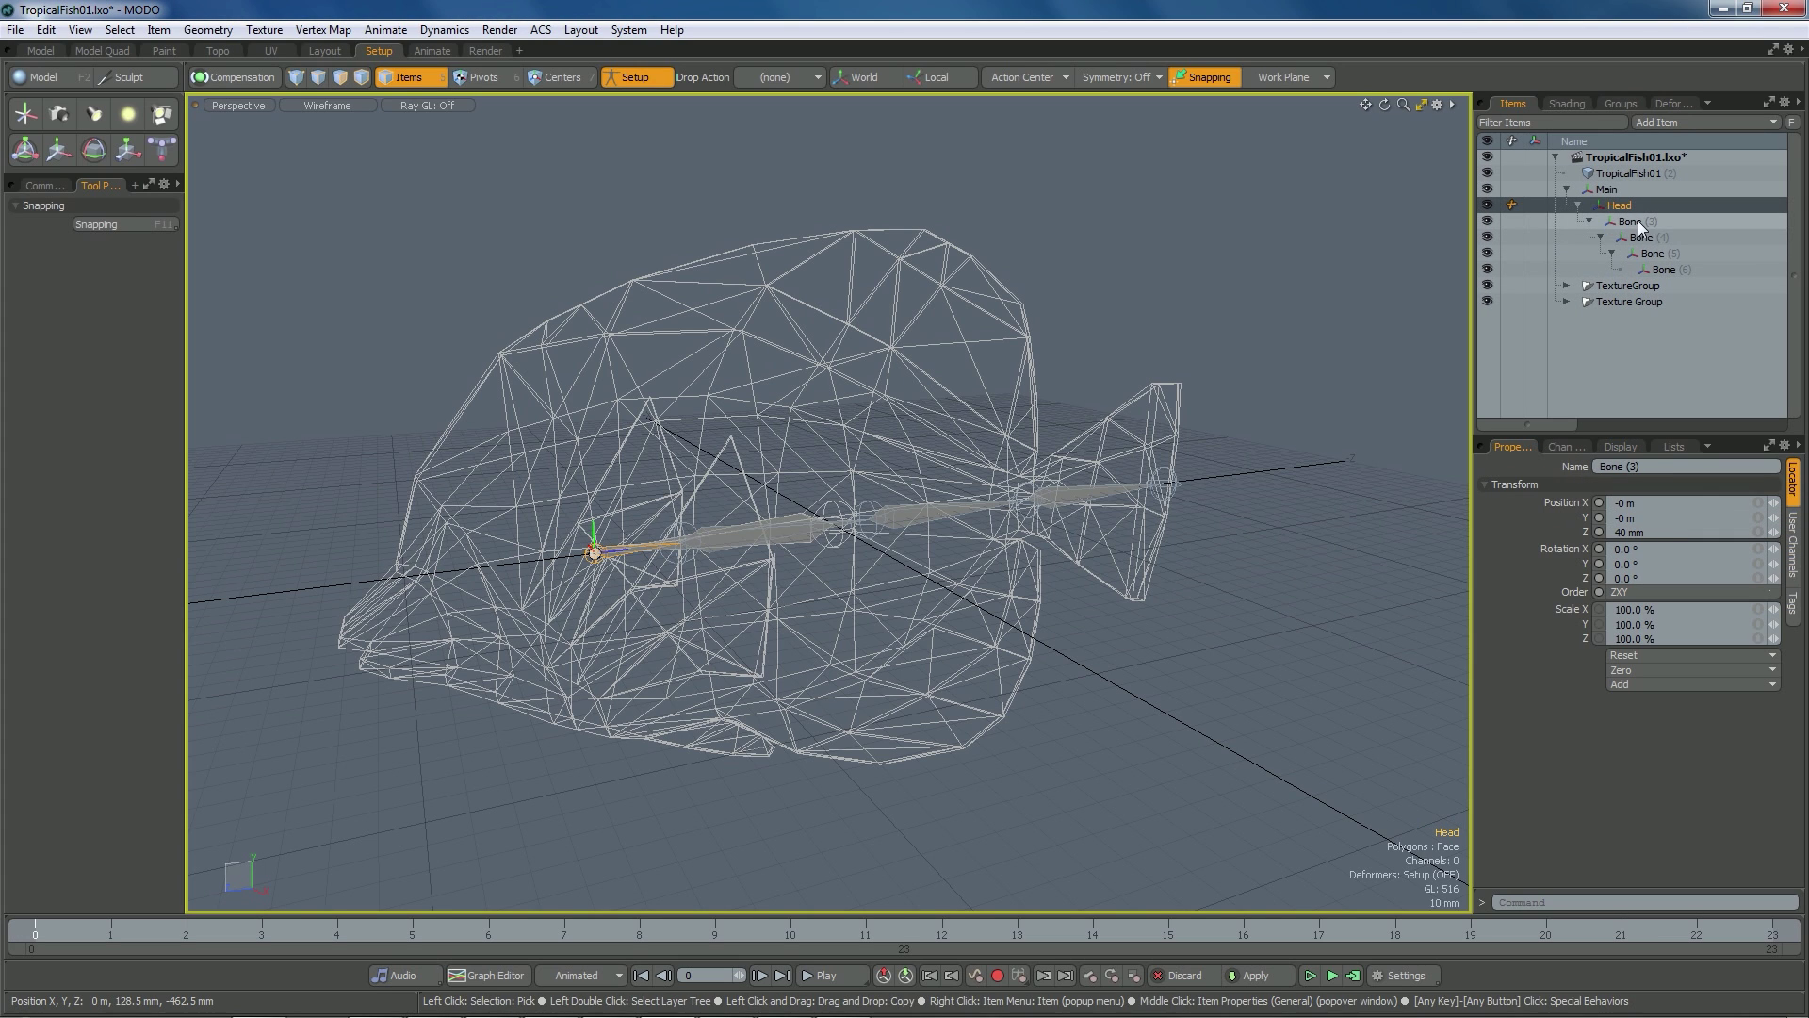
left_click(1645, 466)
type("Sp")
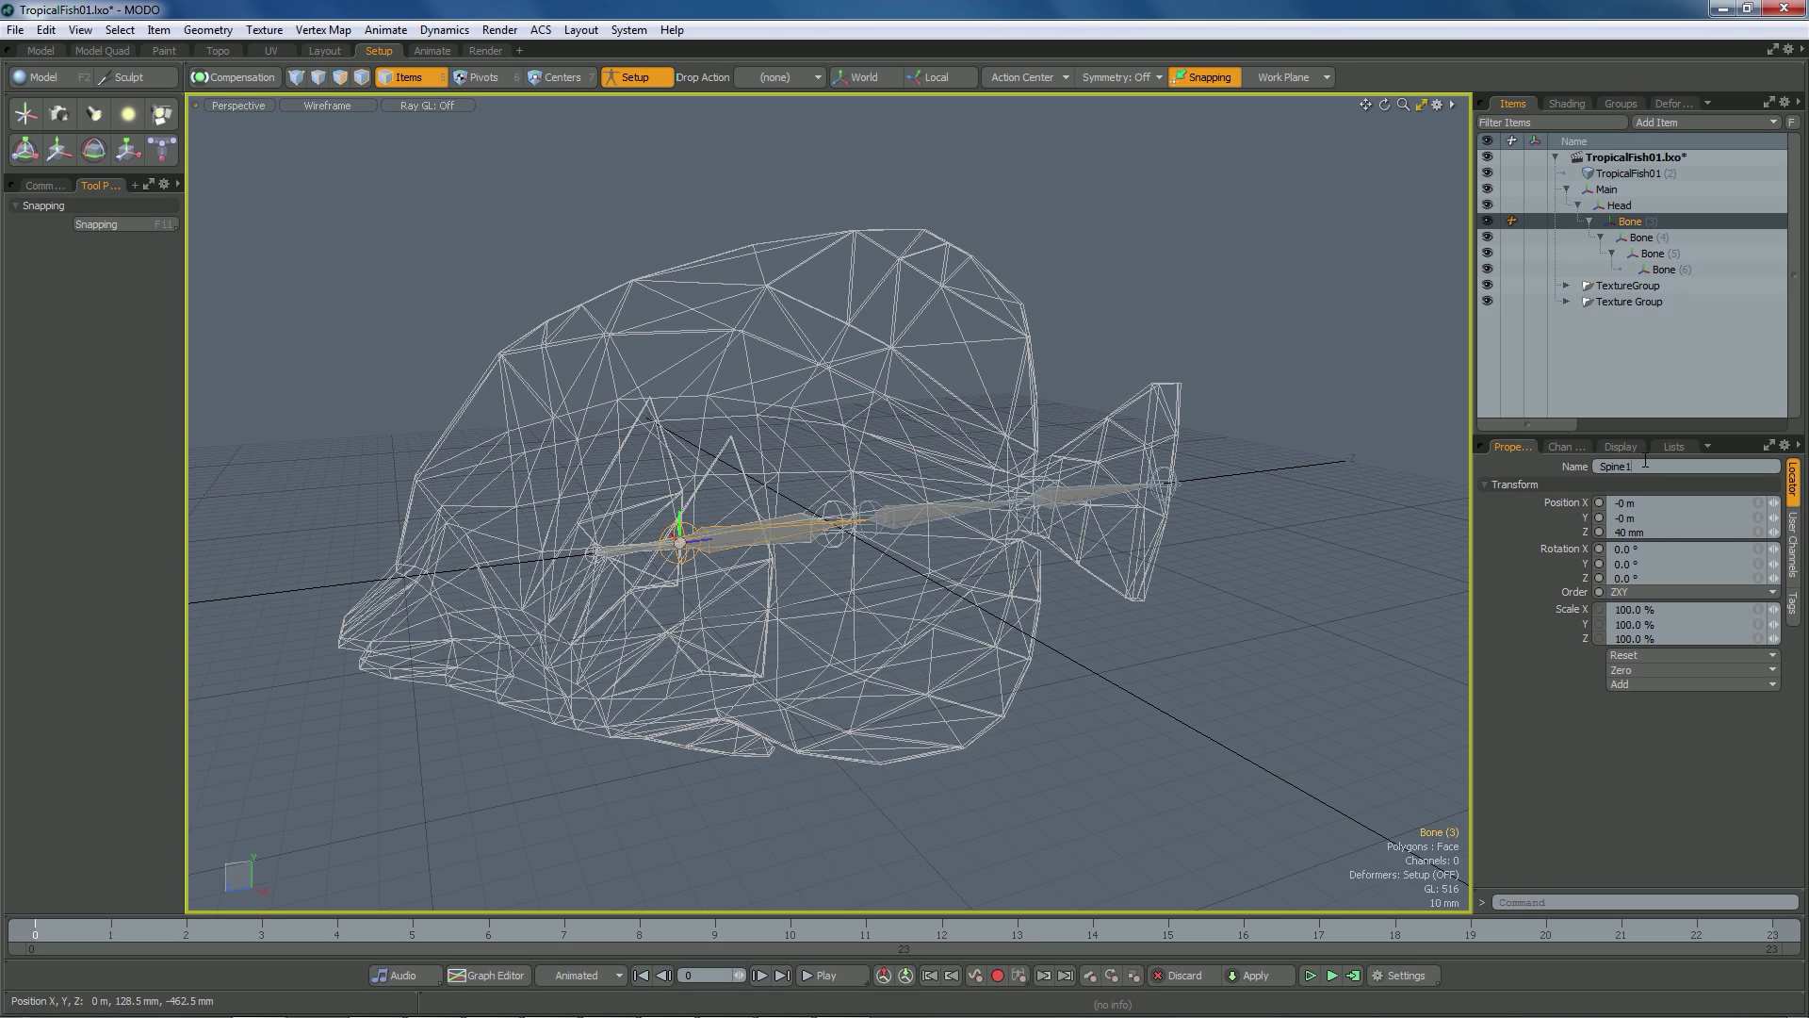
type("ine1")
key("Return")
Rename the bone below Spine1 as Spine2
key("Down")
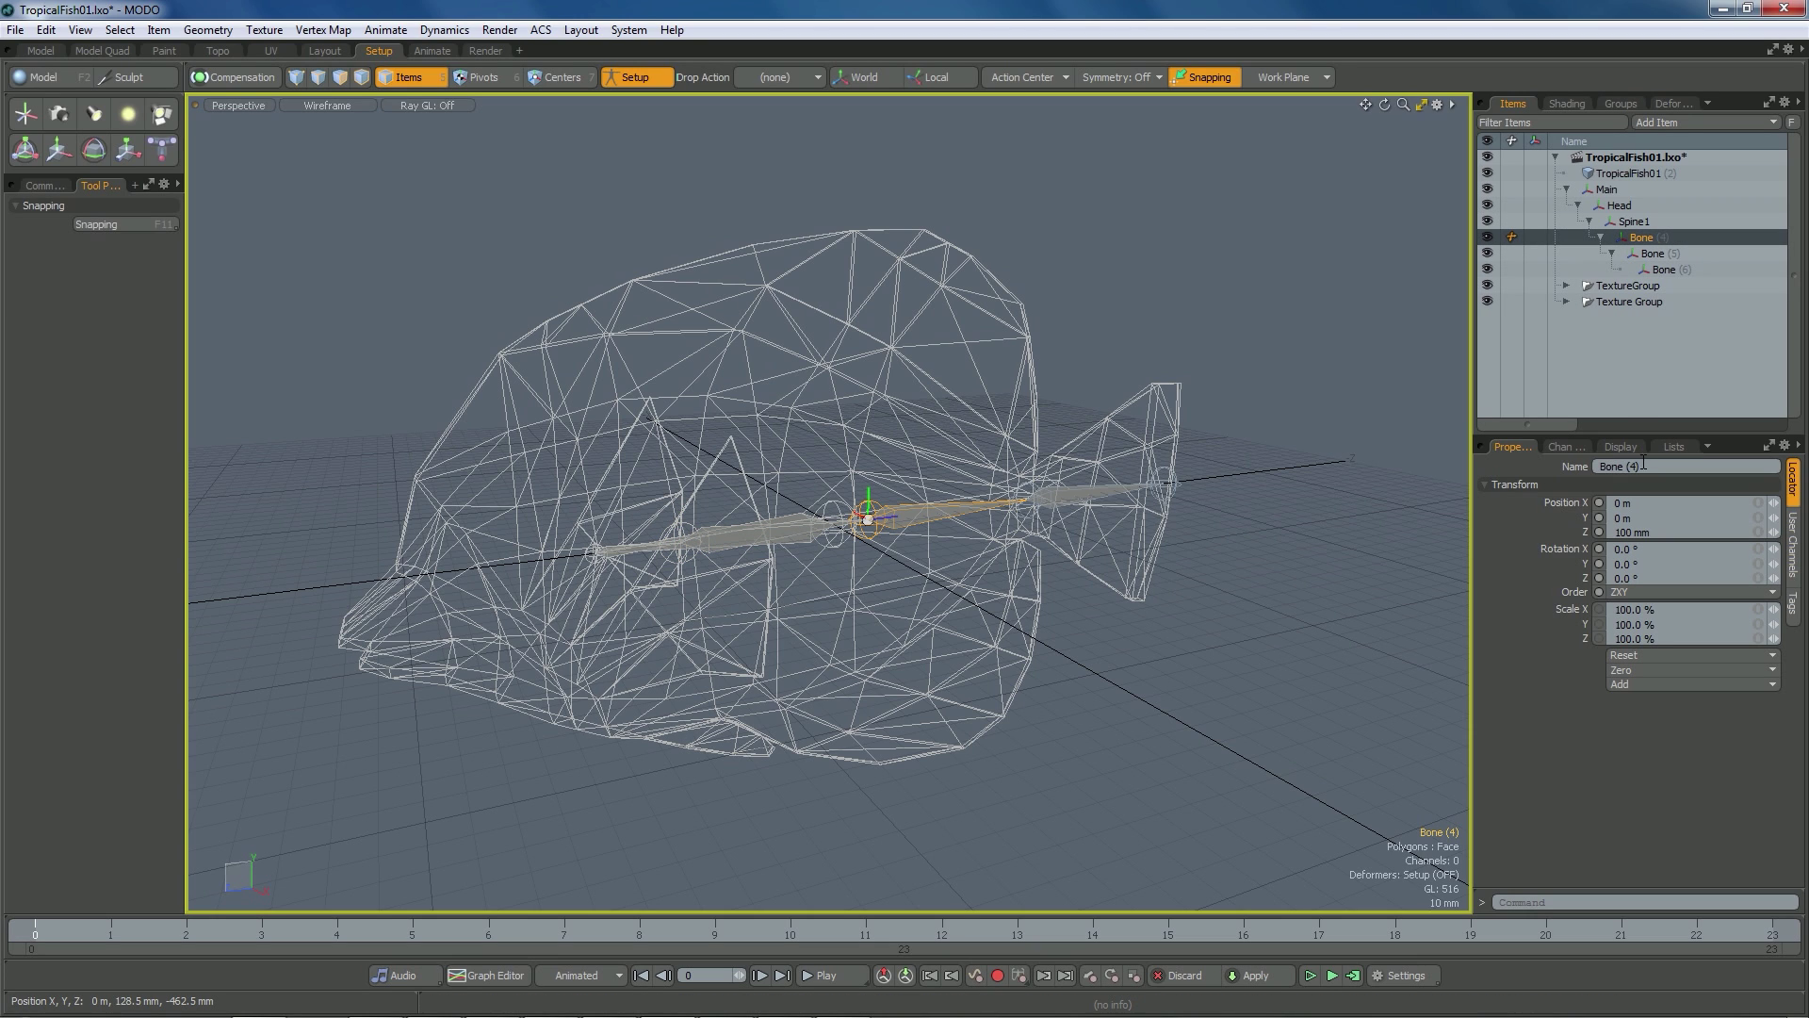
left_click(1645, 465)
type("Spine2")
key("Return")
Rename the bone below Spine2 as Spine3 and clear the selection
left_click(1645, 253)
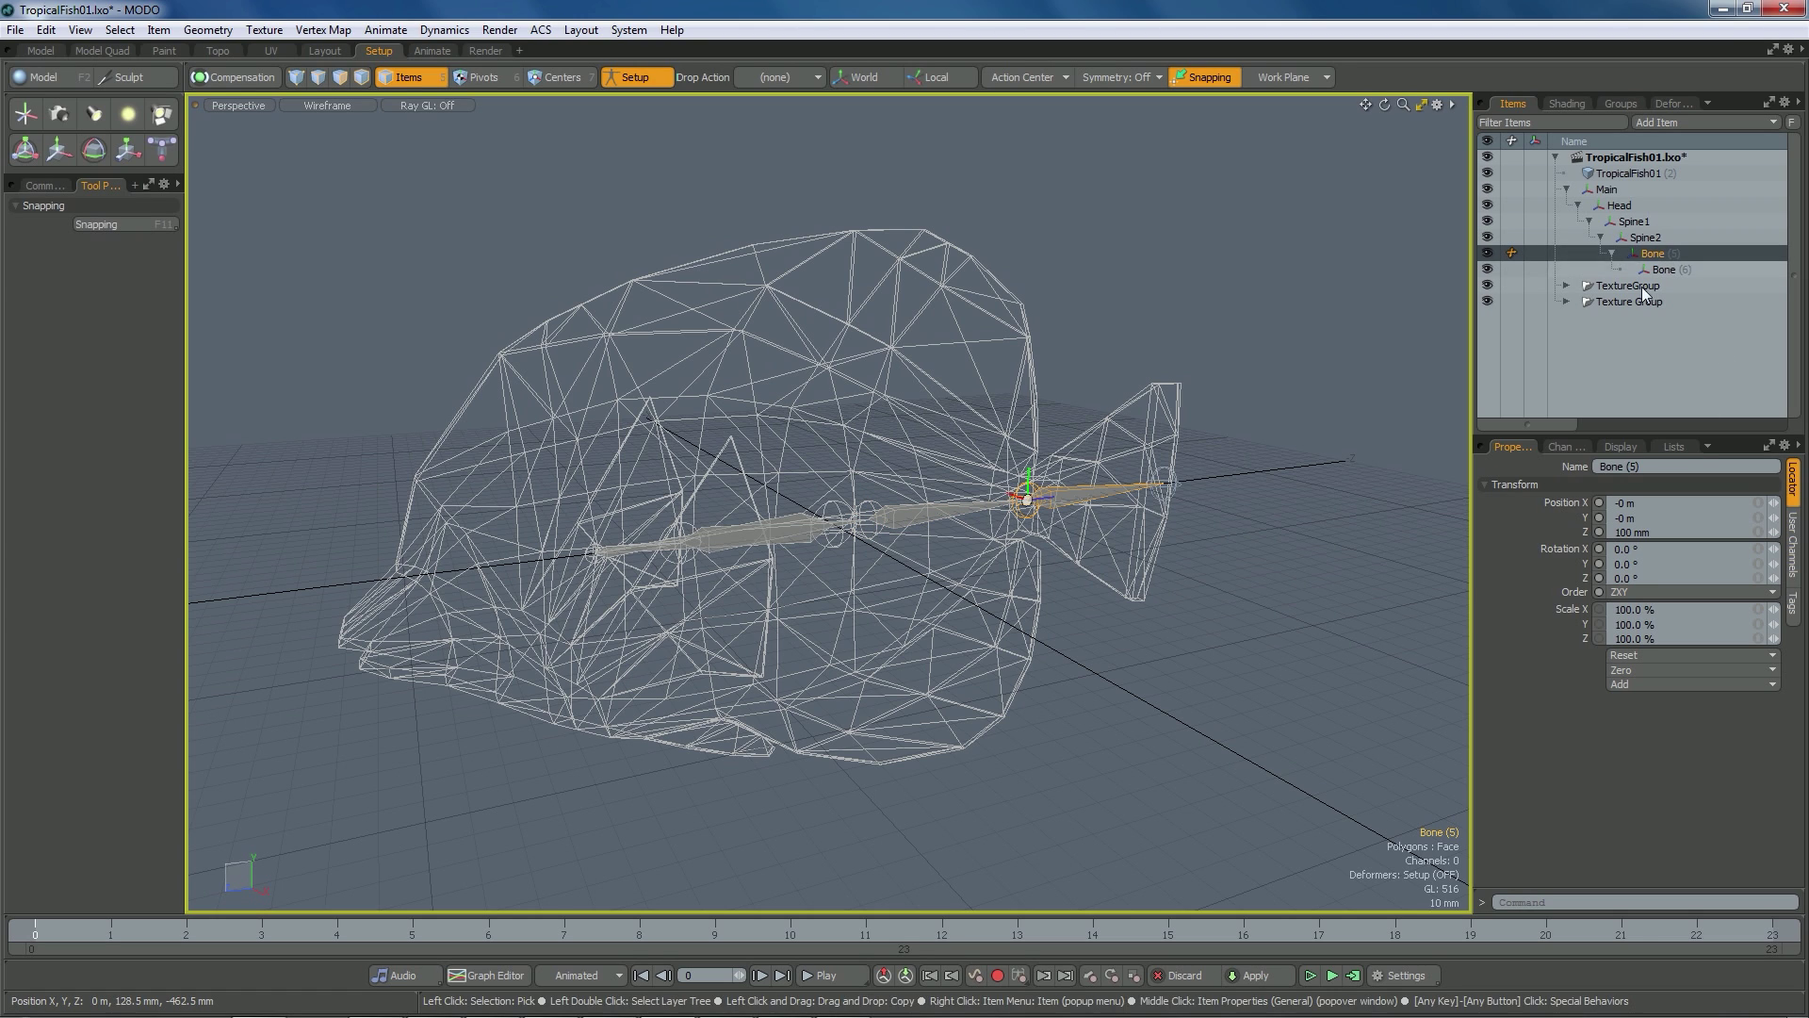
left_click(1669, 465)
type("Spin")
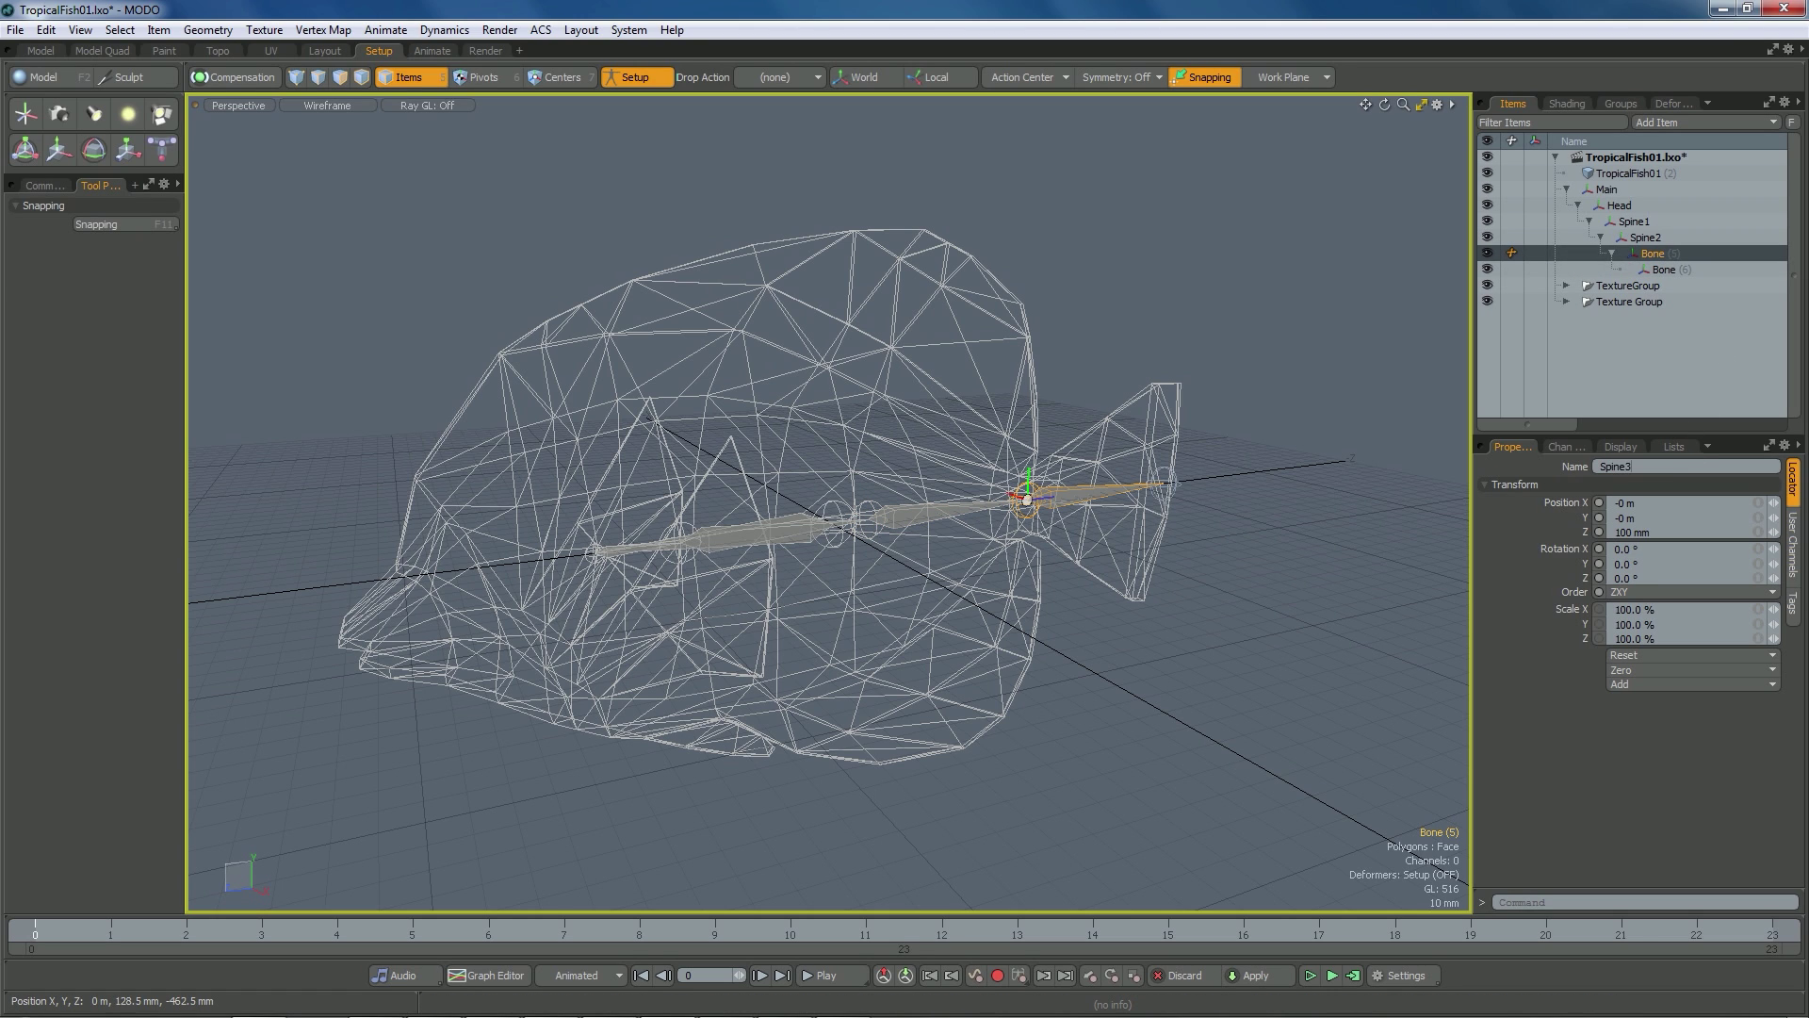
type("e3")
key("Return")
left_click(1250, 496)
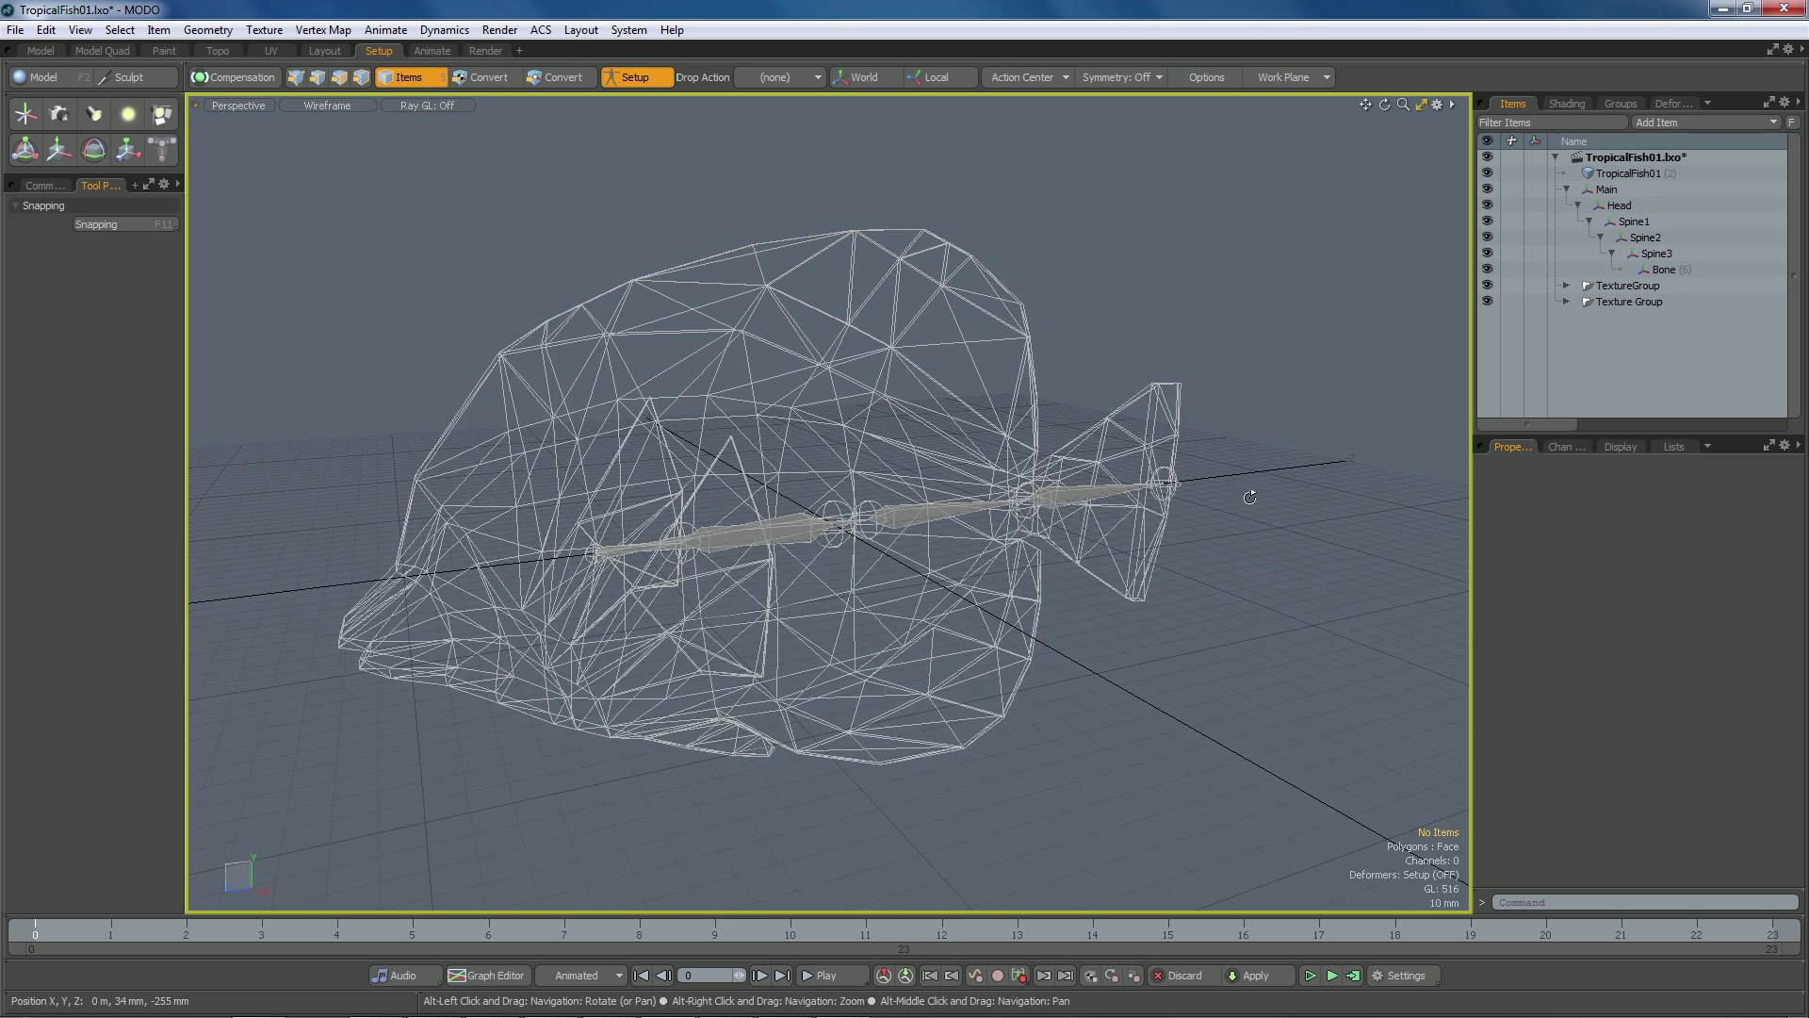
Delete the unnamed end bone below Spine3 at the tip of the tail
left_click_drag(1250, 496, 1261, 537, "alt")
left_click(1281, 537)
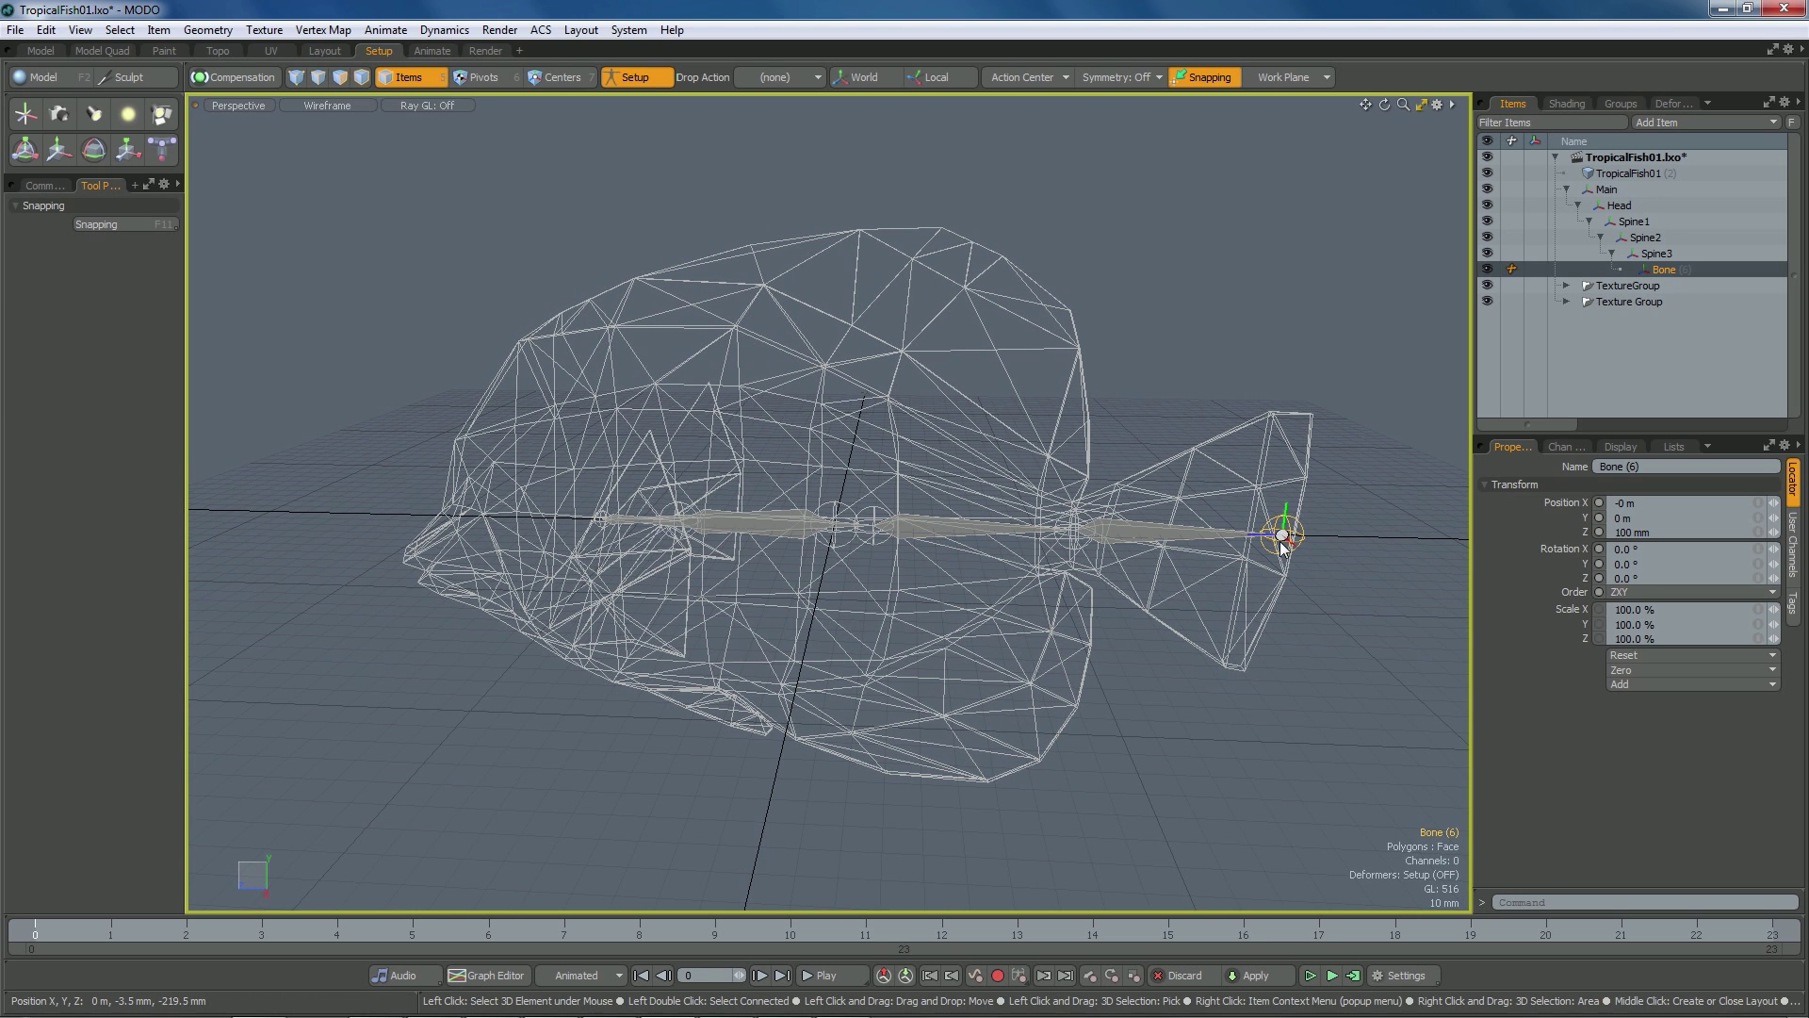
key("Delete")
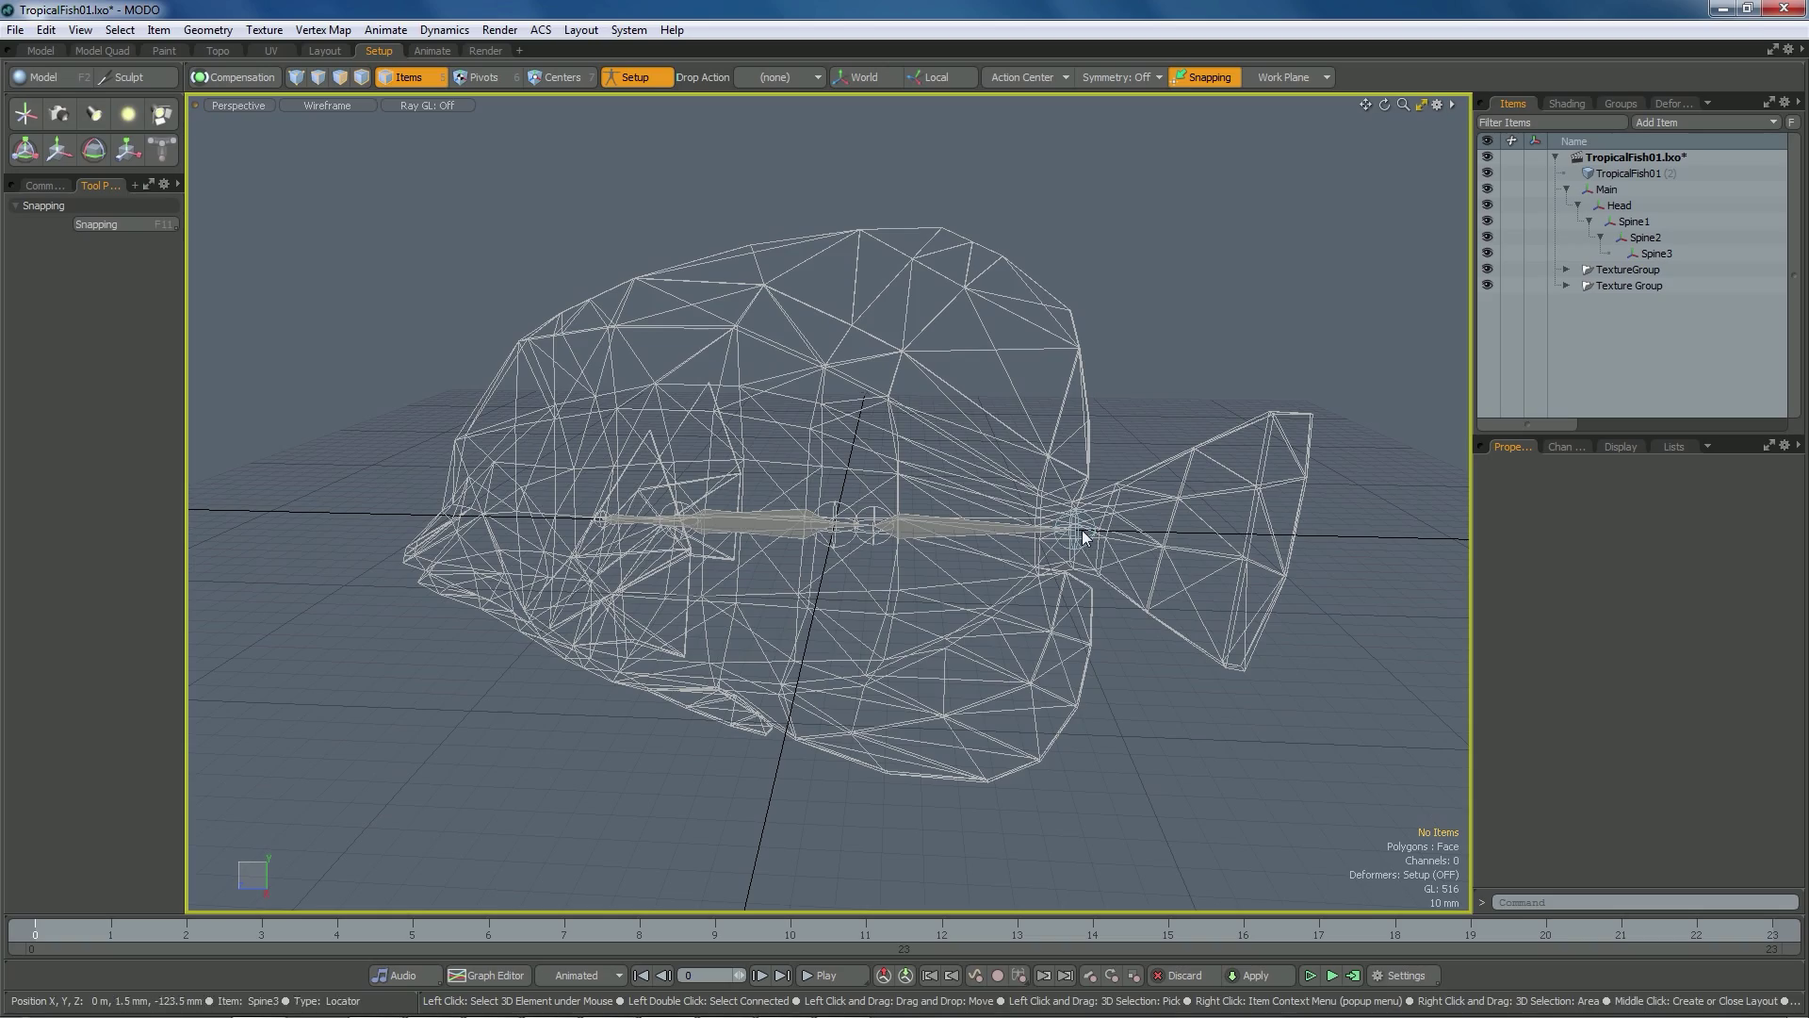
Switch the perspective viewport's display from Wireframe to Shaded
left_click_drag(1256, 541, 938, 603, "alt")
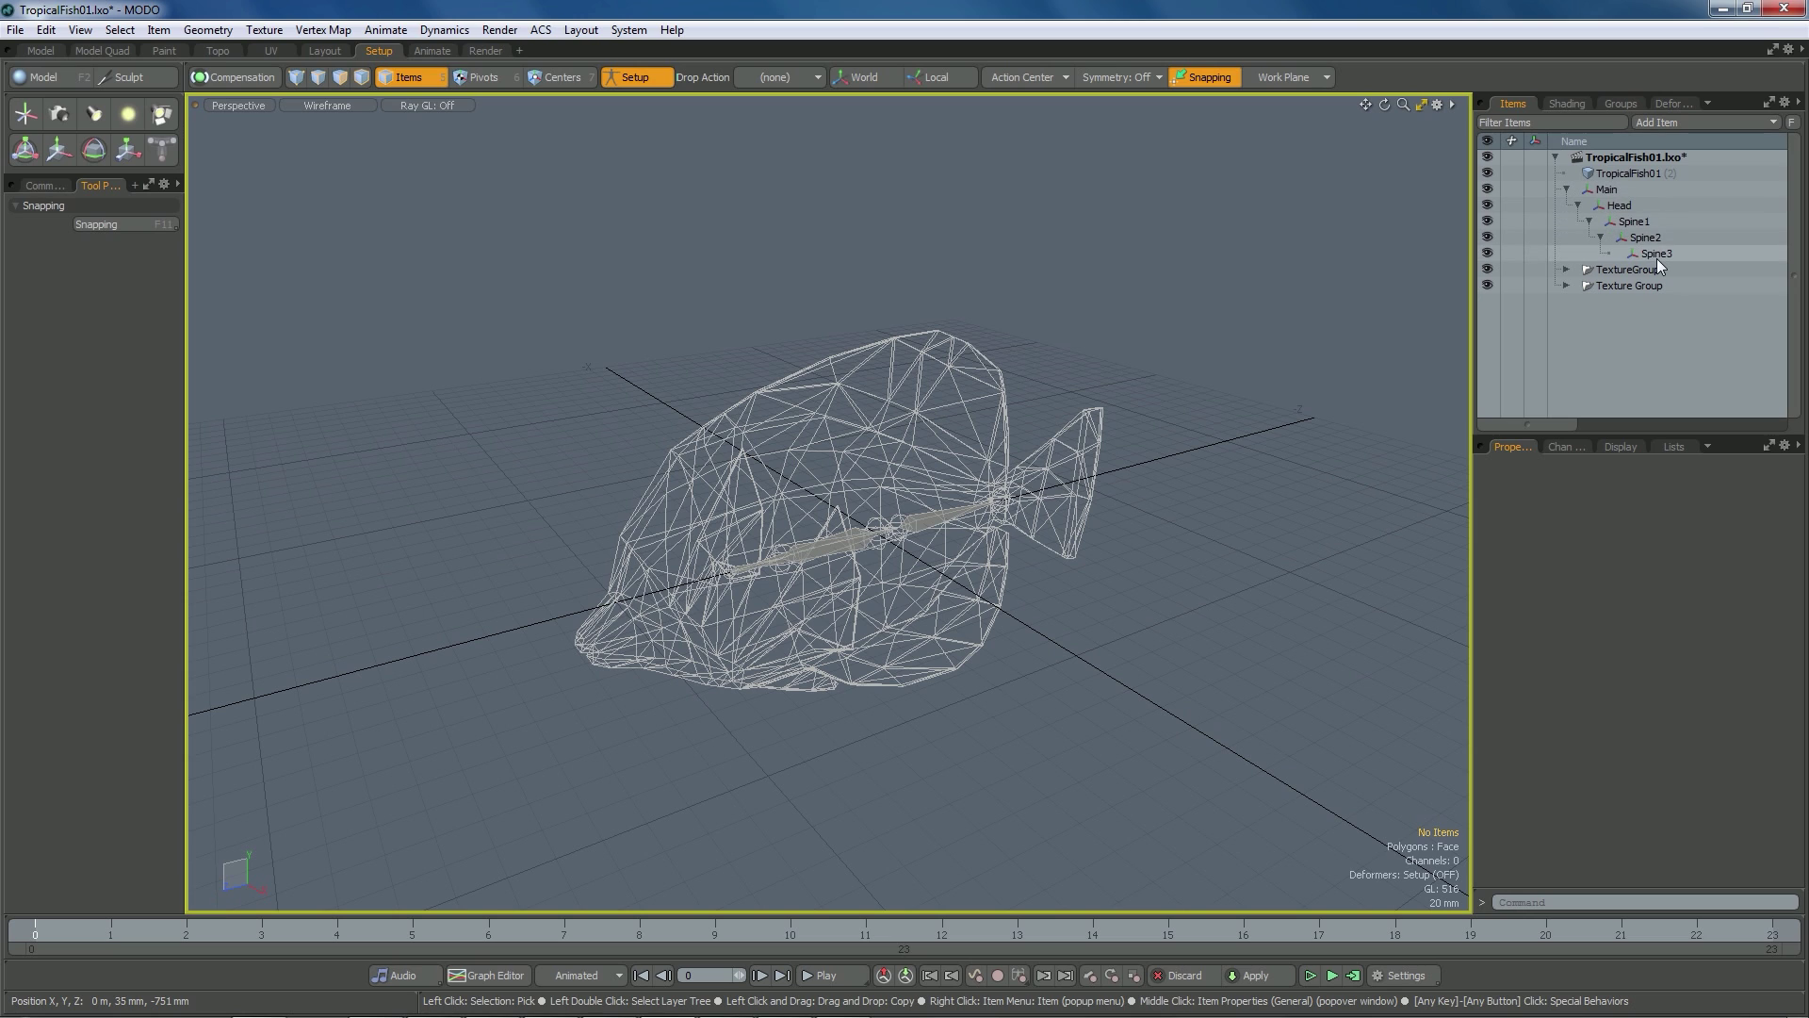
left_click_drag(1046, 565, 974, 527, "alt")
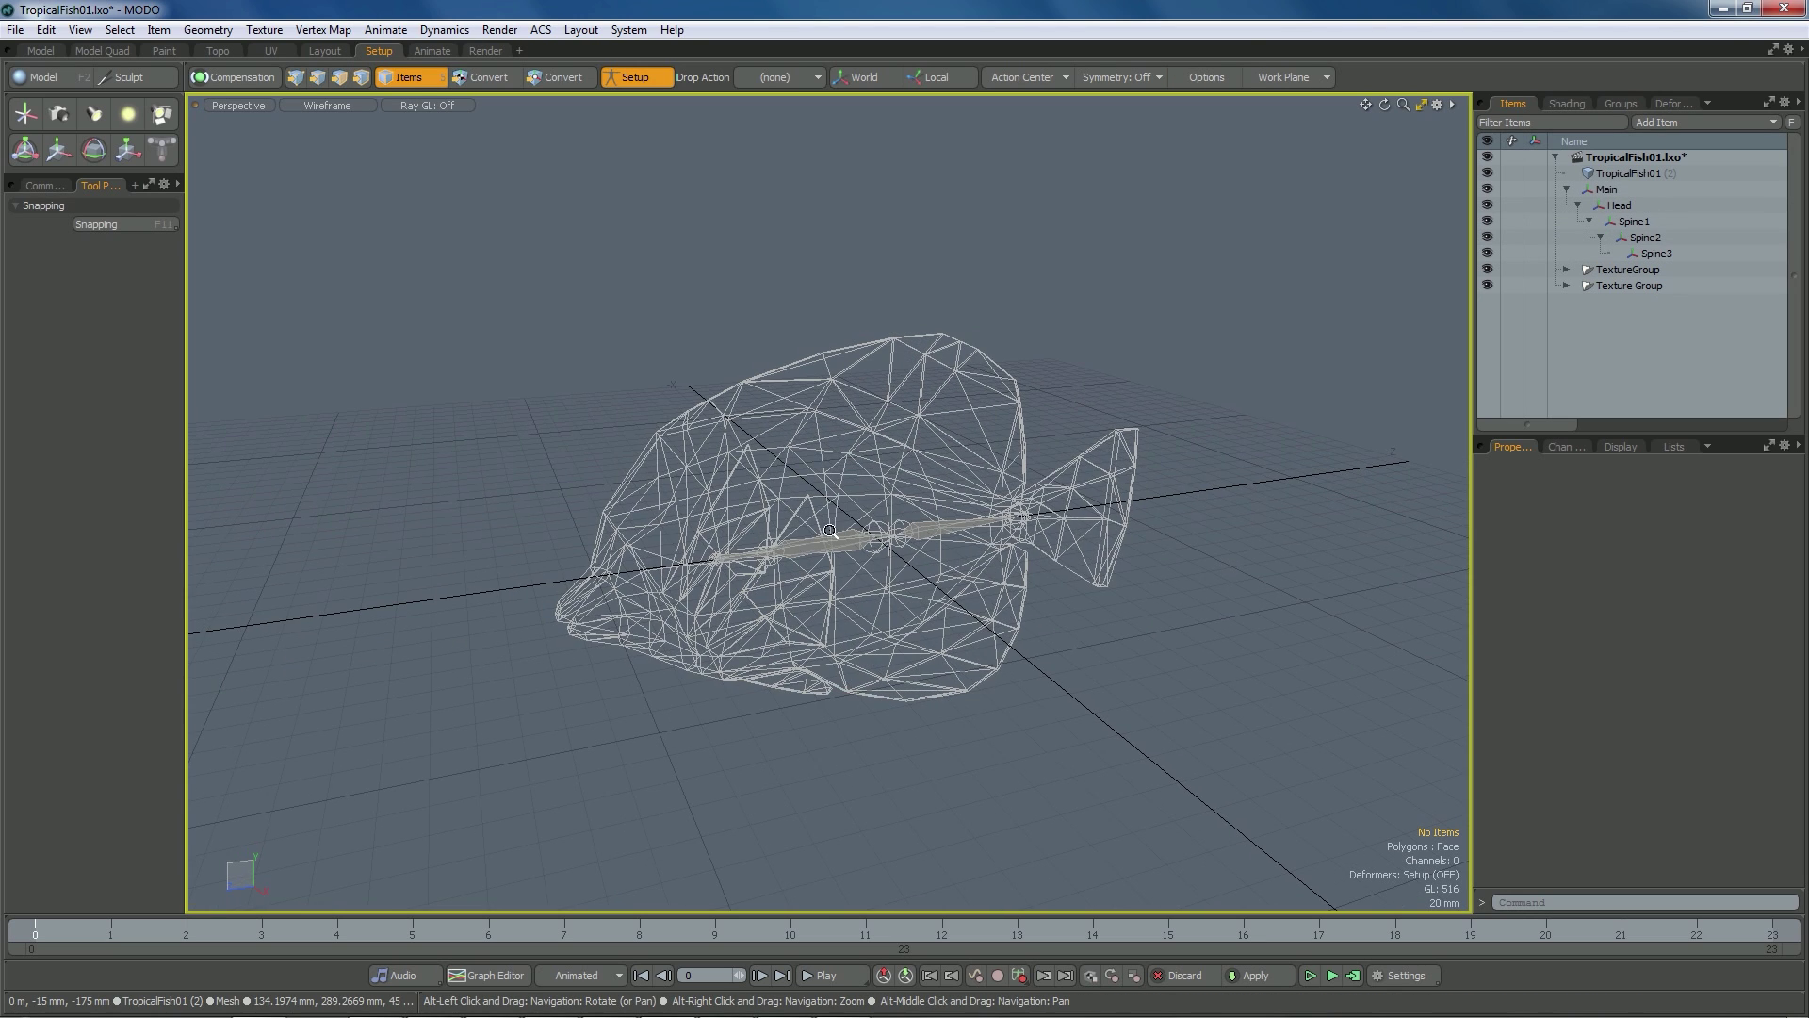
right_click_drag(831, 531, 869, 524, "alt")
left_click_drag(869, 523, 839, 499, "alt")
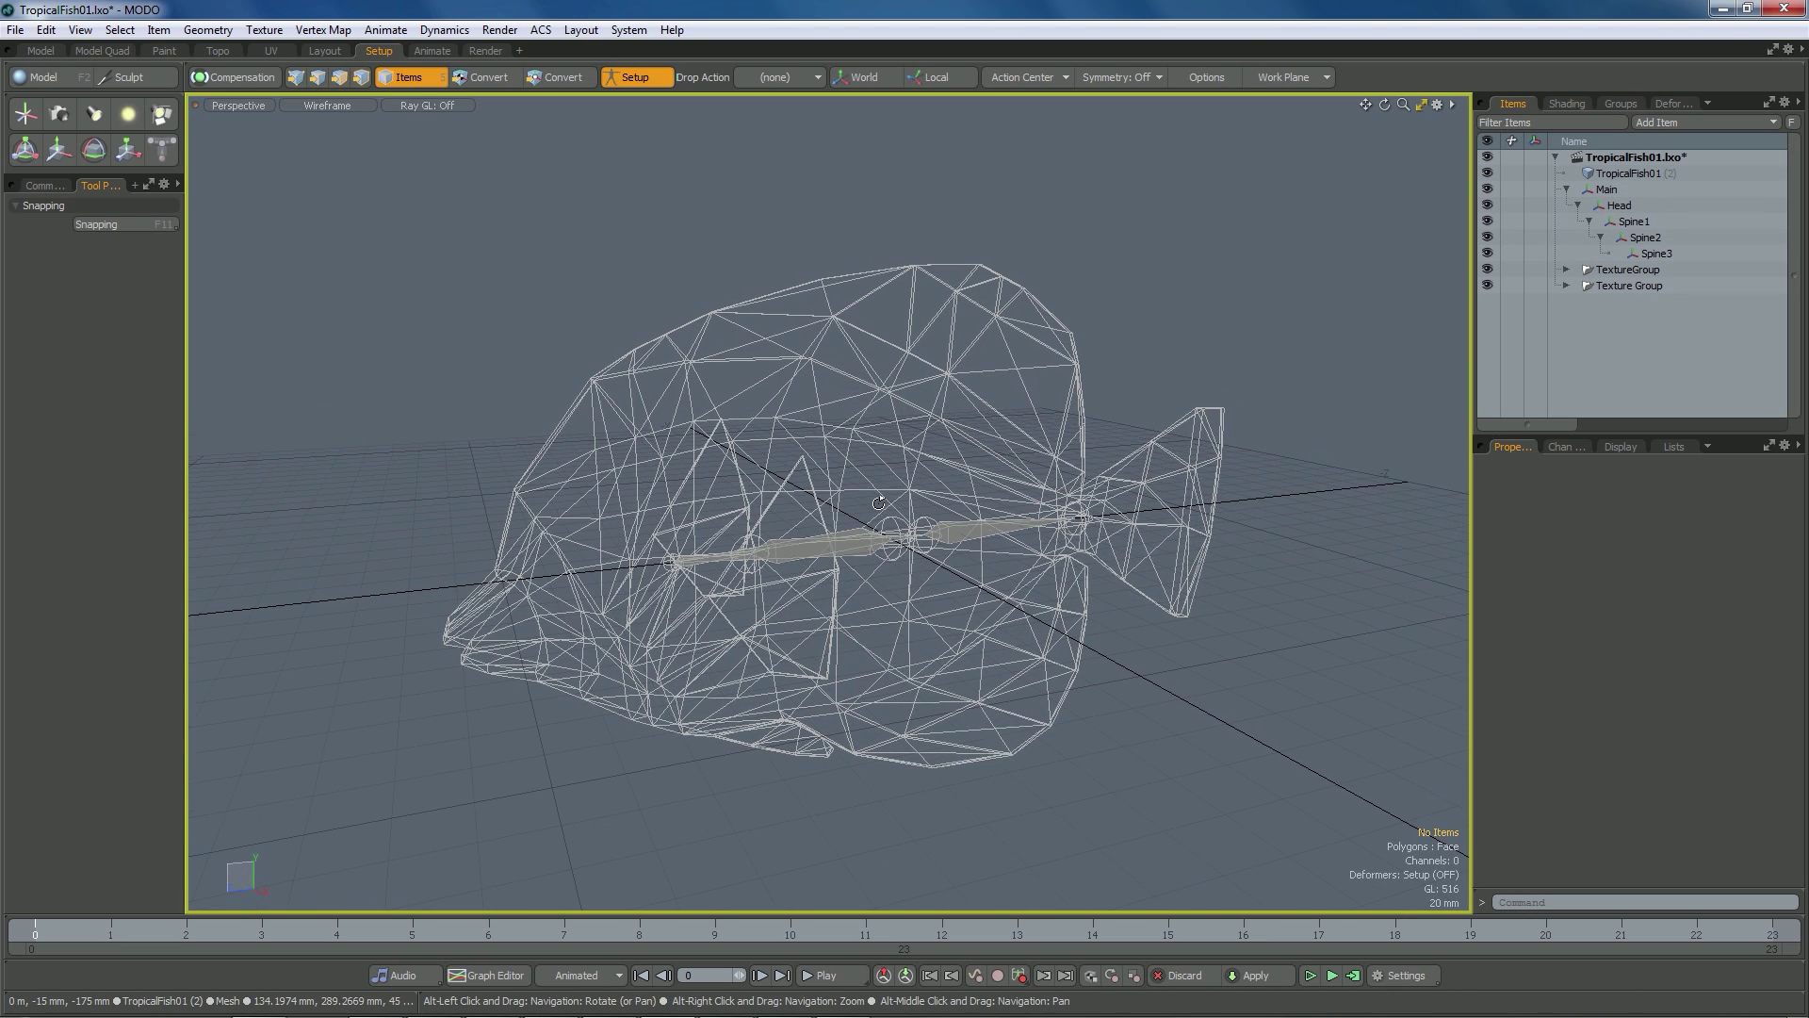
left_click(353, 105)
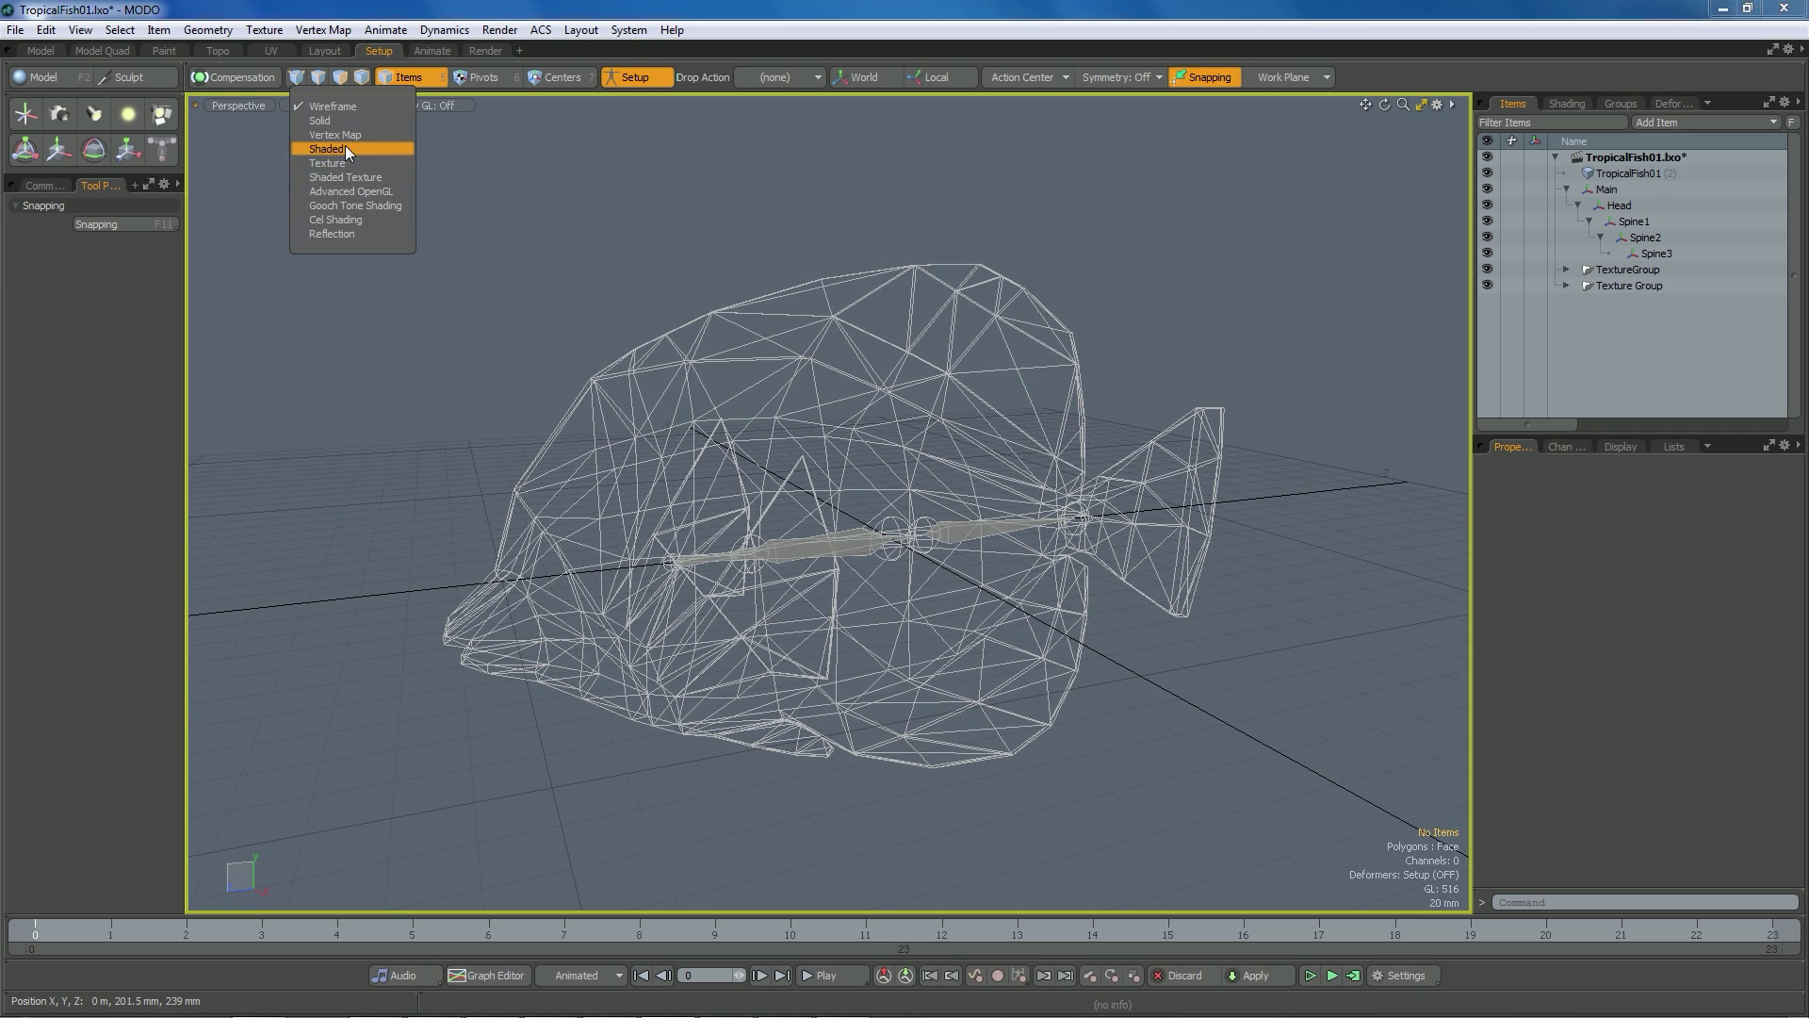
left_click(345, 145)
left_click_drag(908, 424, 1163, 511, "alt")
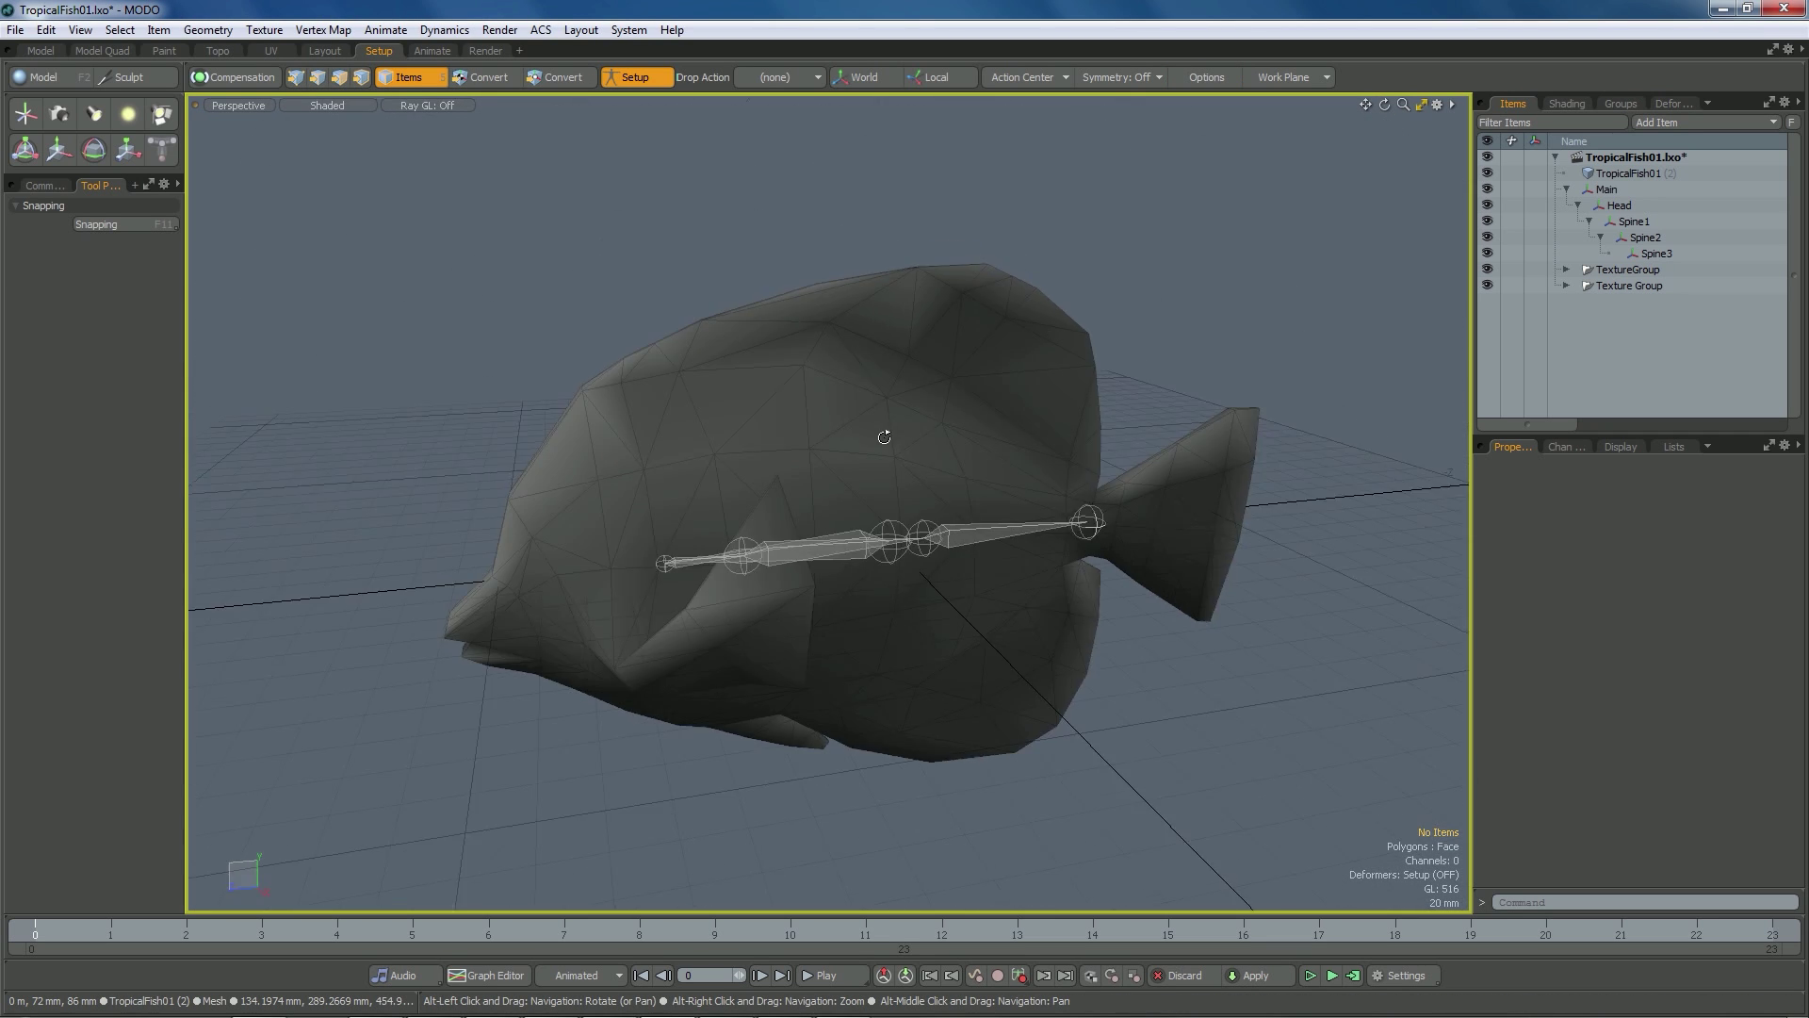
mouse_move(884, 437)
left_mouse_down("alt")
mouse_move(913, 403)
mouse_move(889, 431)
left_mouse_up("alt")
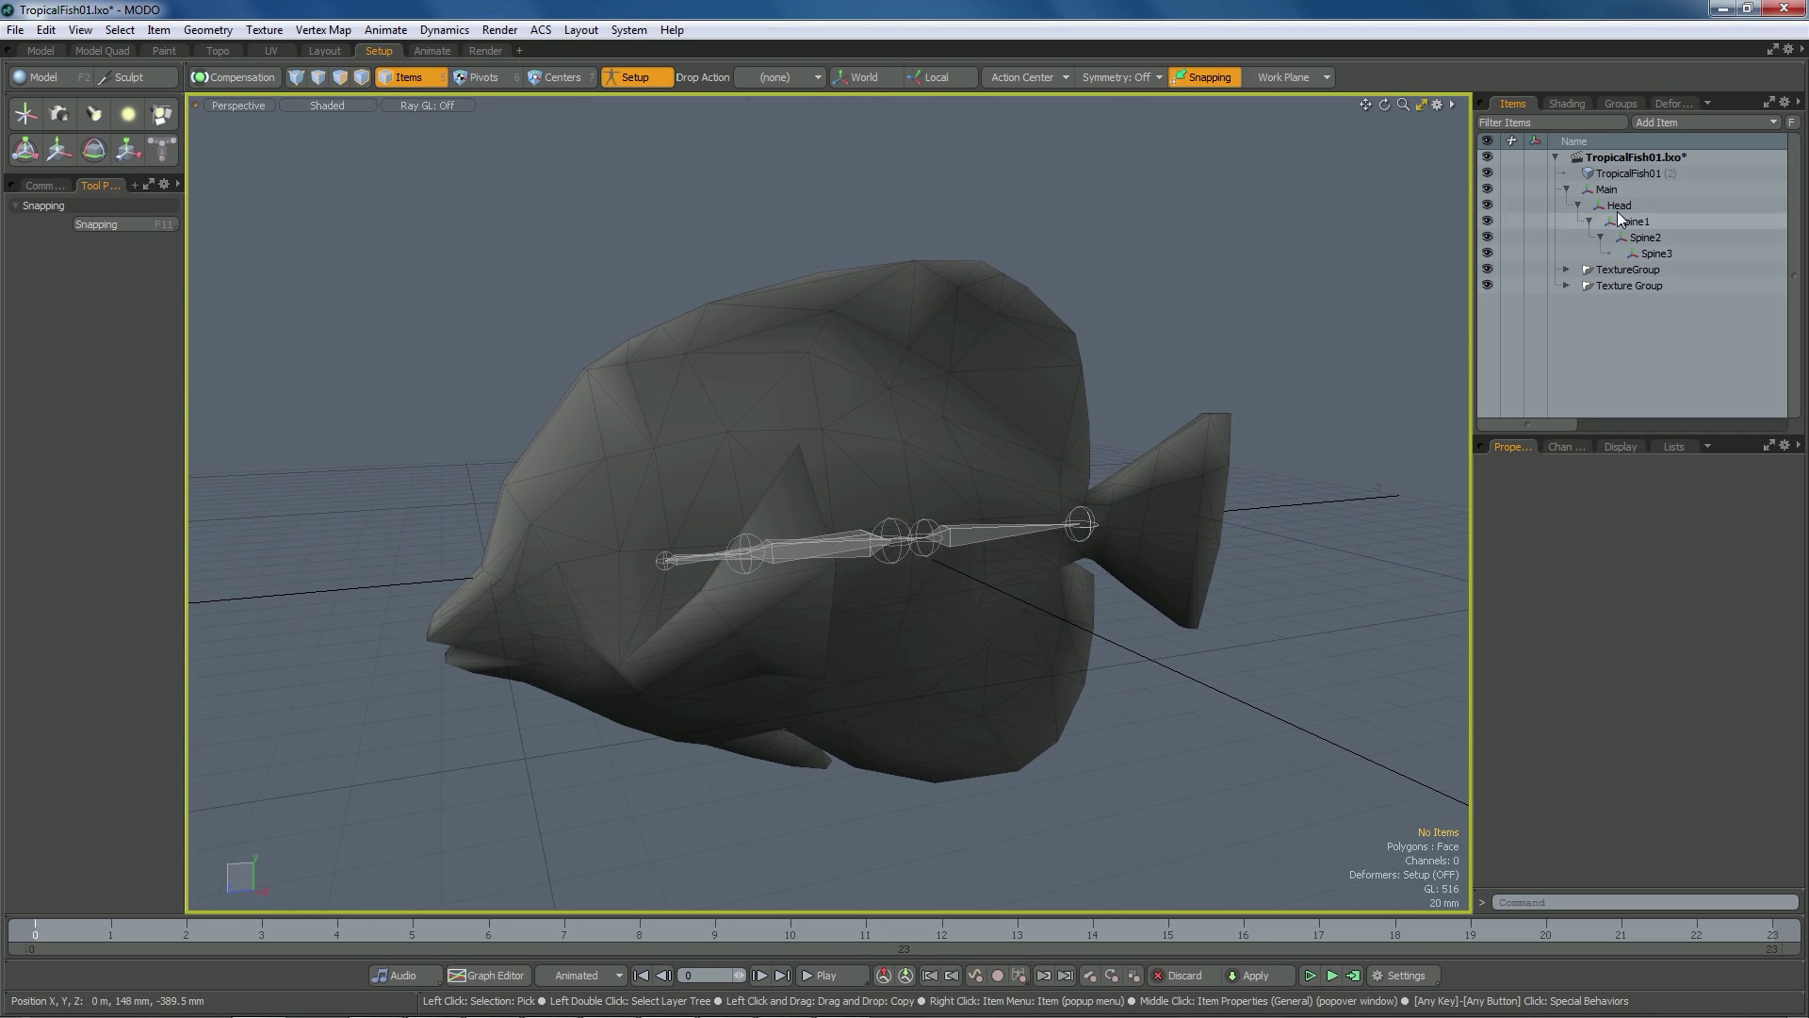
Select the bone chain from Head to Spine3 together with the TropicalFish01 mesh
left_click(57, 185)
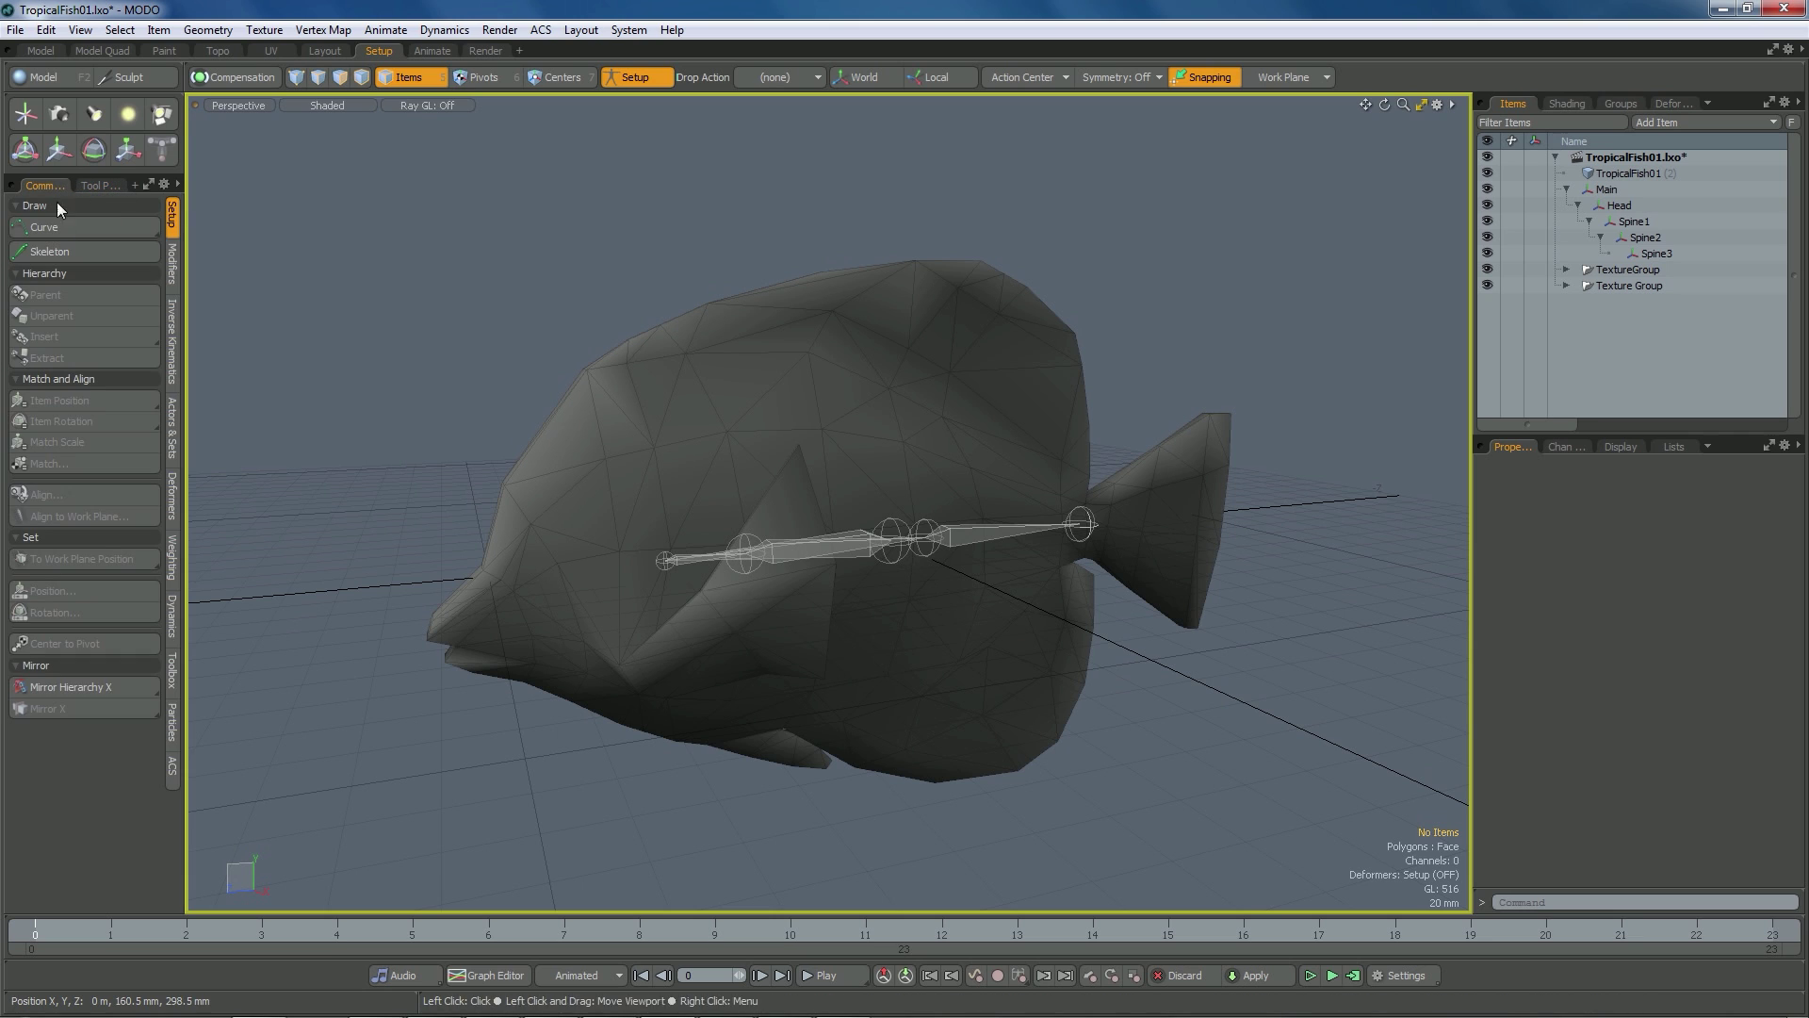
left_click(1623, 207)
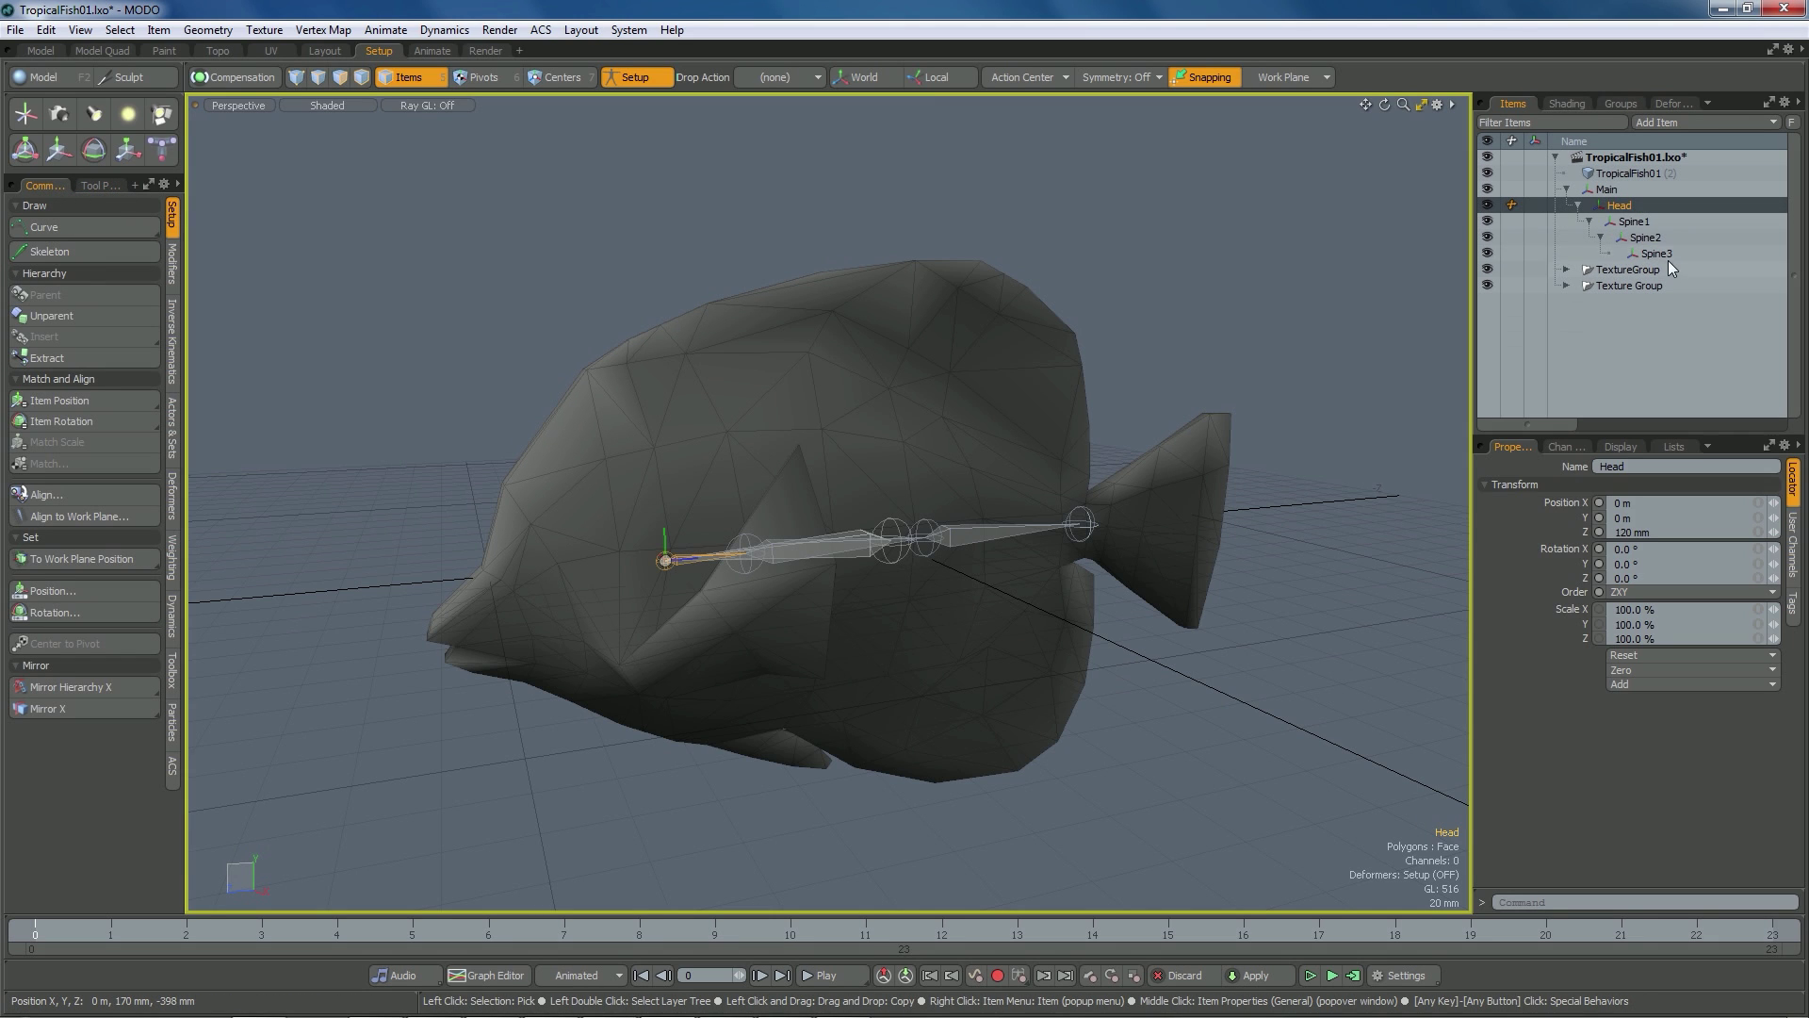
double_click(1624, 205)
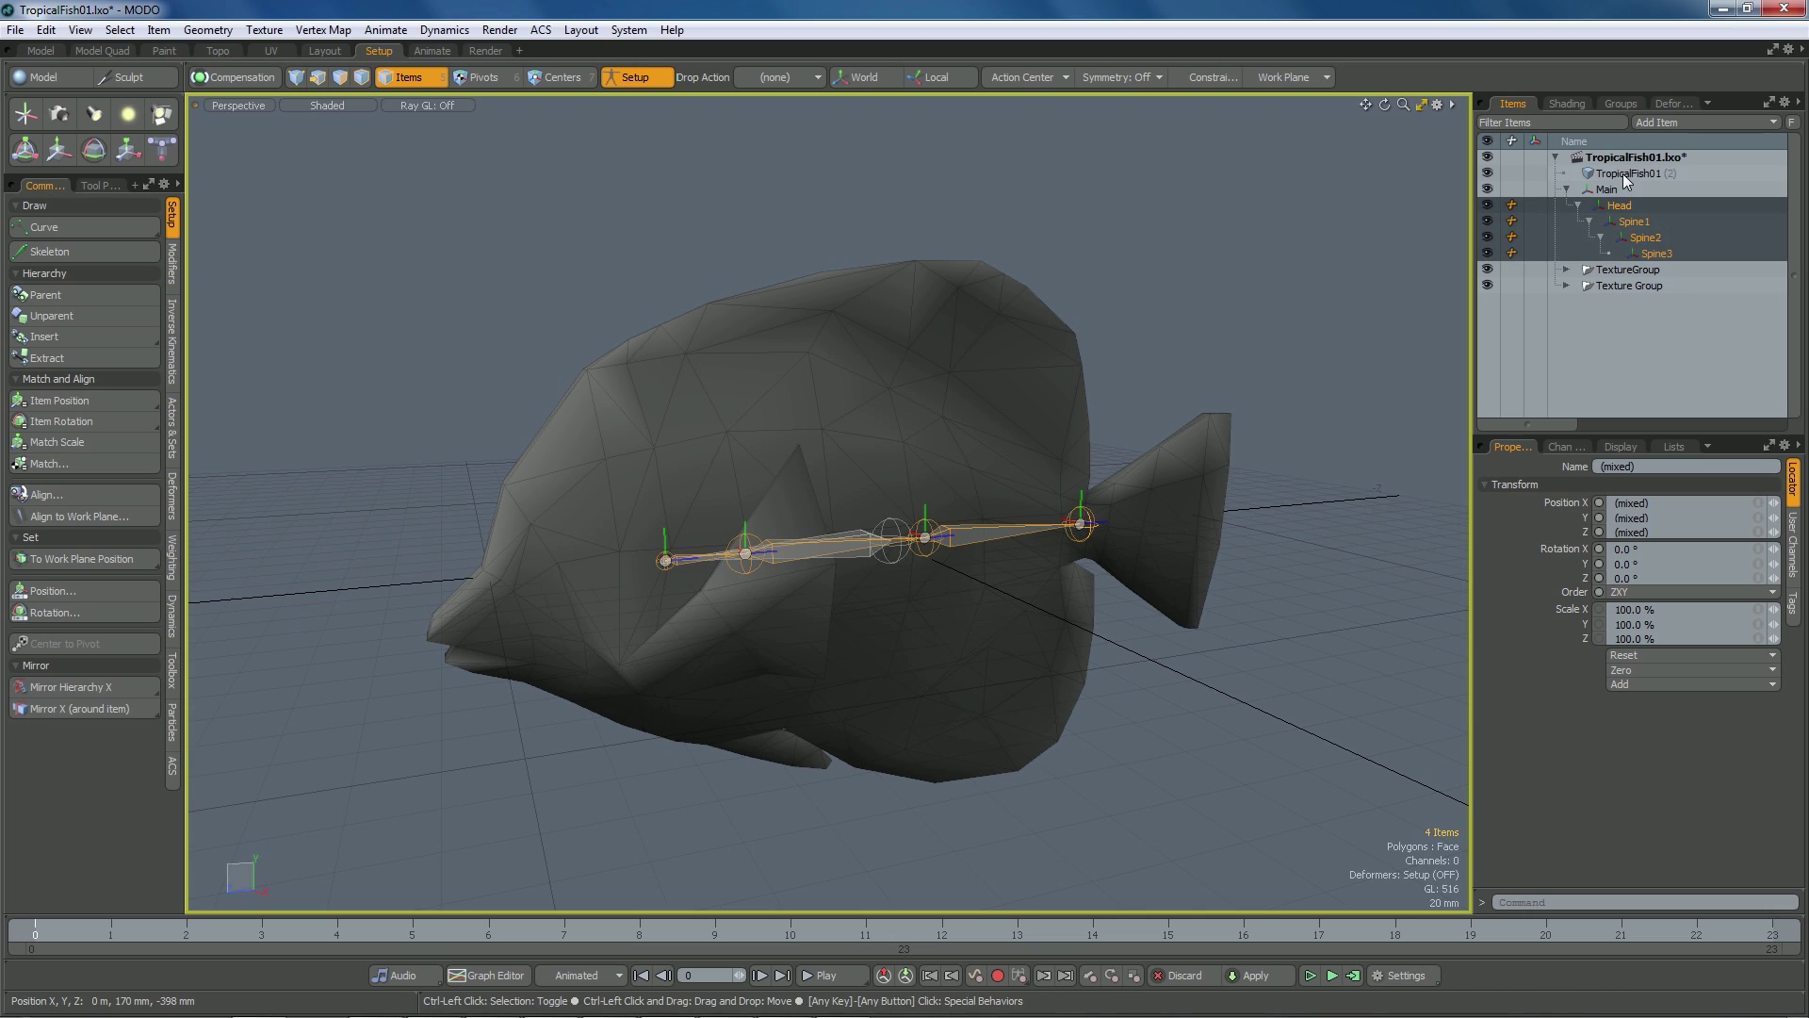
left_click(1622, 171, "ctrl")
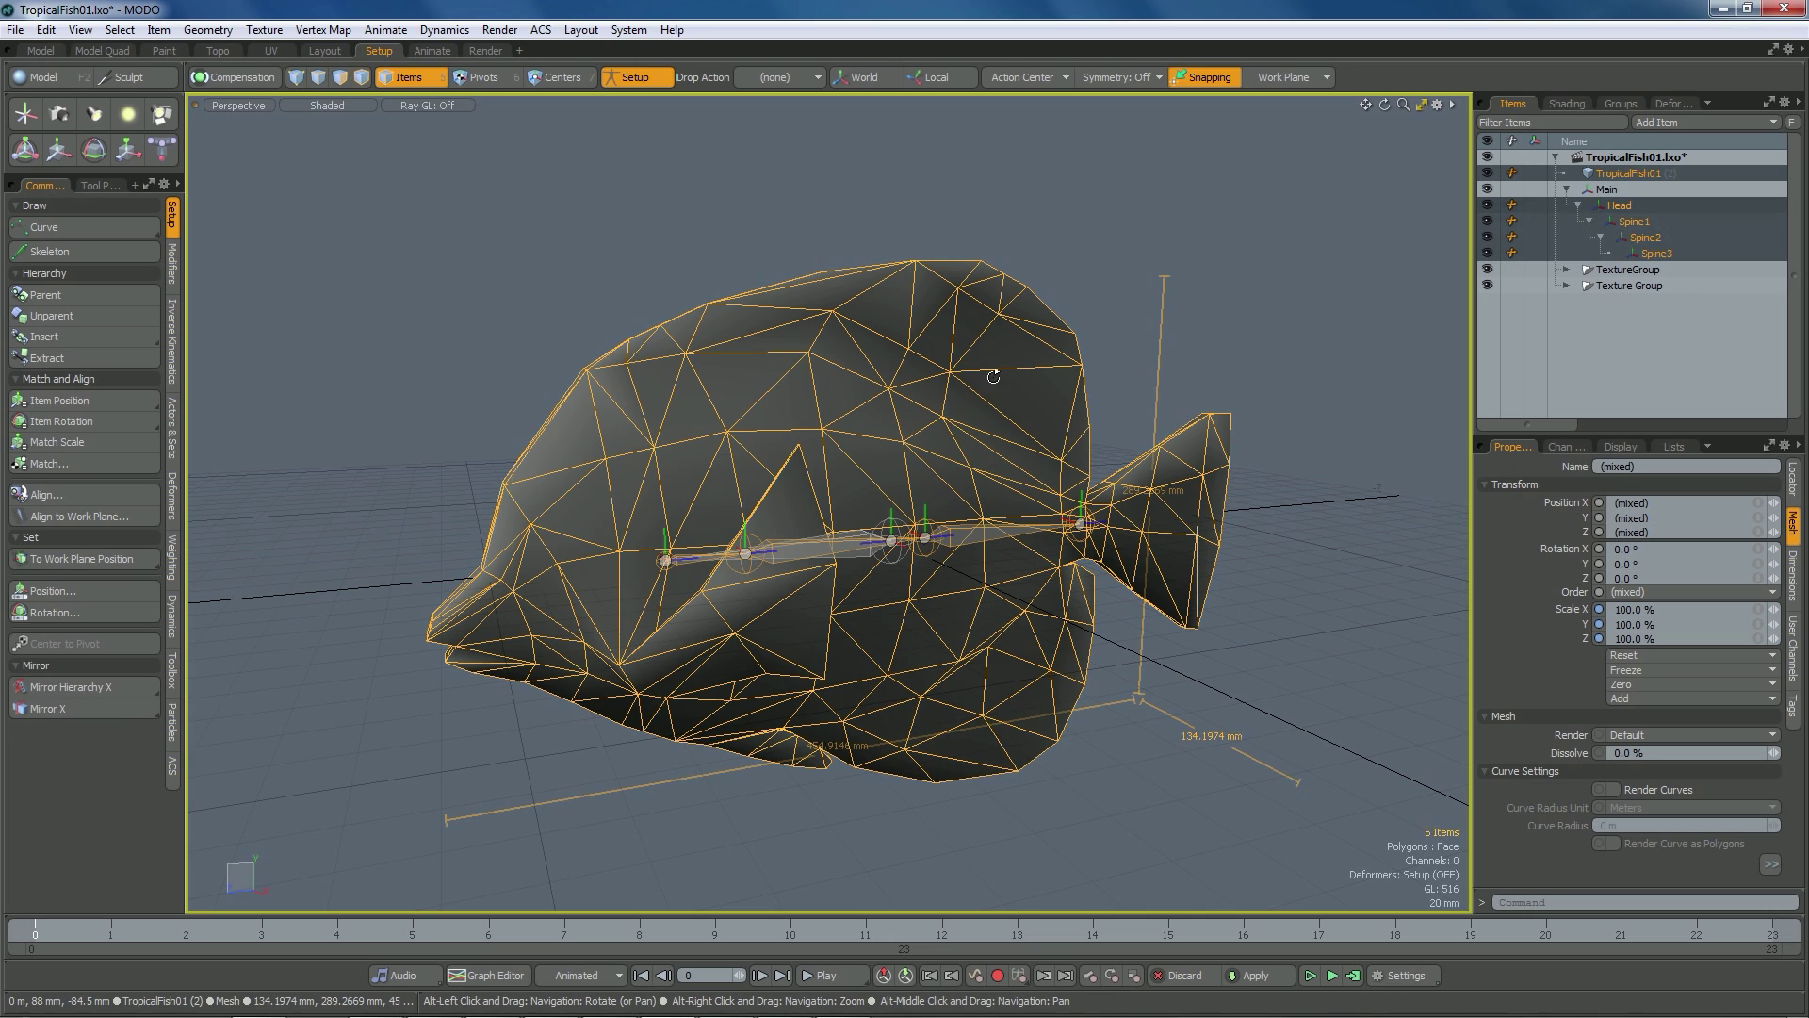
mouse_move(942, 405)
left_mouse_down("alt")
mouse_move(1161, 408)
mouse_move(937, 421)
left_mouse_up("alt")
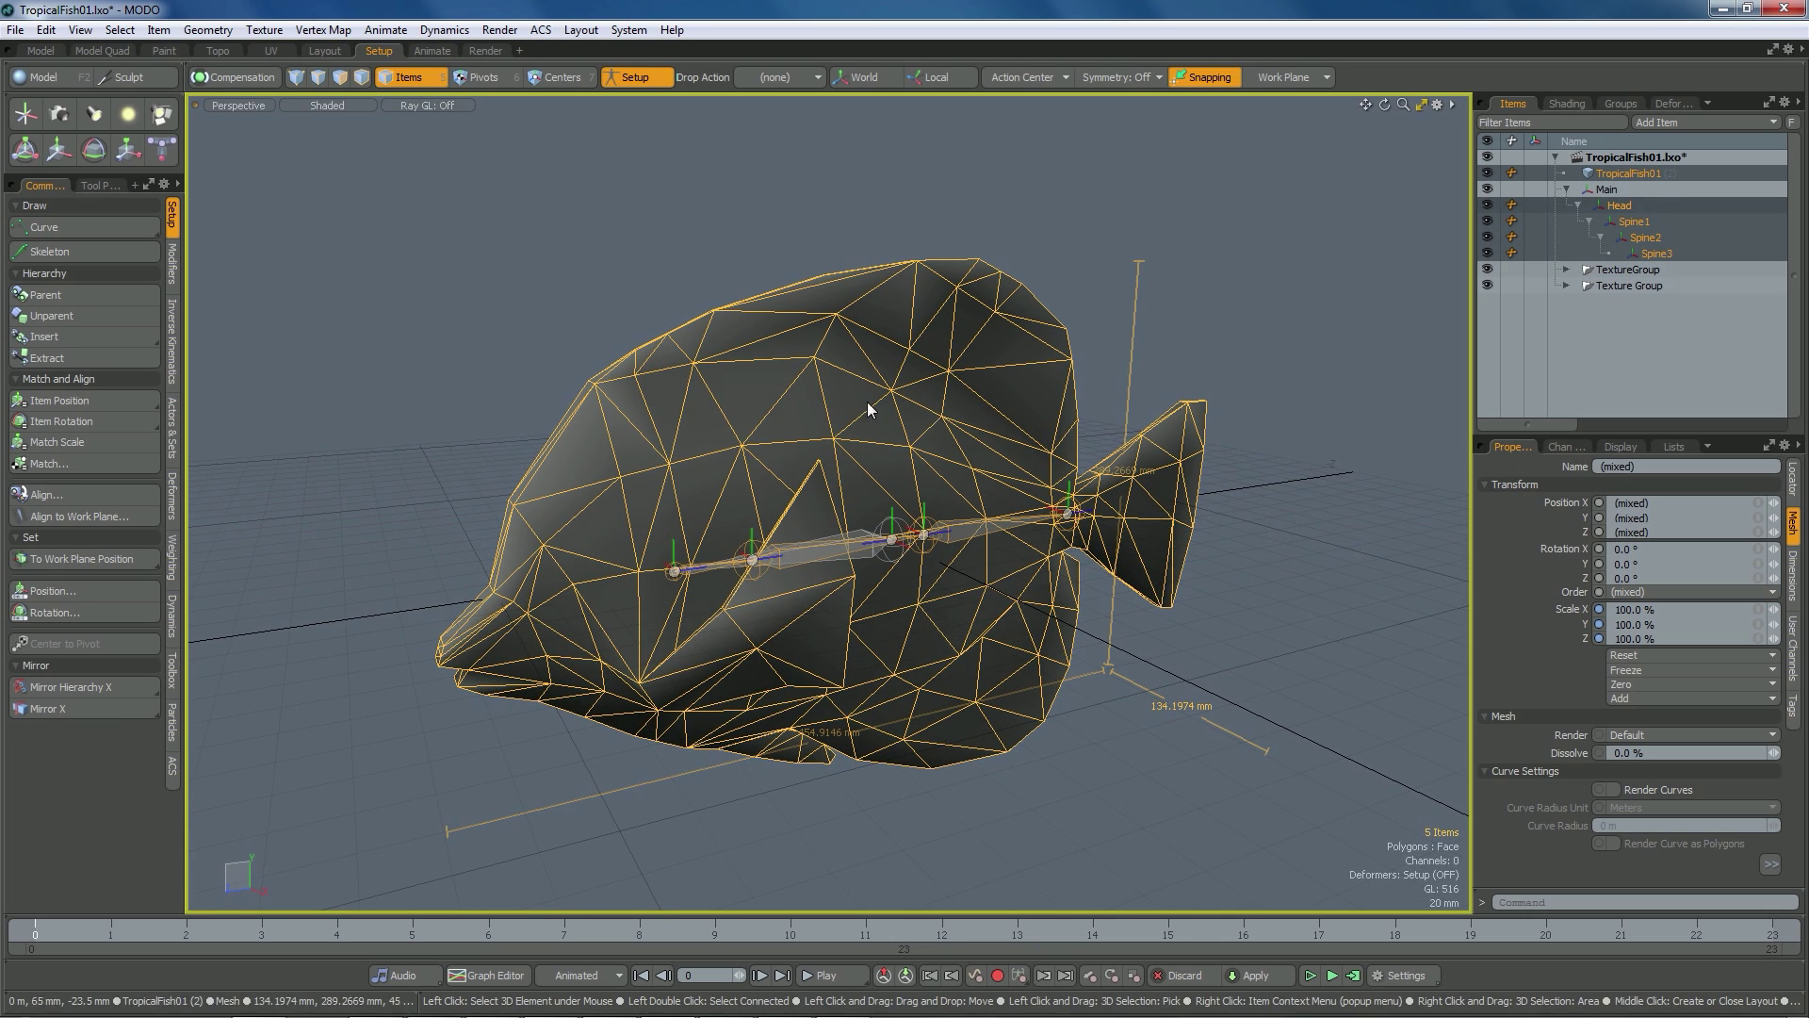
Try binding the selected fish mesh to the bones with the Heat bind type, inspect the weights, and undo the bind
left_click(171, 494)
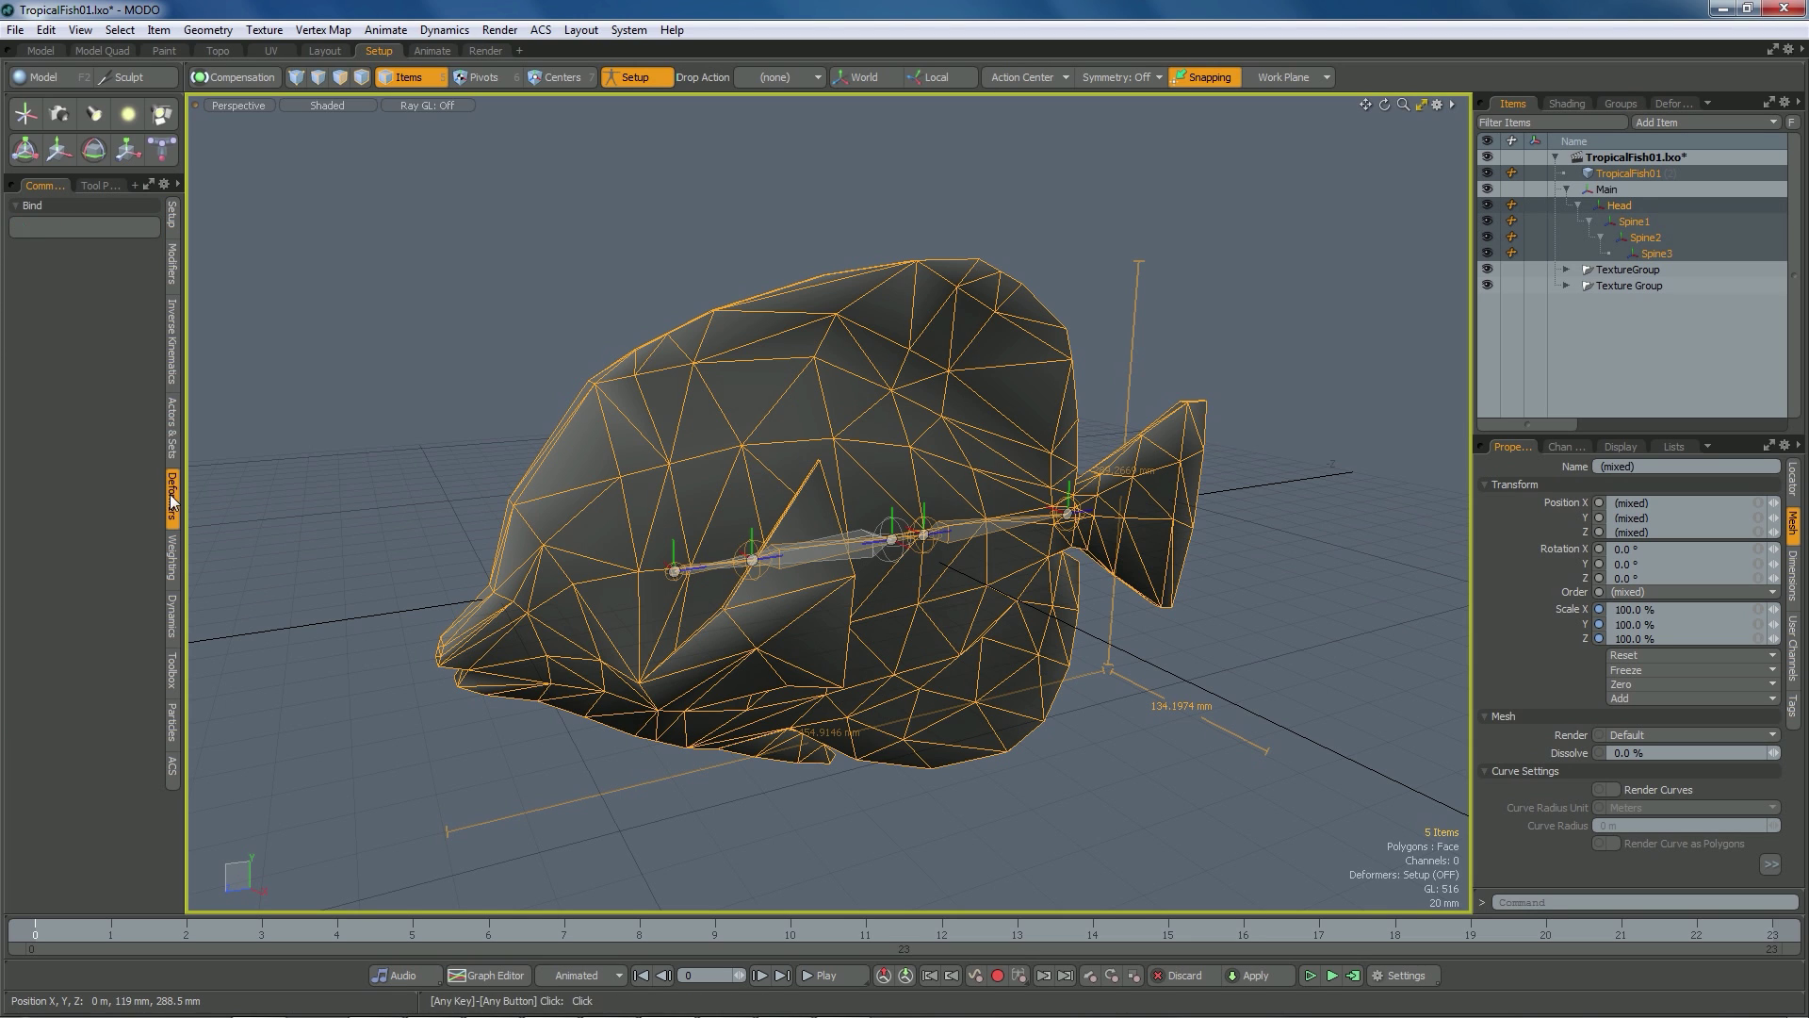
left_click(102, 227)
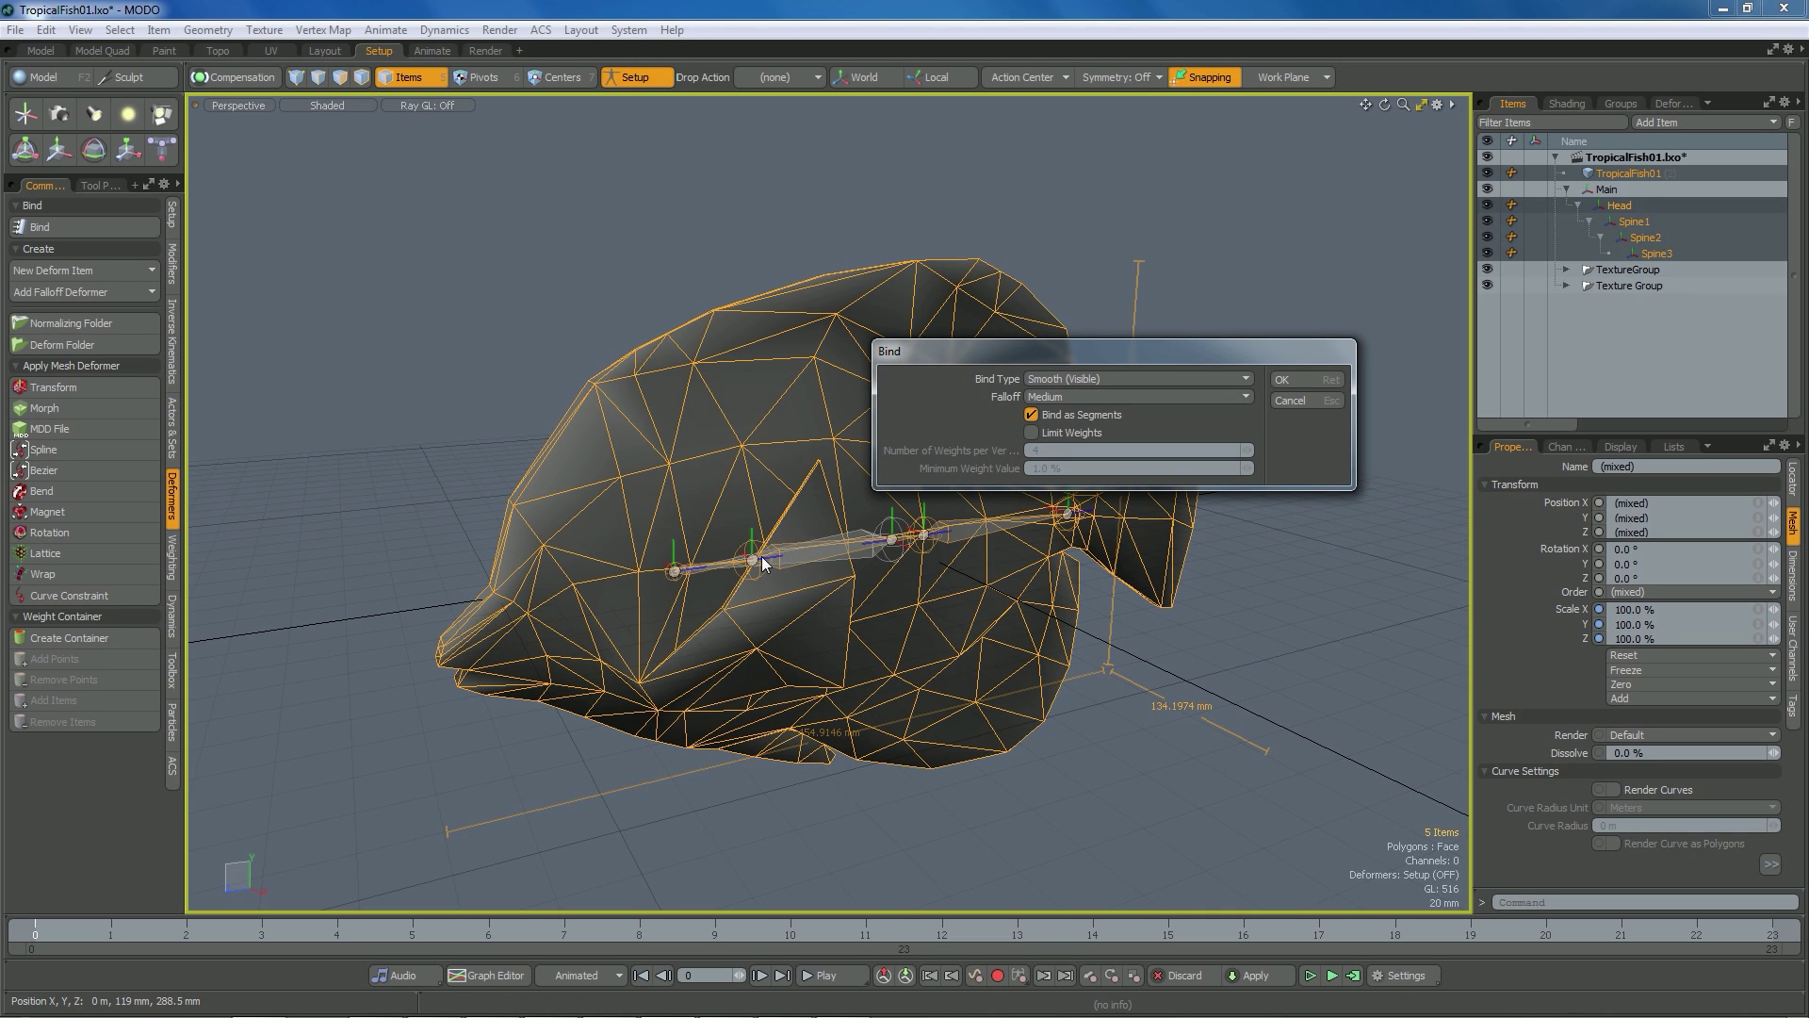
left_click(1078, 379)
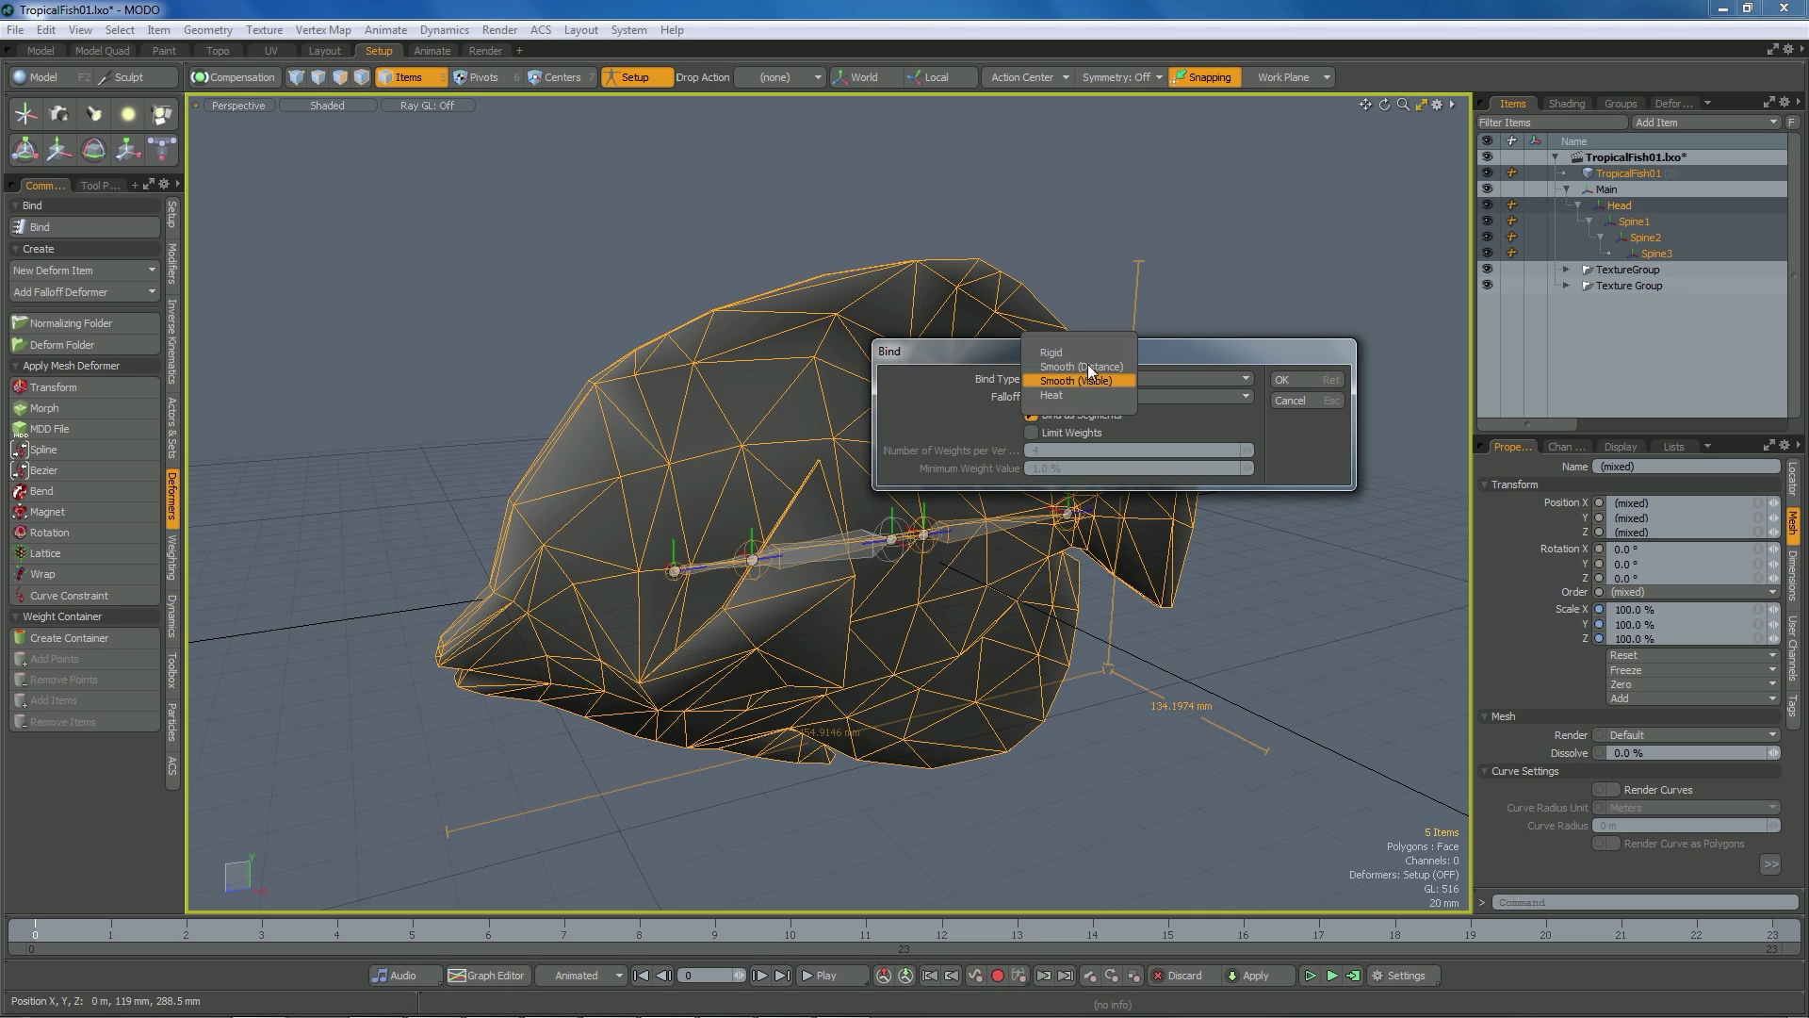
left_click(1090, 379)
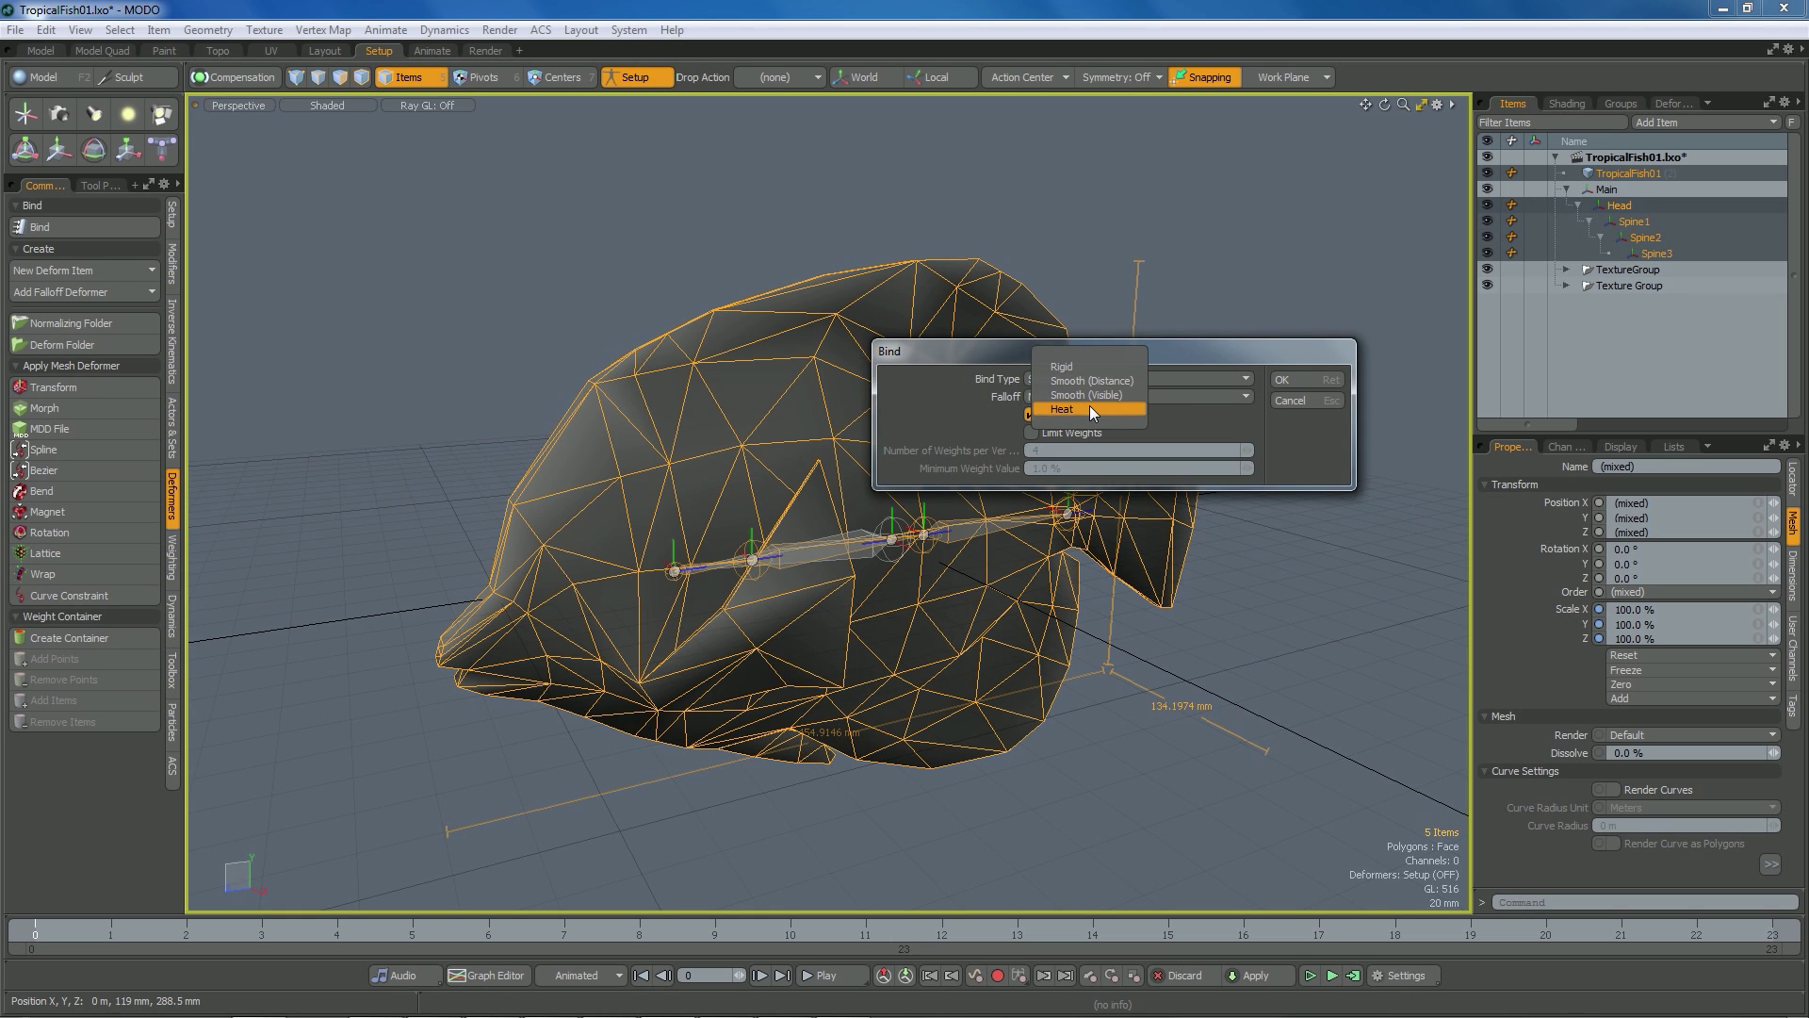
left_click(1089, 405)
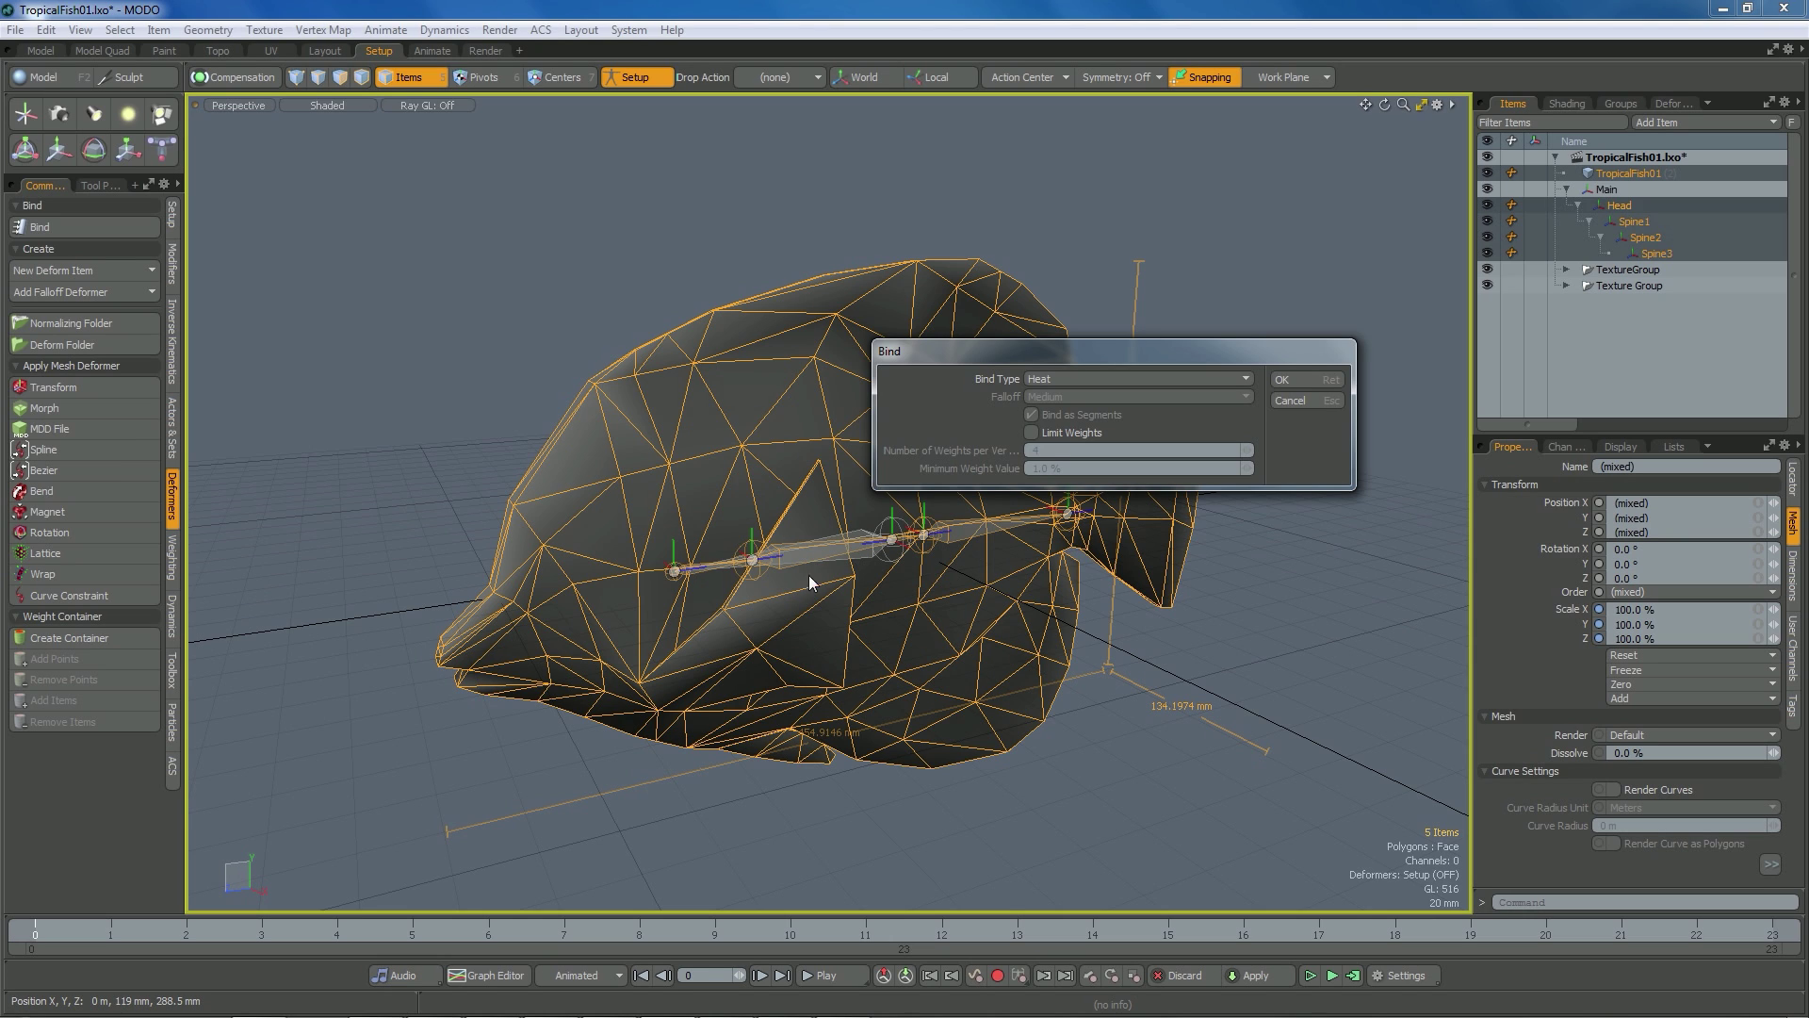
left_click(1061, 379)
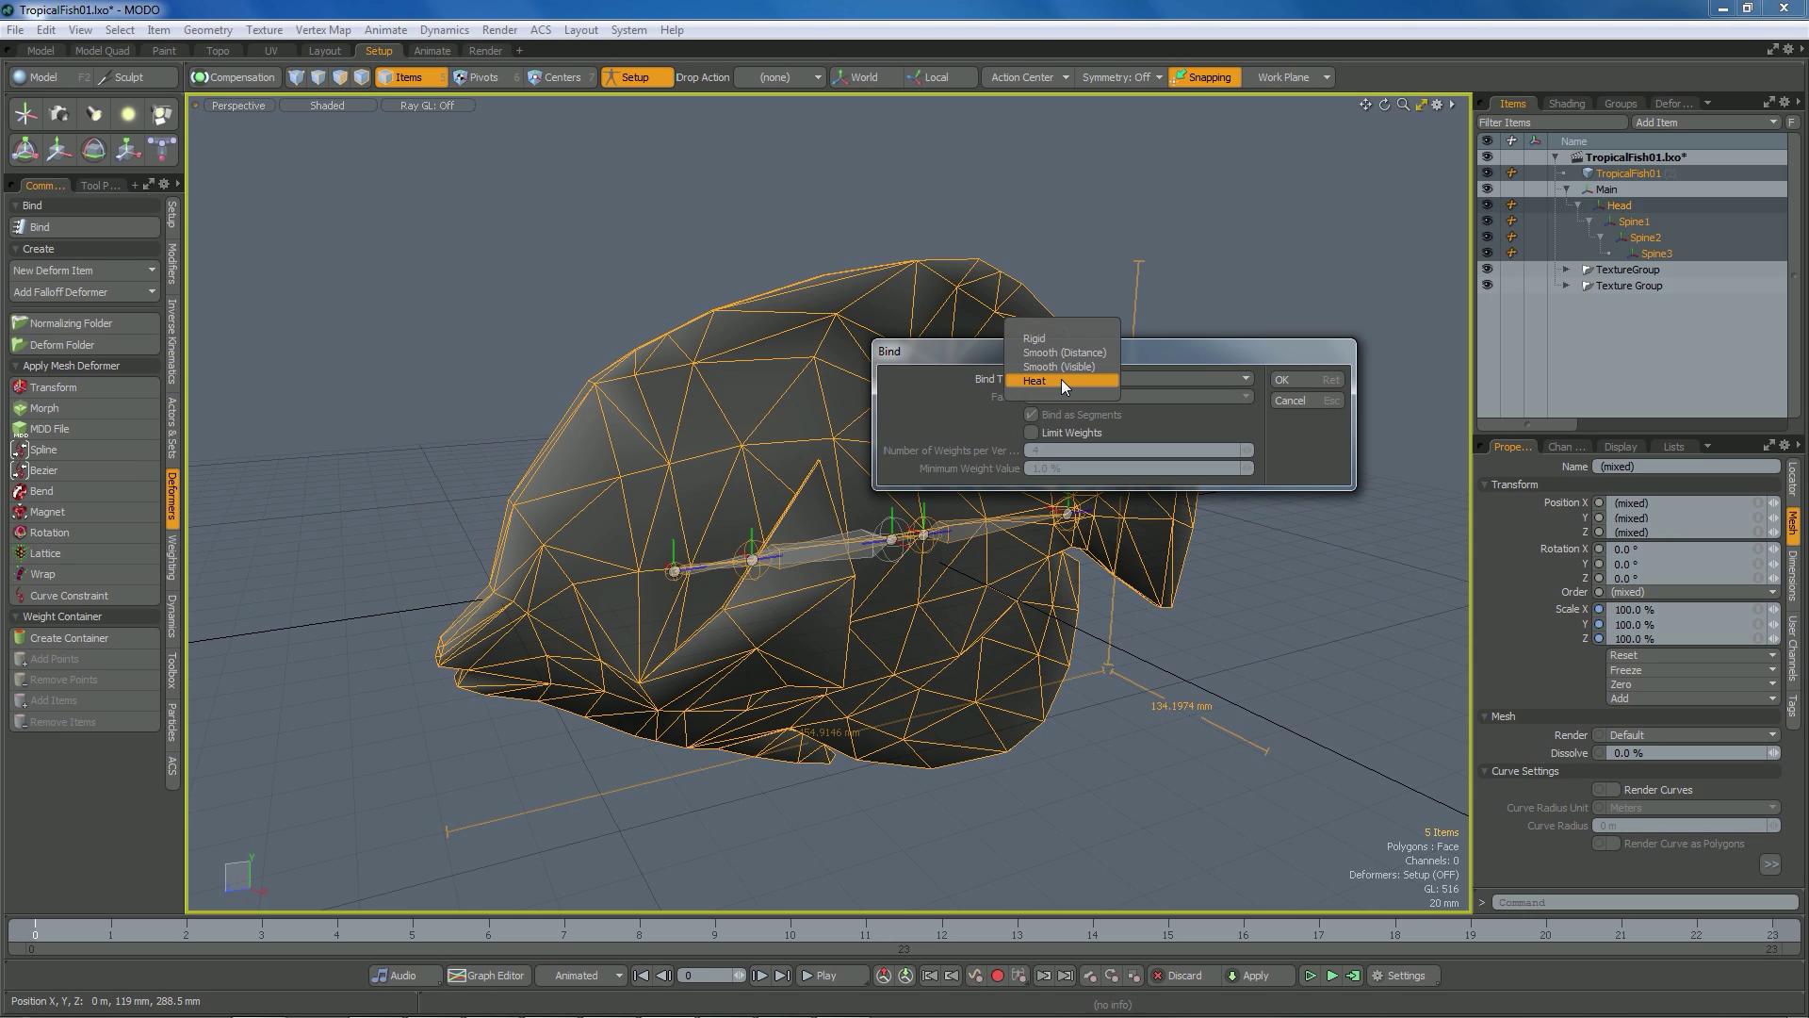
left_click(1061, 379)
left_click(1297, 379)
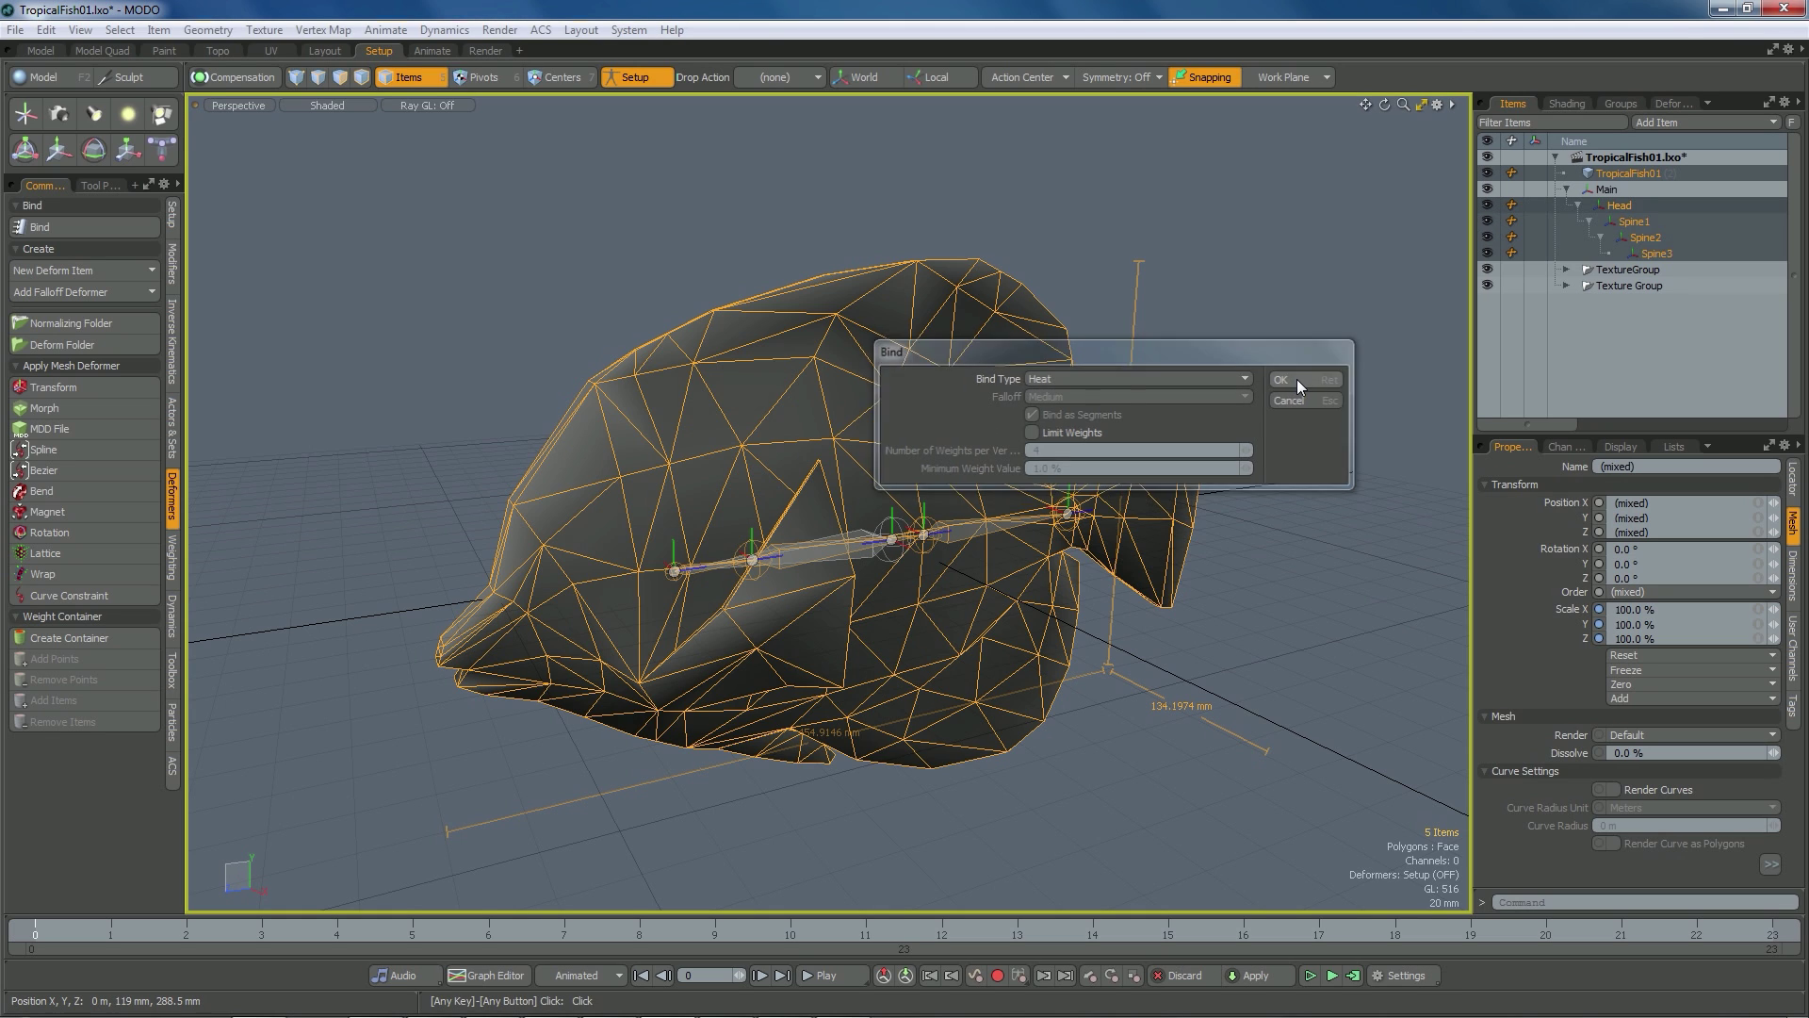
left_click_drag(1304, 407, 691, 582, "alt")
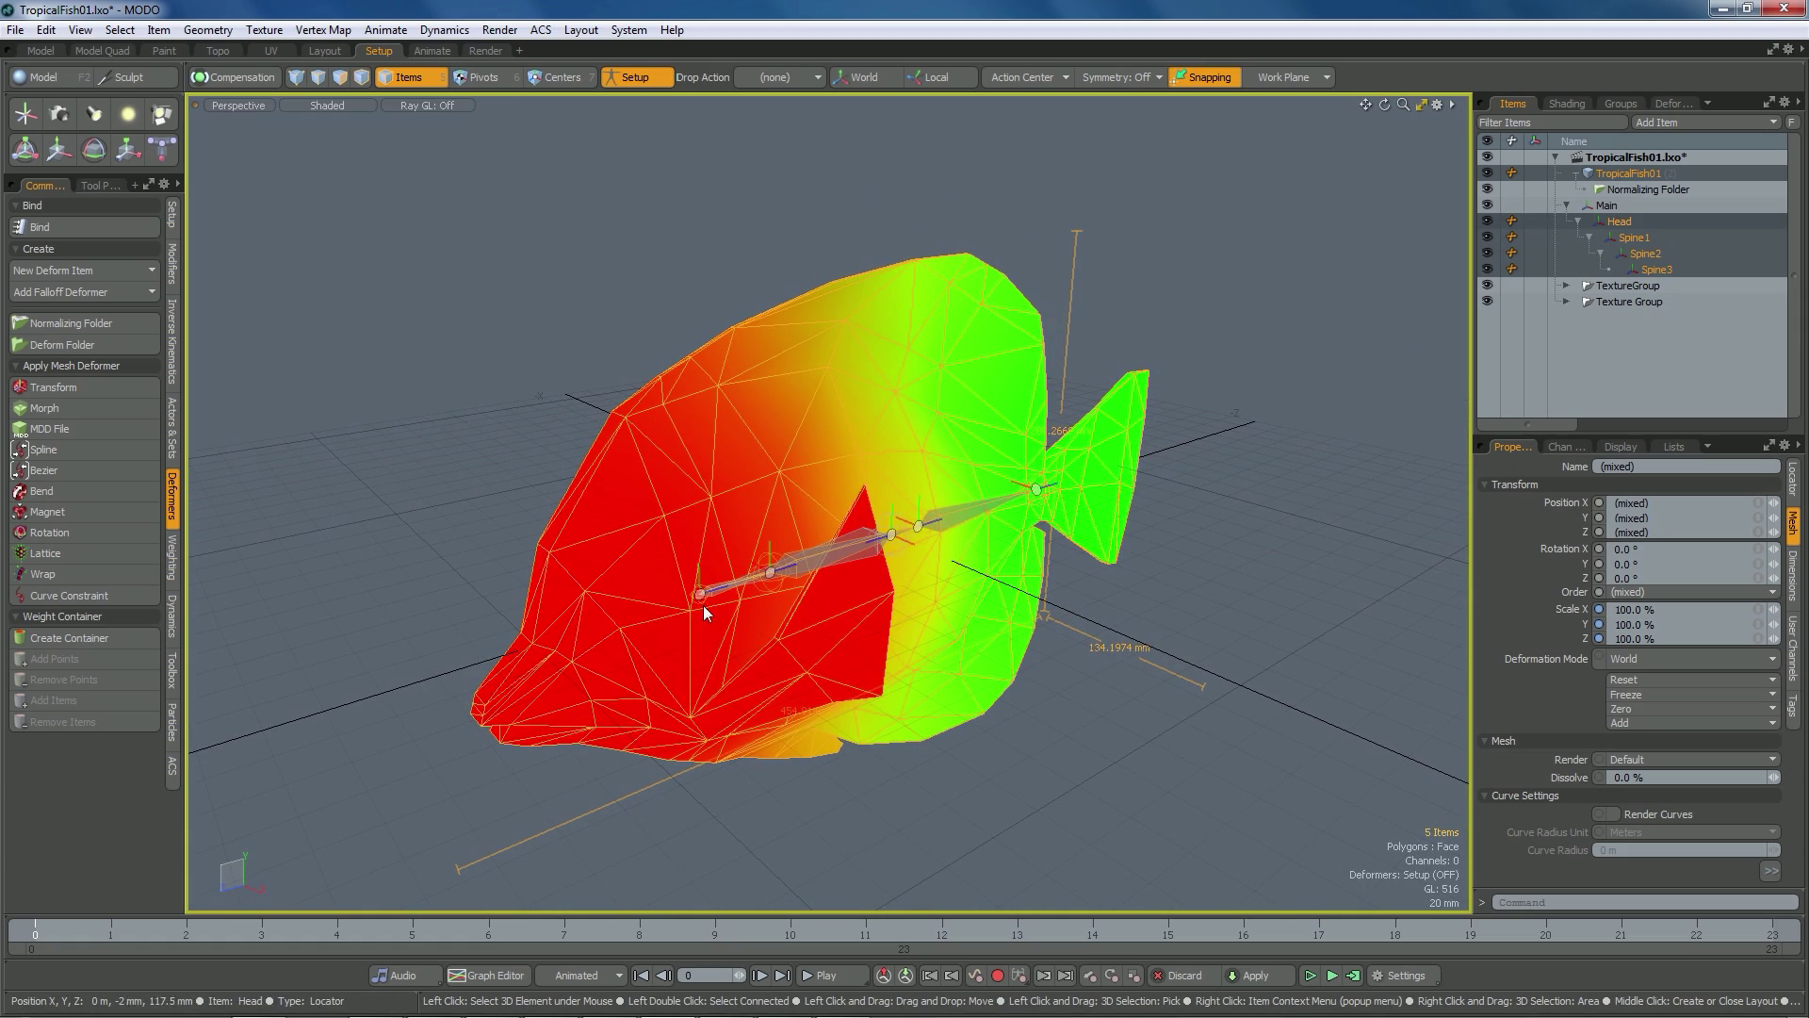
left_click_drag(887, 603, 737, 547, "alt")
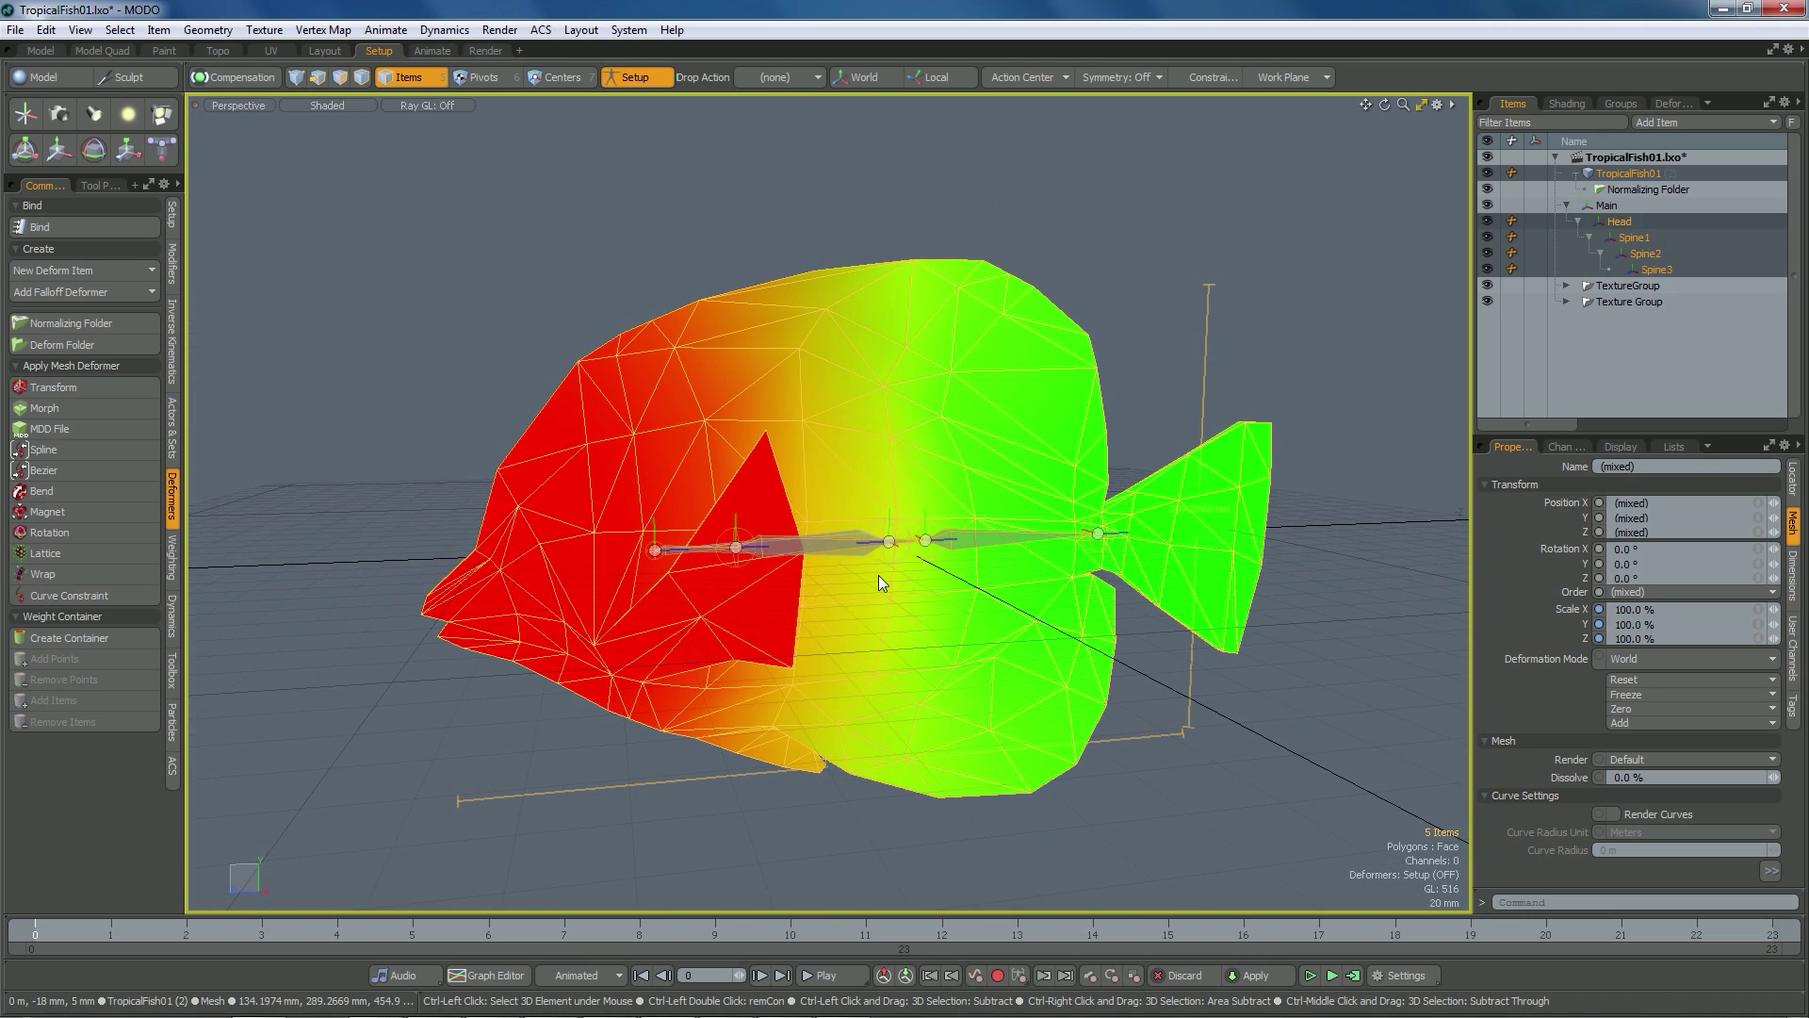
key("ctrl+z")
left_click_drag(878, 575, 943, 580, "alt")
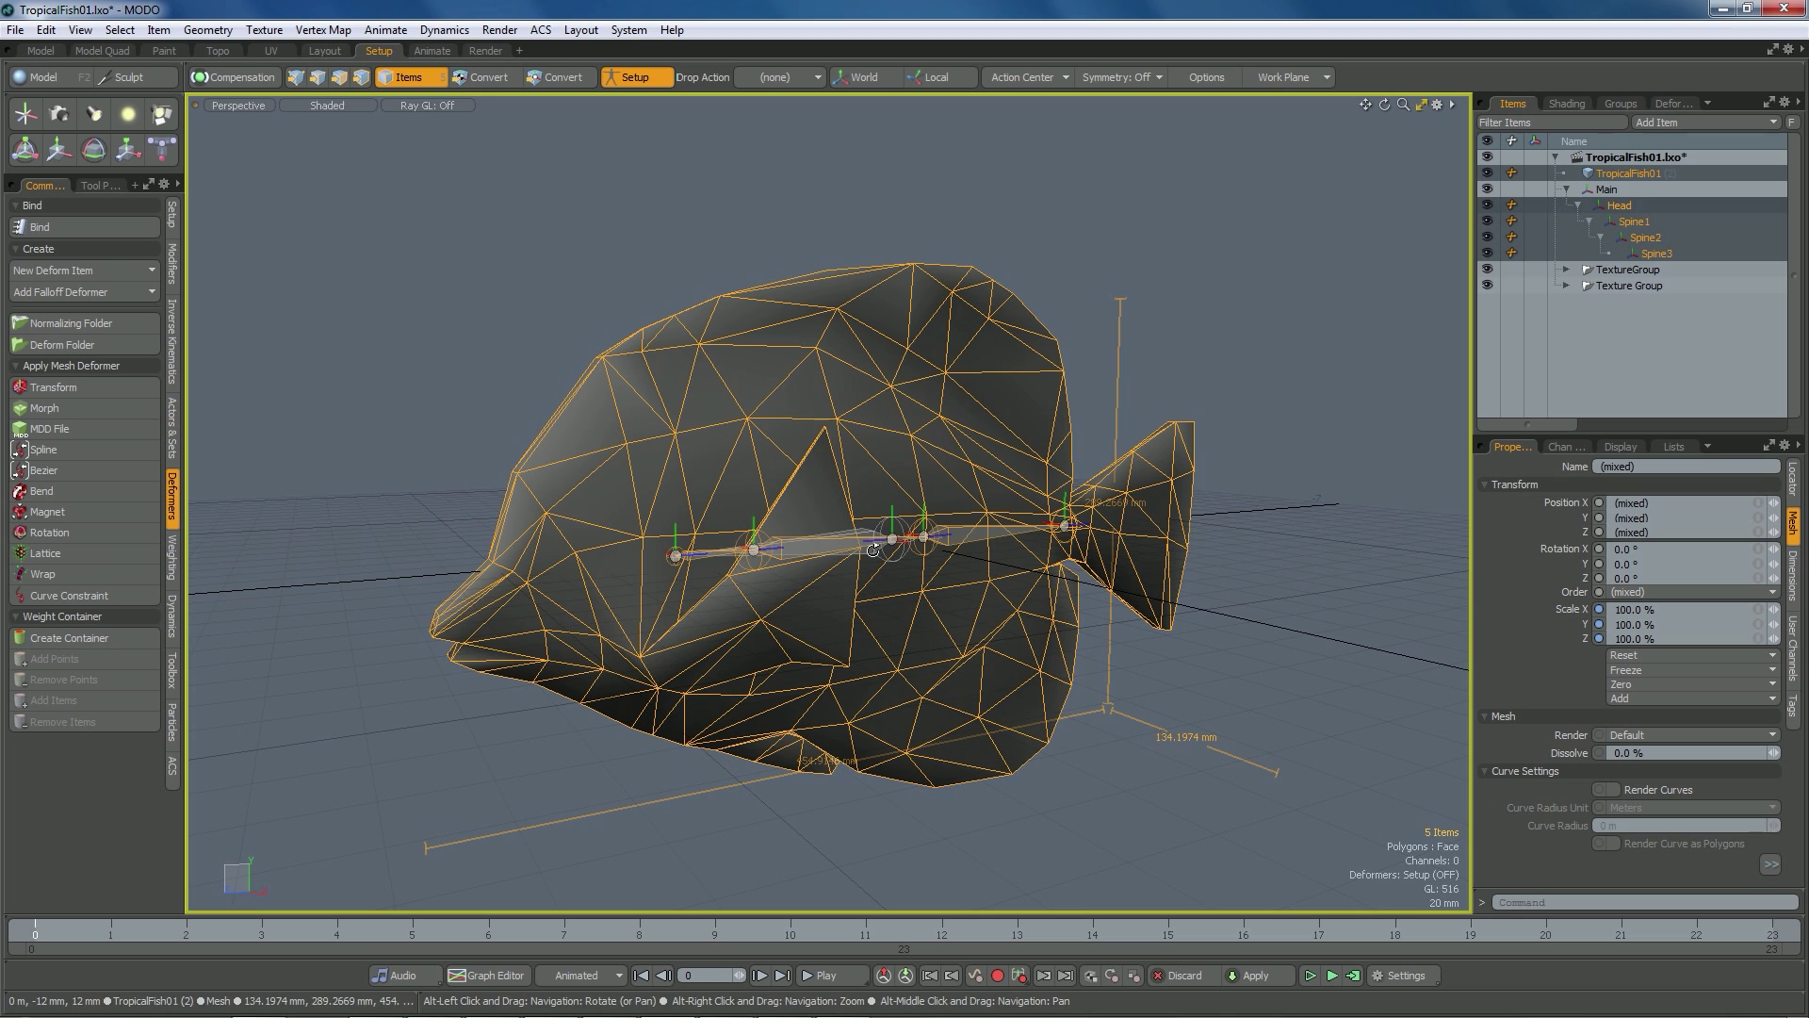
Try the Smooth (Distance) bind type on the fish mesh and bones, inspect the weights, and undo the bind
left_click(117, 227)
left_click(1055, 377)
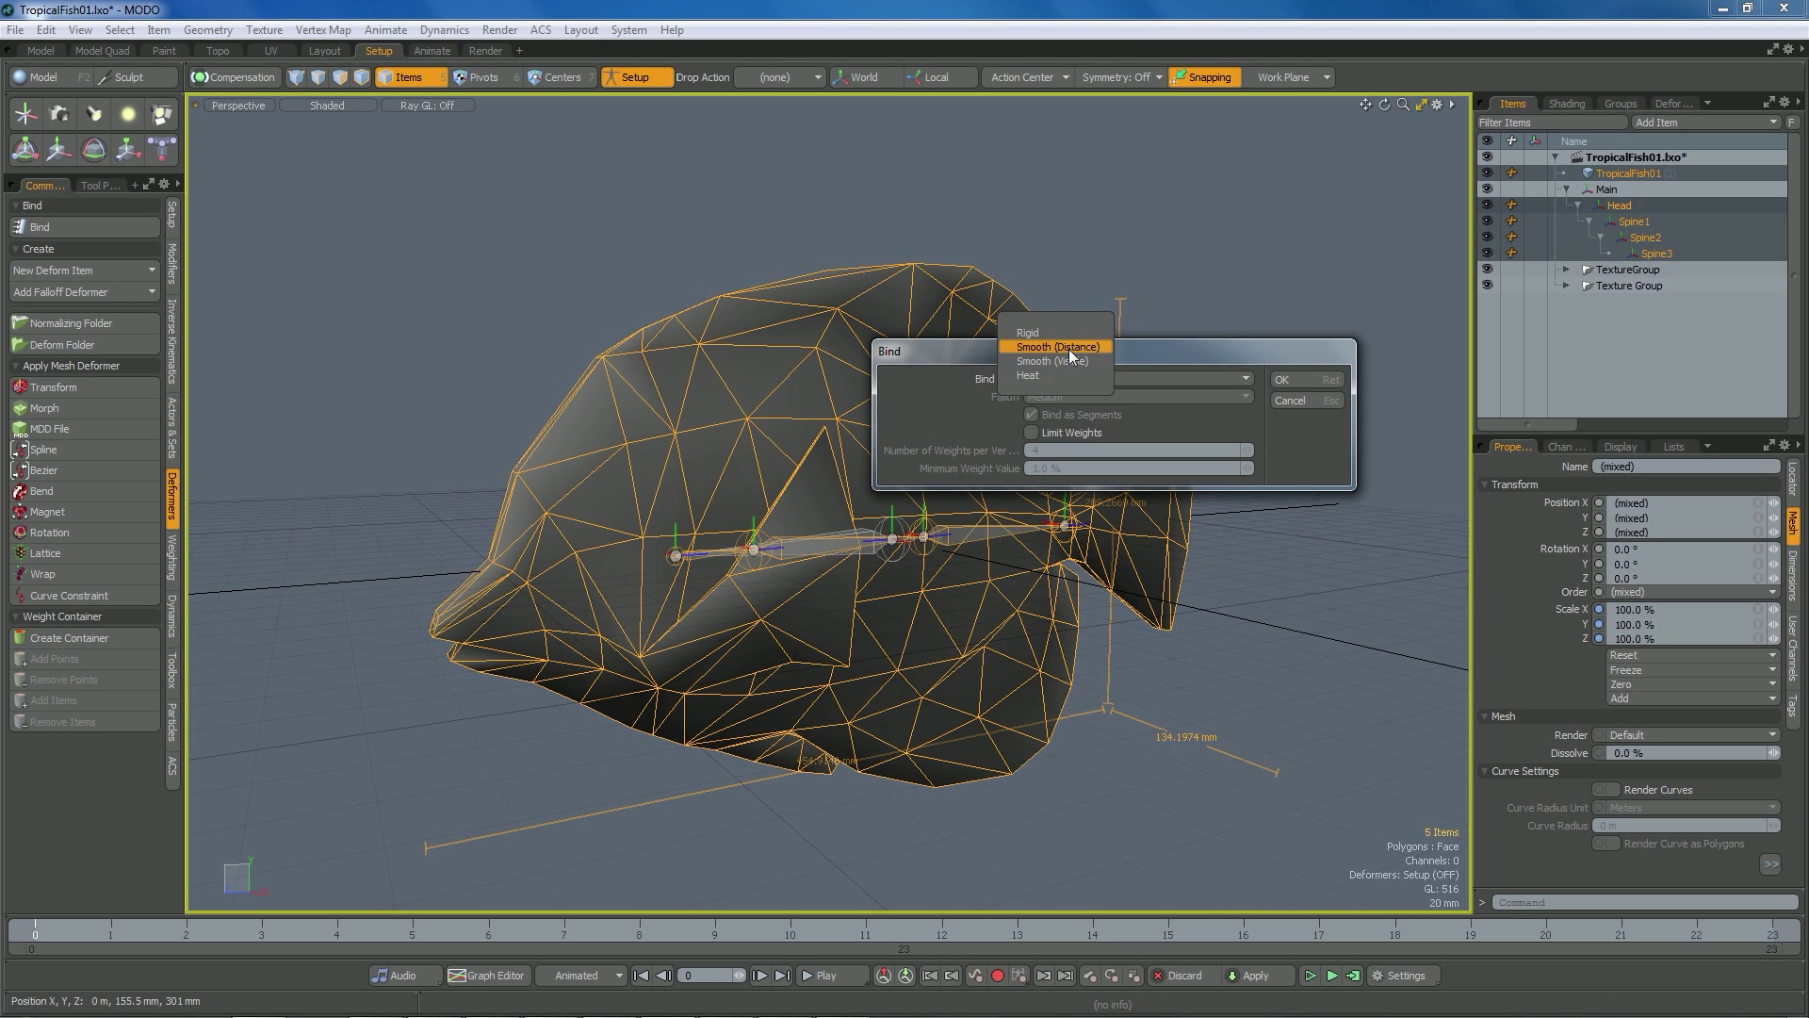
left_click(1068, 348)
left_click(1305, 378)
left_click_drag(904, 585, 871, 712, "alt")
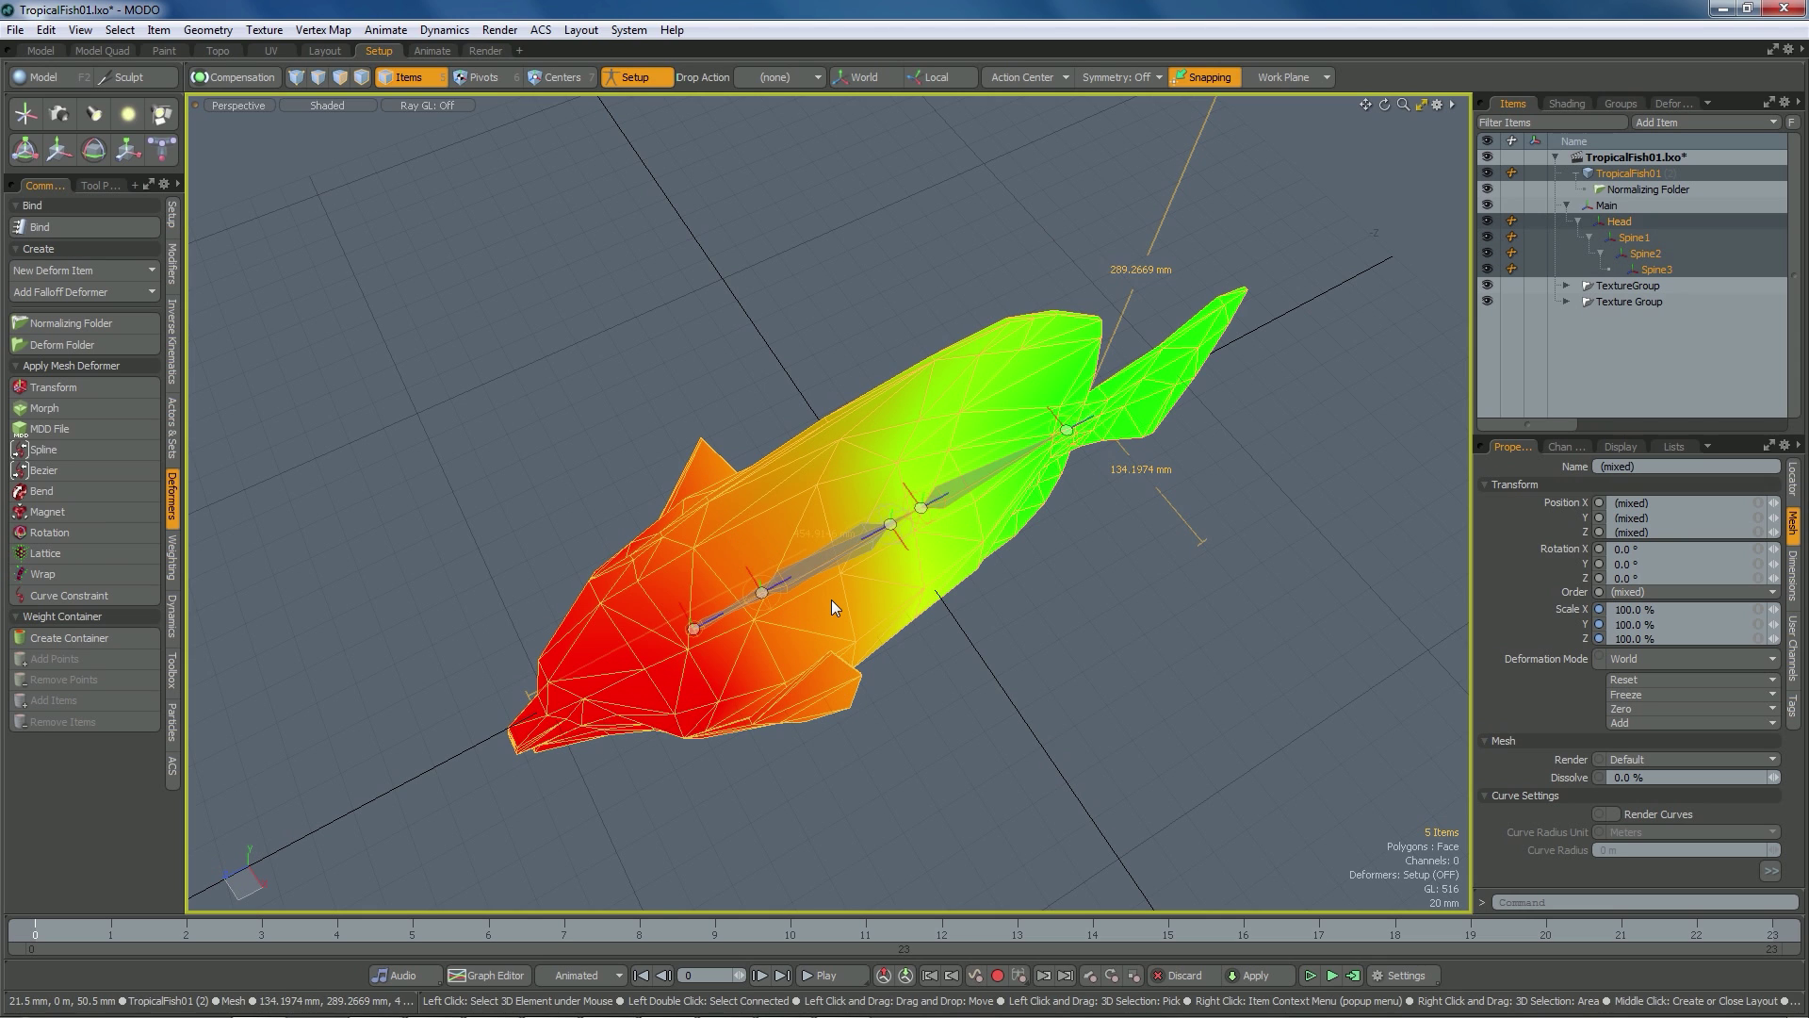
key("ctrl+z")
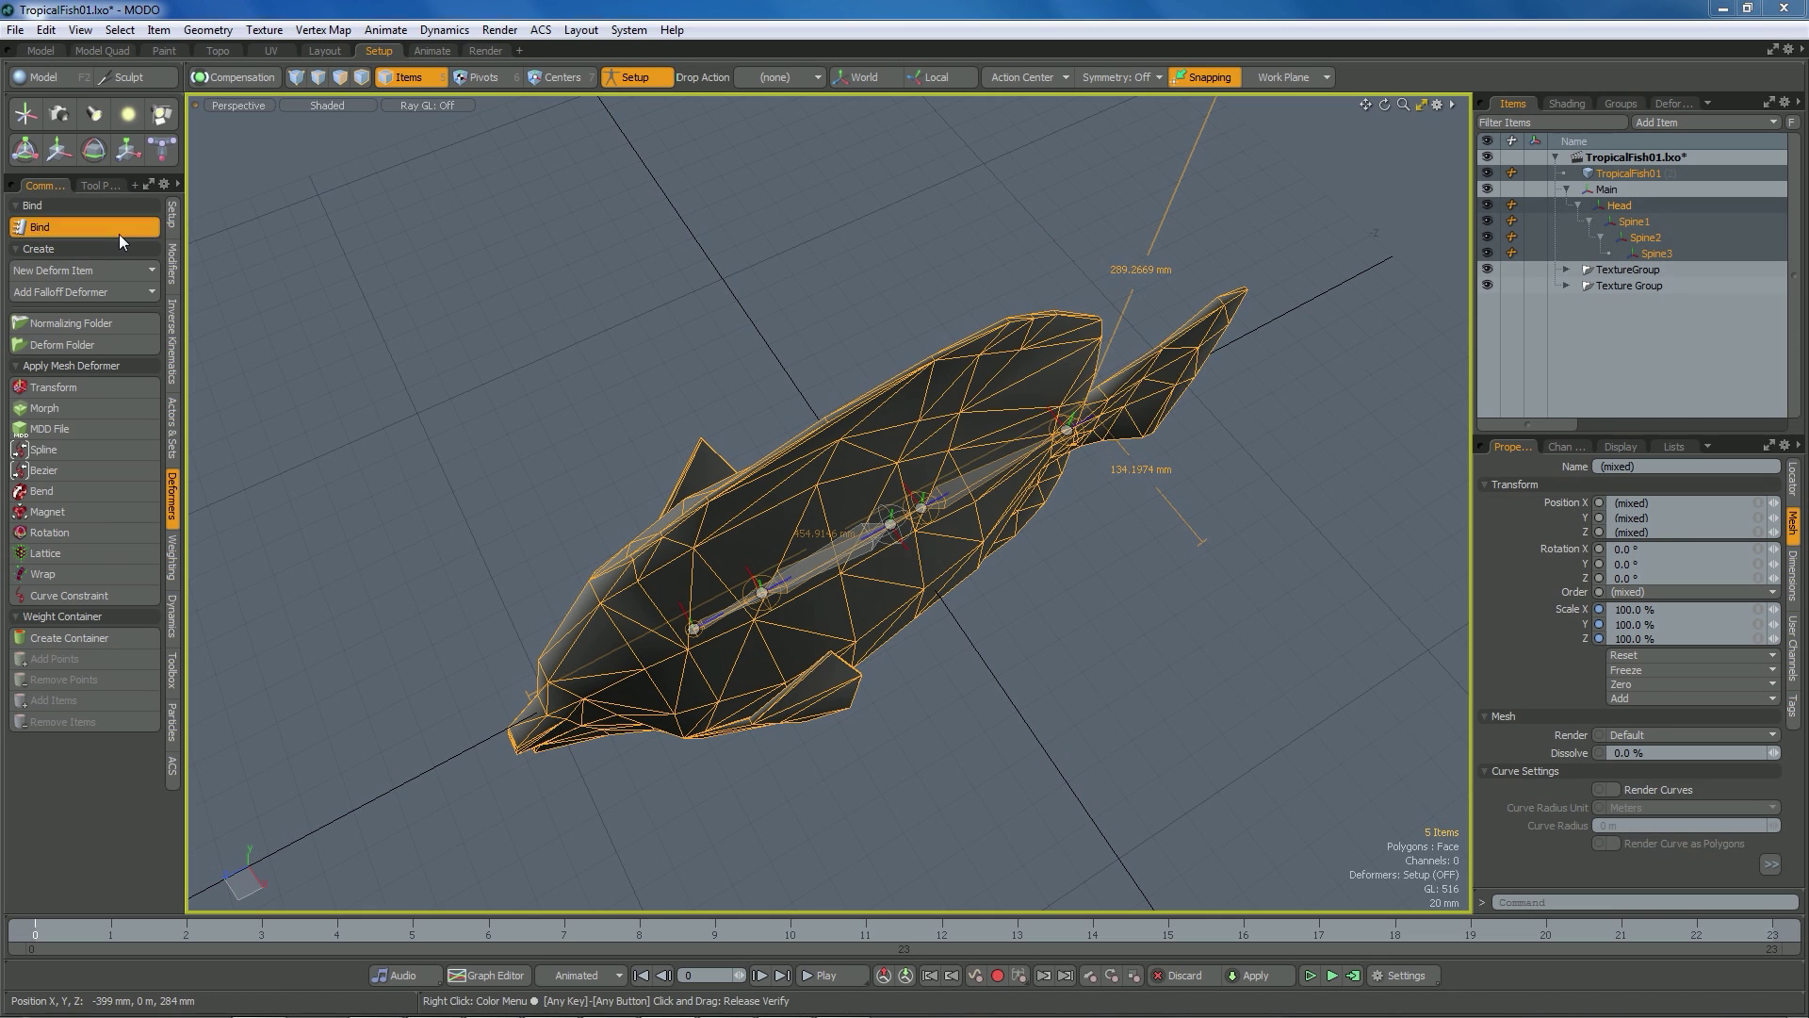
Try the Smooth (Visible) bind type with Medium falloff on the mesh and bones, and undo the bind
left_click(118, 228)
left_click(1109, 381)
left_click(1112, 392)
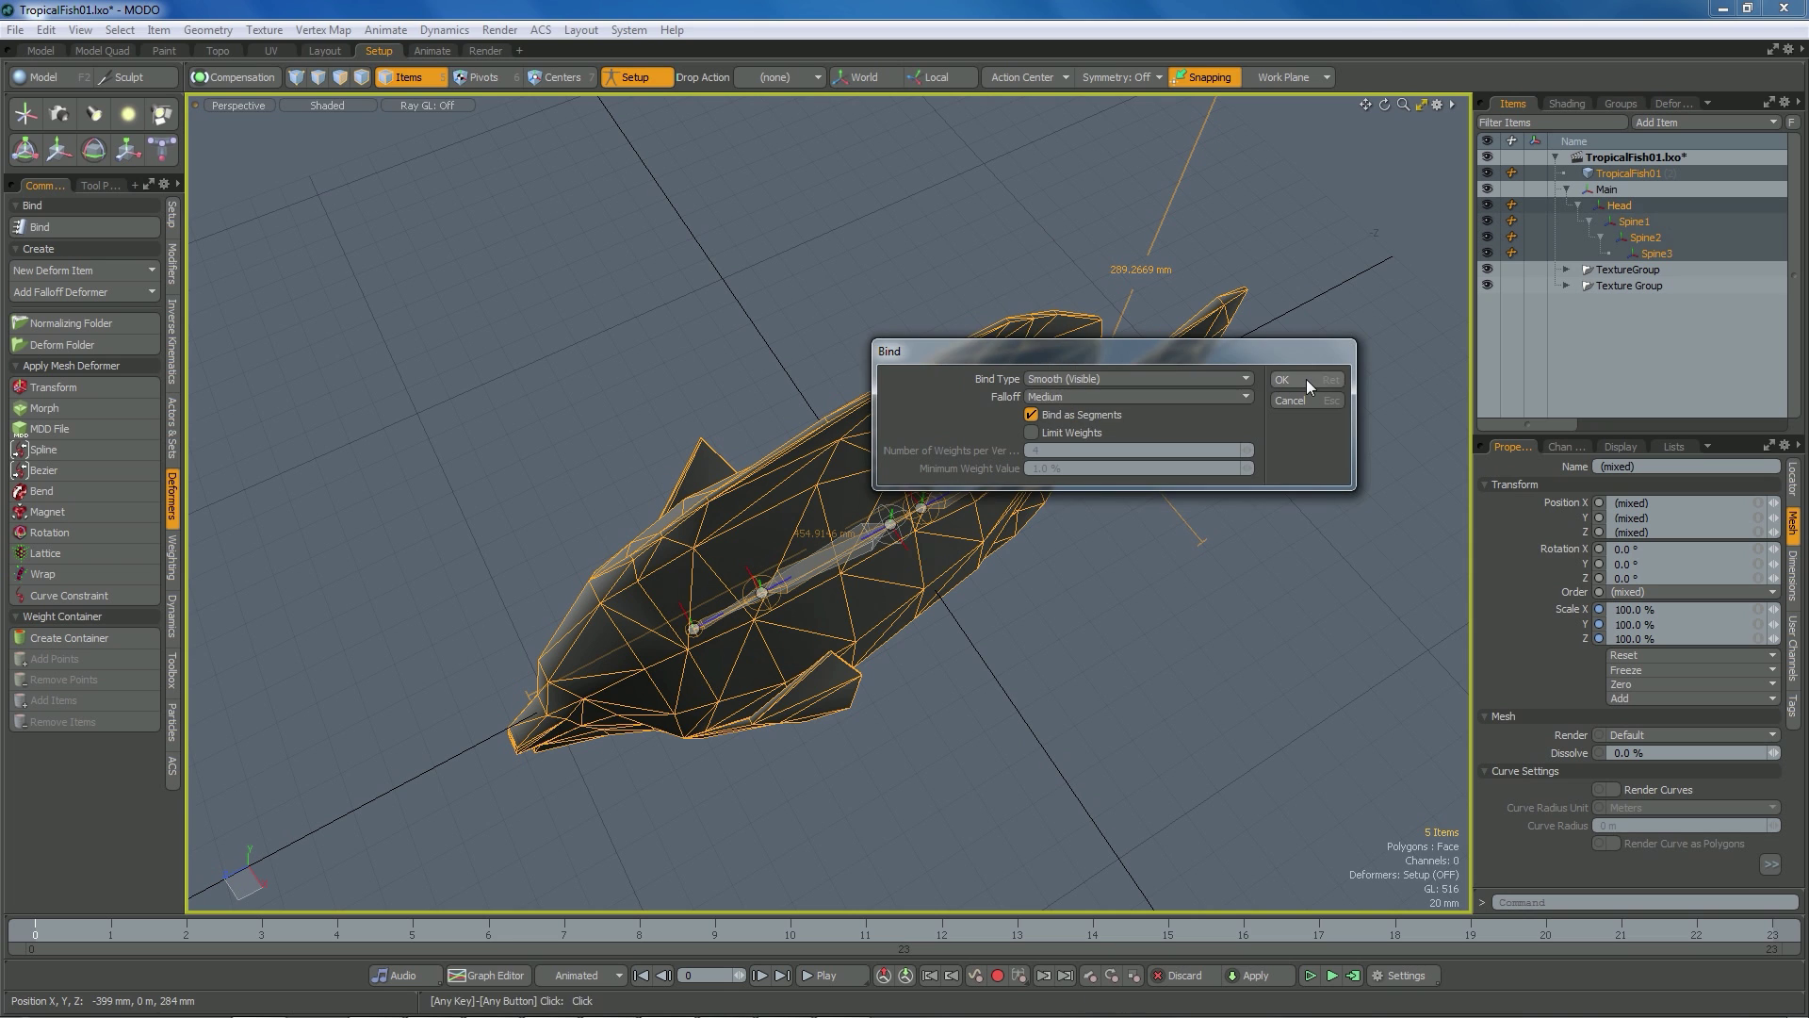
left_click(1306, 379)
left_click_drag(873, 556, 877, 420, "alt")
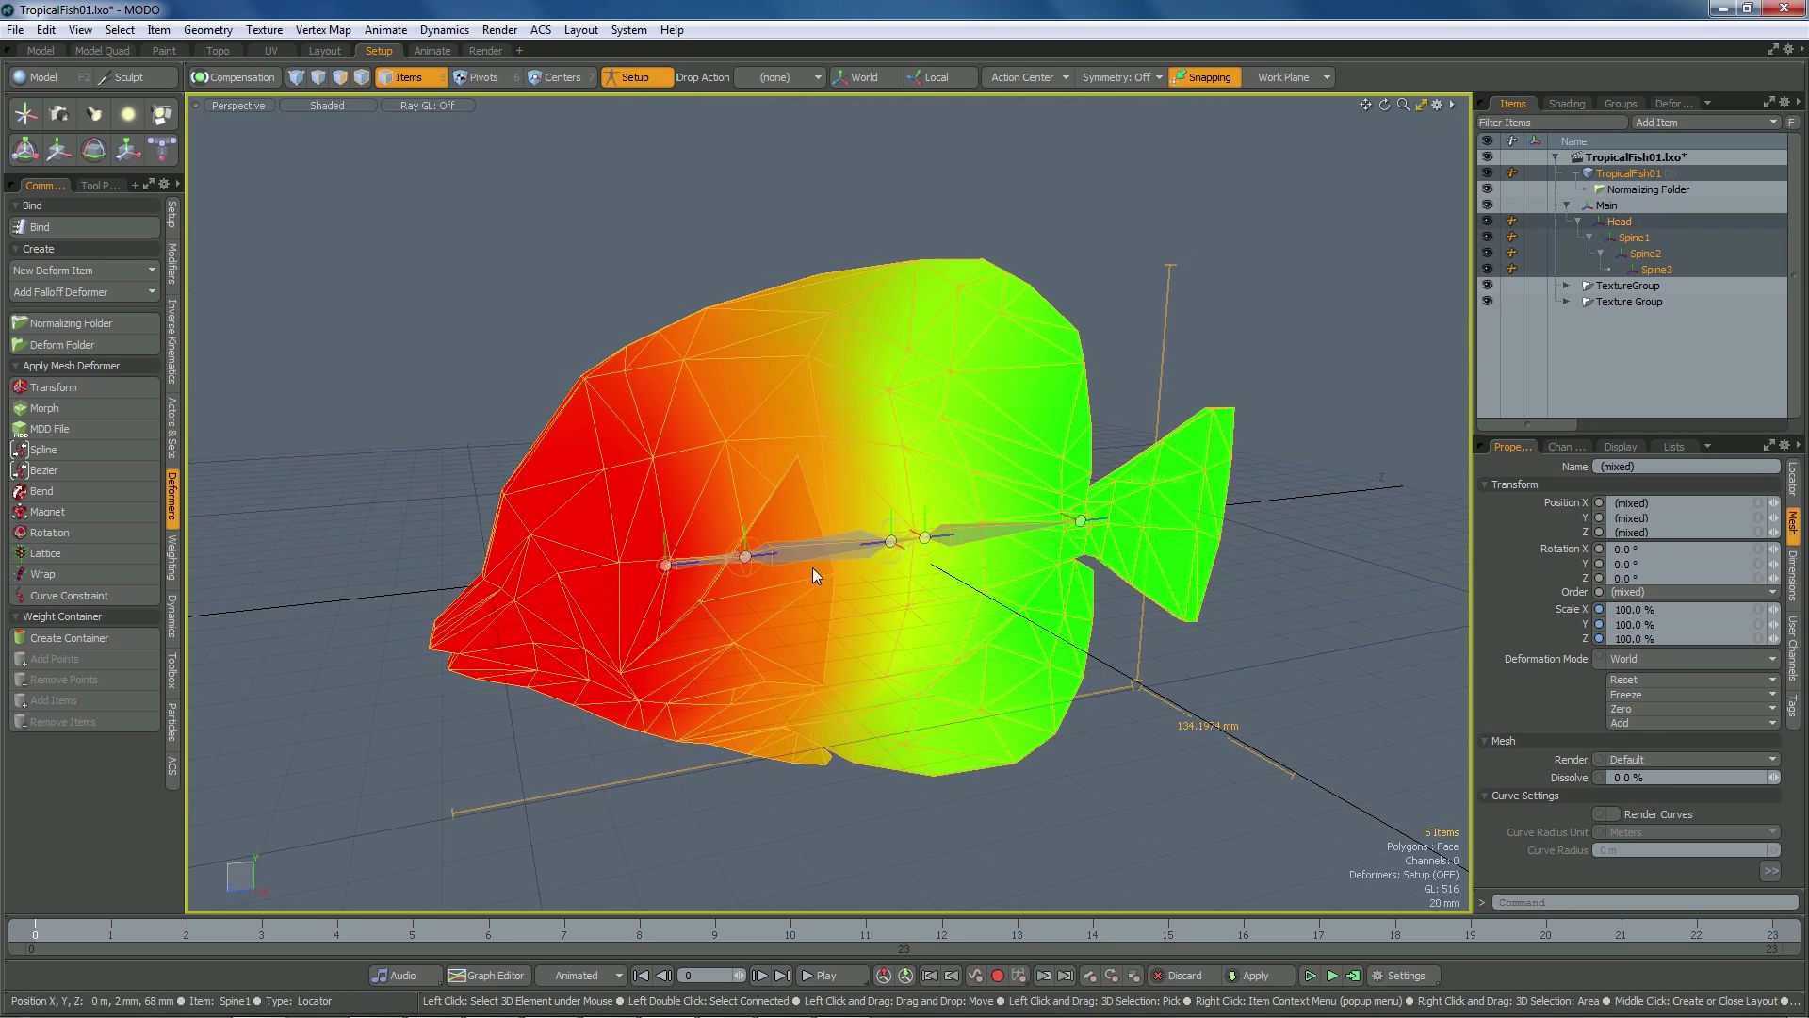
key("ctrl+z")
Try the Rigid bind type on the fish mesh and bones, inspect the weights, and undo the bind
left_click(113, 227)
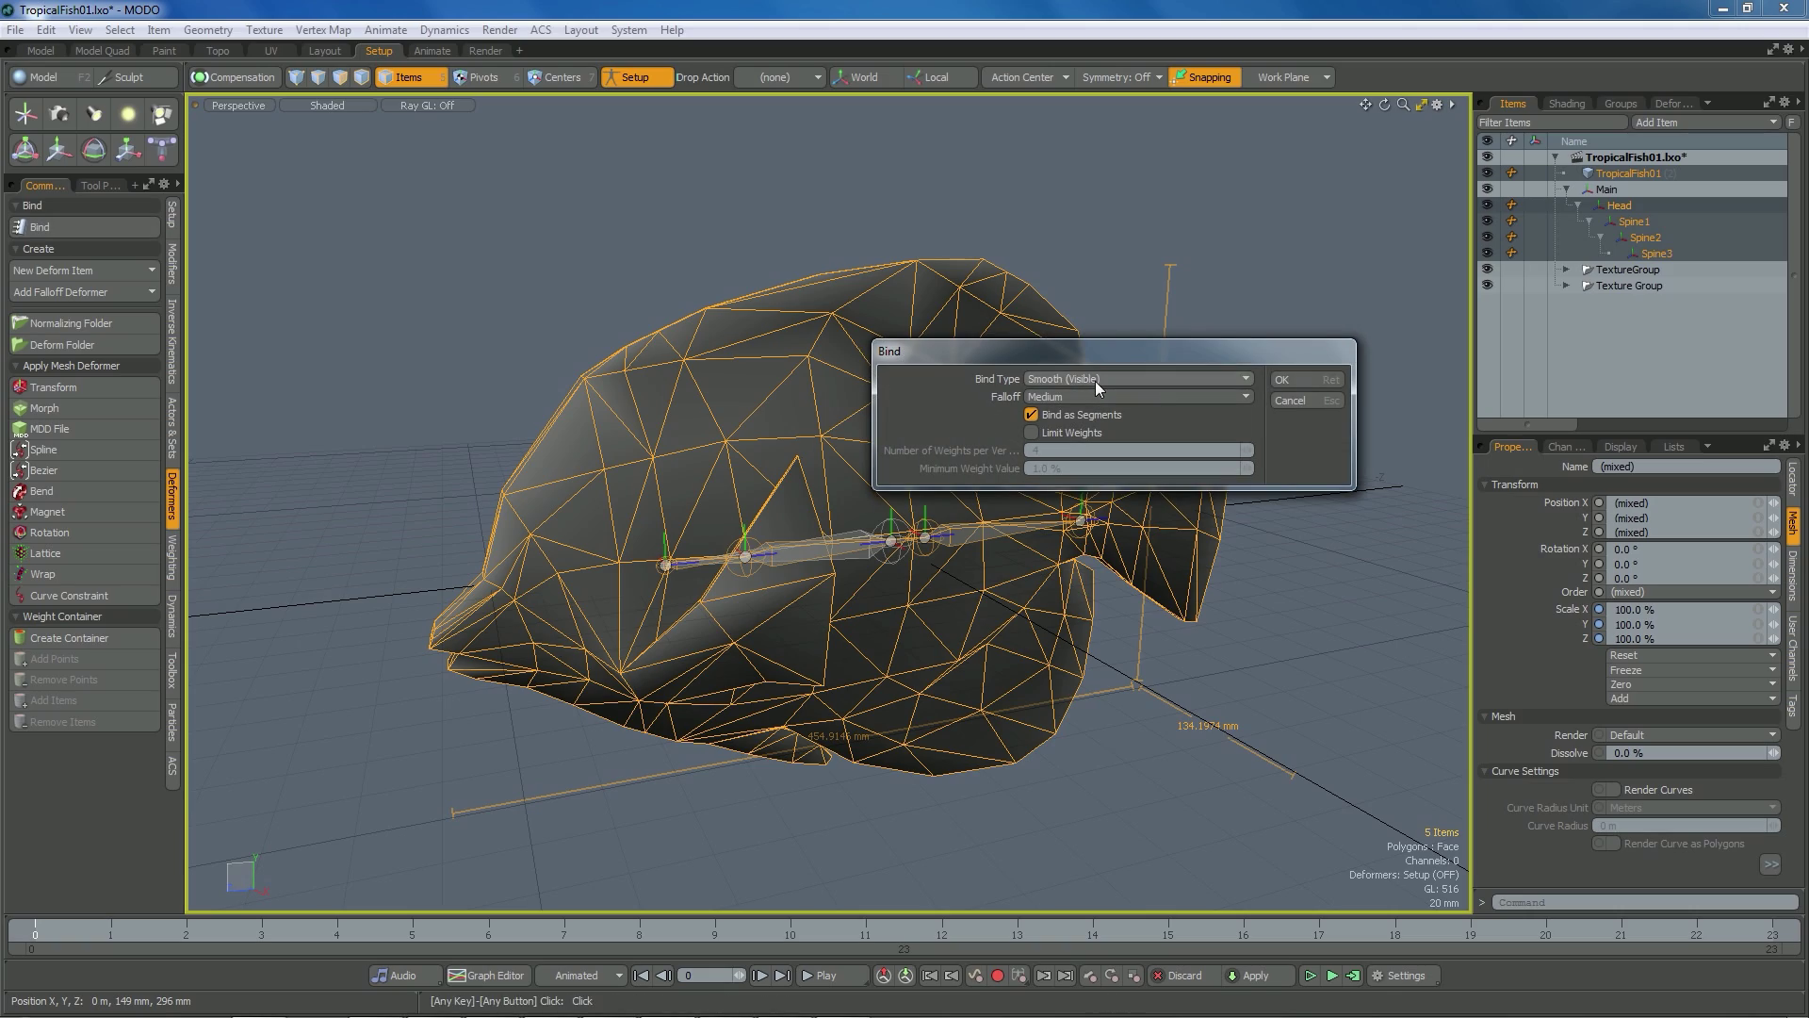
left_click(1095, 381)
left_click(1097, 383)
left_click(1284, 379)
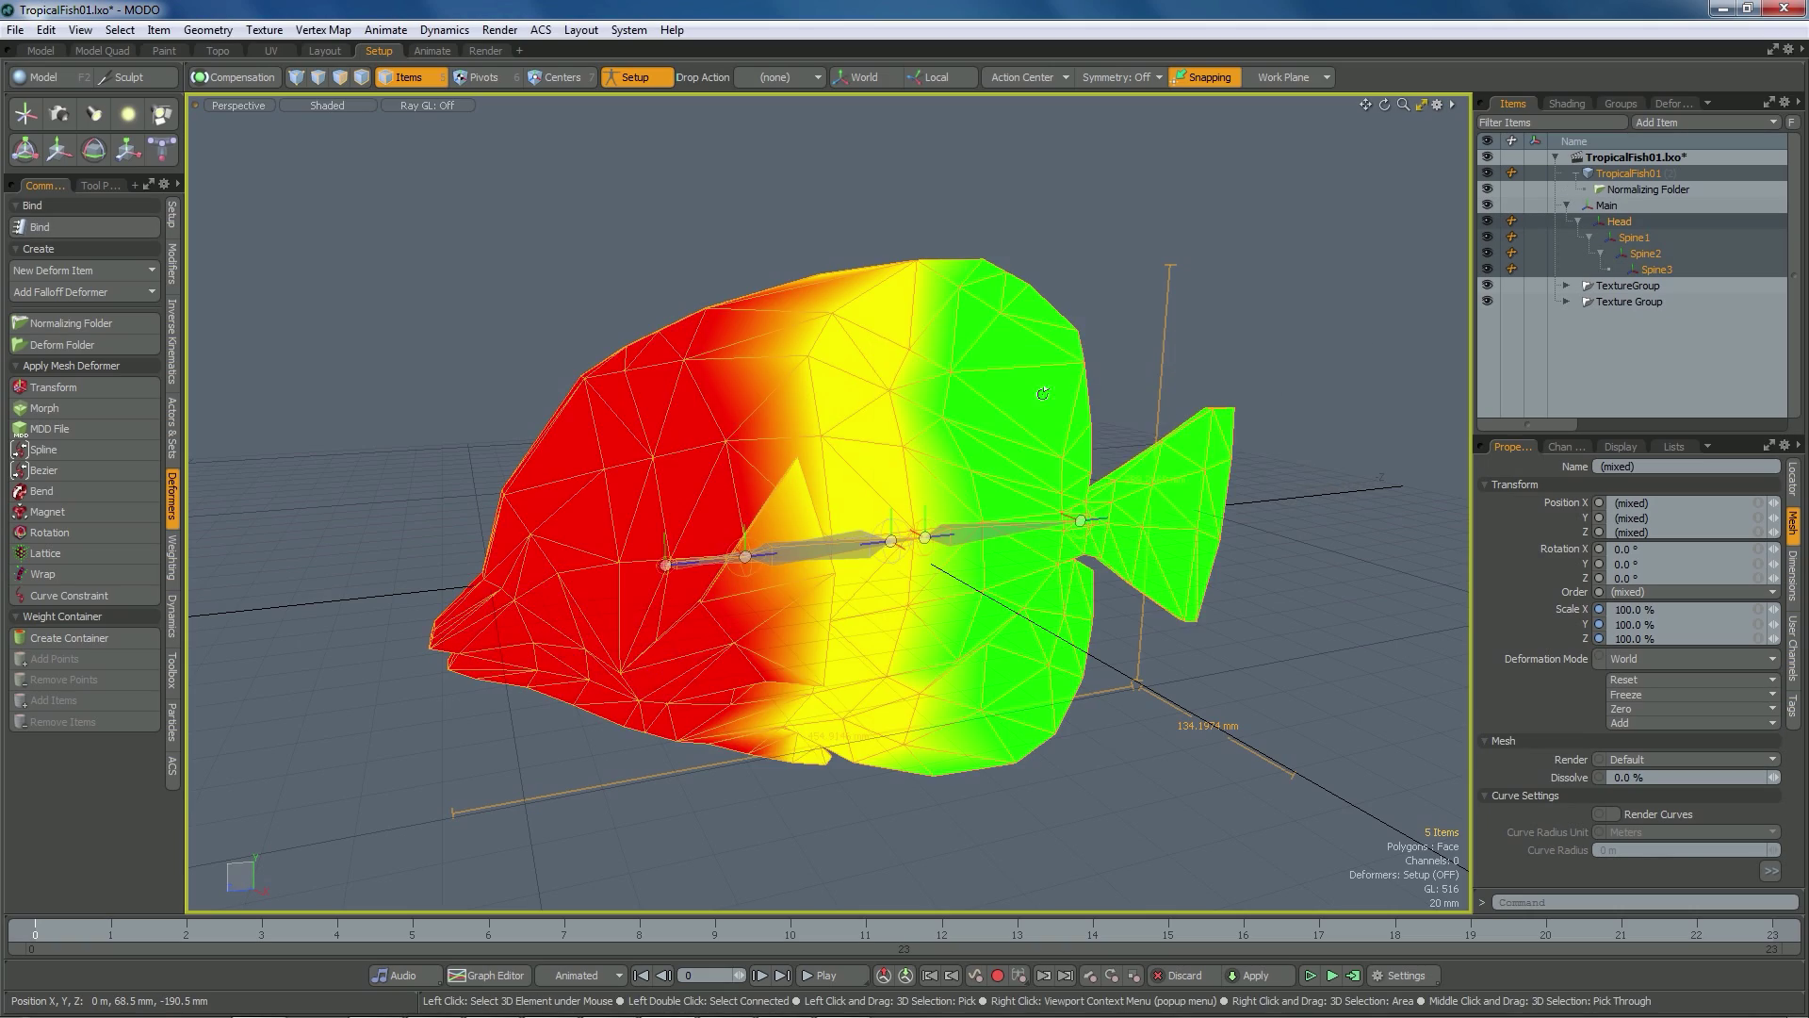
left_click_drag(1037, 527, 835, 408, "alt")
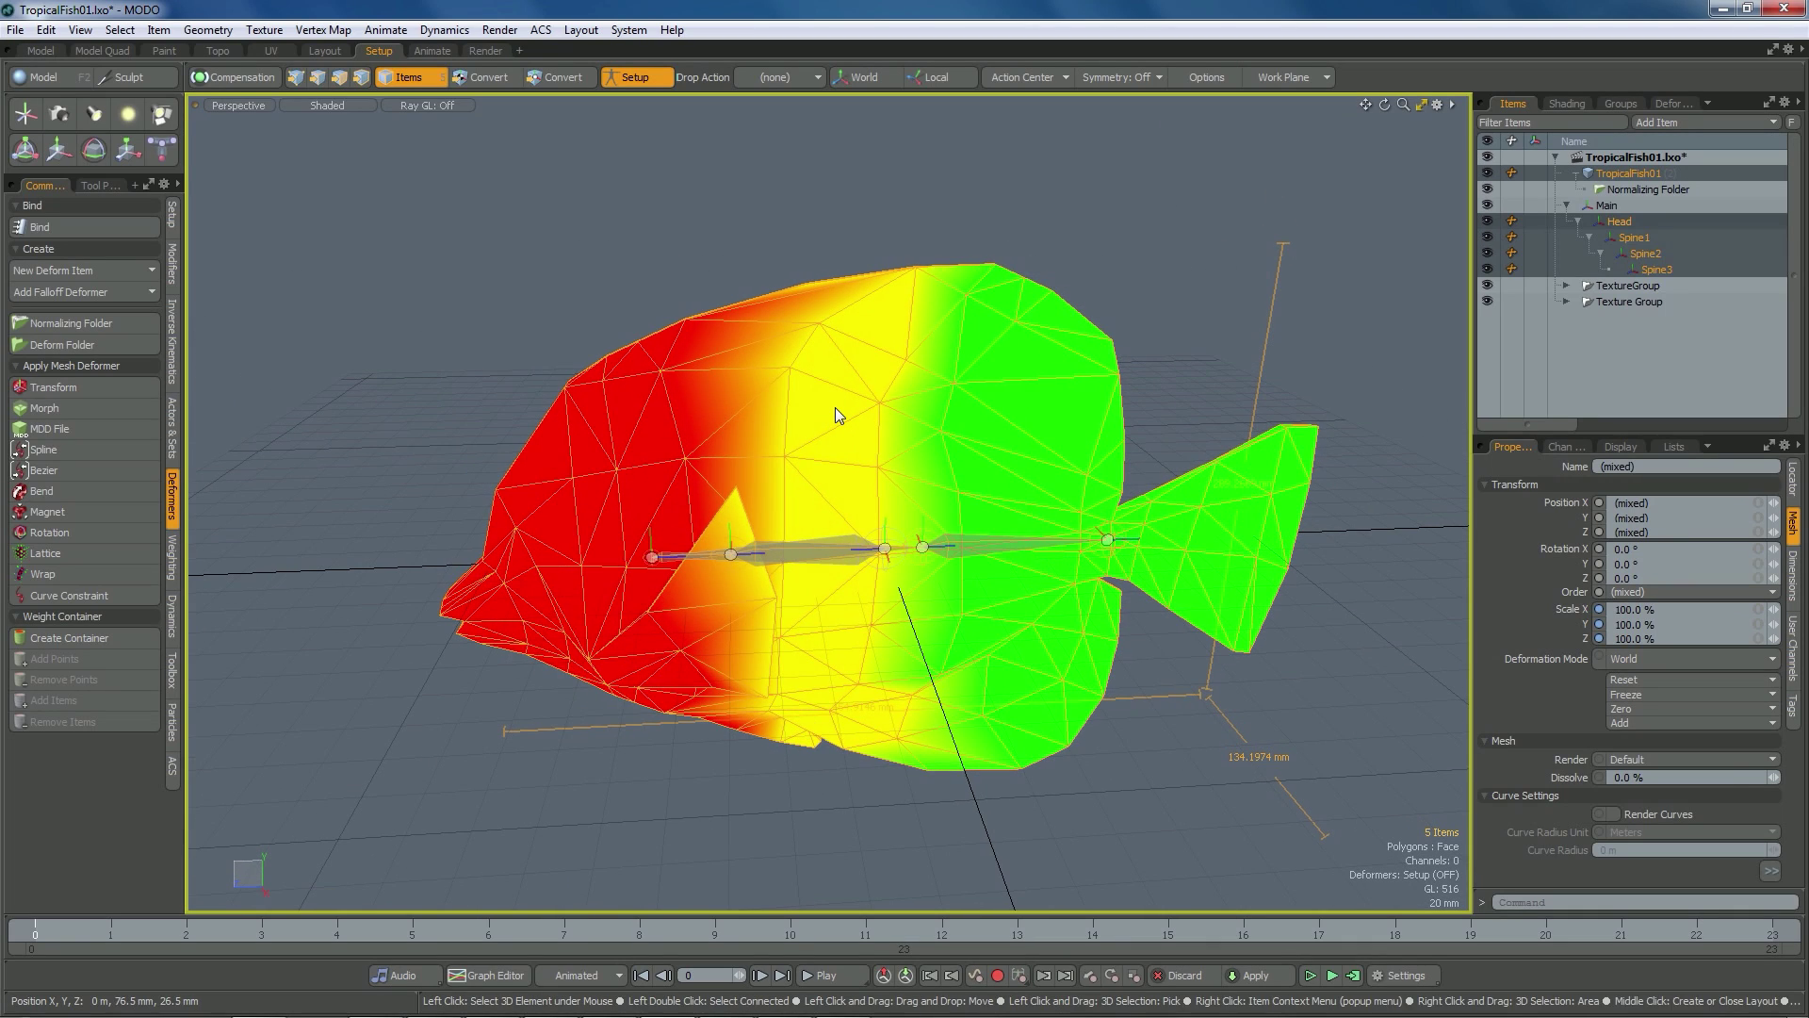
key("ctrl+z")
left_click_drag(835, 407, 890, 407, "alt")
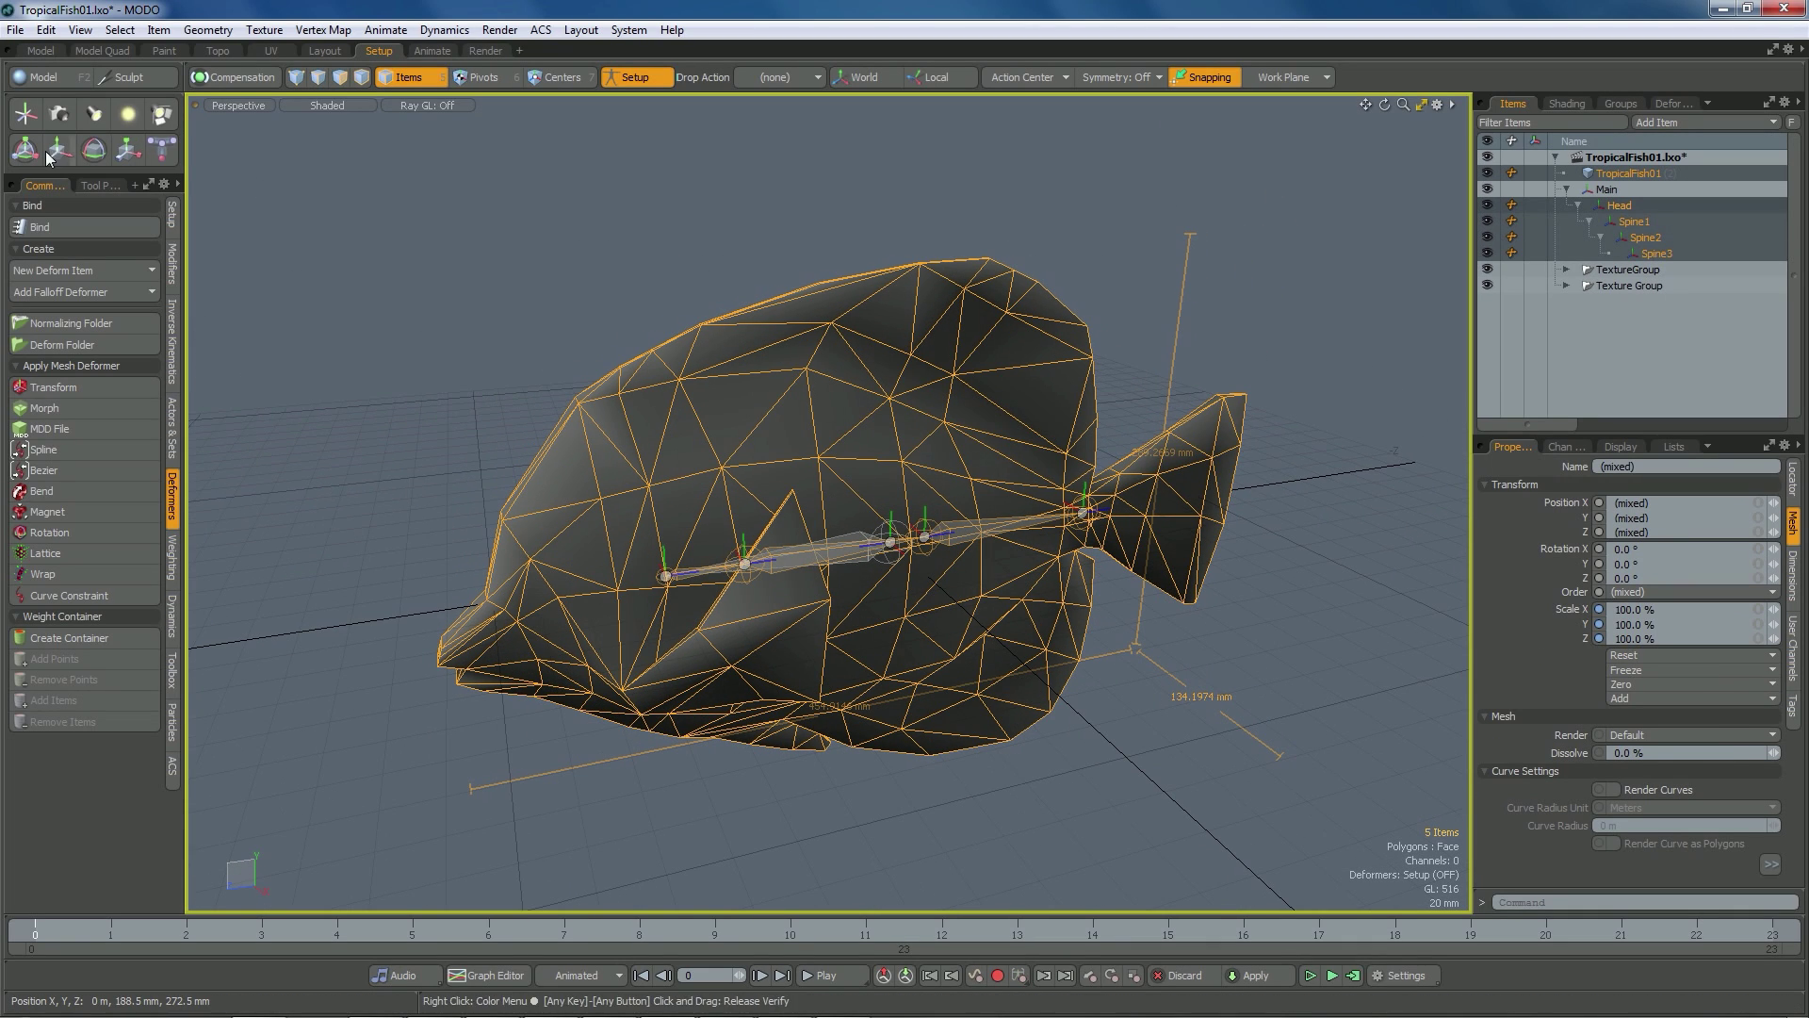
Bind the fish mesh to the Head-to-Spine3 bones using the Heat bind type and inspect the weighting from above
left_click(56, 227)
left_click(1091, 381)
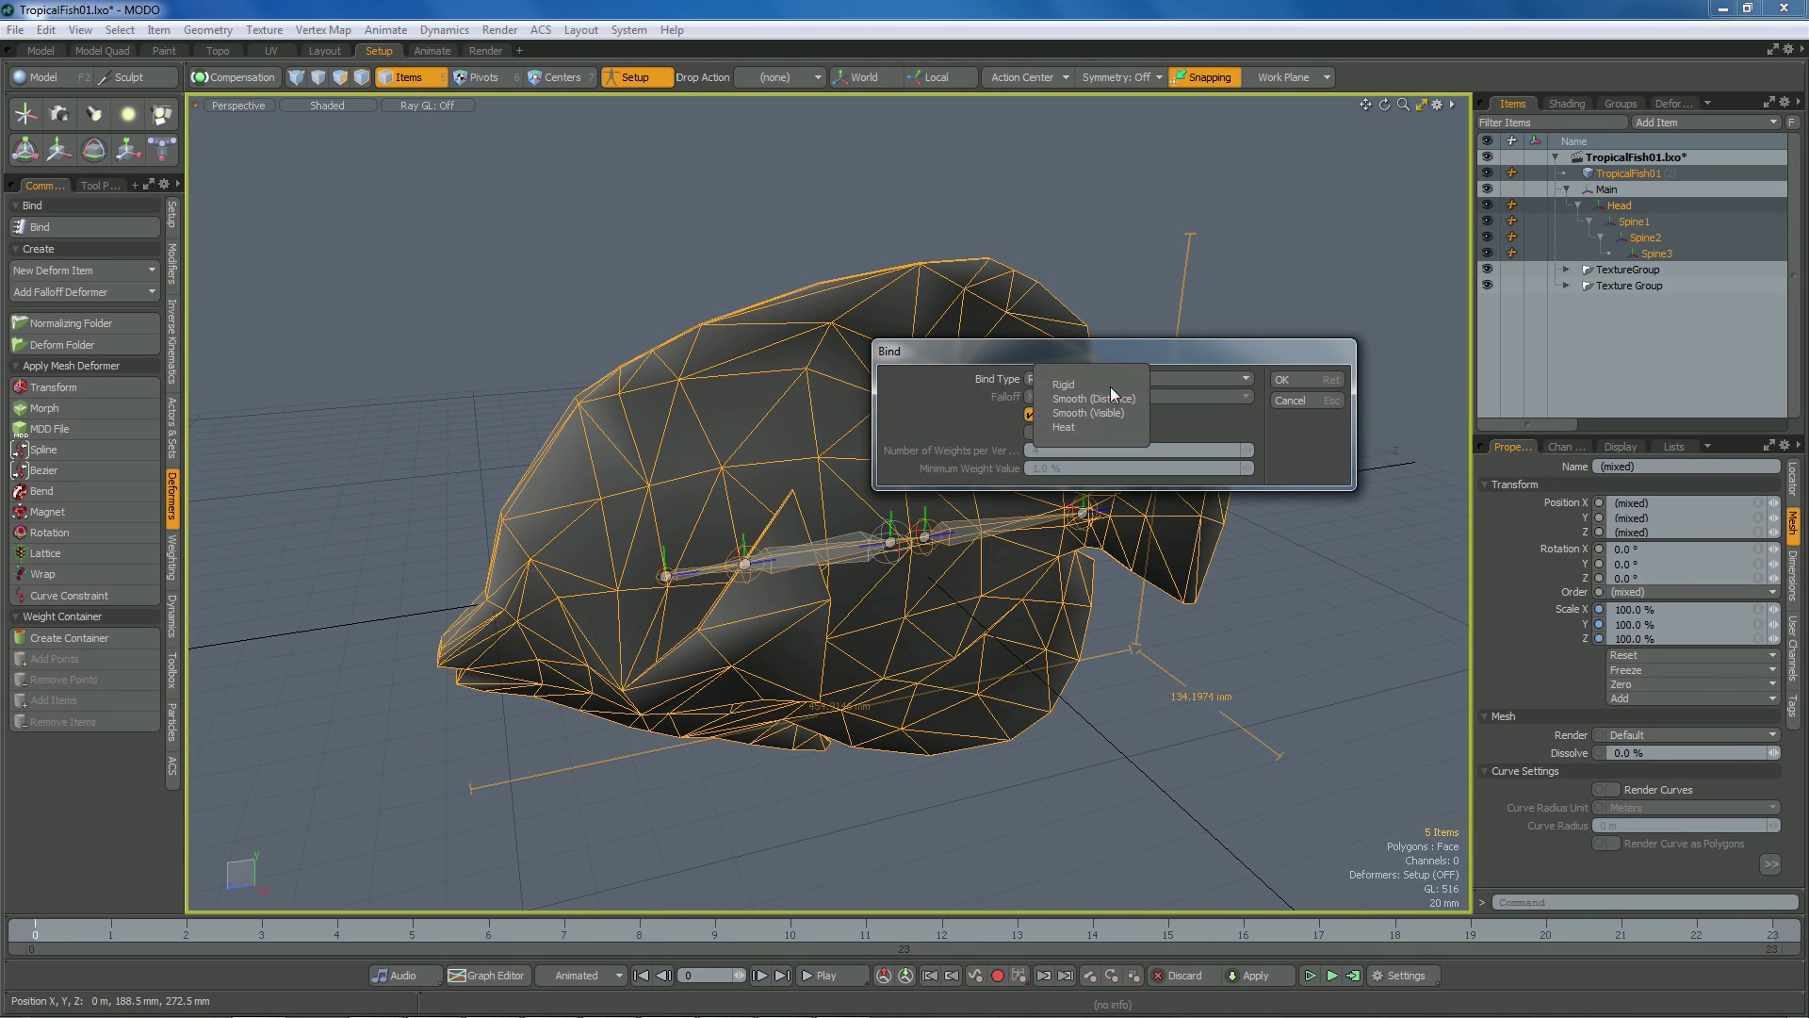
left_click(1102, 426)
left_click(1284, 380)
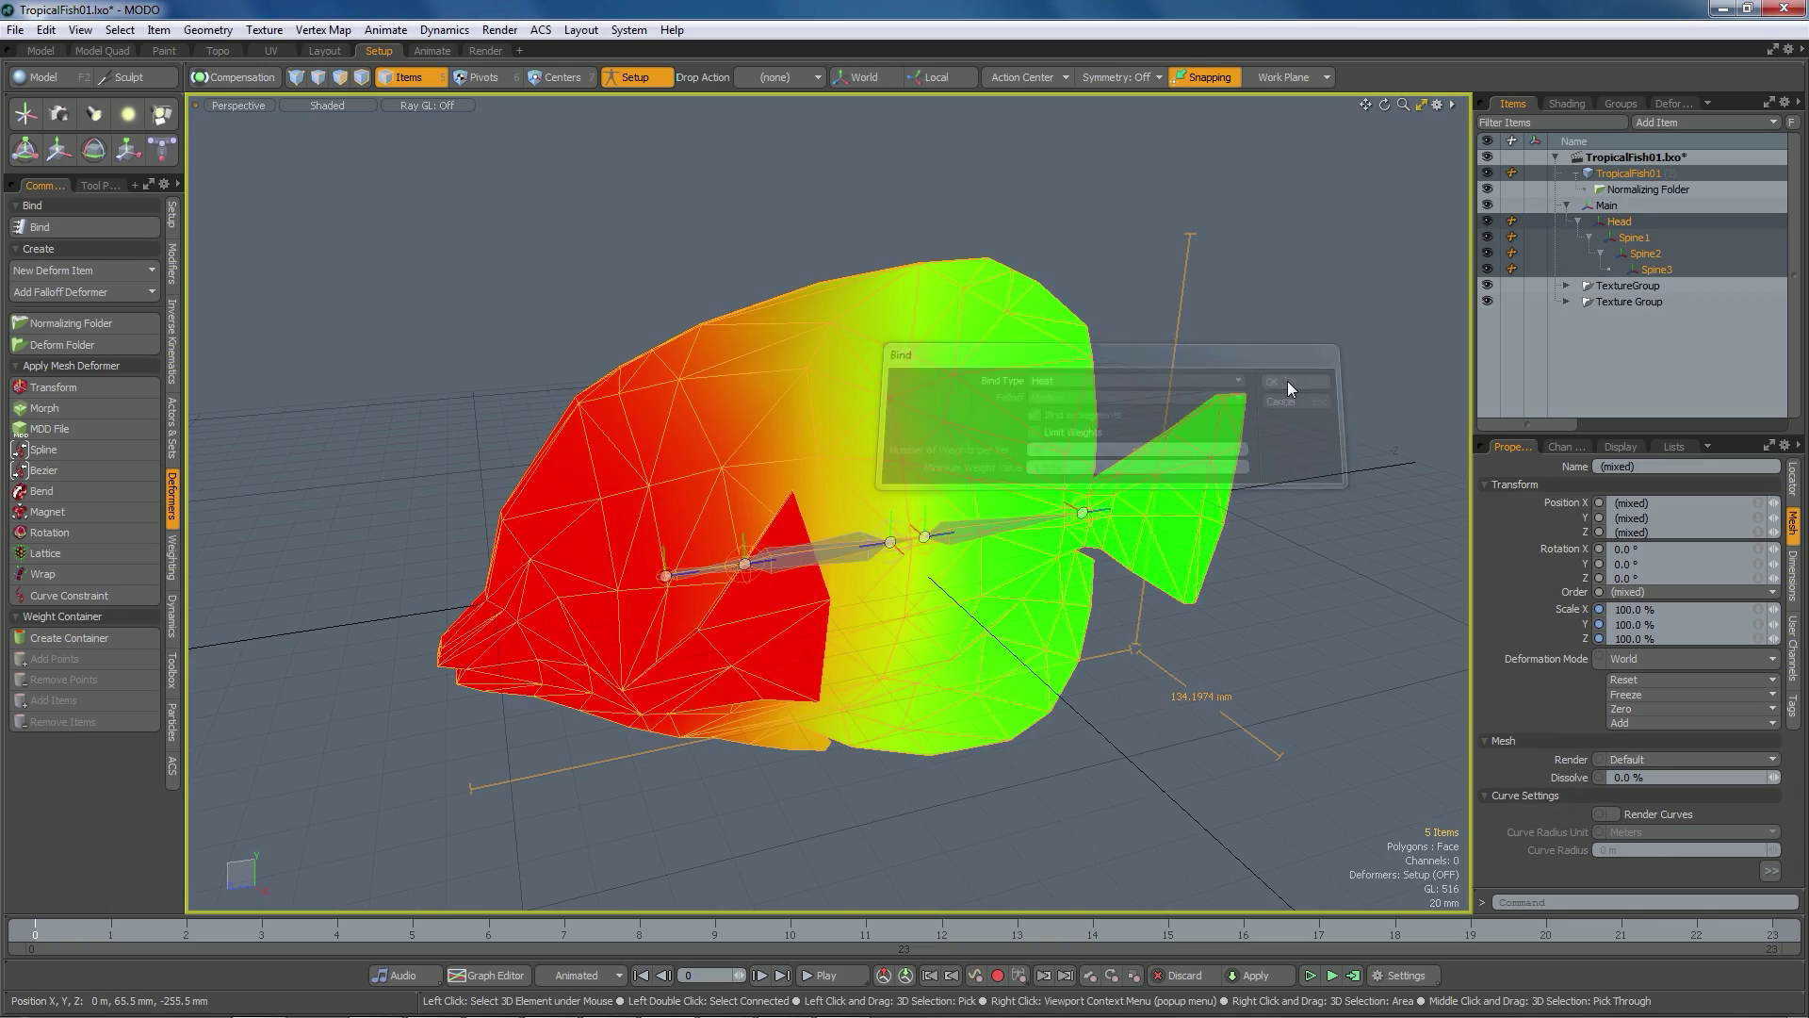
left_click_drag(1287, 381, 726, 576, "alt")
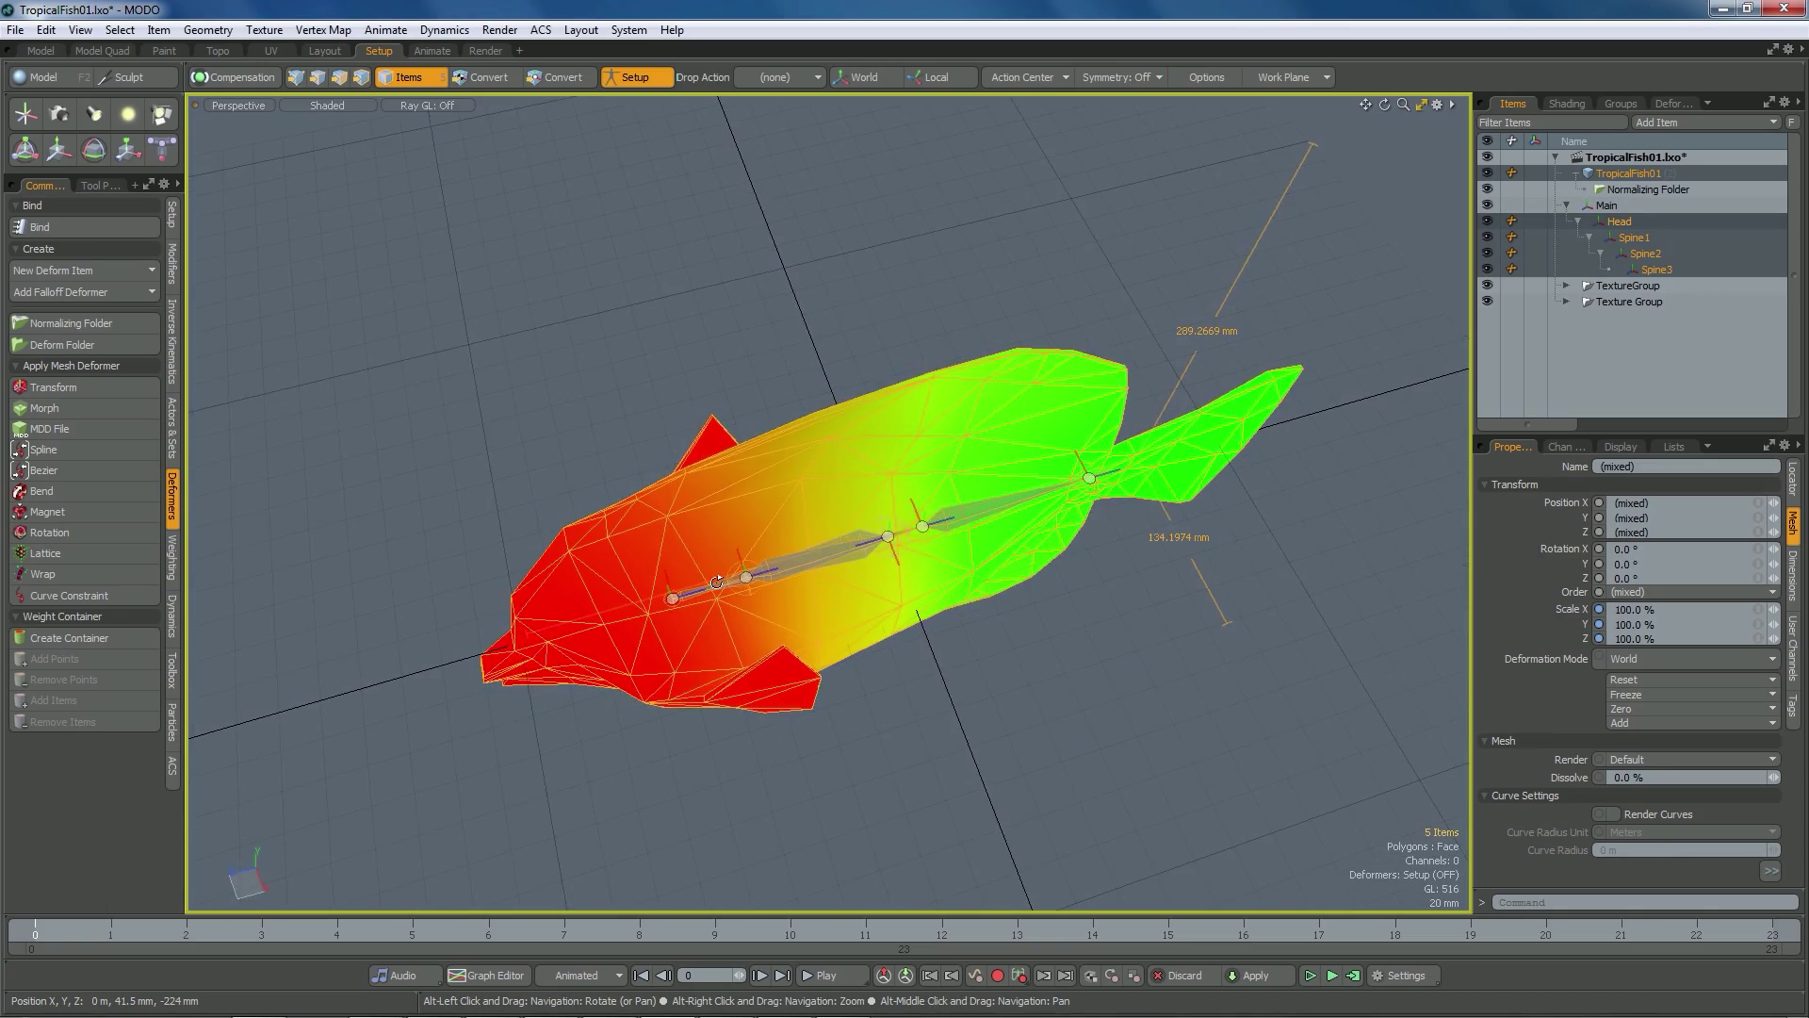
Examine the bind weighting from the side, focusing on the end of the bone chain at Spine3 and the tail
left_click(1101, 488)
left_click_drag(1101, 488, 985, 432, "alt")
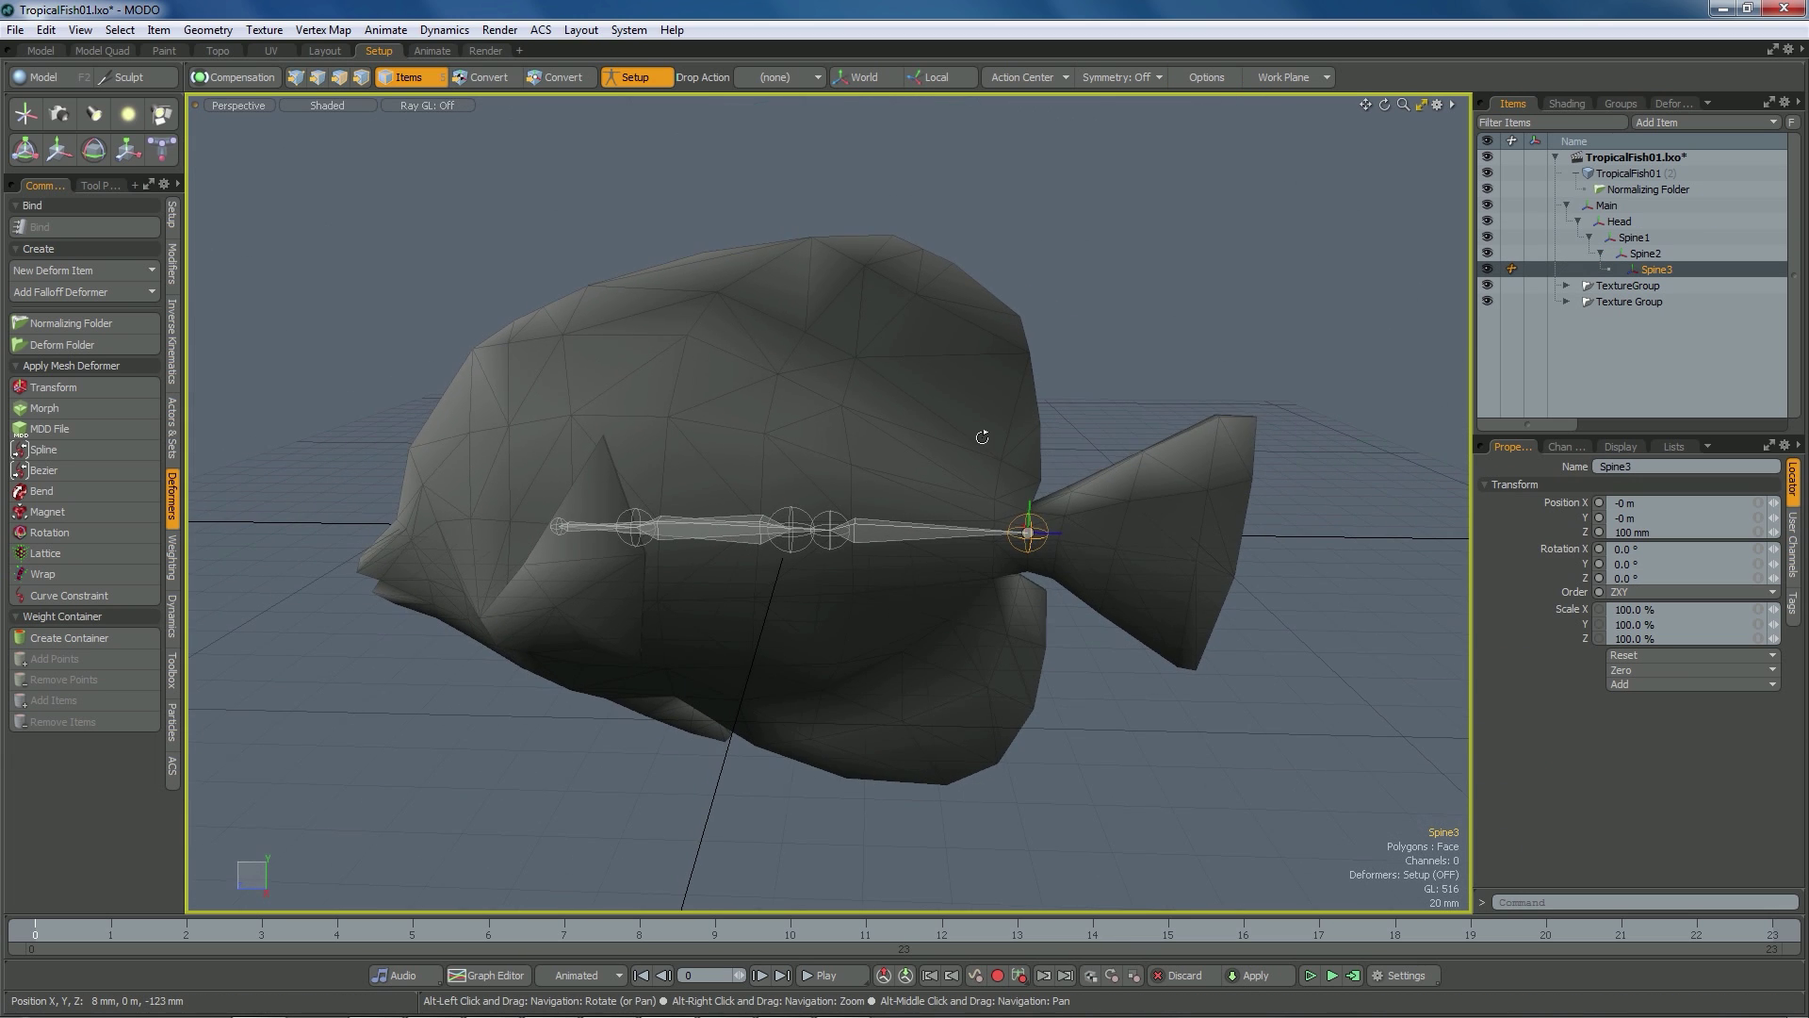
left_click(992, 444)
key("Escape")
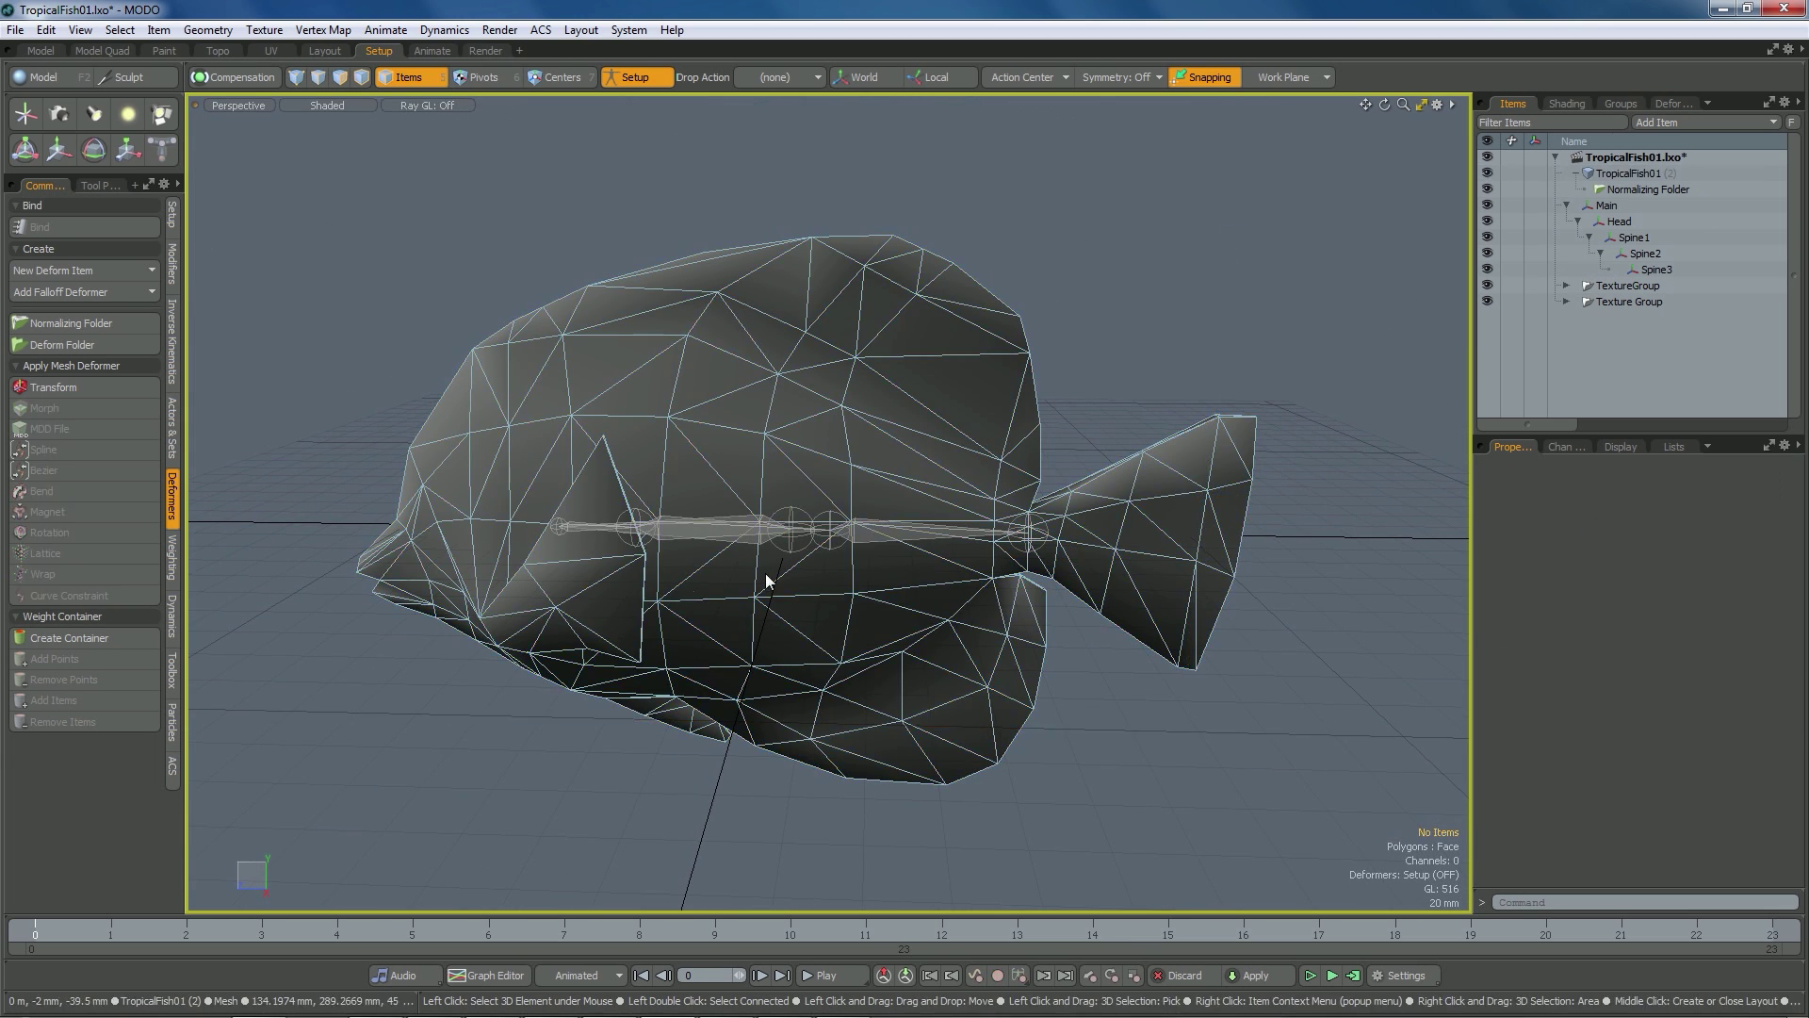
left_click(1618, 221)
left_click(1653, 271, "shift")
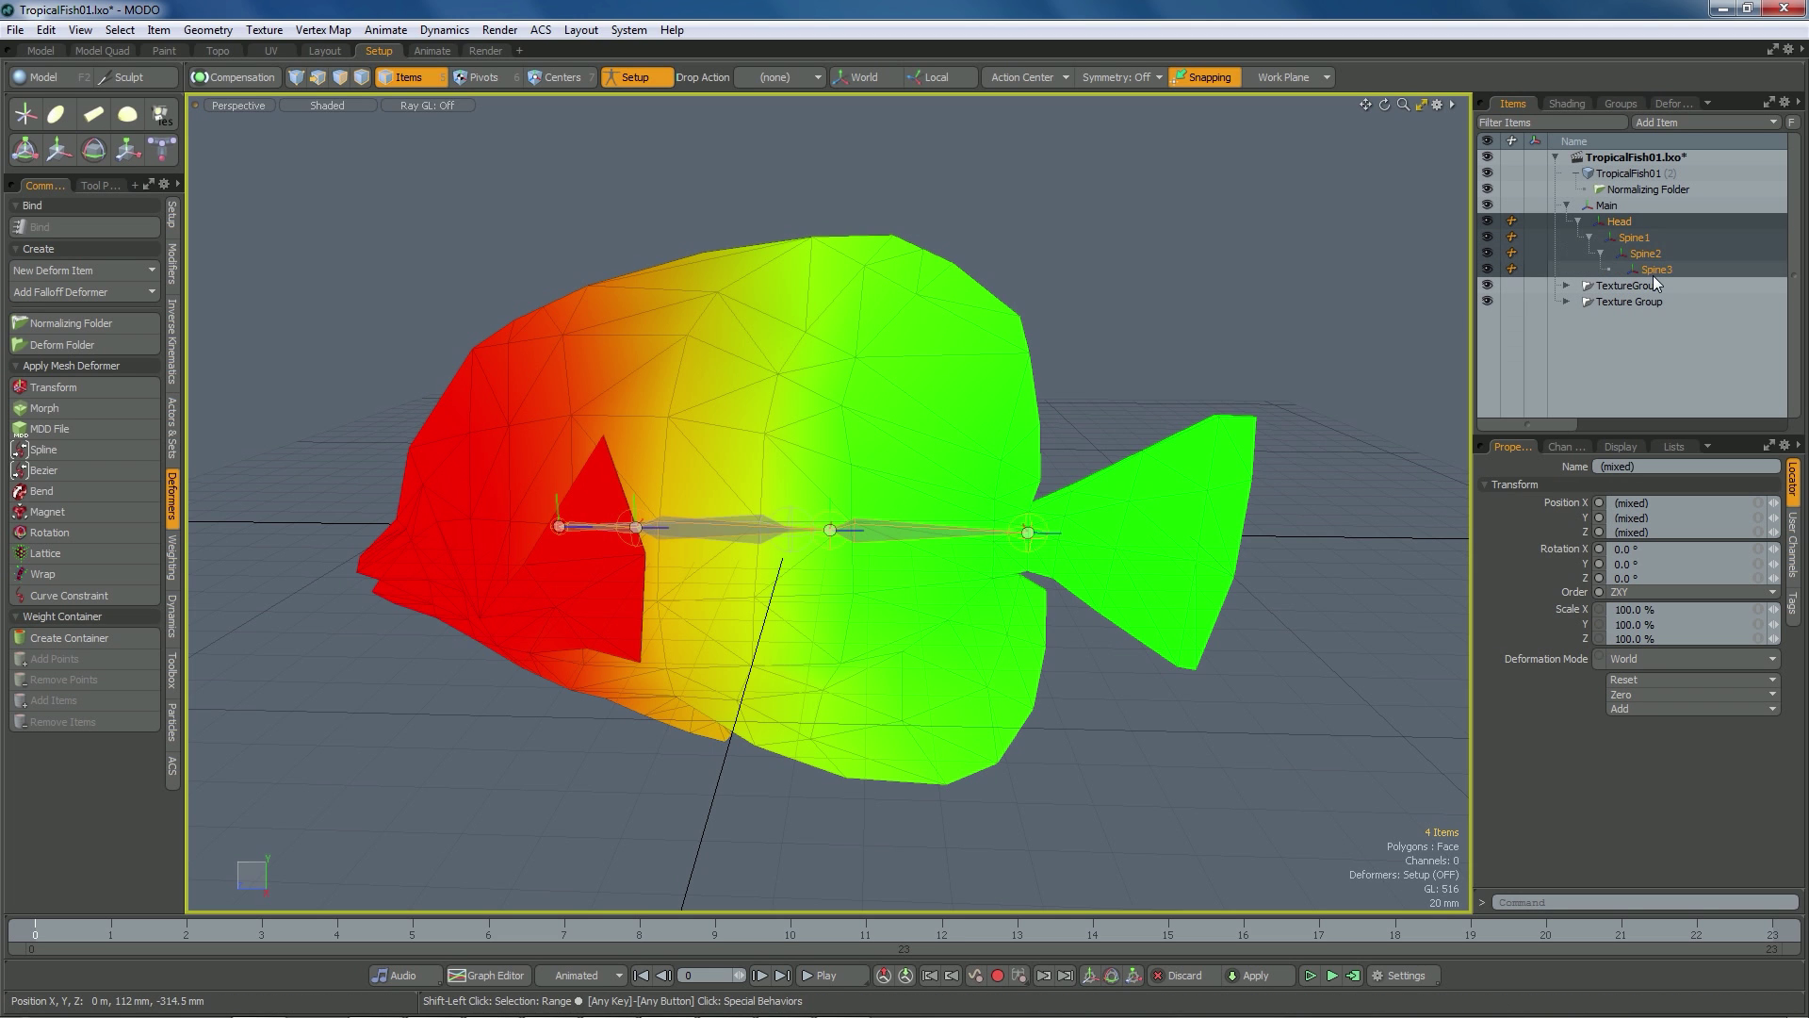
left_click(1660, 270)
left_click_drag(1178, 439, 1074, 524, "alt")
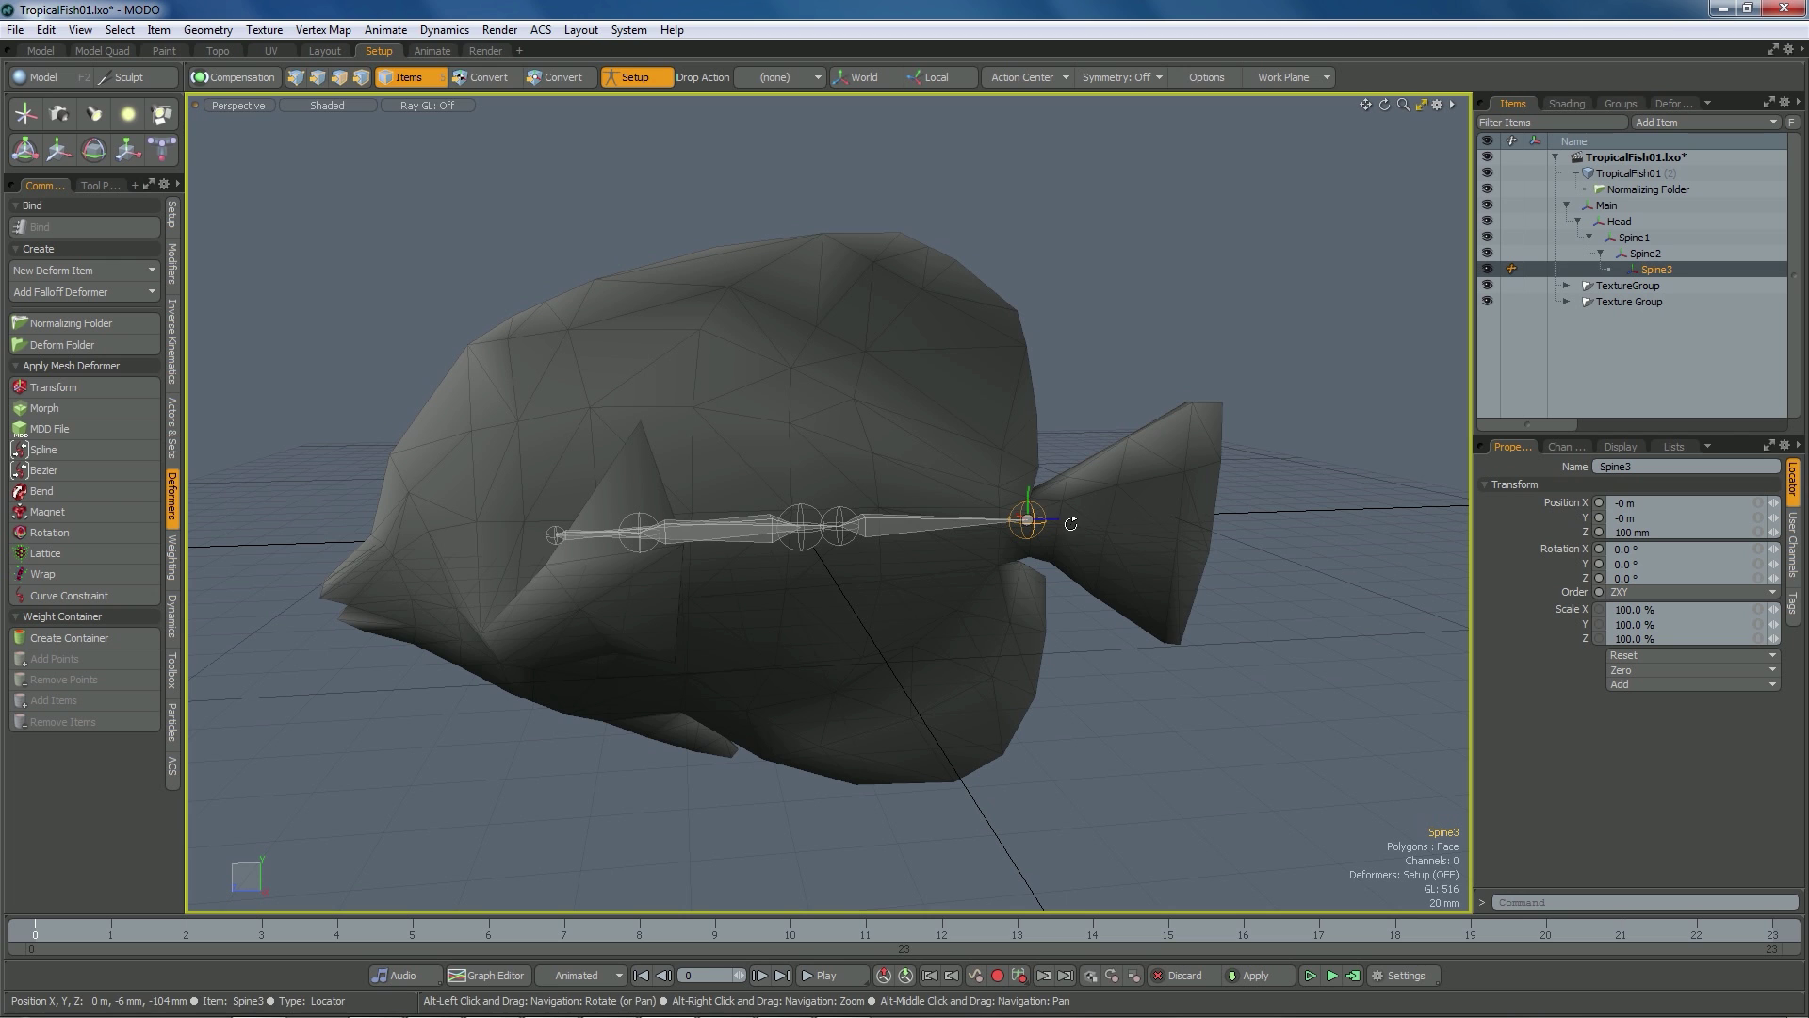
left_click_drag(887, 540, 871, 558, "alt")
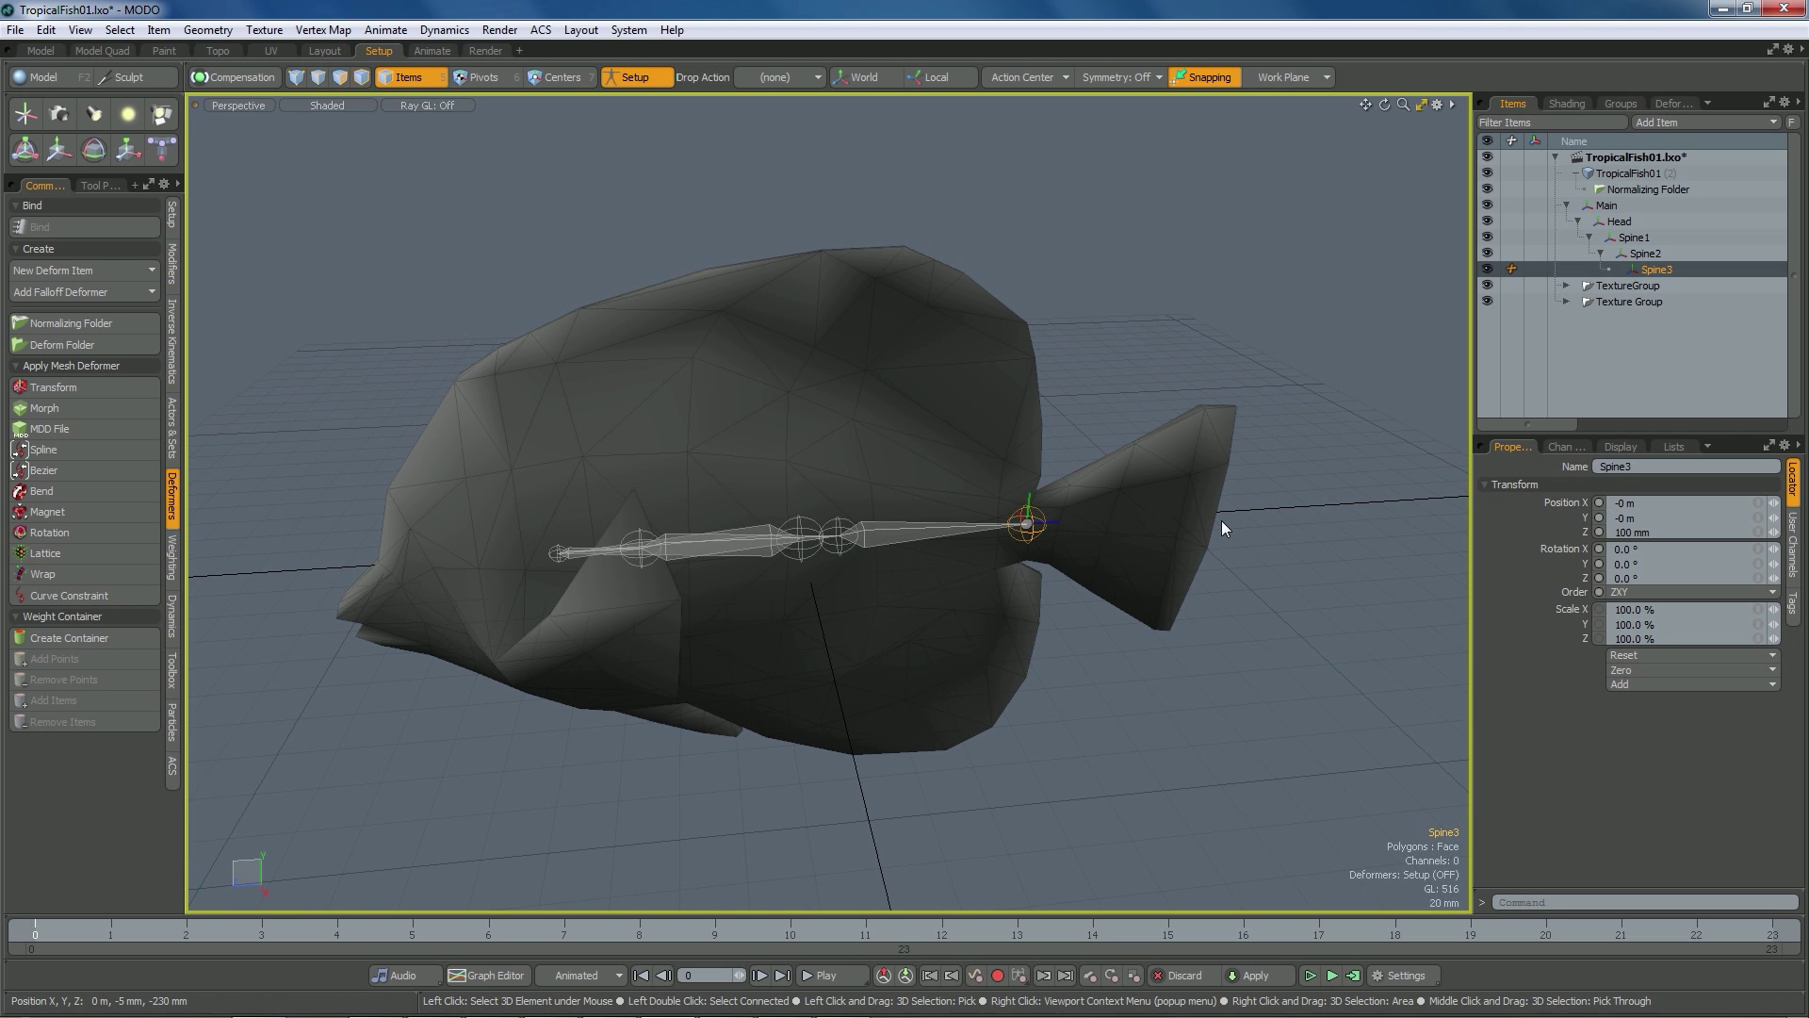
left_click_drag(1067, 547, 1045, 518, "alt")
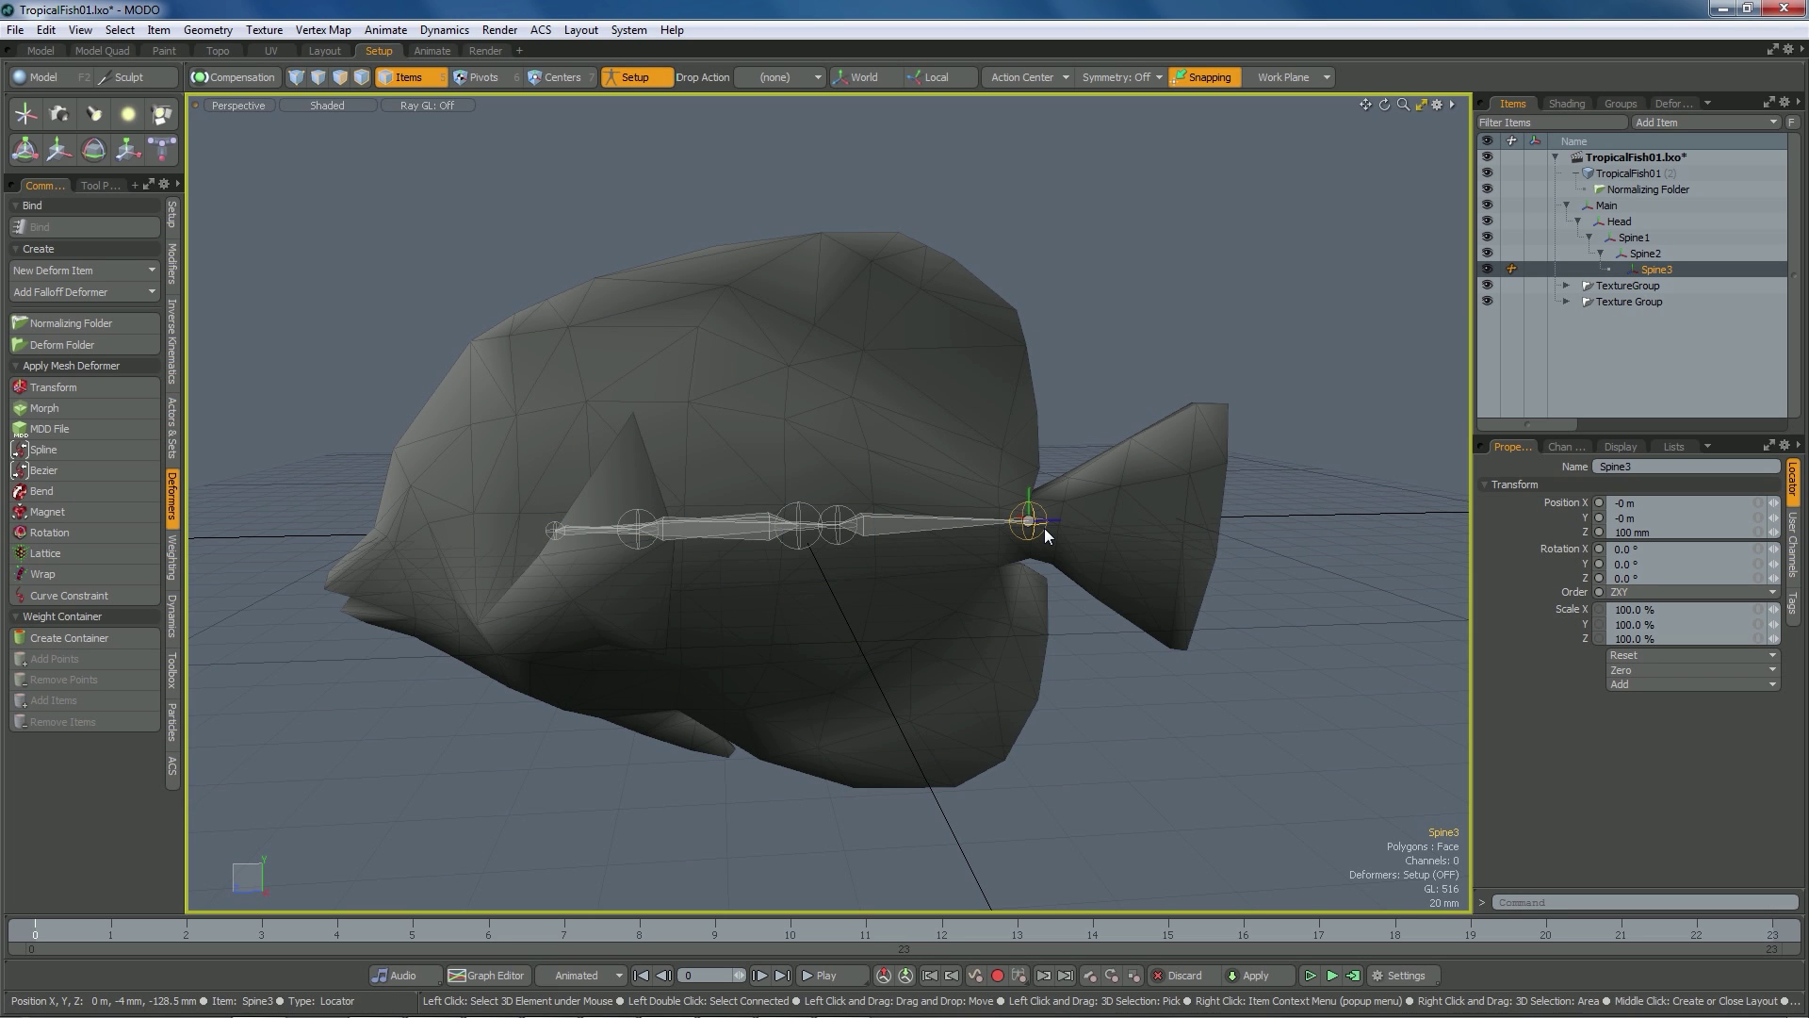
left_click(1052, 411)
left_click_drag(1051, 411, 1208, 518, "alt")
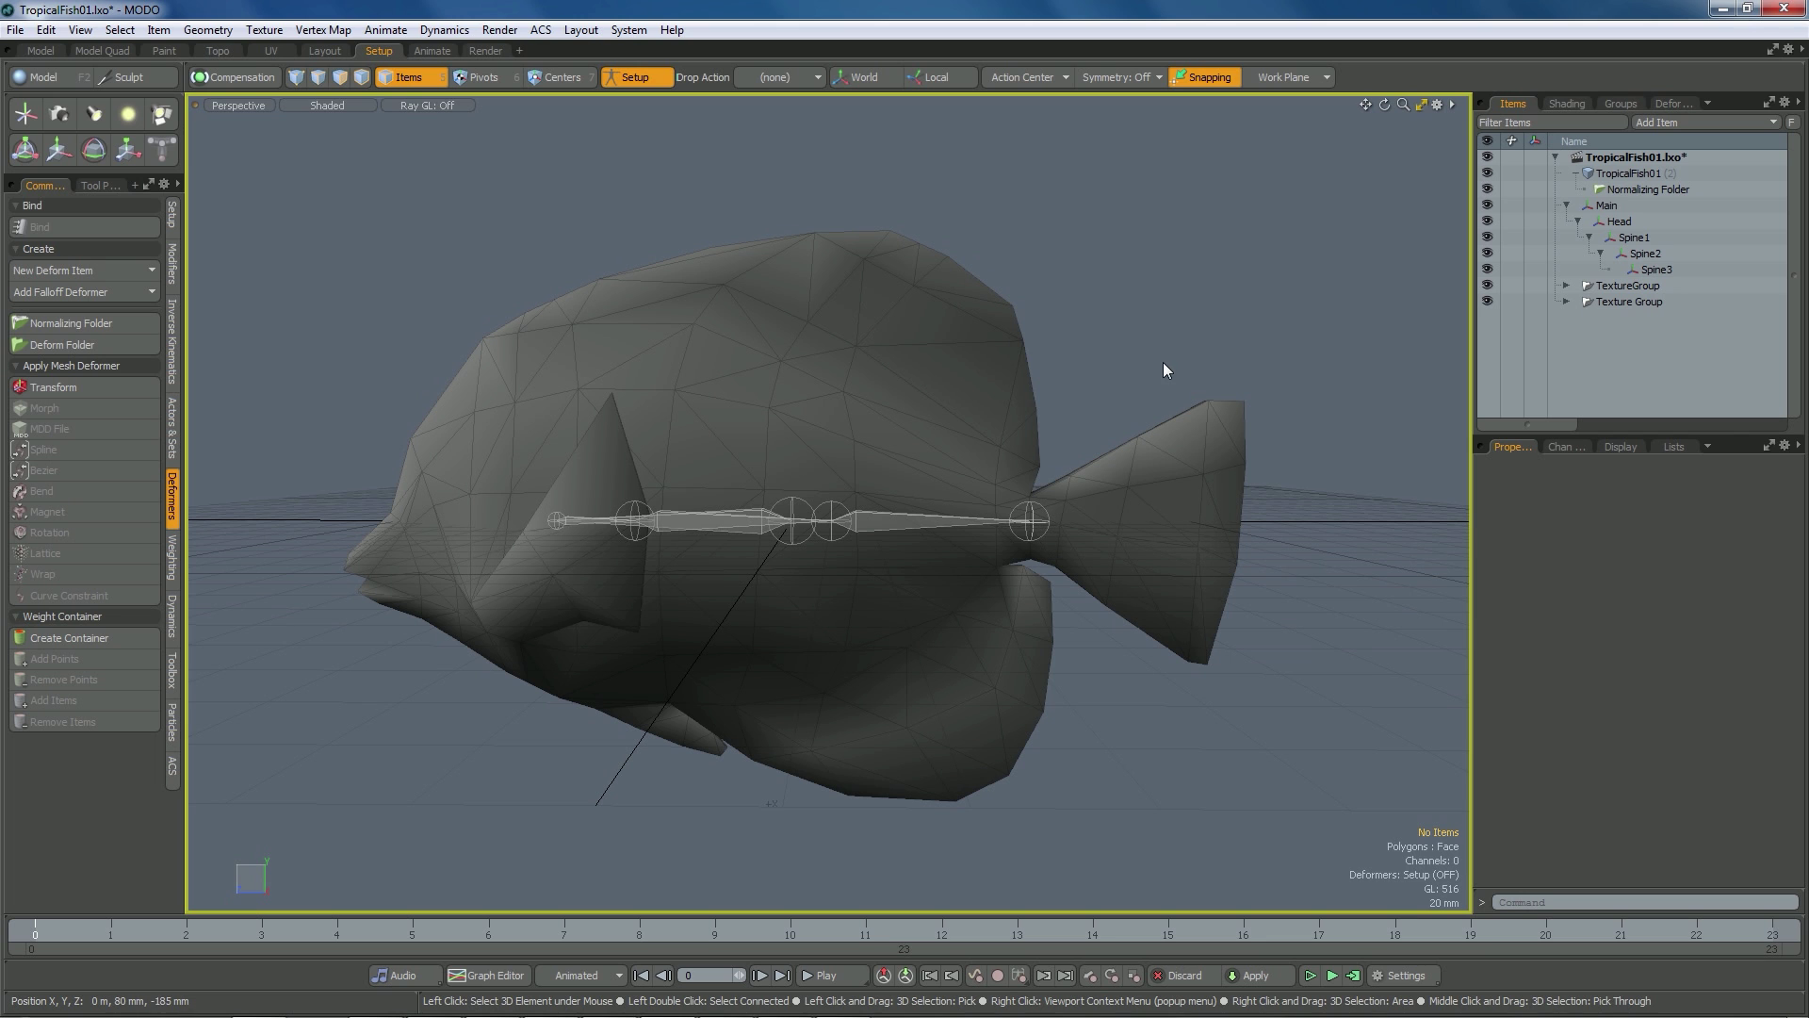
Delete the fish mesh's Normalizing Folder to remove the existing bind
left_click(1633, 192)
key("Delete")
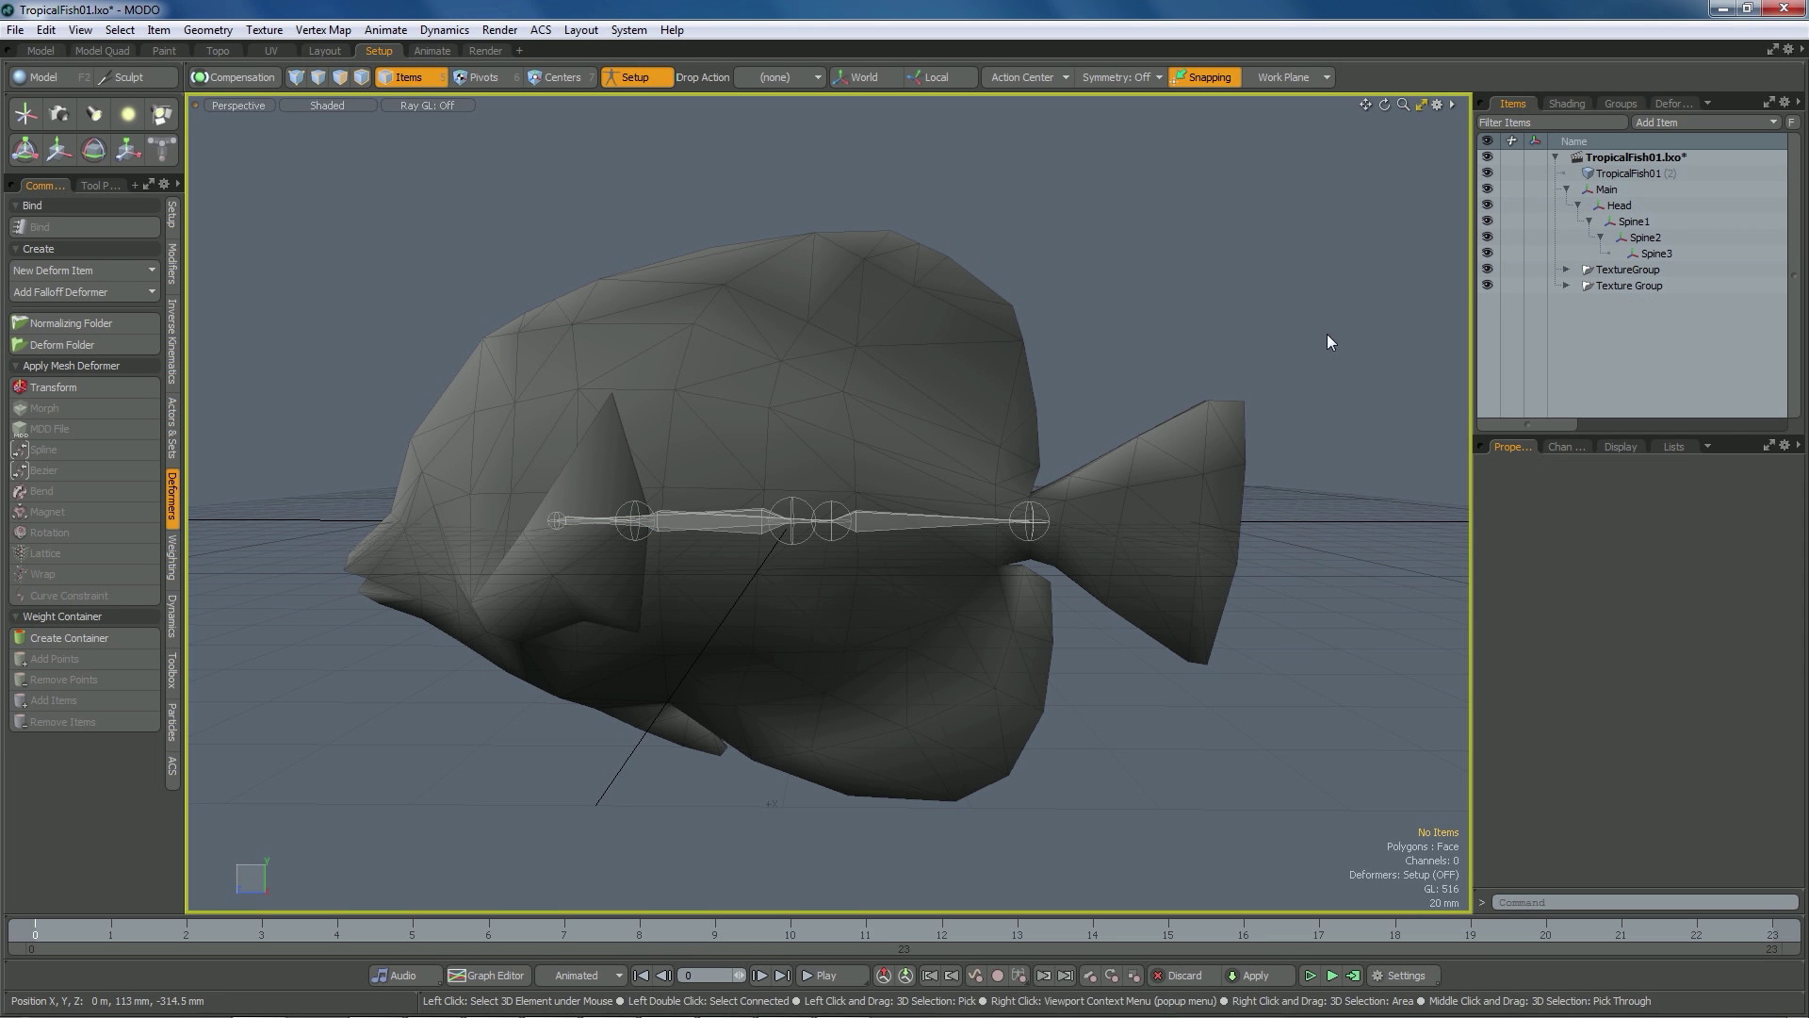
left_click_drag(968, 477, 1112, 443, "alt")
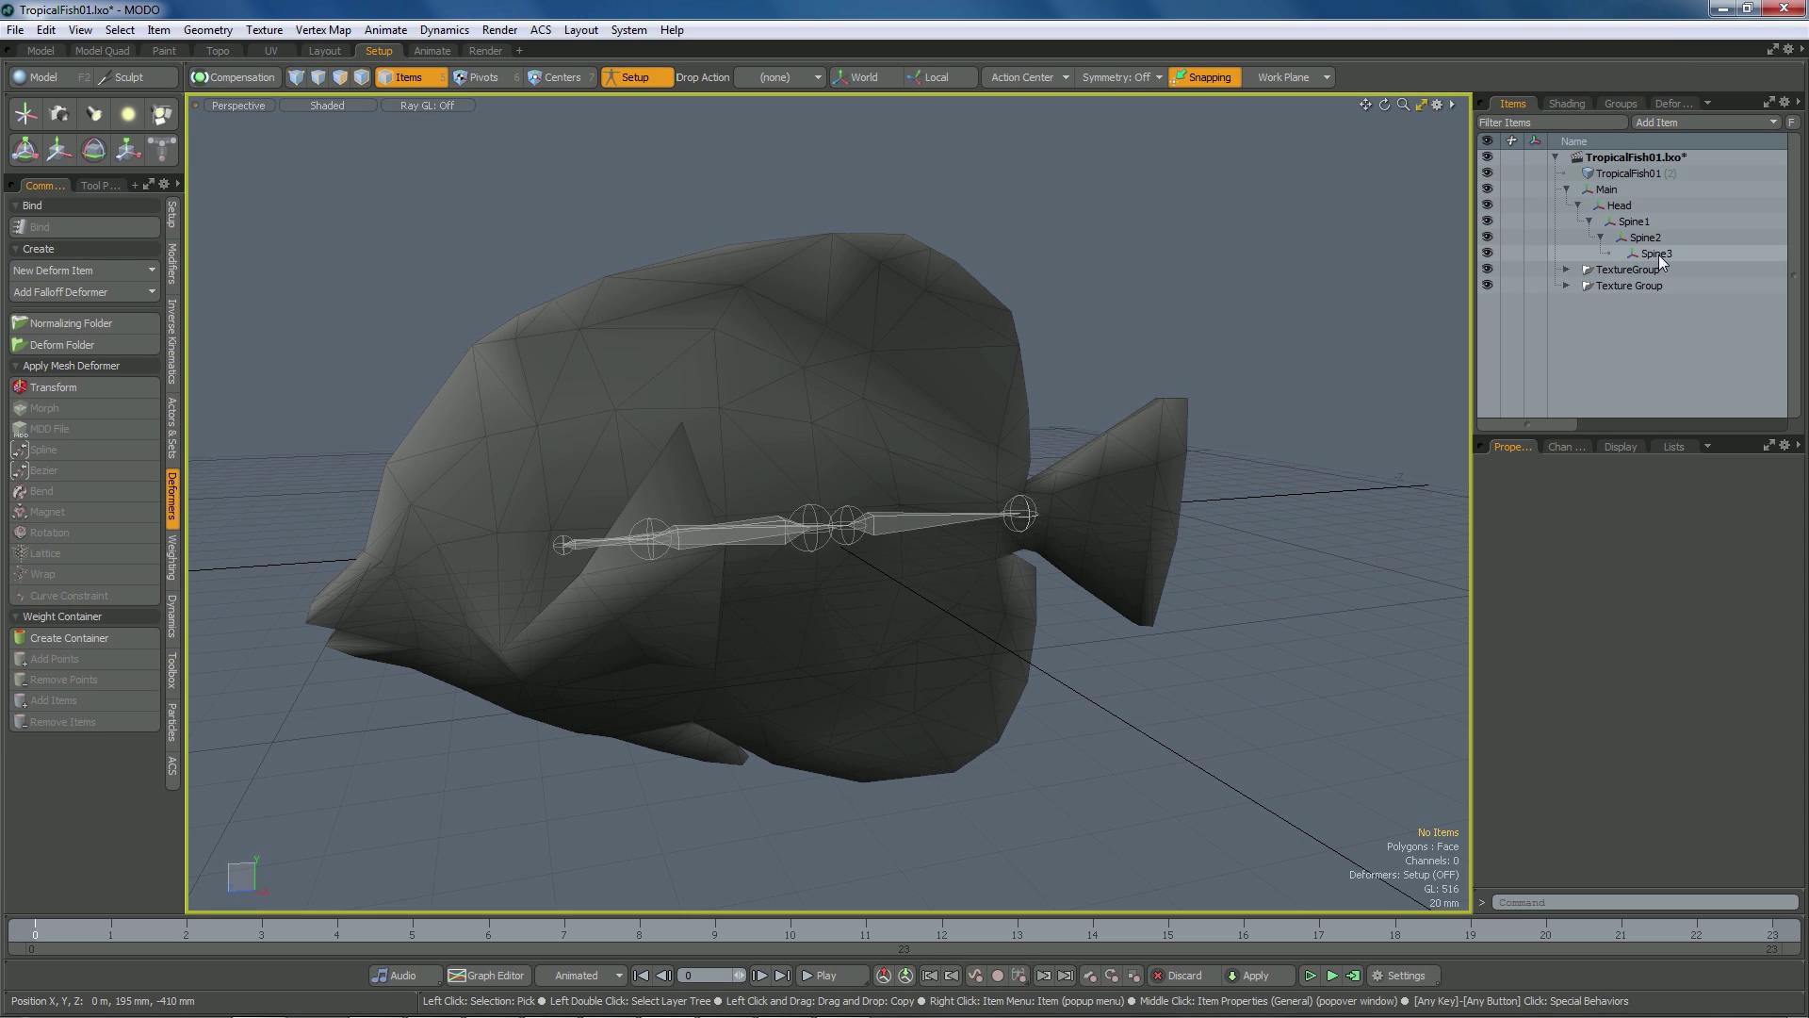
left_click_drag(1084, 396, 1113, 384, "alt")
Extend the skeleton from Spine3 with Draw Hierarchy in the Right view, adding a joint at the tail's end at Z -220 mm
key("ctrl+space")
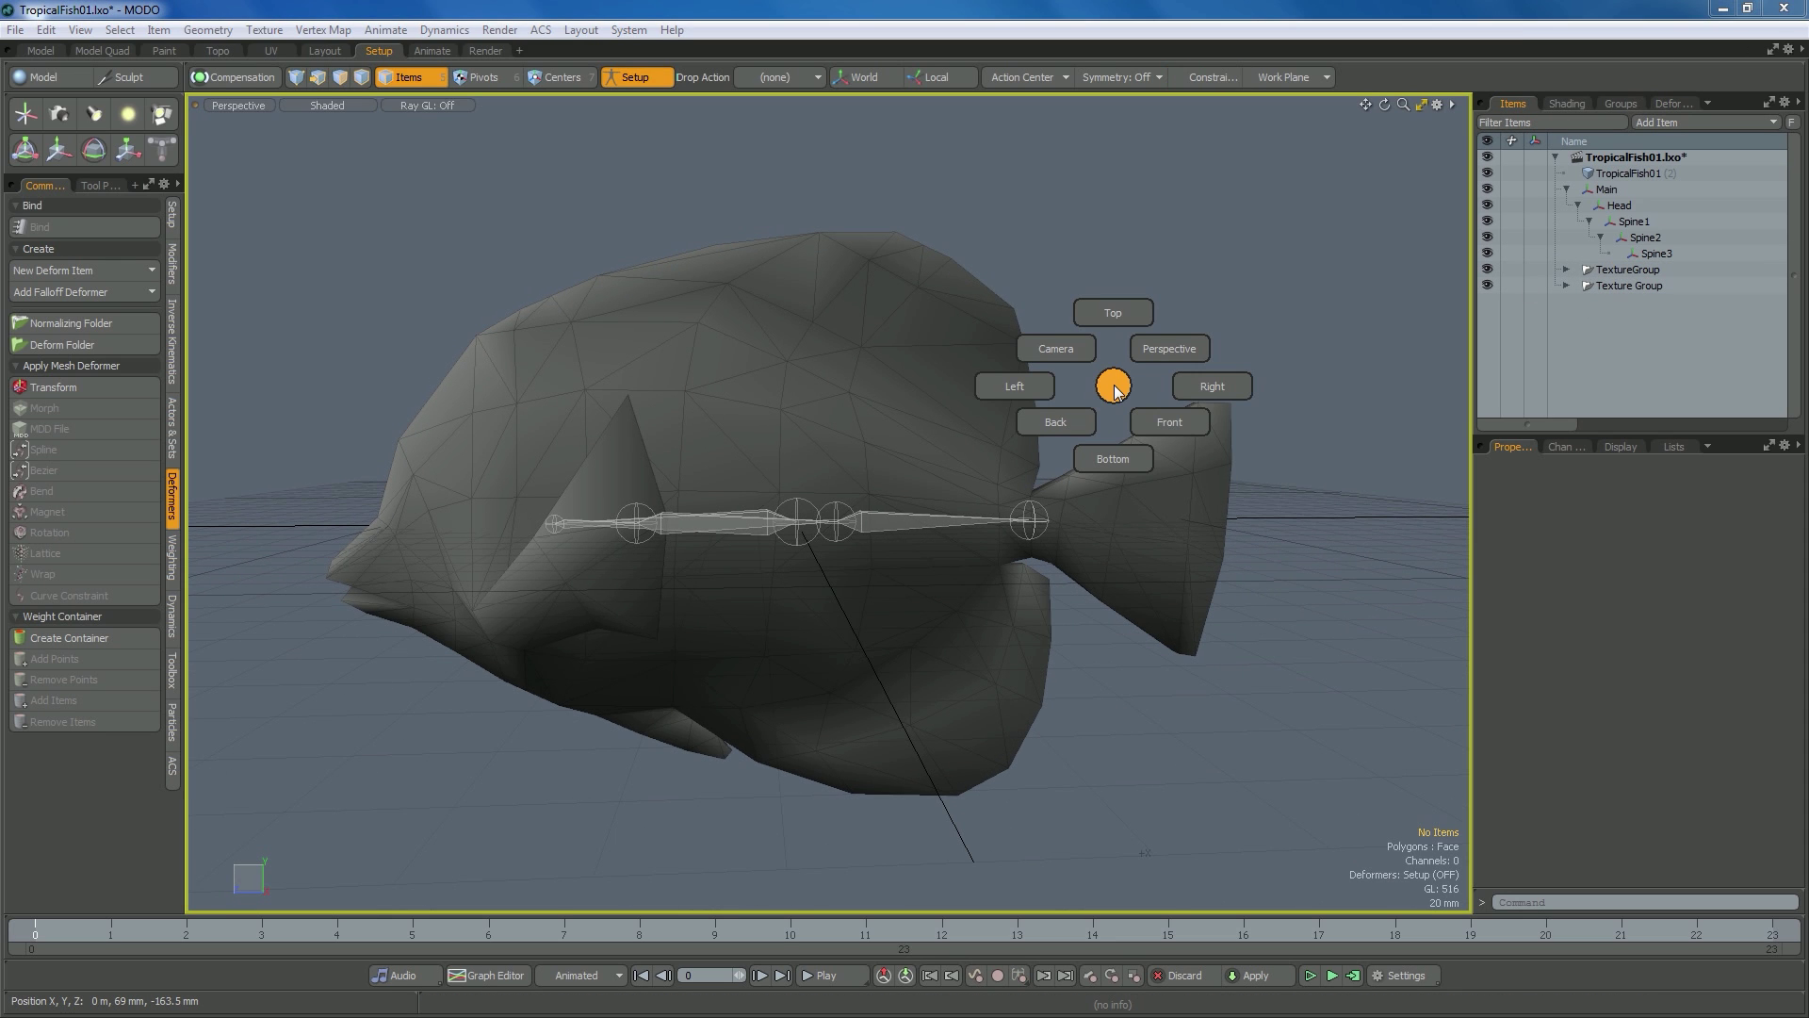
left_click(1226, 386)
left_click_drag(1158, 403, 1064, 359, "alt")
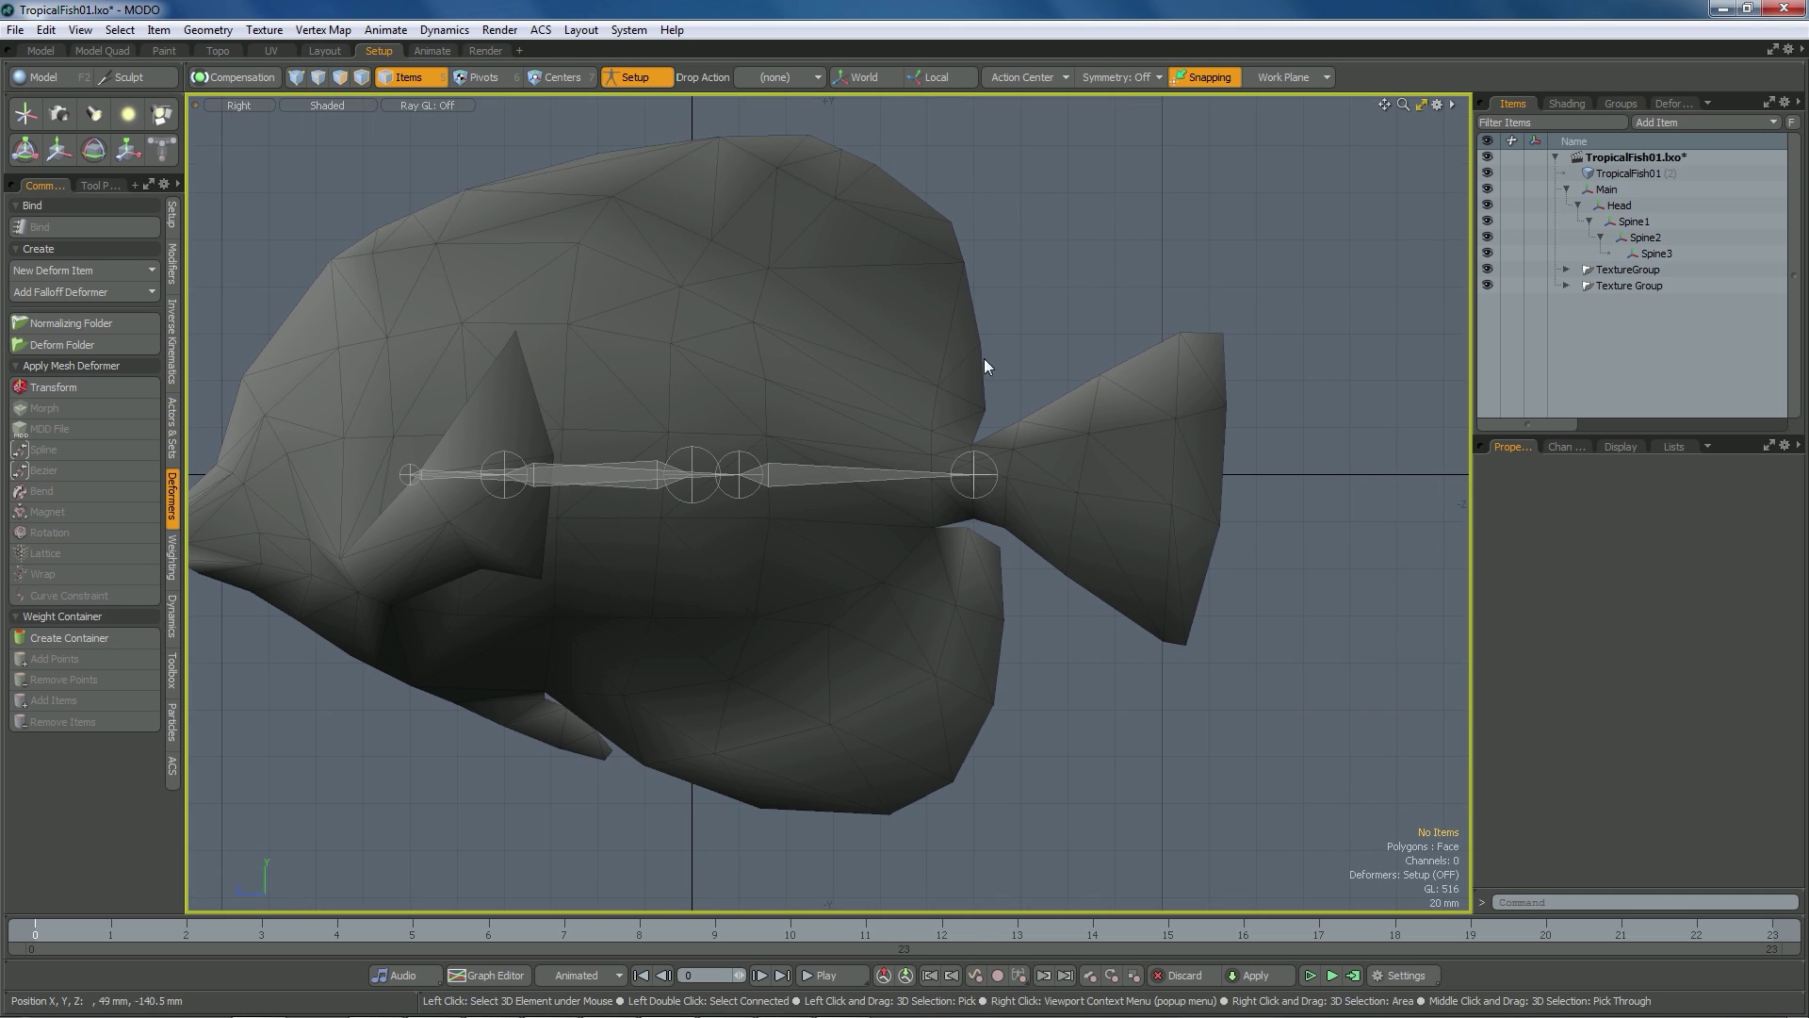
right_click_drag(931, 391, 951, 415, "alt")
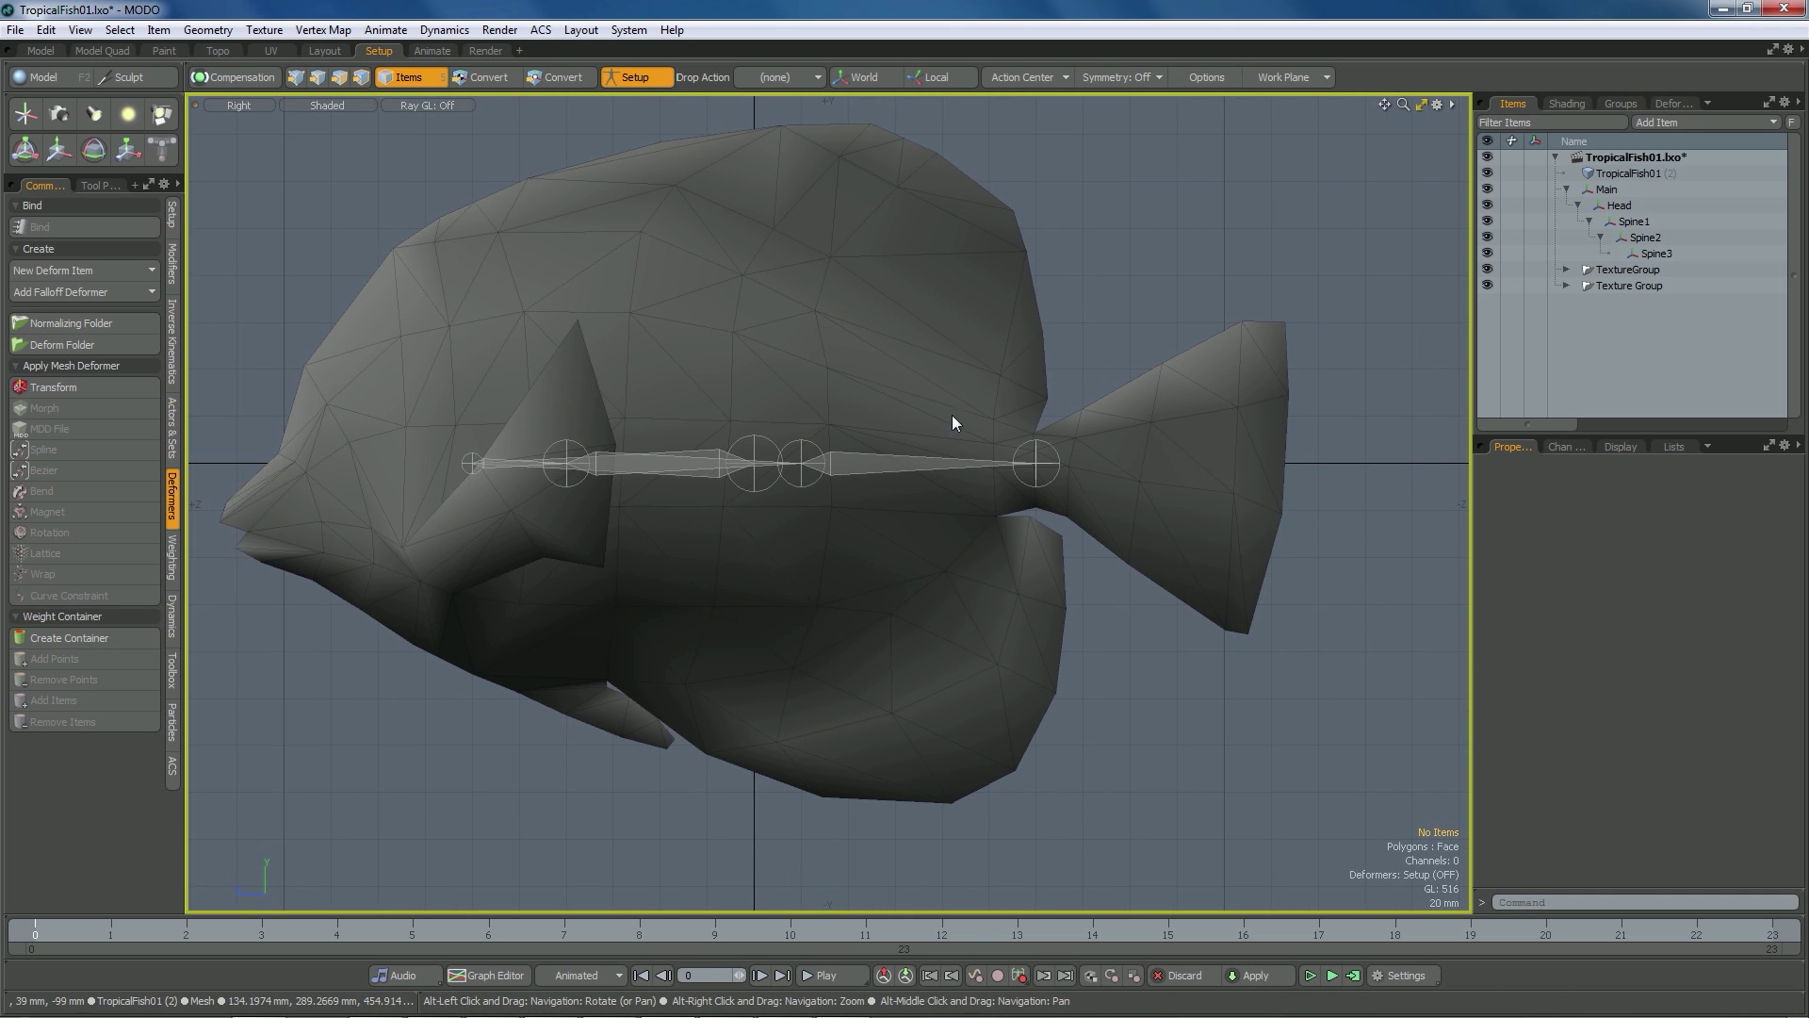
left_click(1670, 253)
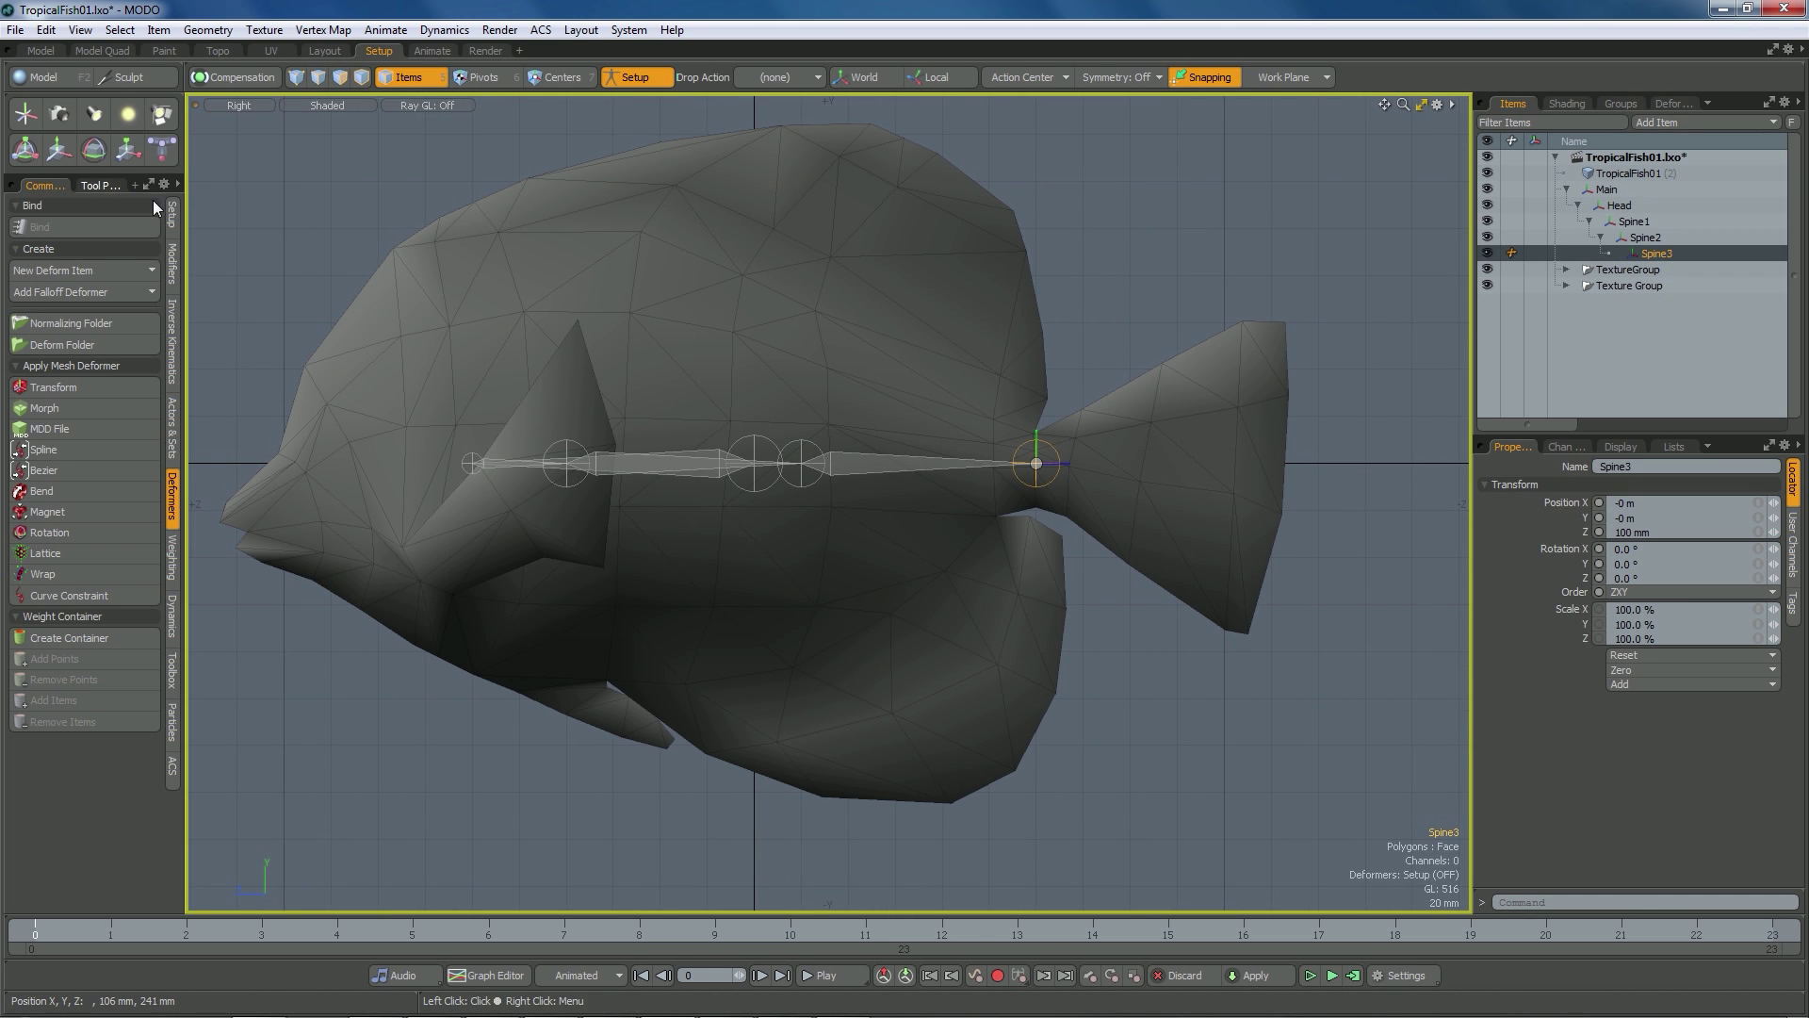
left_click(179, 221)
left_click(113, 251)
left_click(101, 186)
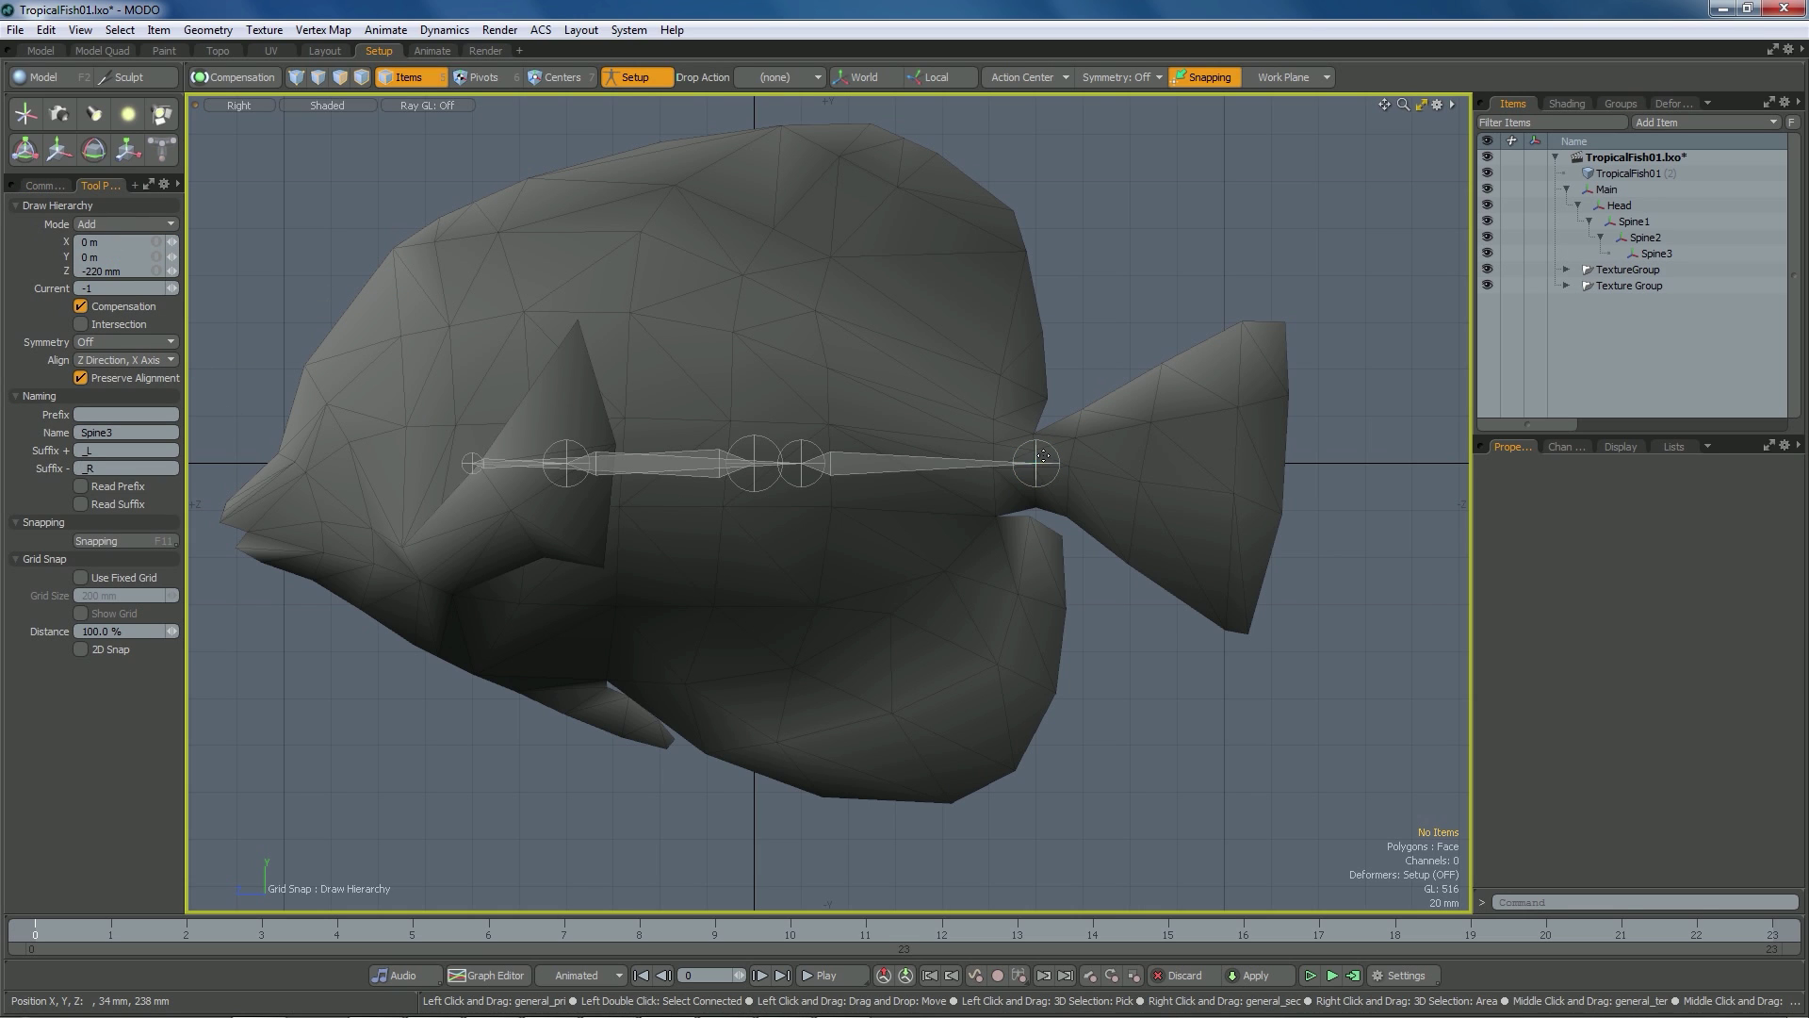
left_click(1271, 462)
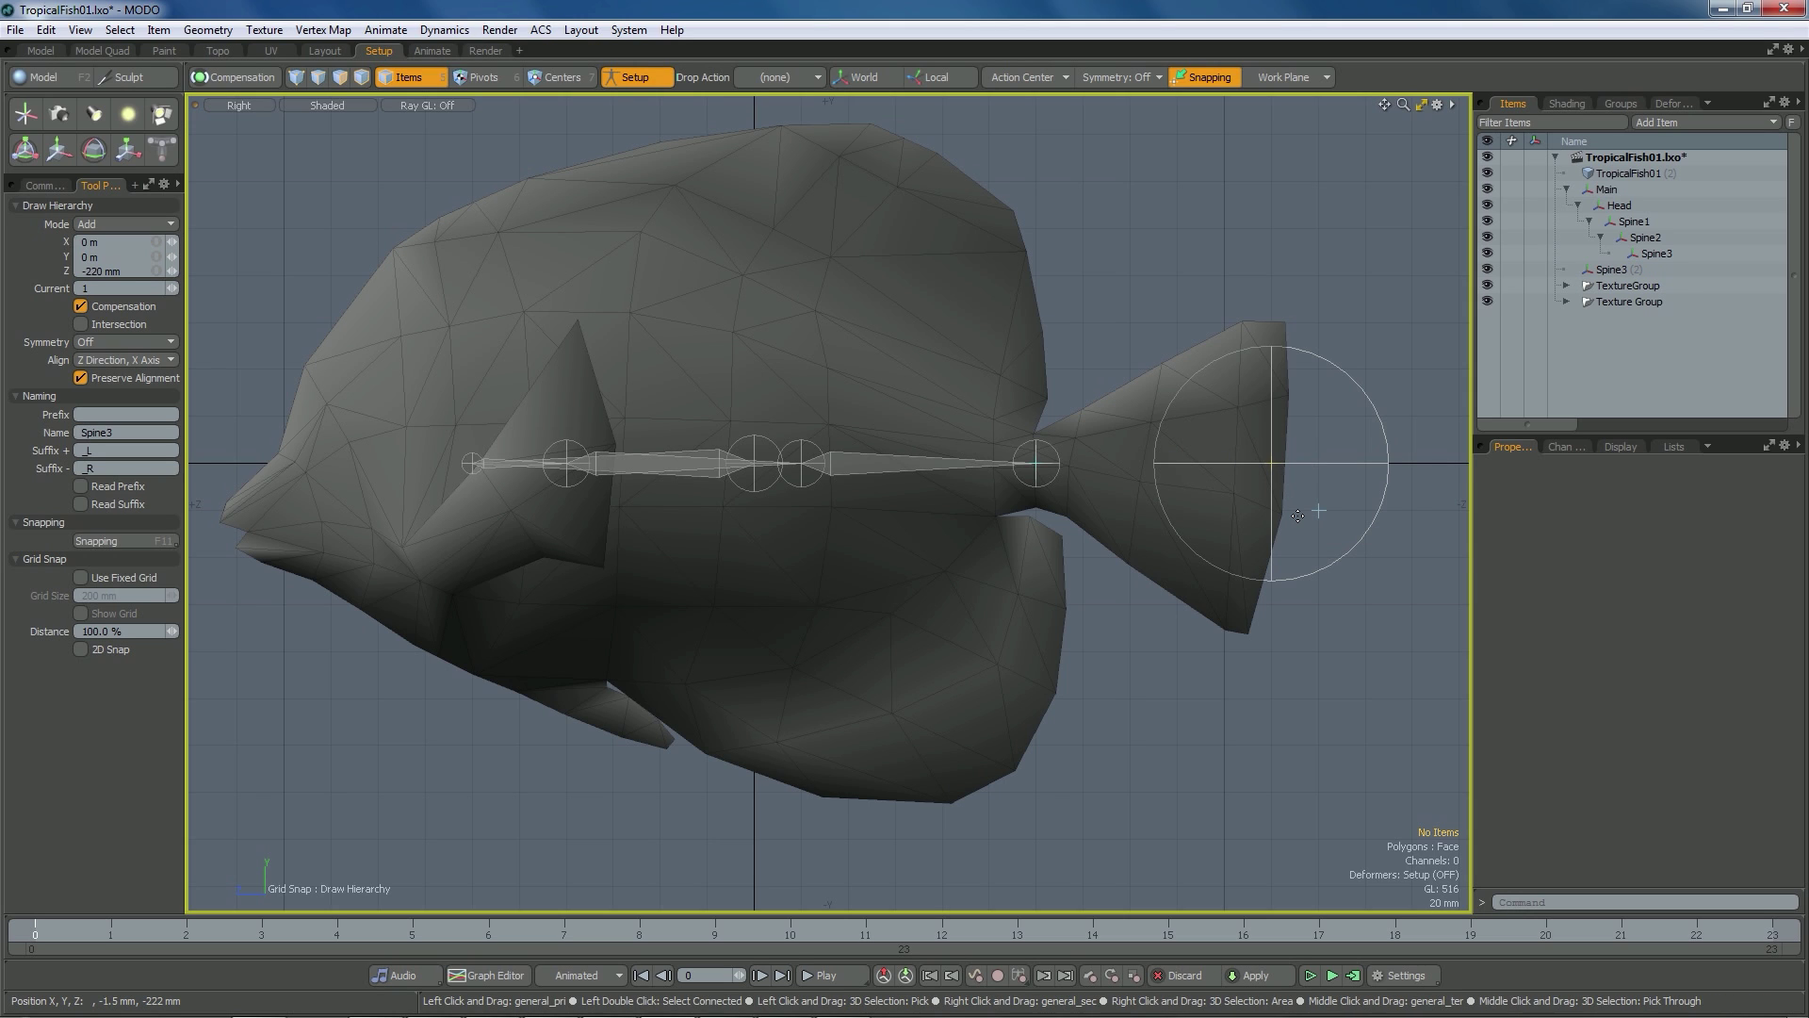
key("ctrl+z")
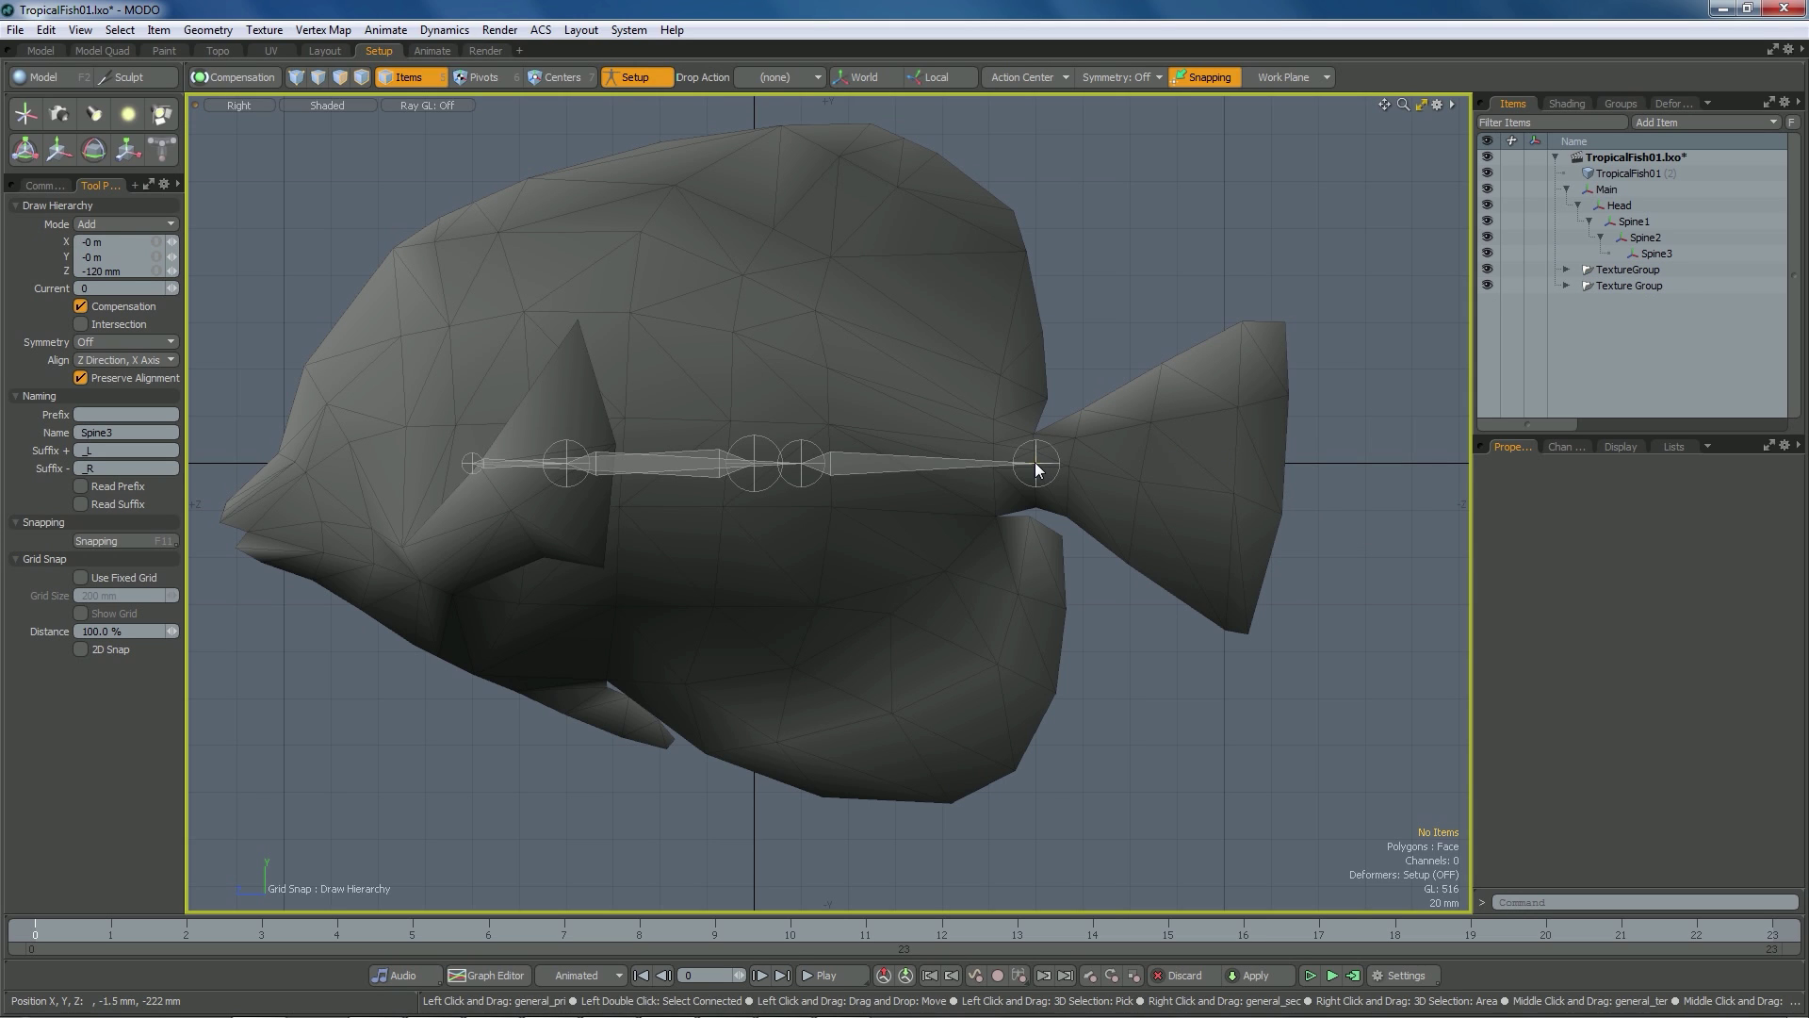
left_click(1272, 463)
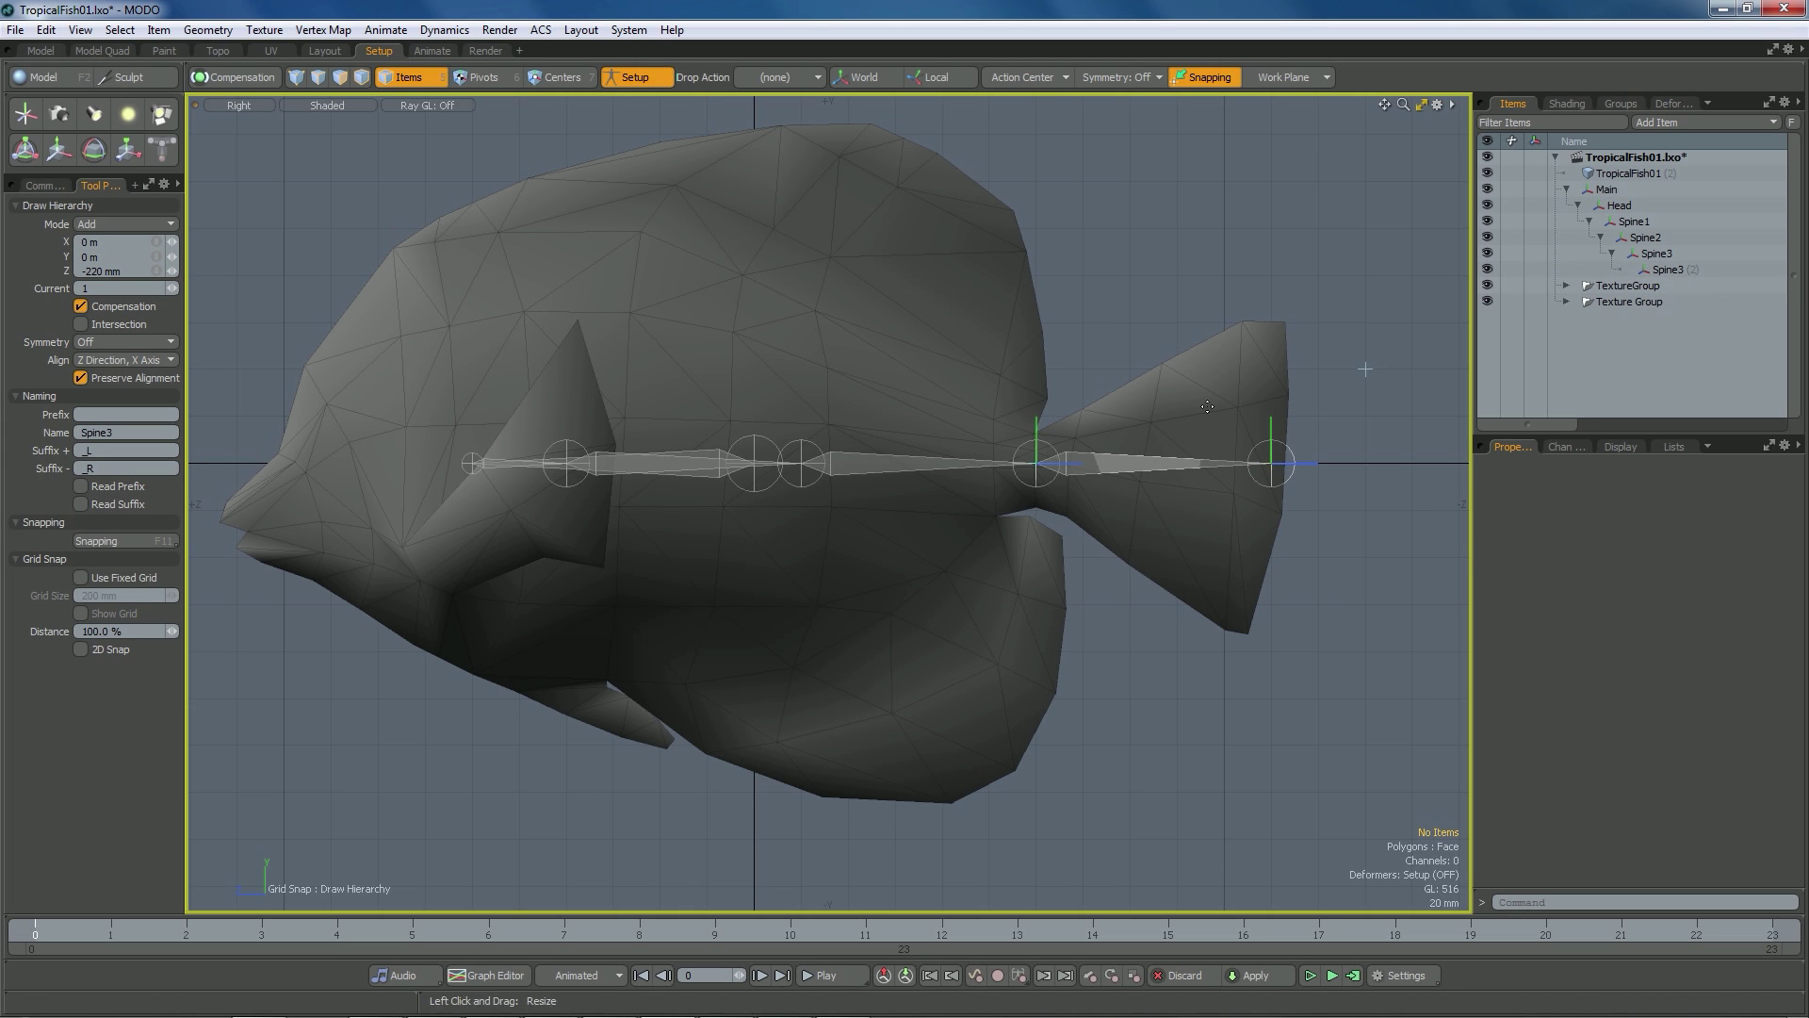
key("space")
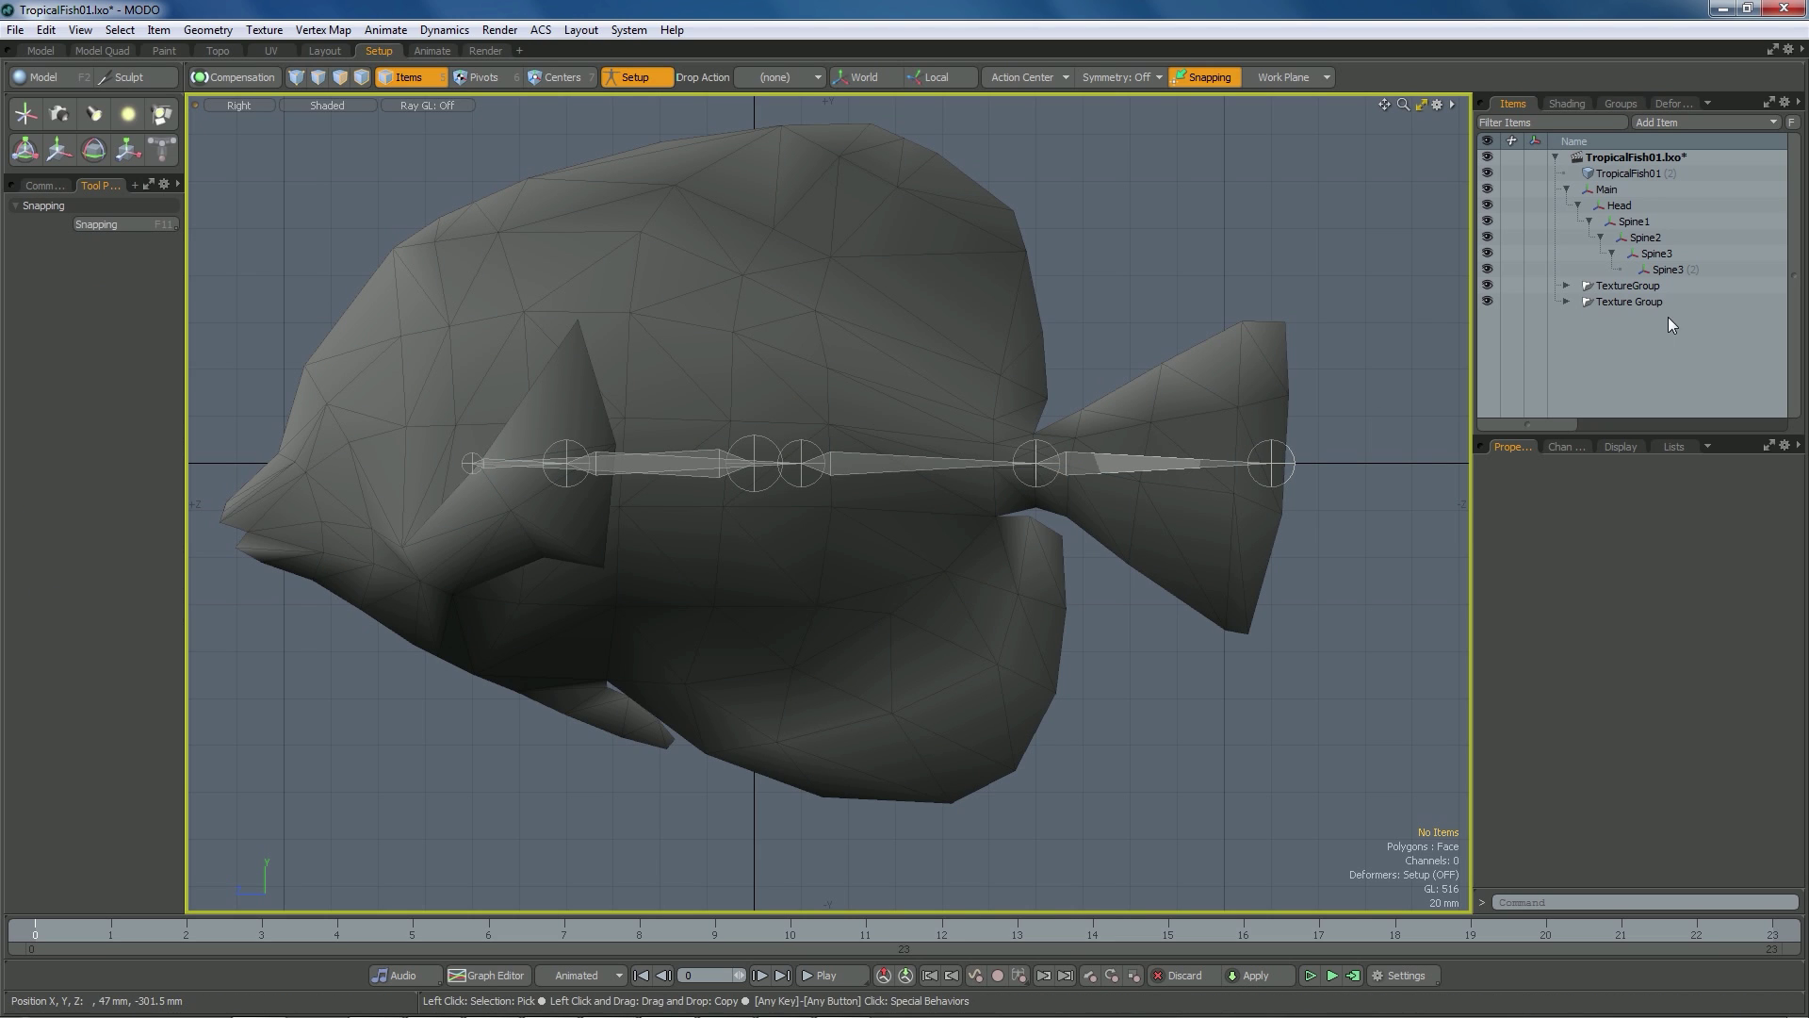
Rename the new joint at the tail's end as Spine4
left_click(1685, 268)
double_click(1690, 271)
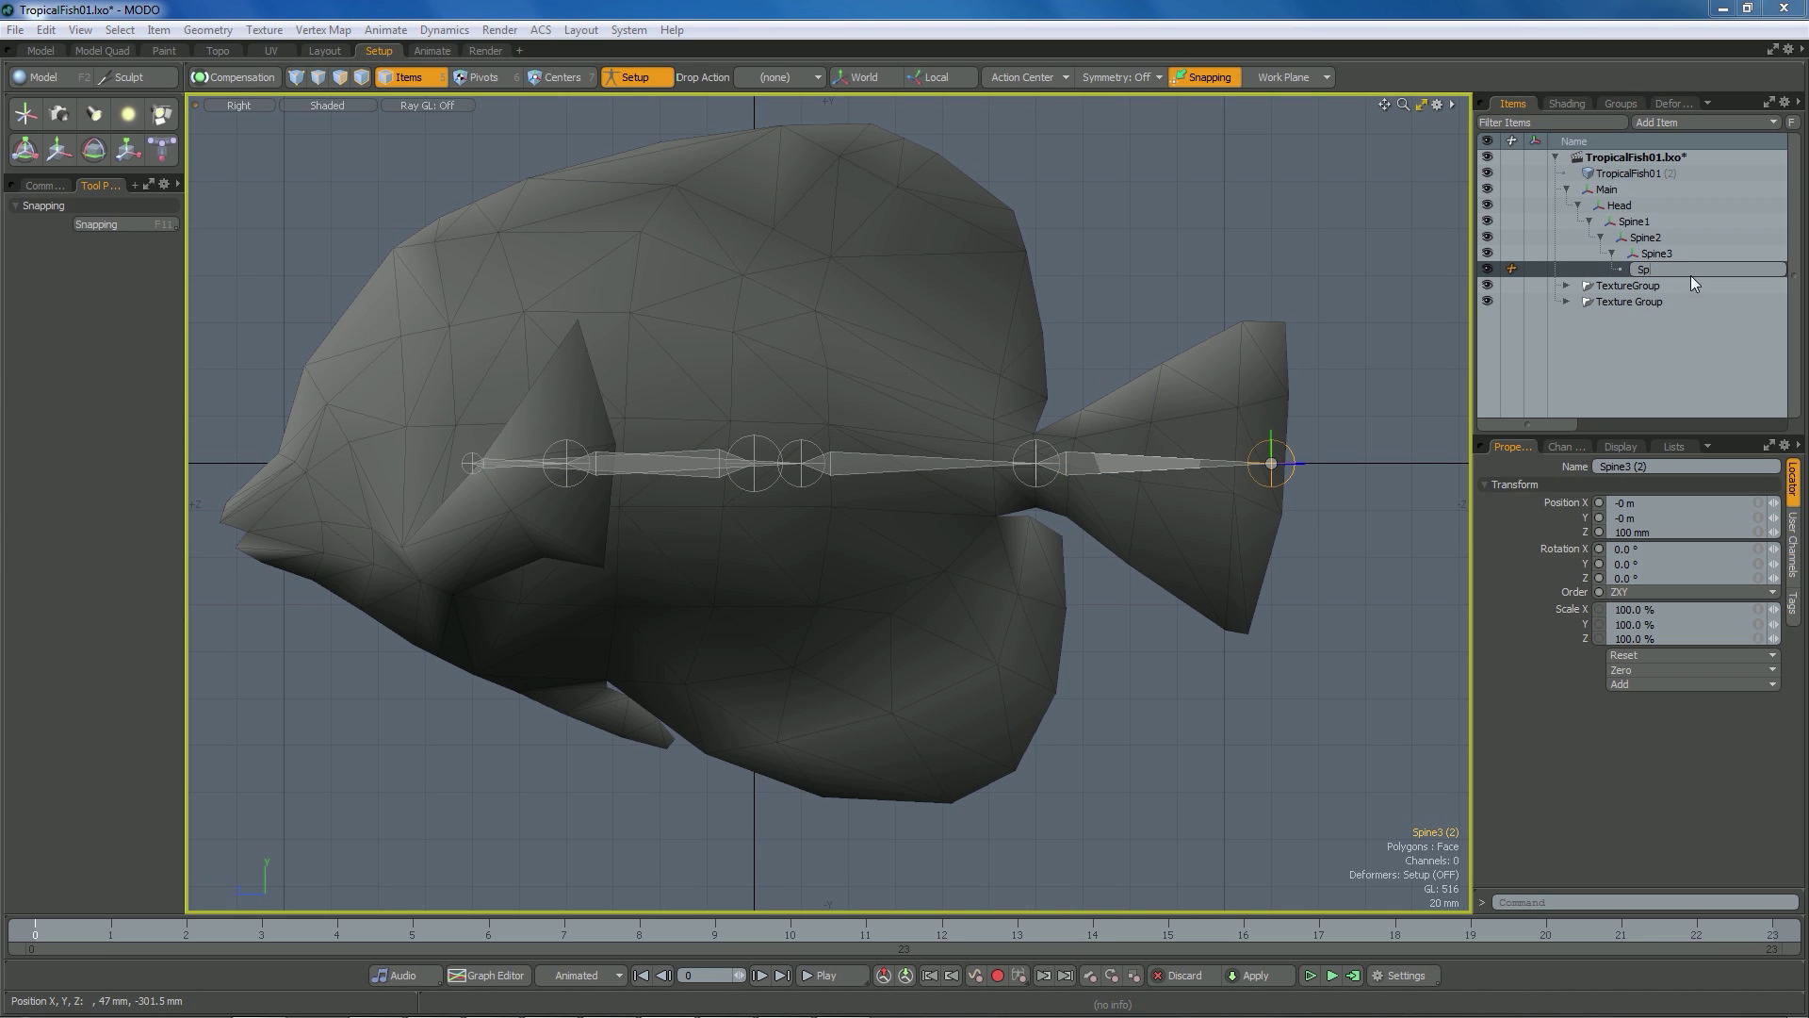
type("Spine4")
key("Return")
left_click(1295, 260)
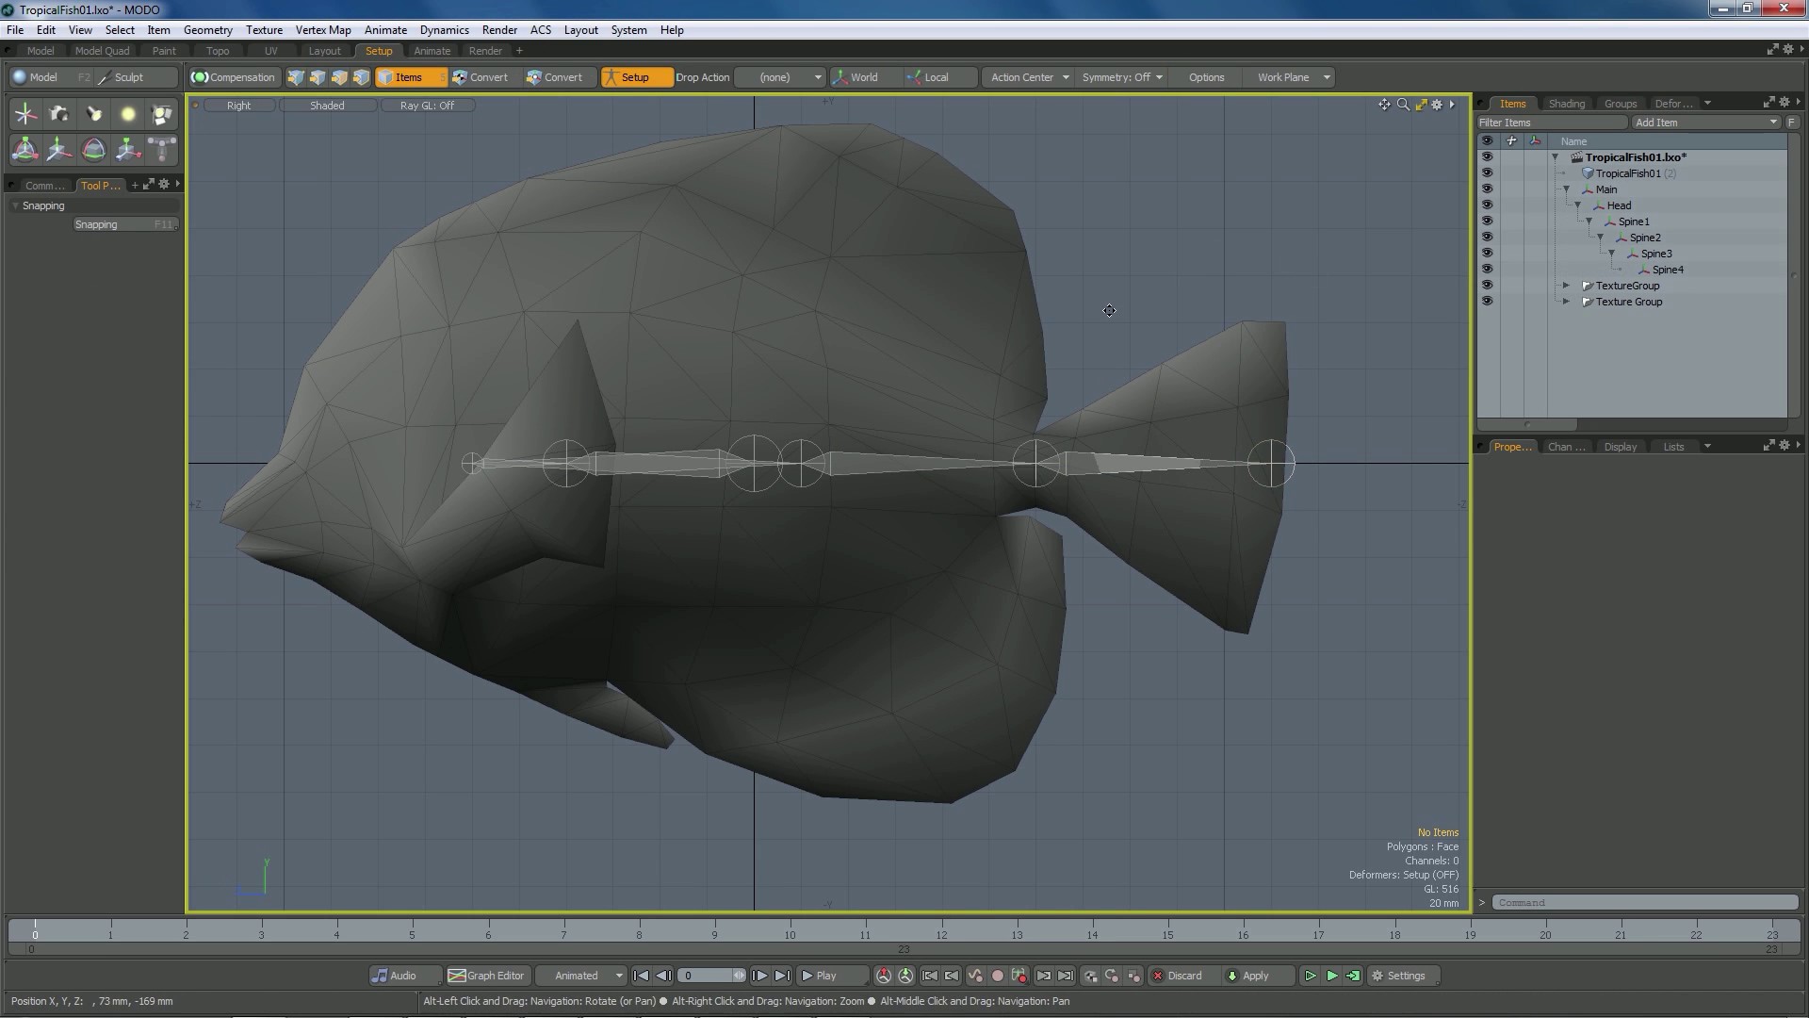
Bind the TropicalFish01 mesh to the Head-to-Spine4 joints
scroll(1091, 307, "down", 1)
left_click_drag(1090, 306, 1133, 325, "alt")
left_click(1617, 205)
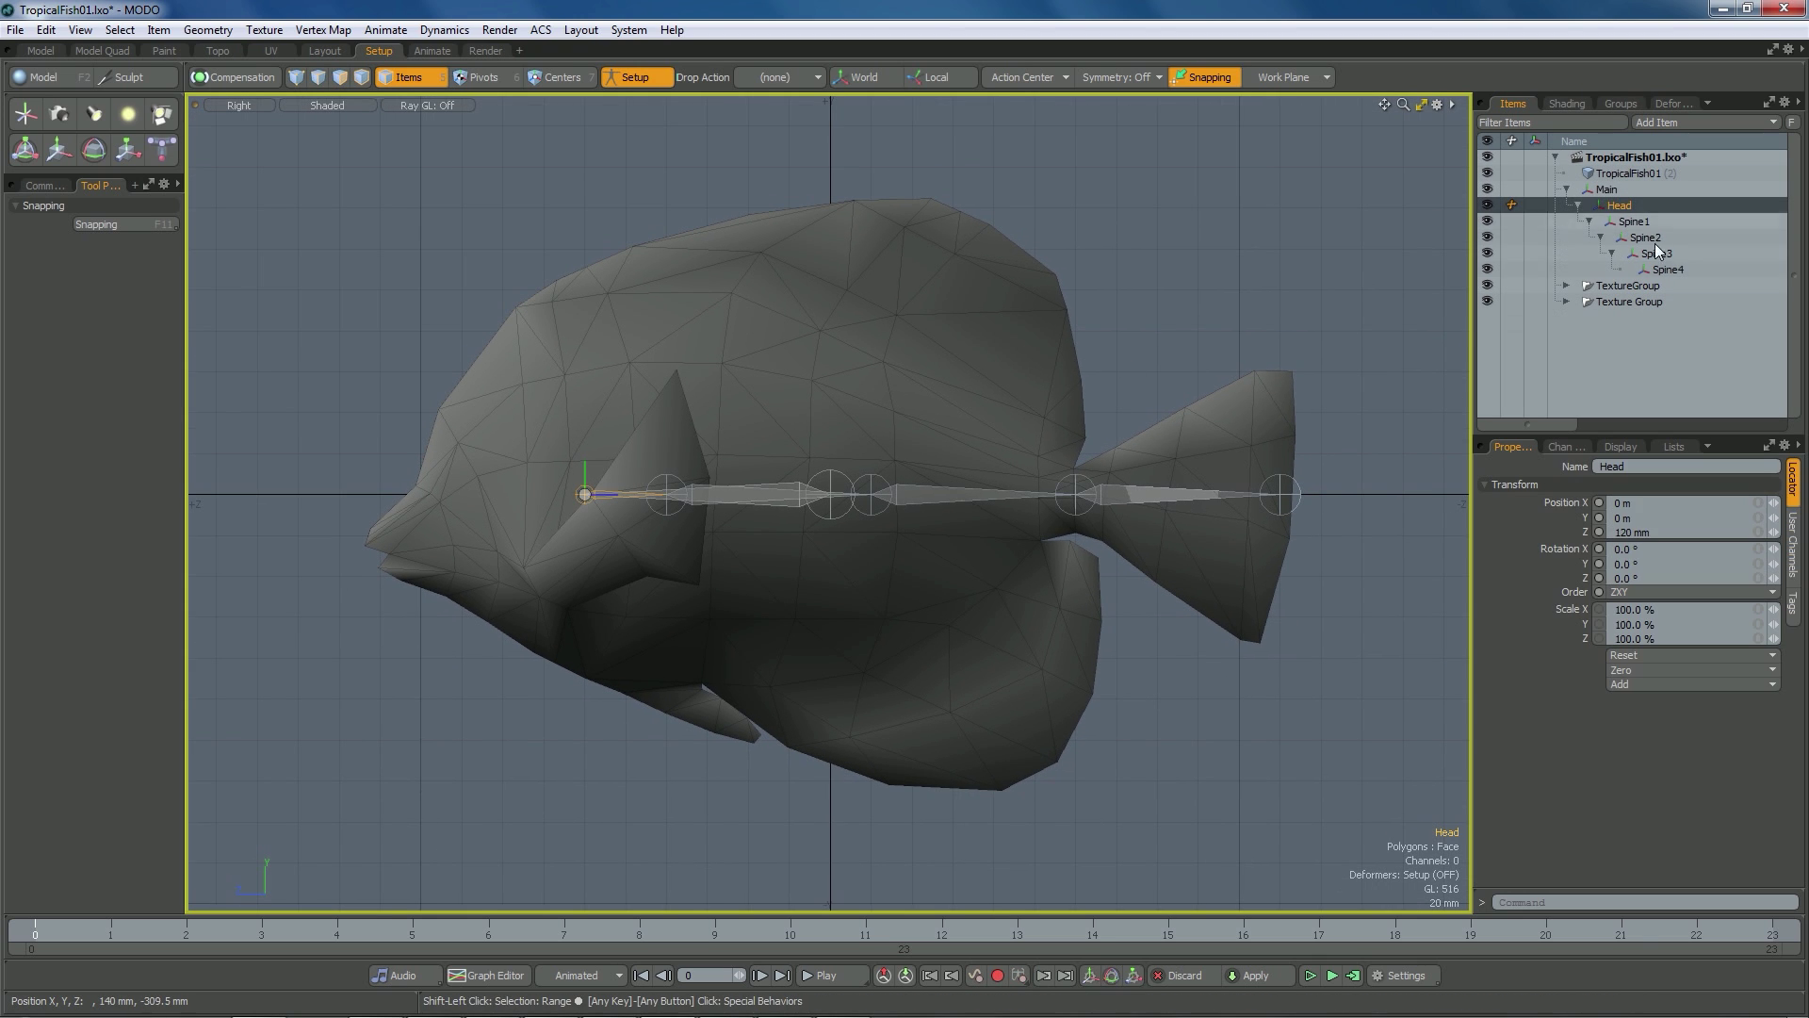
left_click(1671, 271, "shift")
left_click(1640, 173, "ctrl")
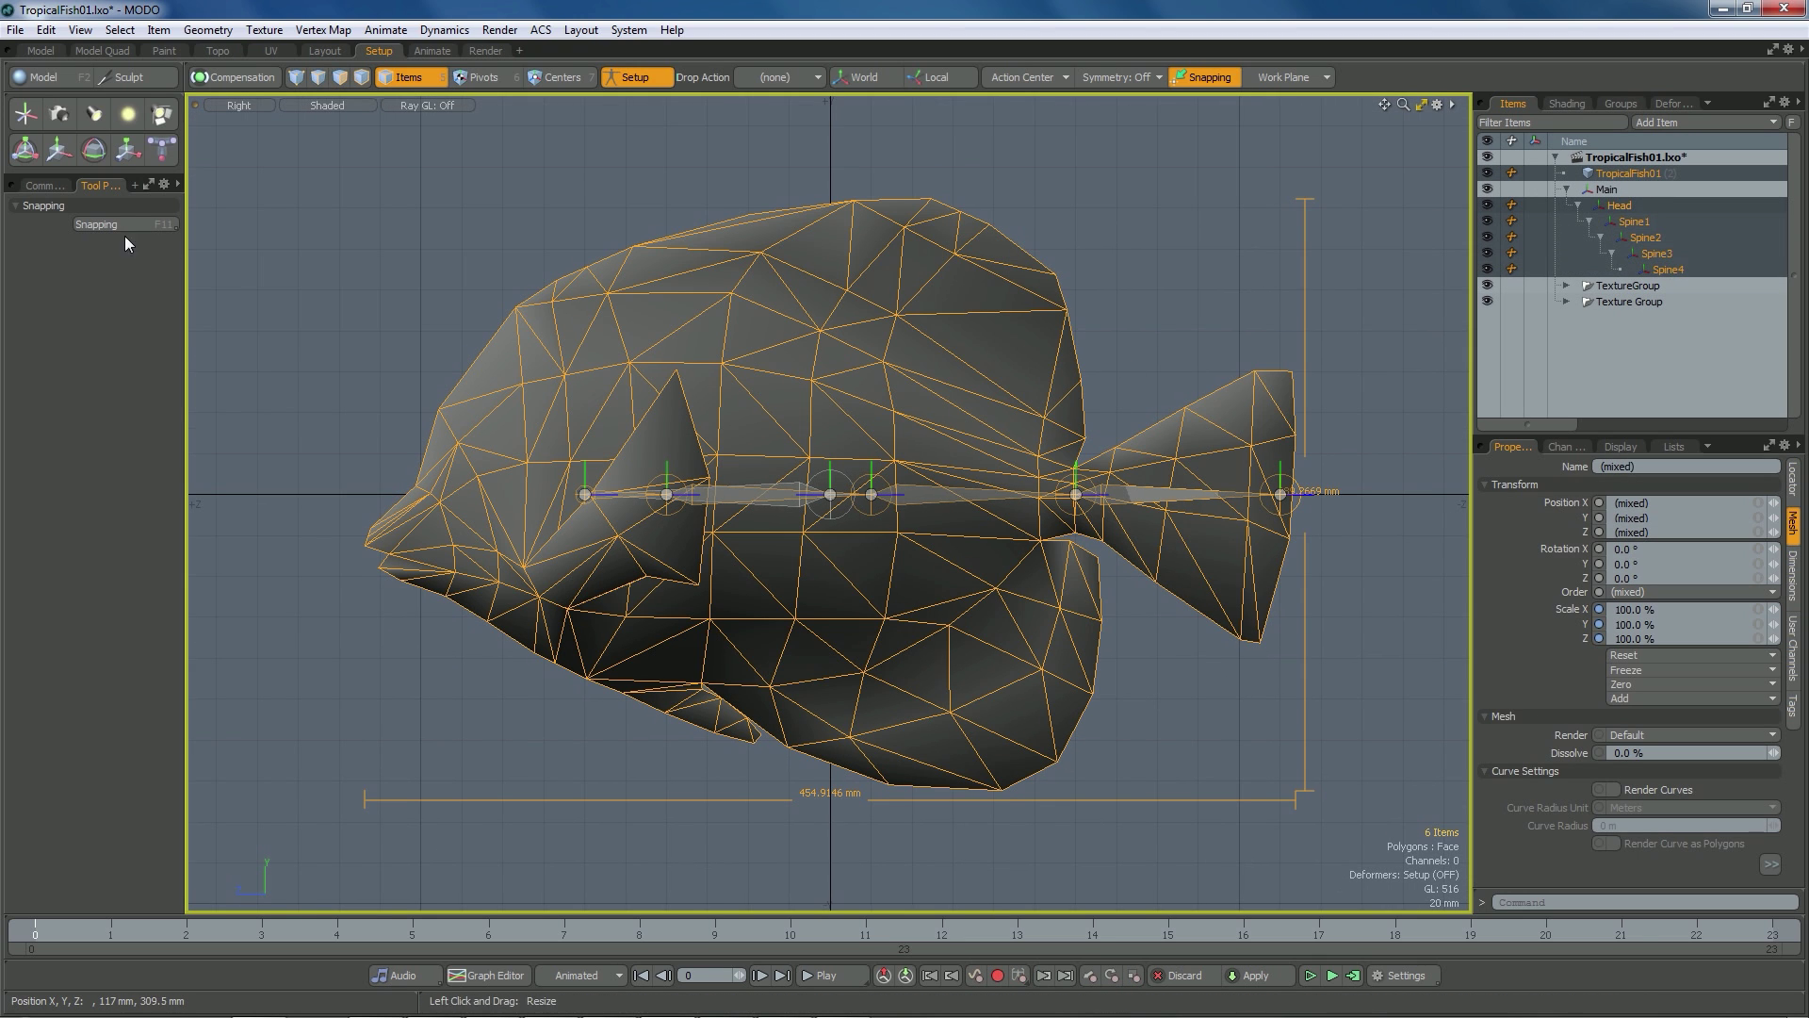
left_click(49, 187)
left_click(172, 495)
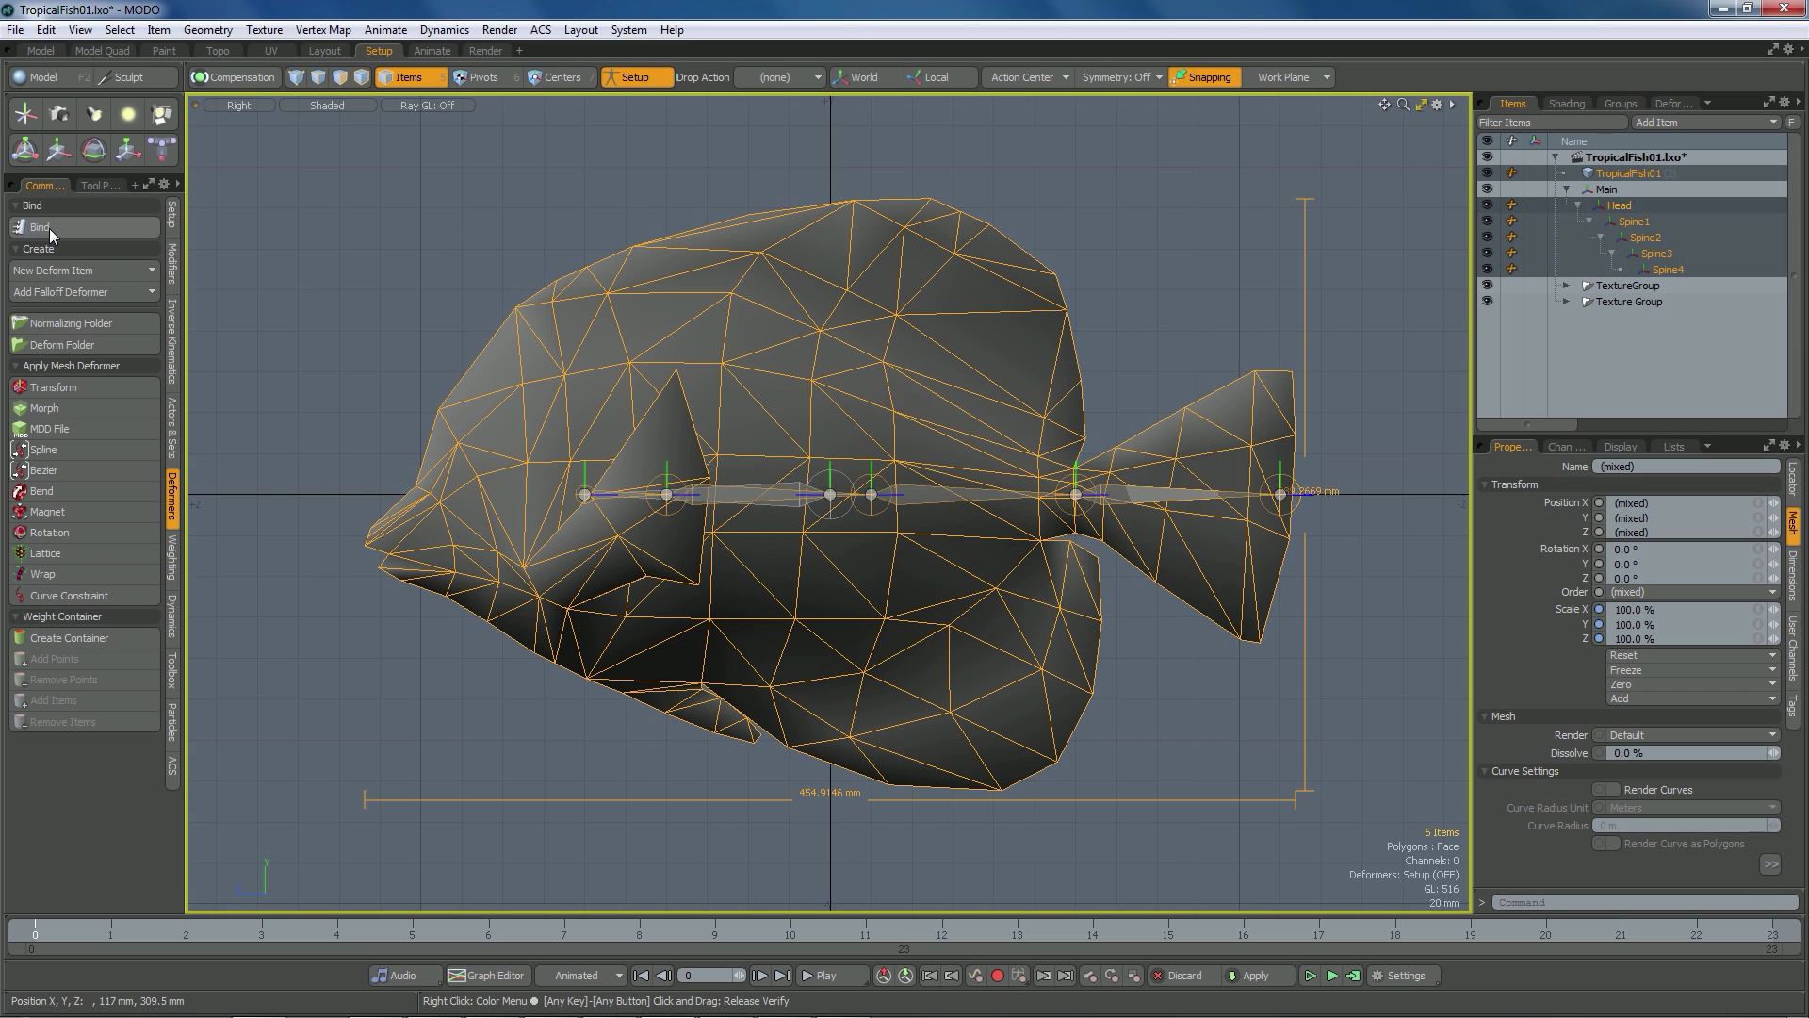
left_click(49, 228)
left_click(1291, 378)
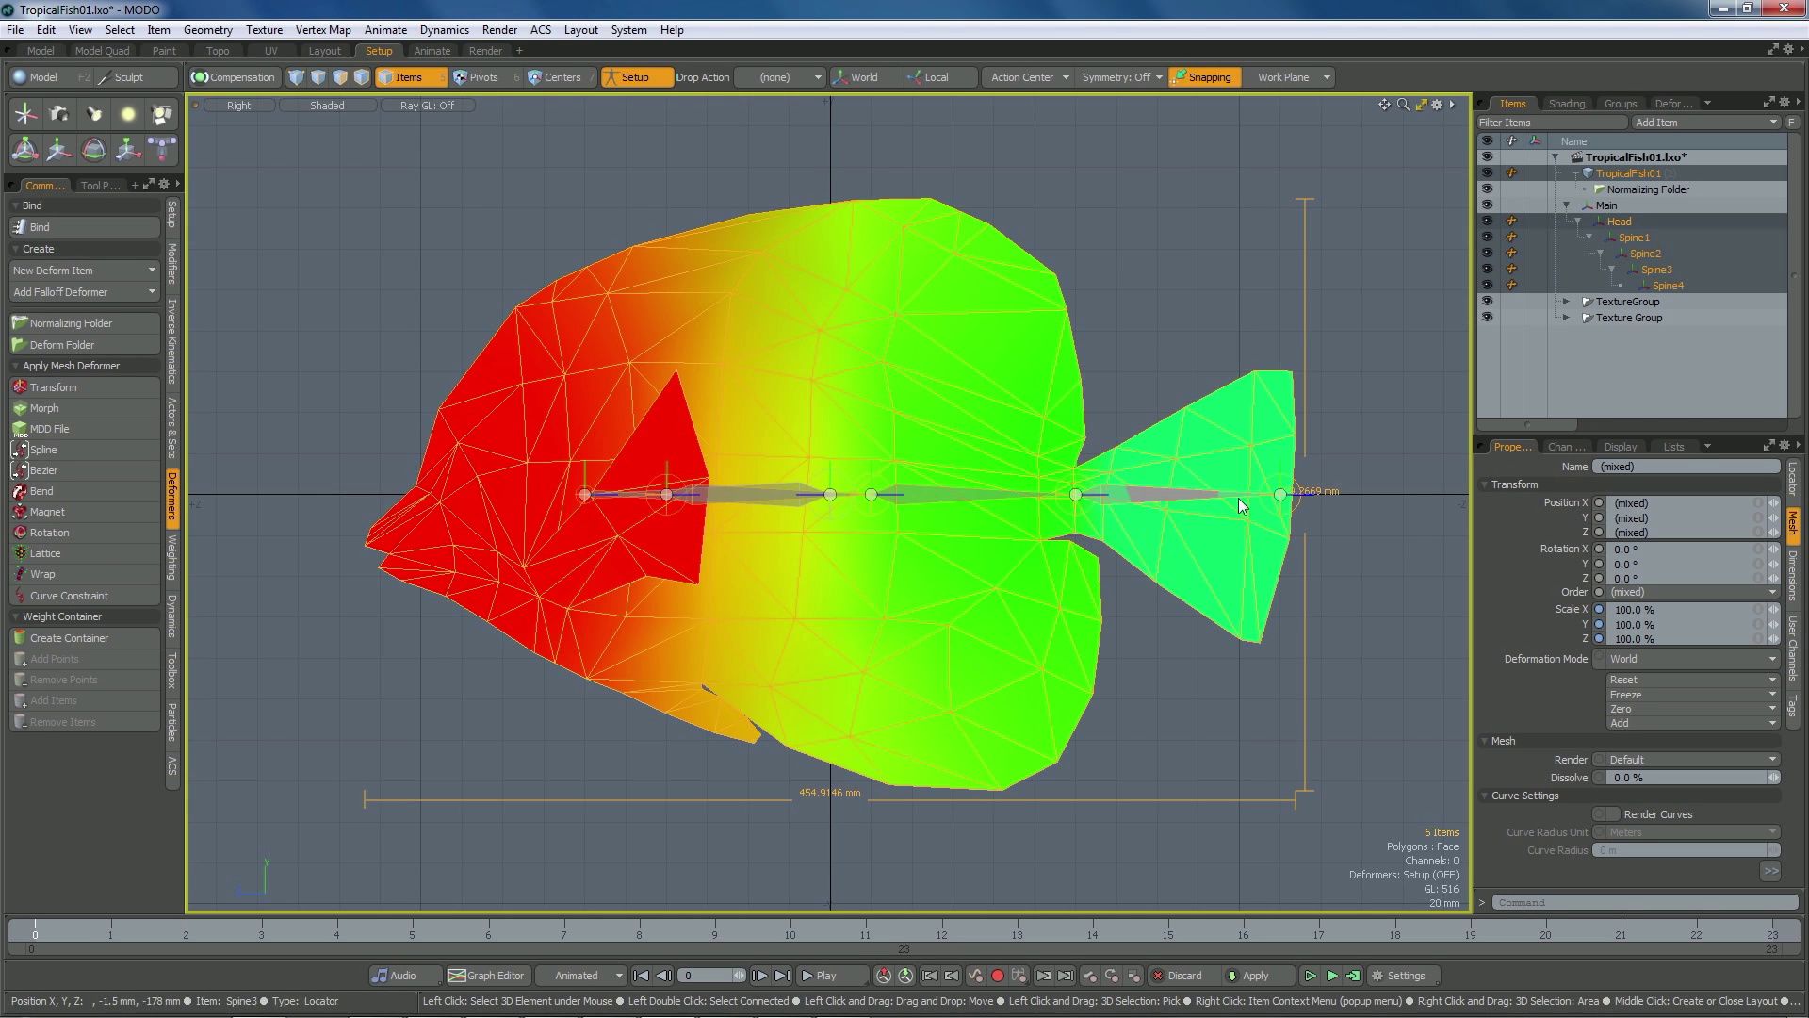
Delete the Spine4 end joint from the skeleton
left_click(1343, 471)
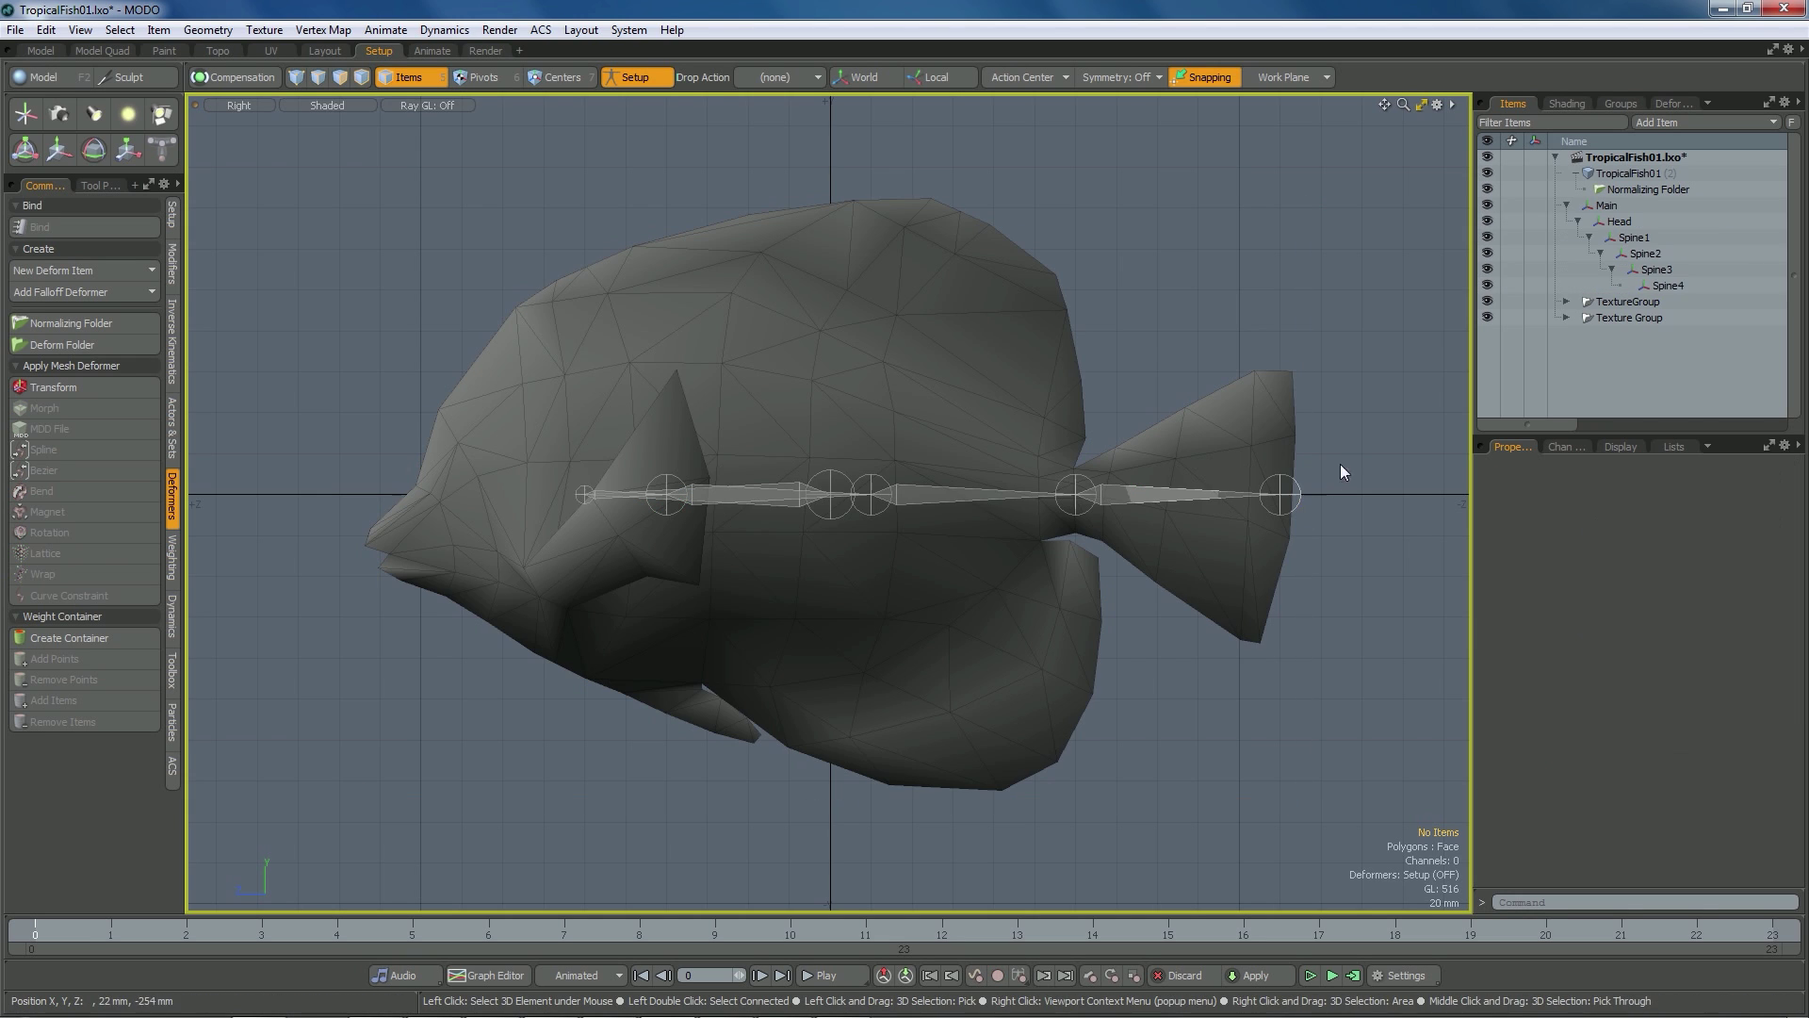
left_click(1297, 492)
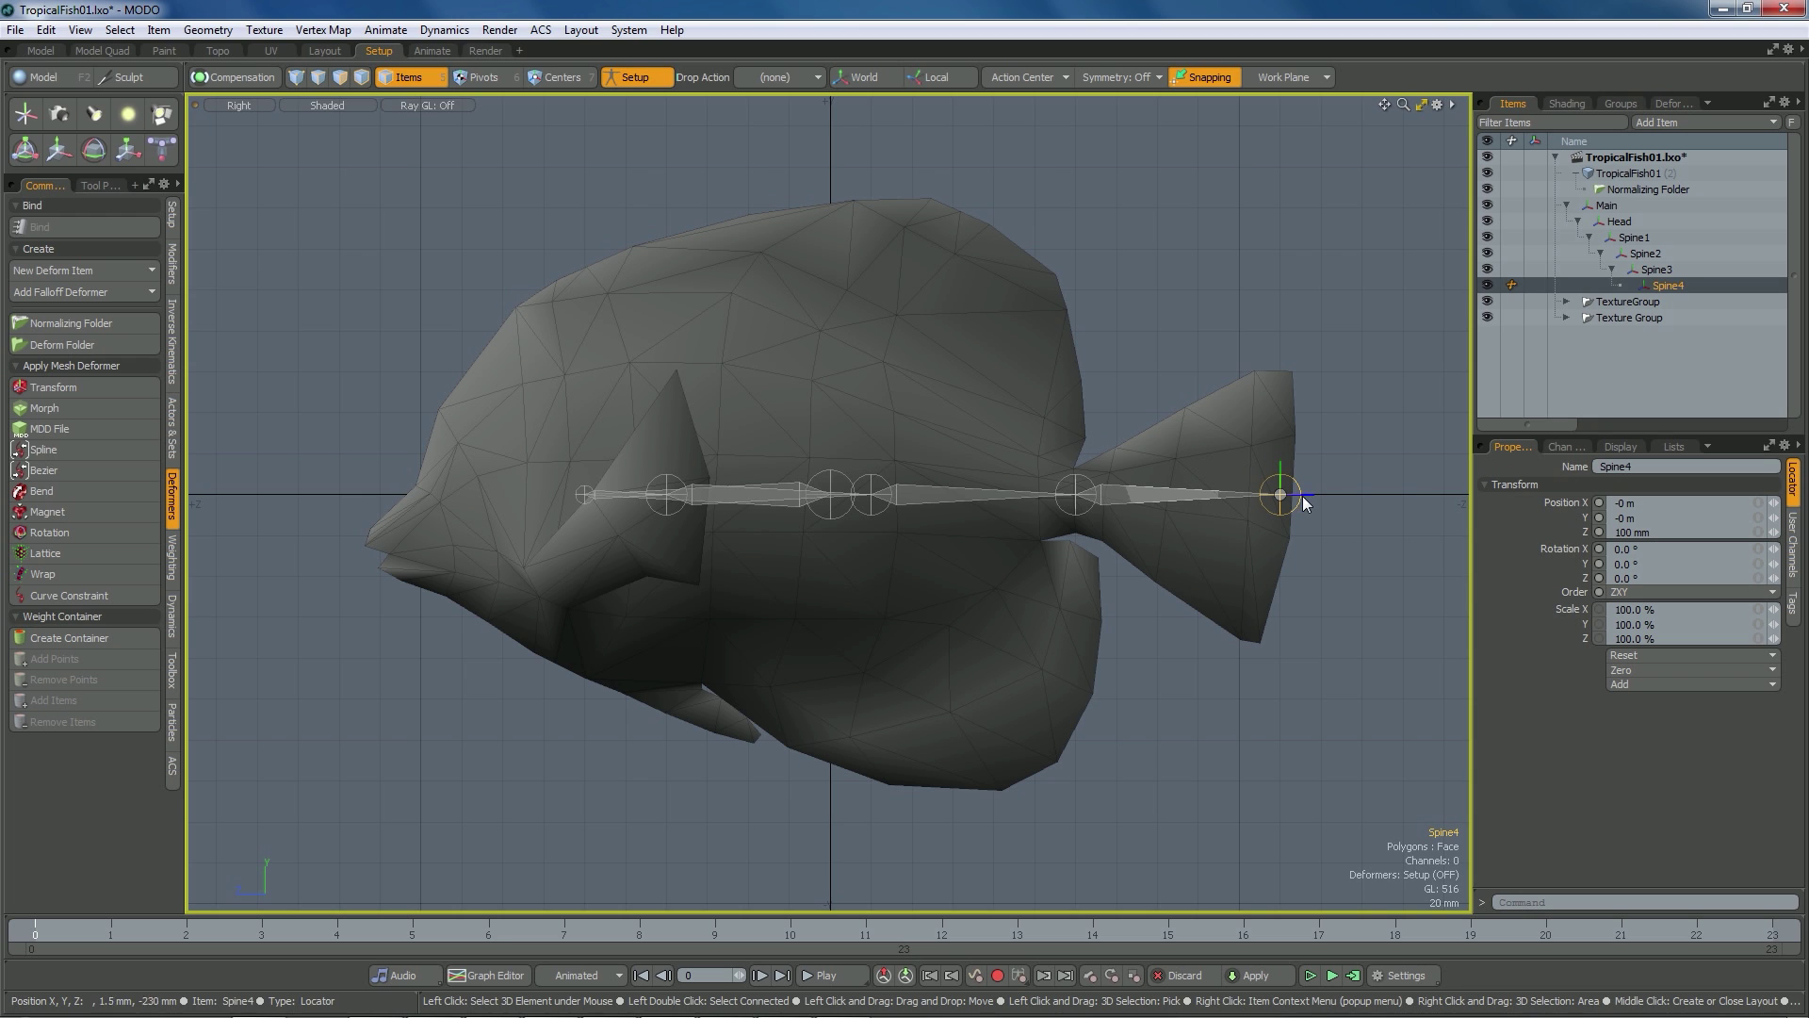
left_click(1164, 494)
left_click(1300, 494)
key("Delete")
Inspect the weight influence of the Spine3, Spine2, Spine1 and Head joints on the mesh one at a time
left_click(1093, 494)
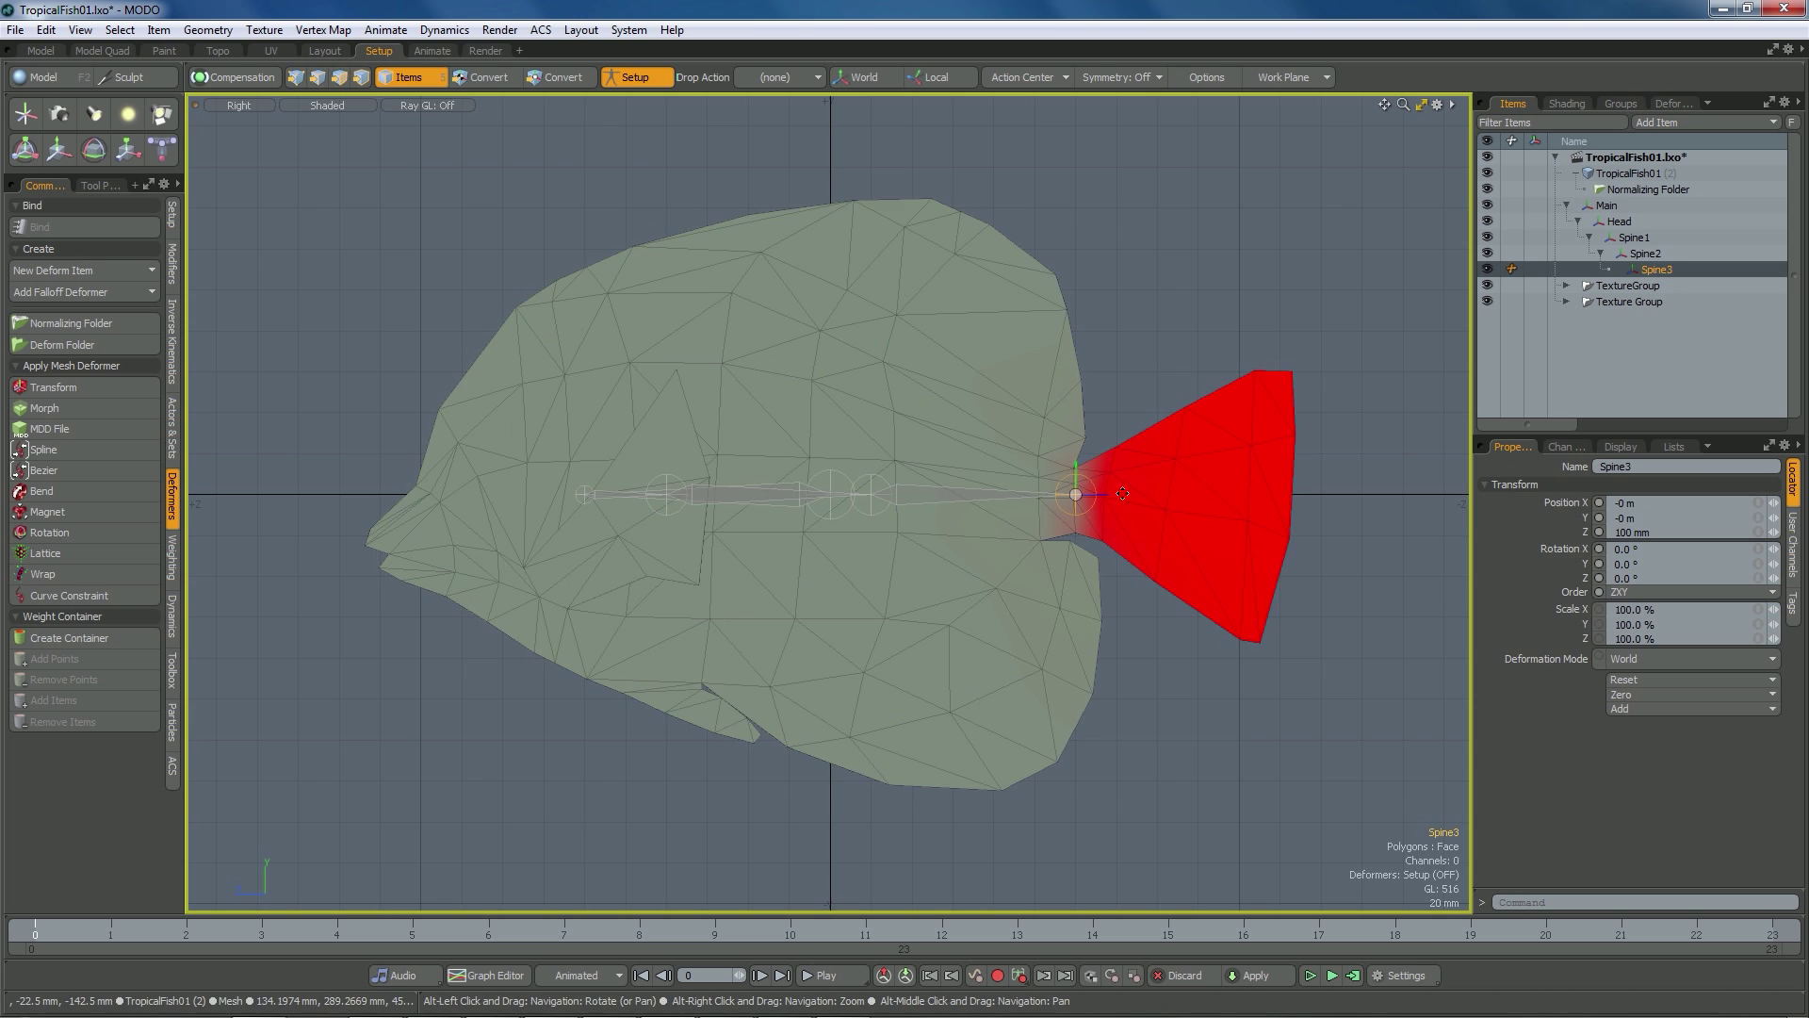
left_click_drag(743, 496, 955, 486, "alt")
left_click(956, 486)
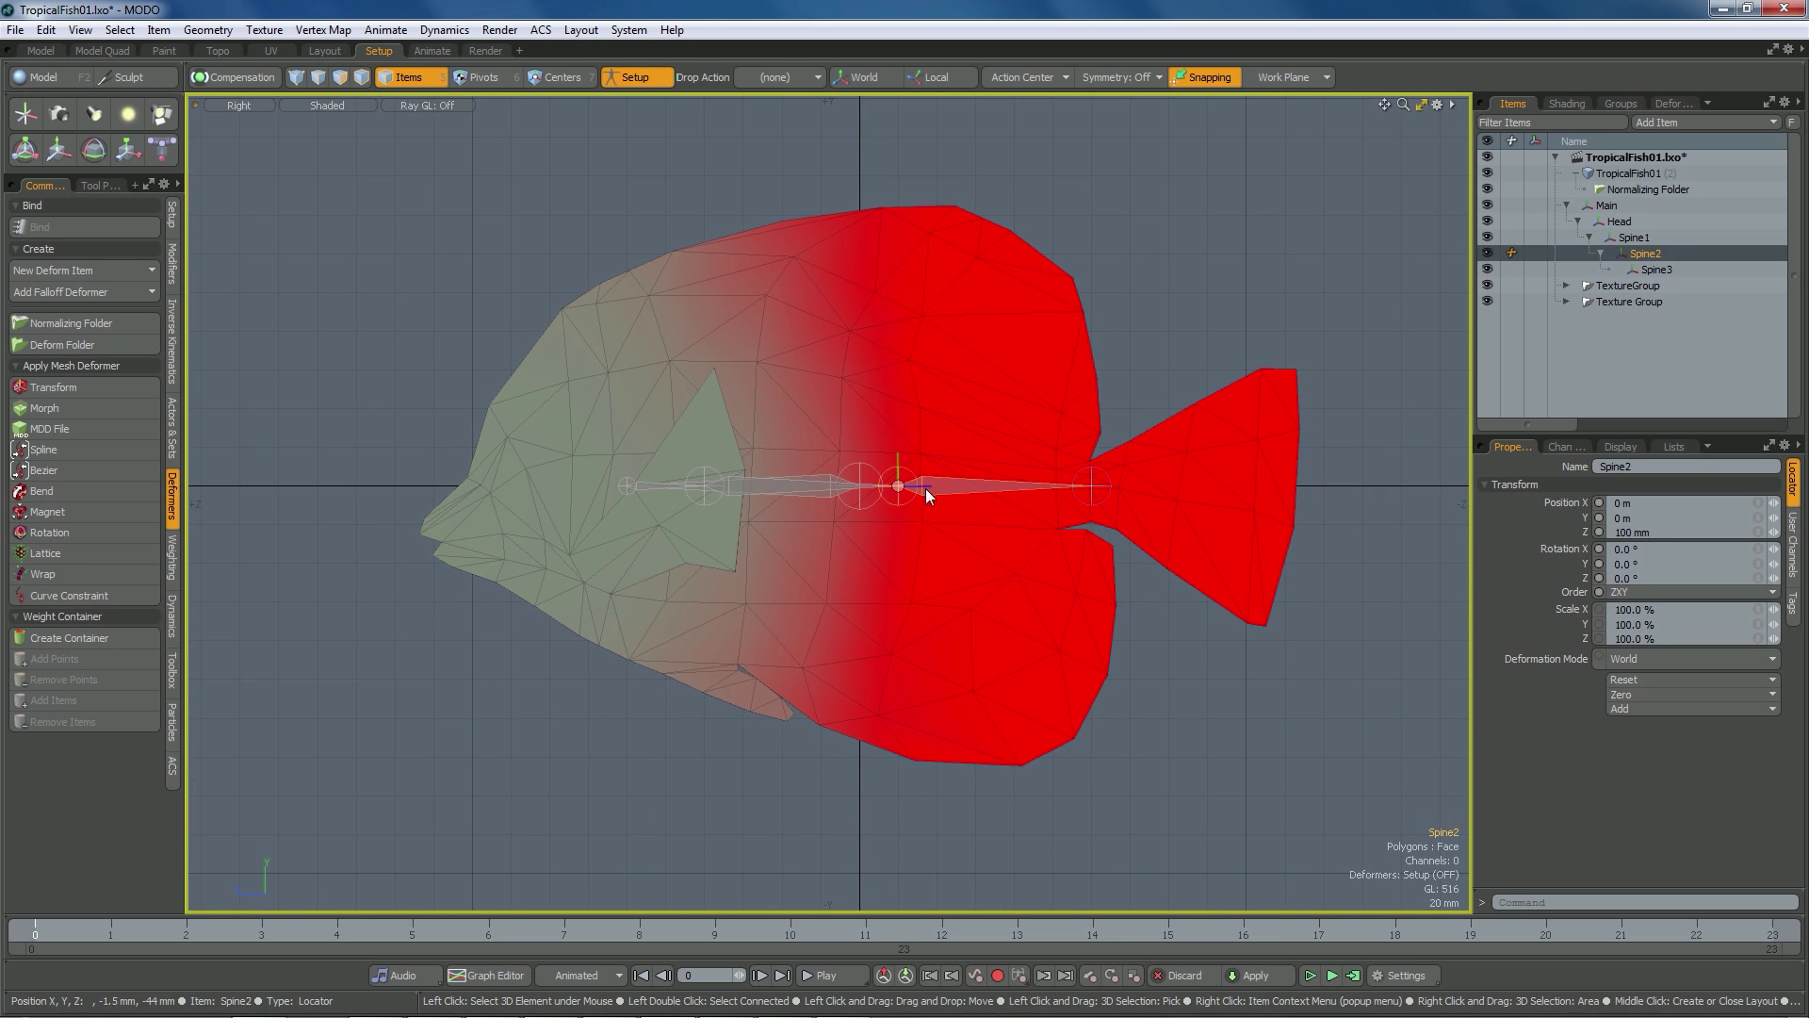
left_click(830, 494)
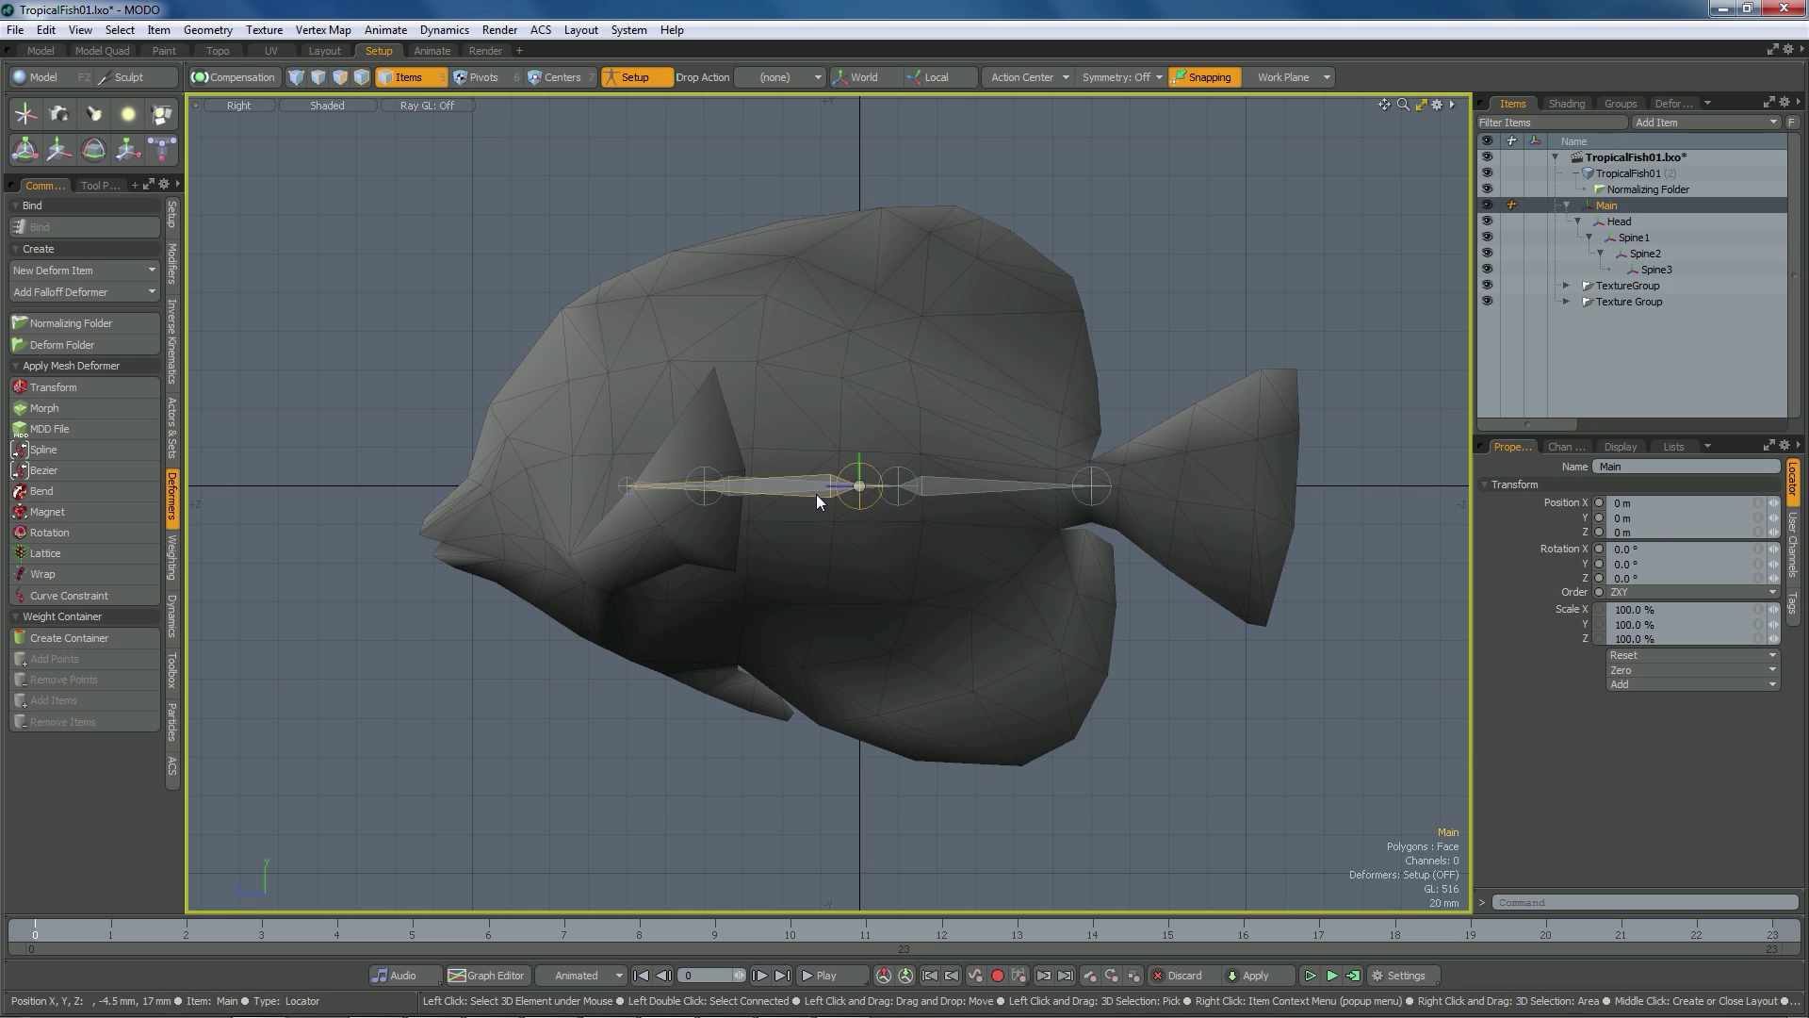
left_click(708, 468)
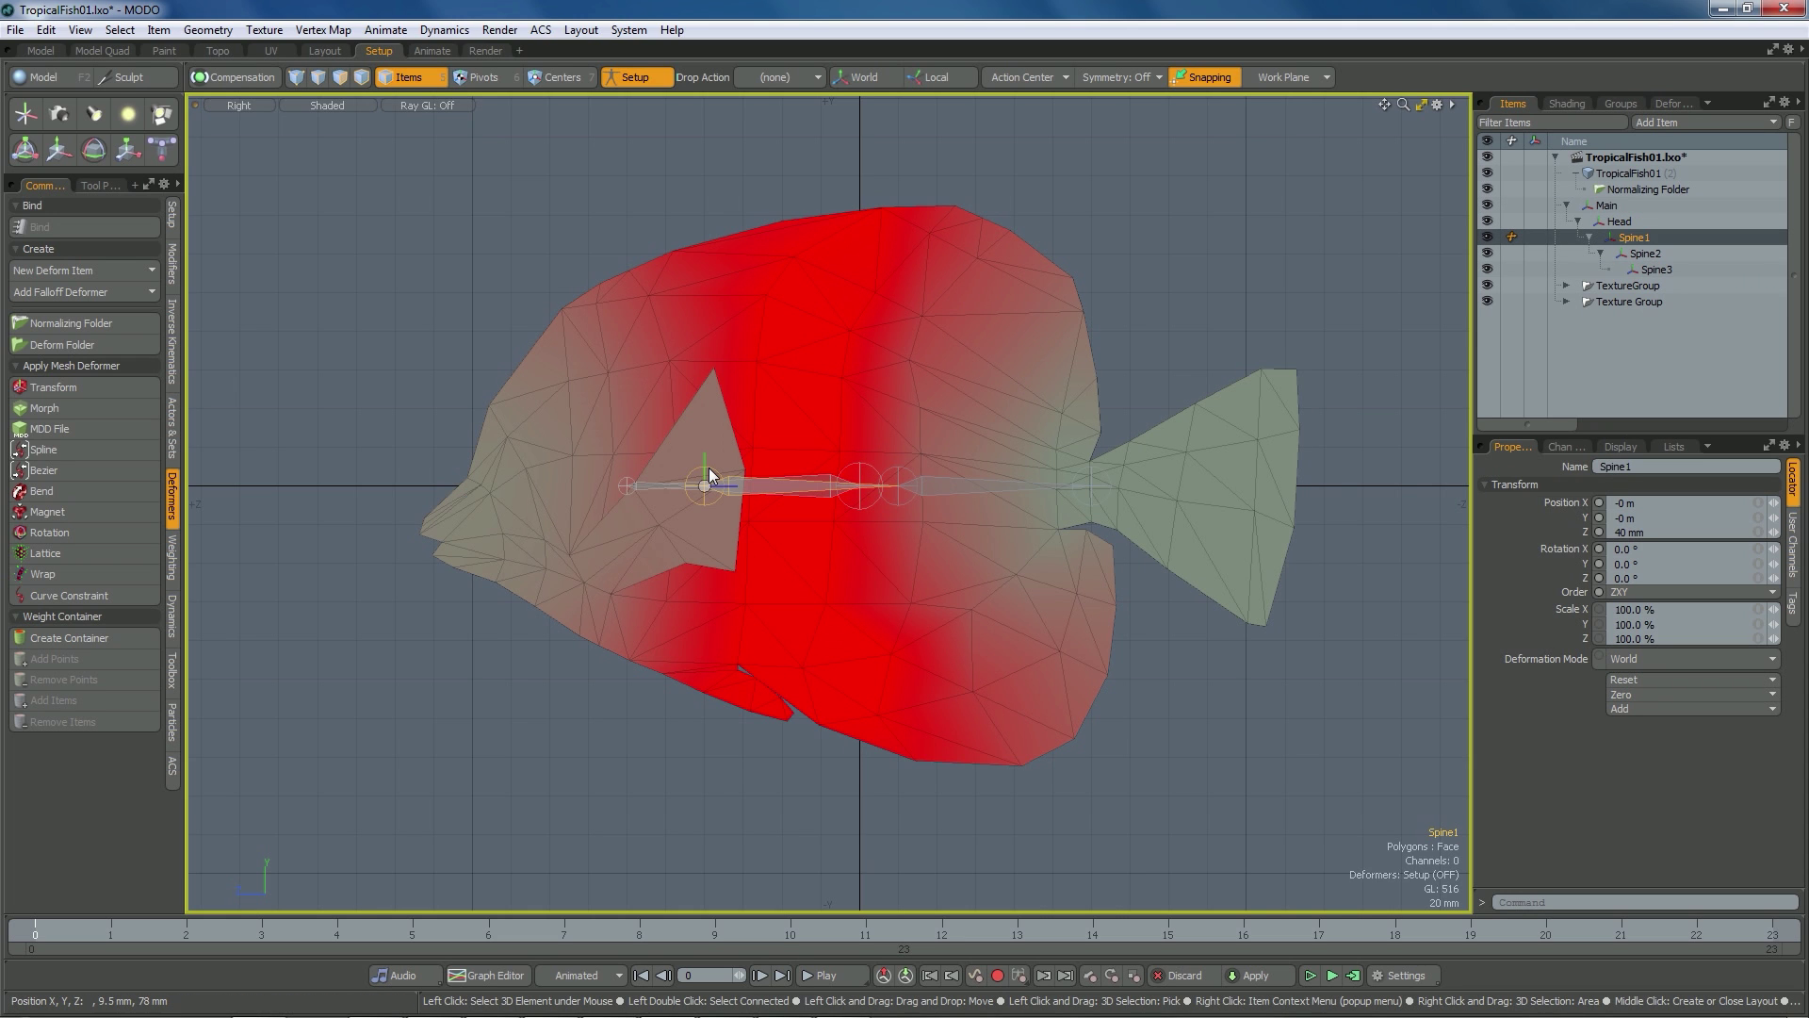
left_click(626, 483)
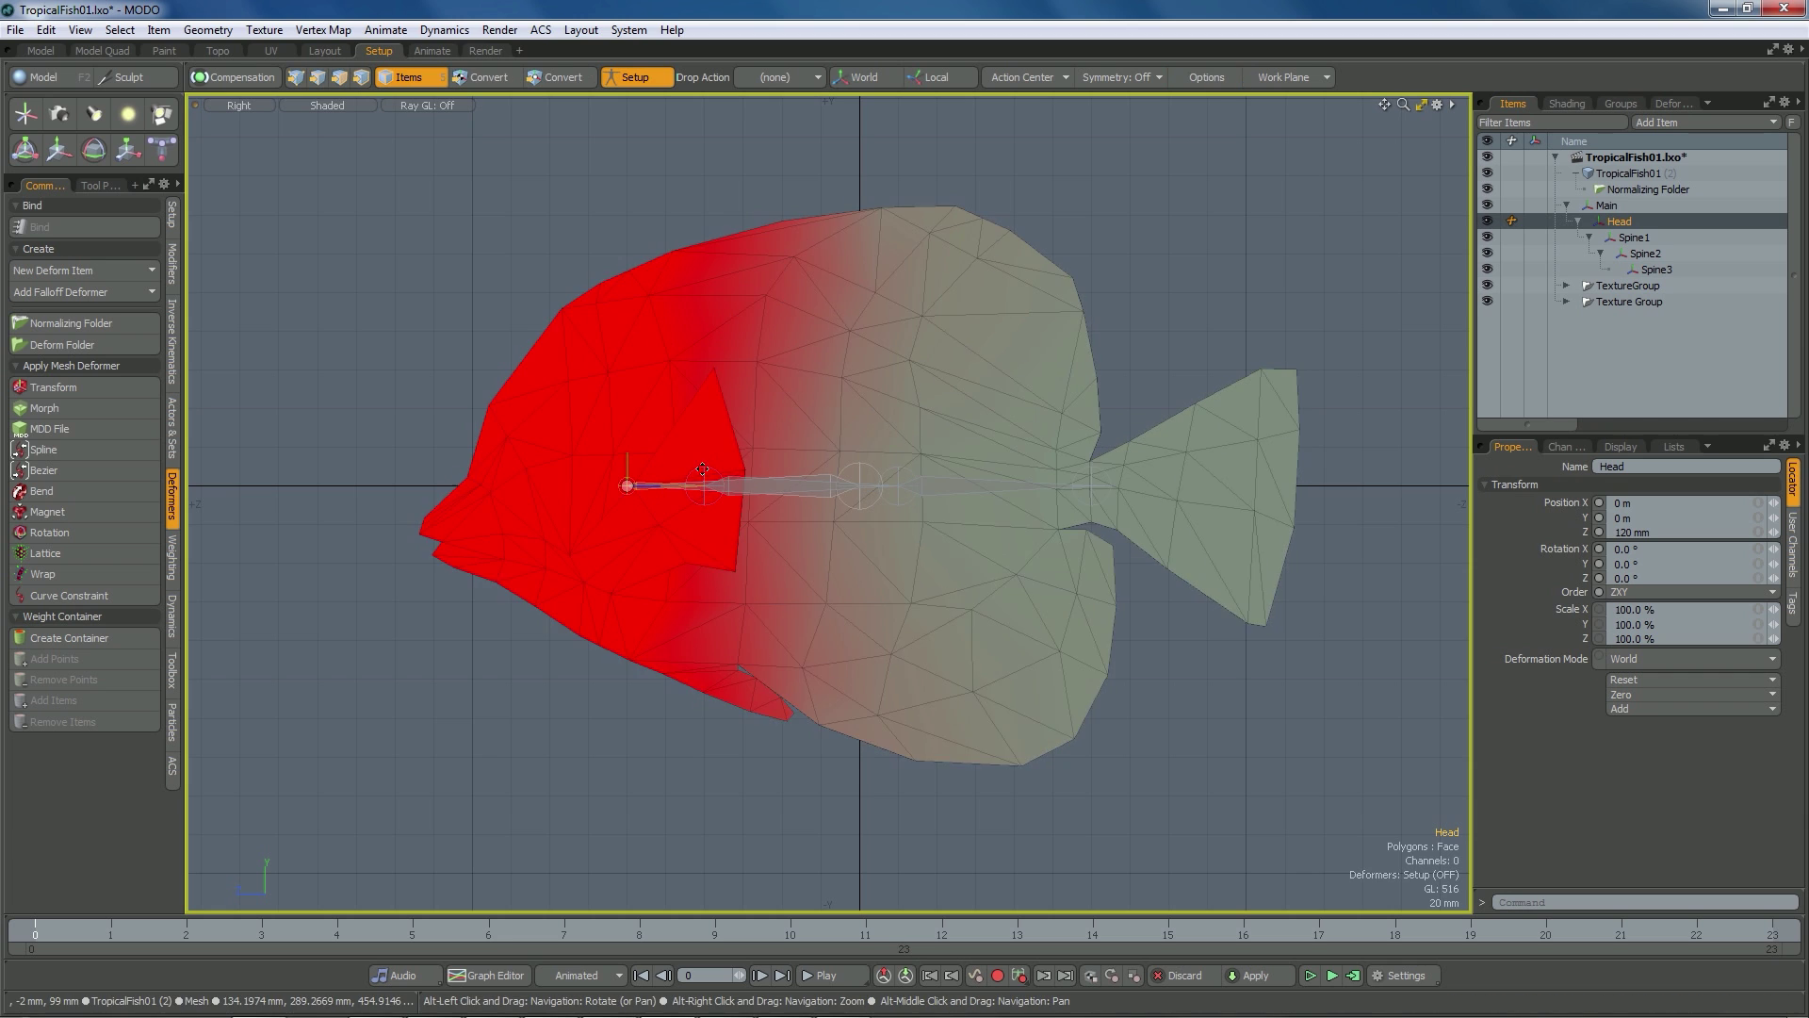
left_click_drag(625, 482, 737, 495, "alt")
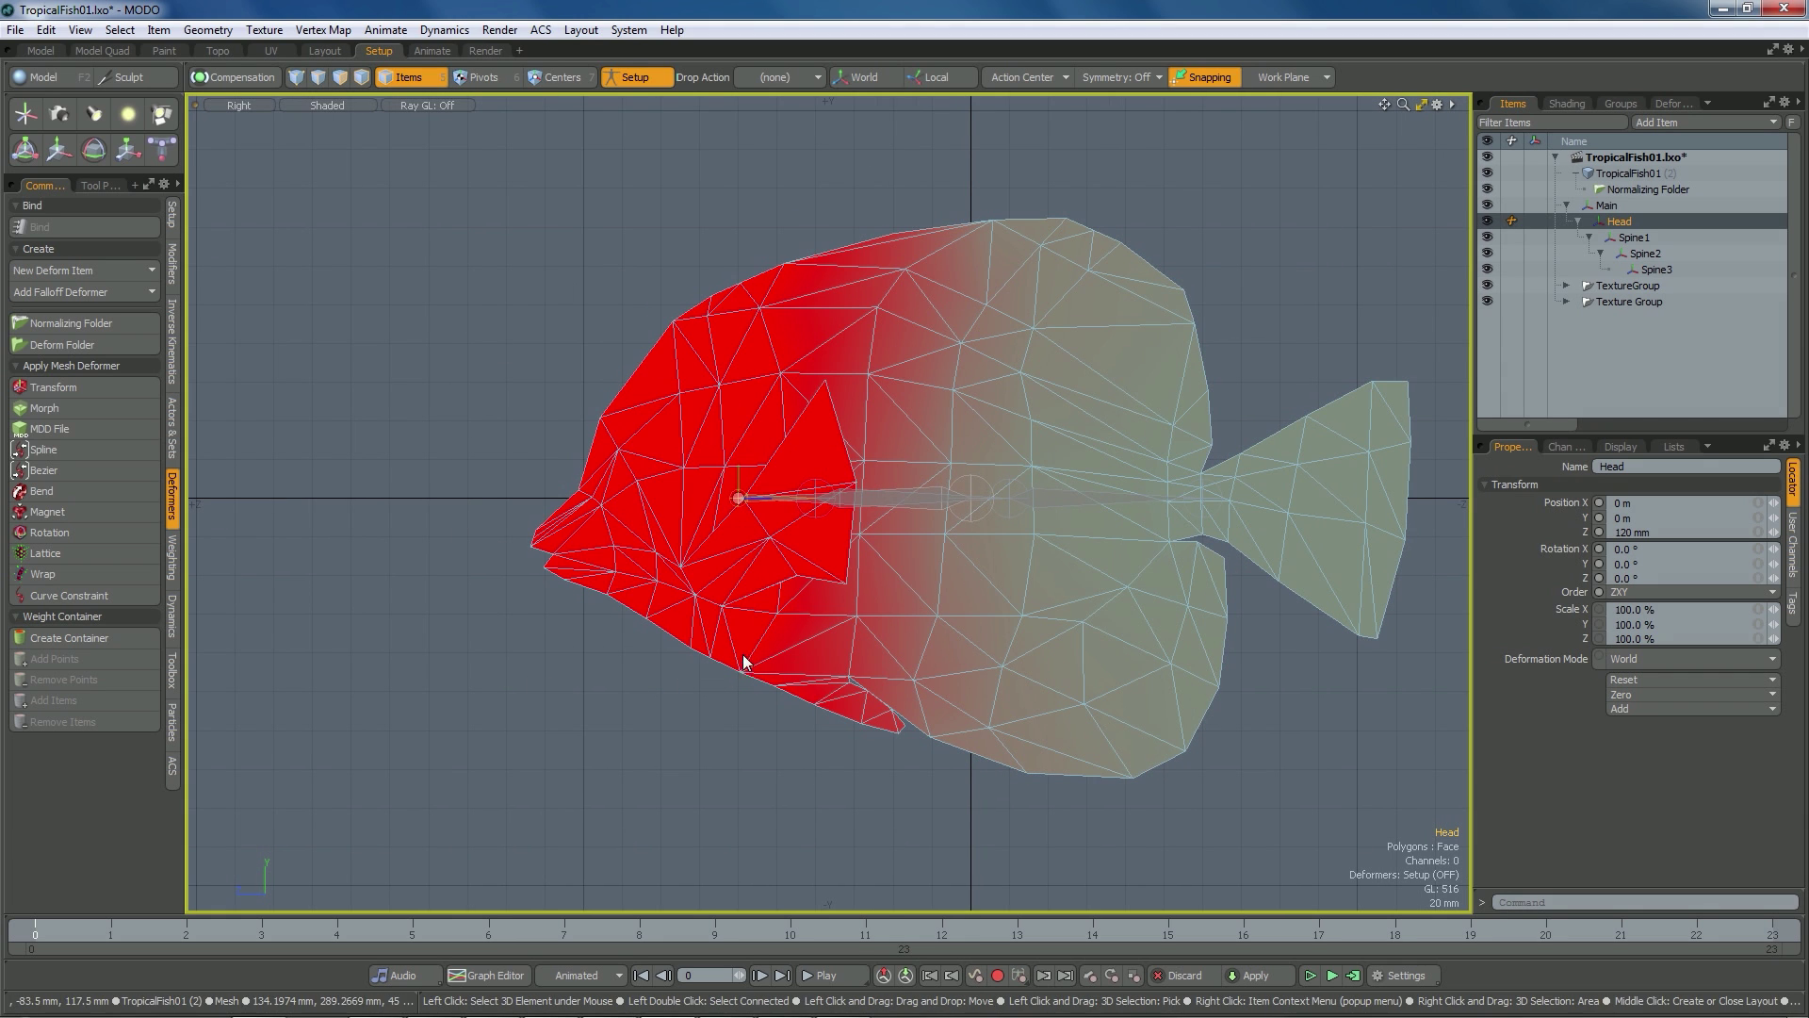
Check the Head joint's weight percentages on the vertices of the fish's face with Adjust Weights
key("1")
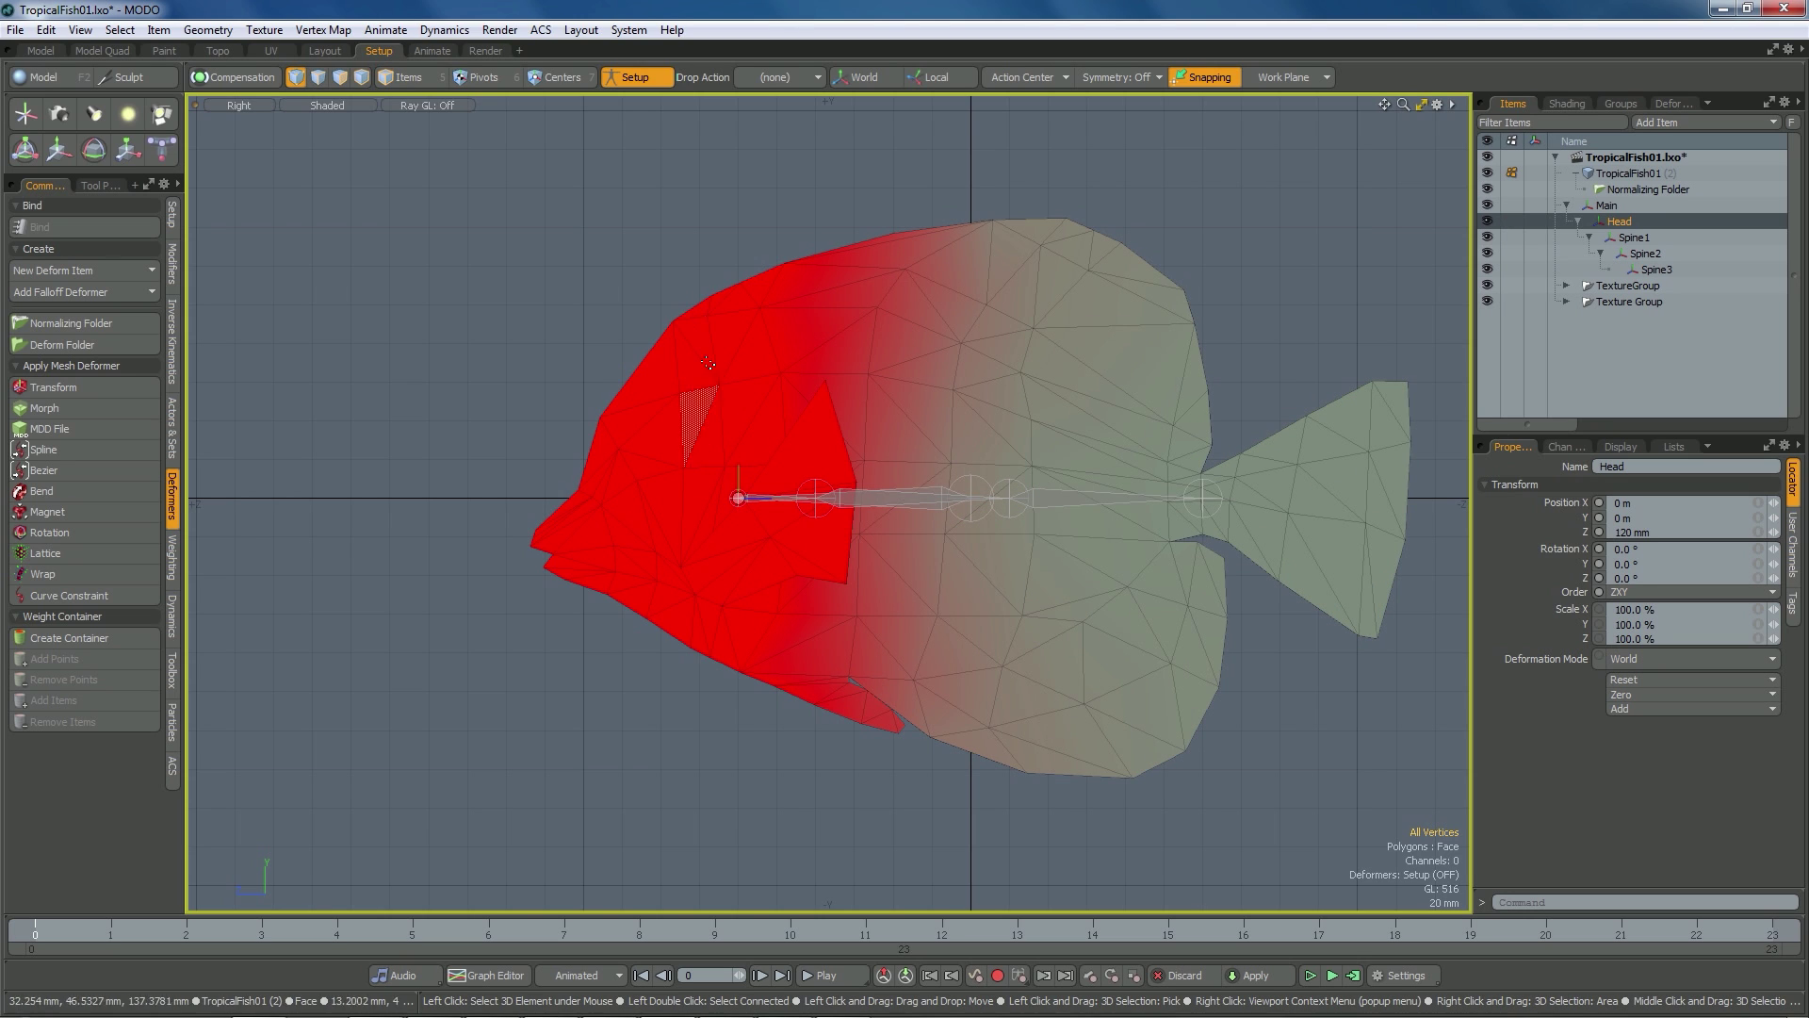
left_click_drag(635, 213, 407, 788)
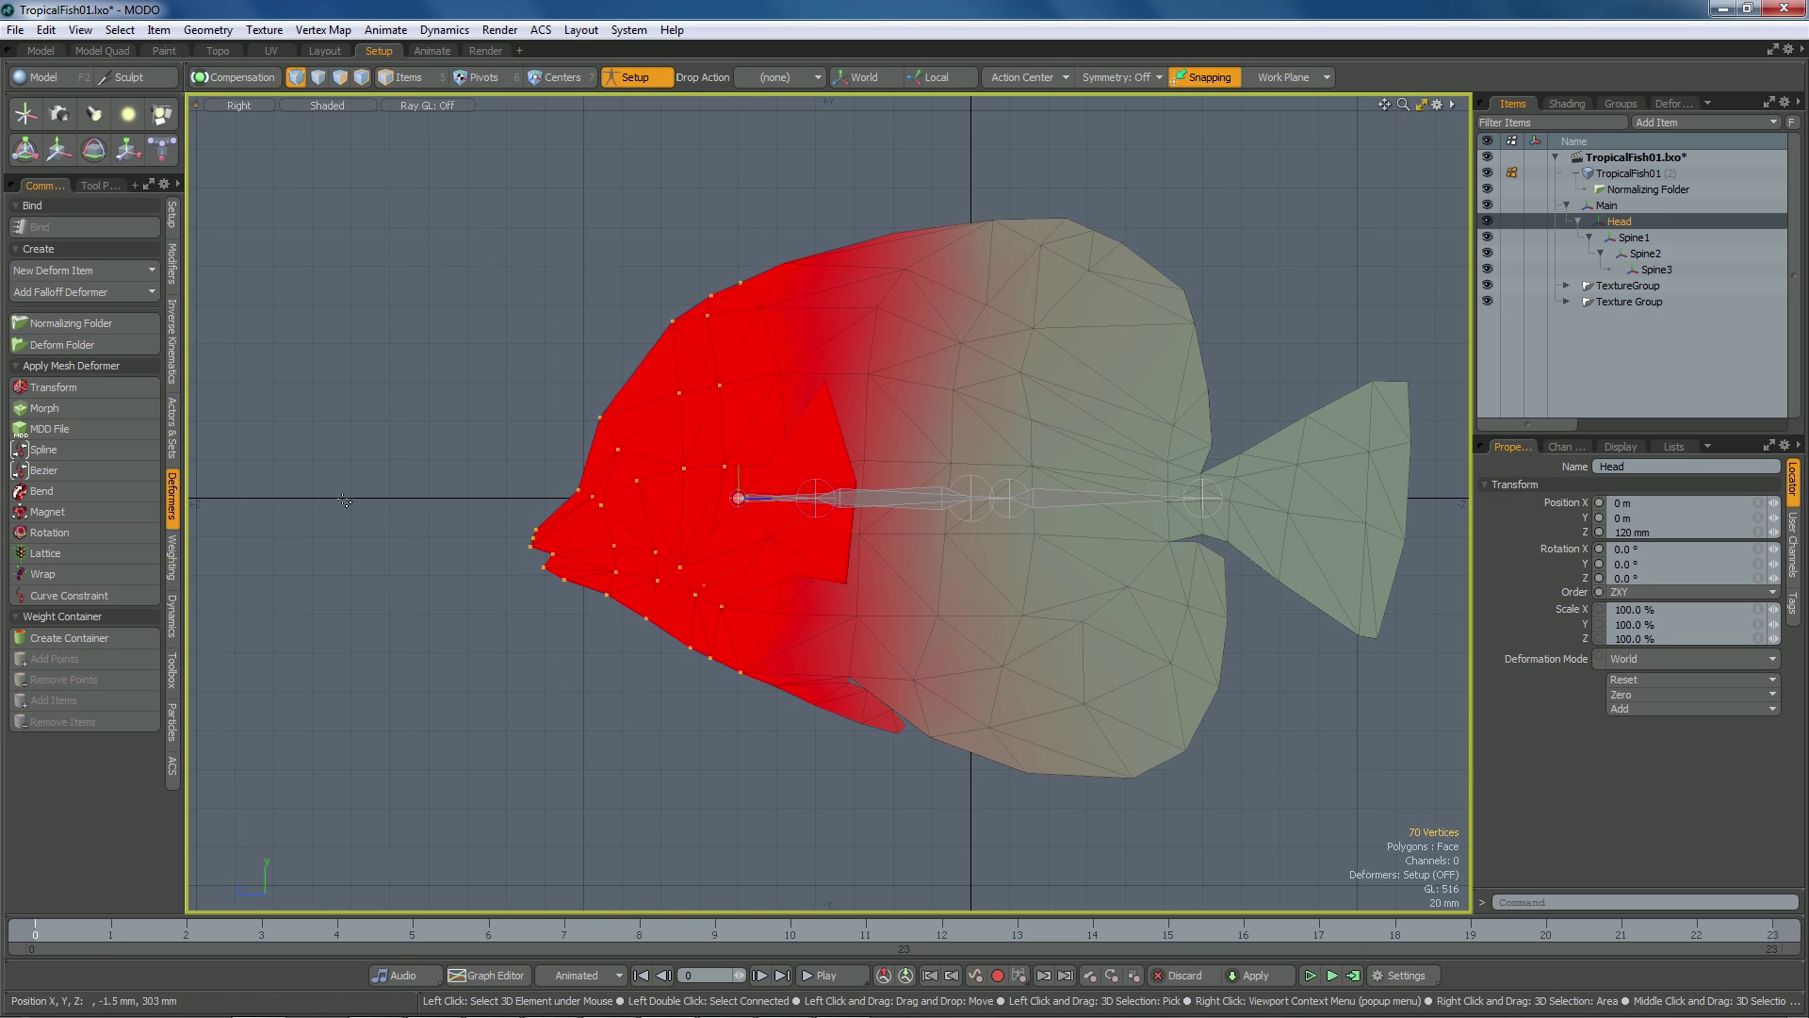
left_click(173, 560)
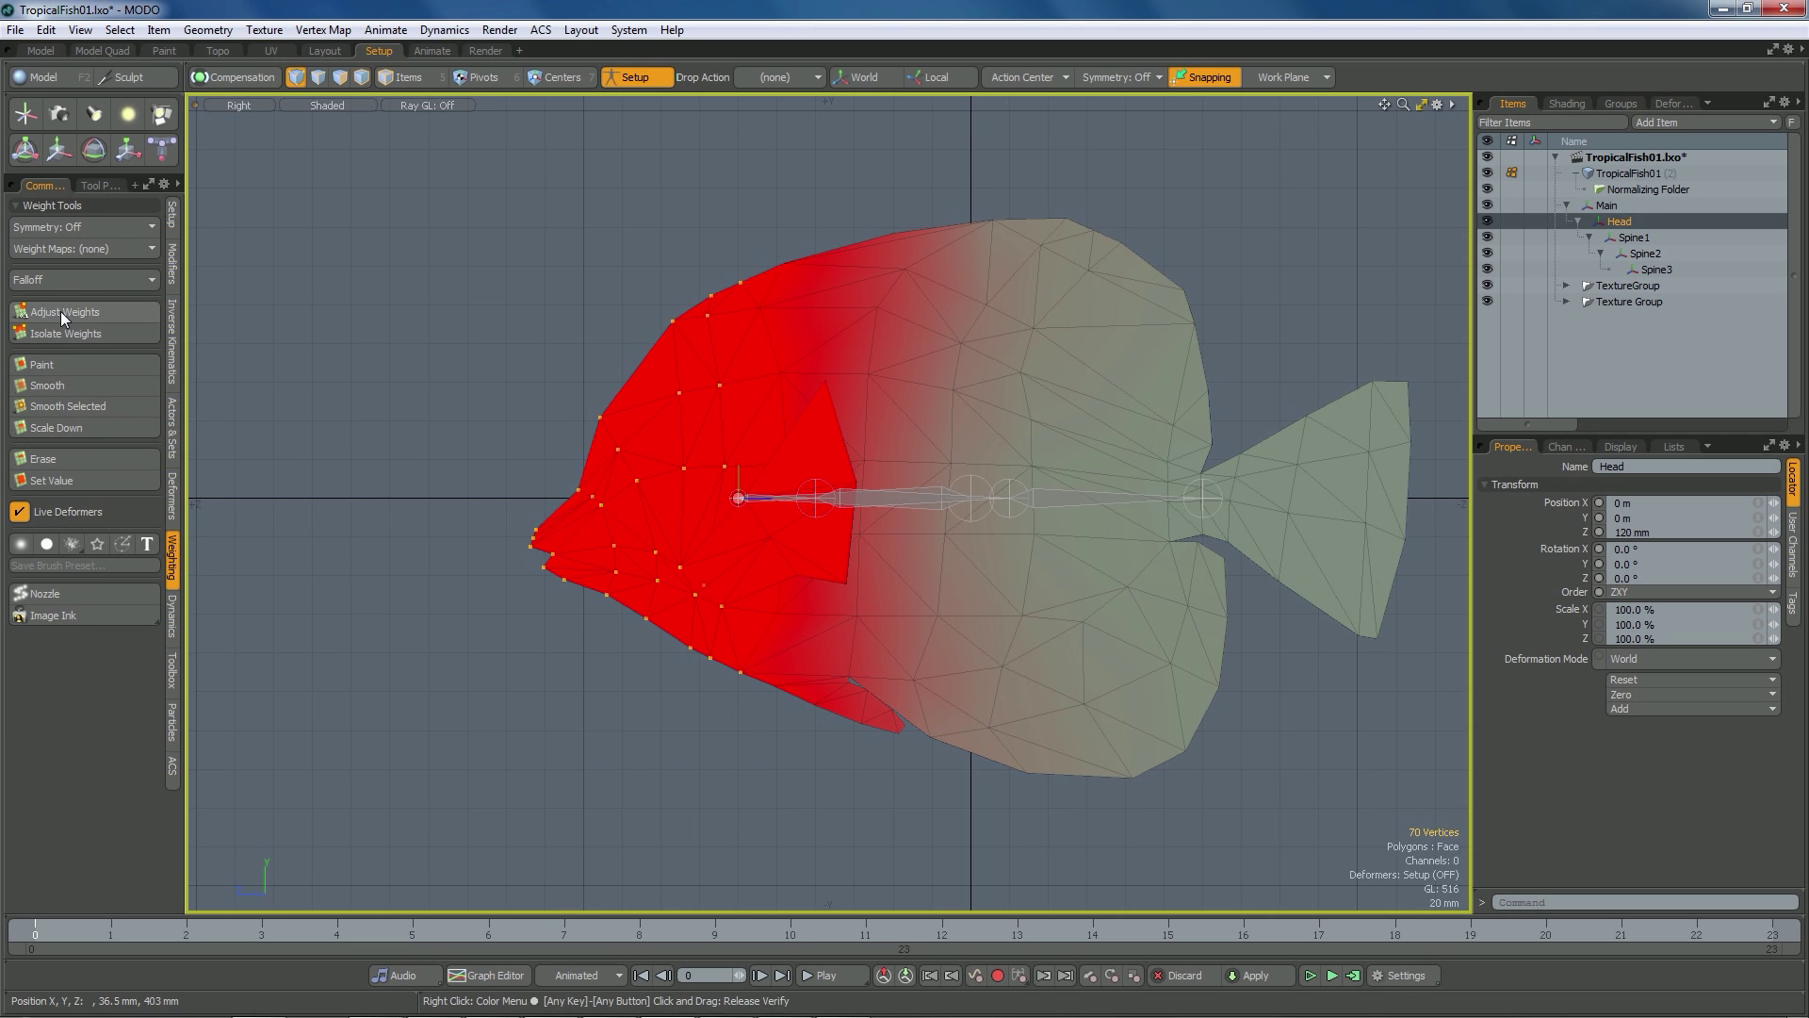
left_click(62, 312)
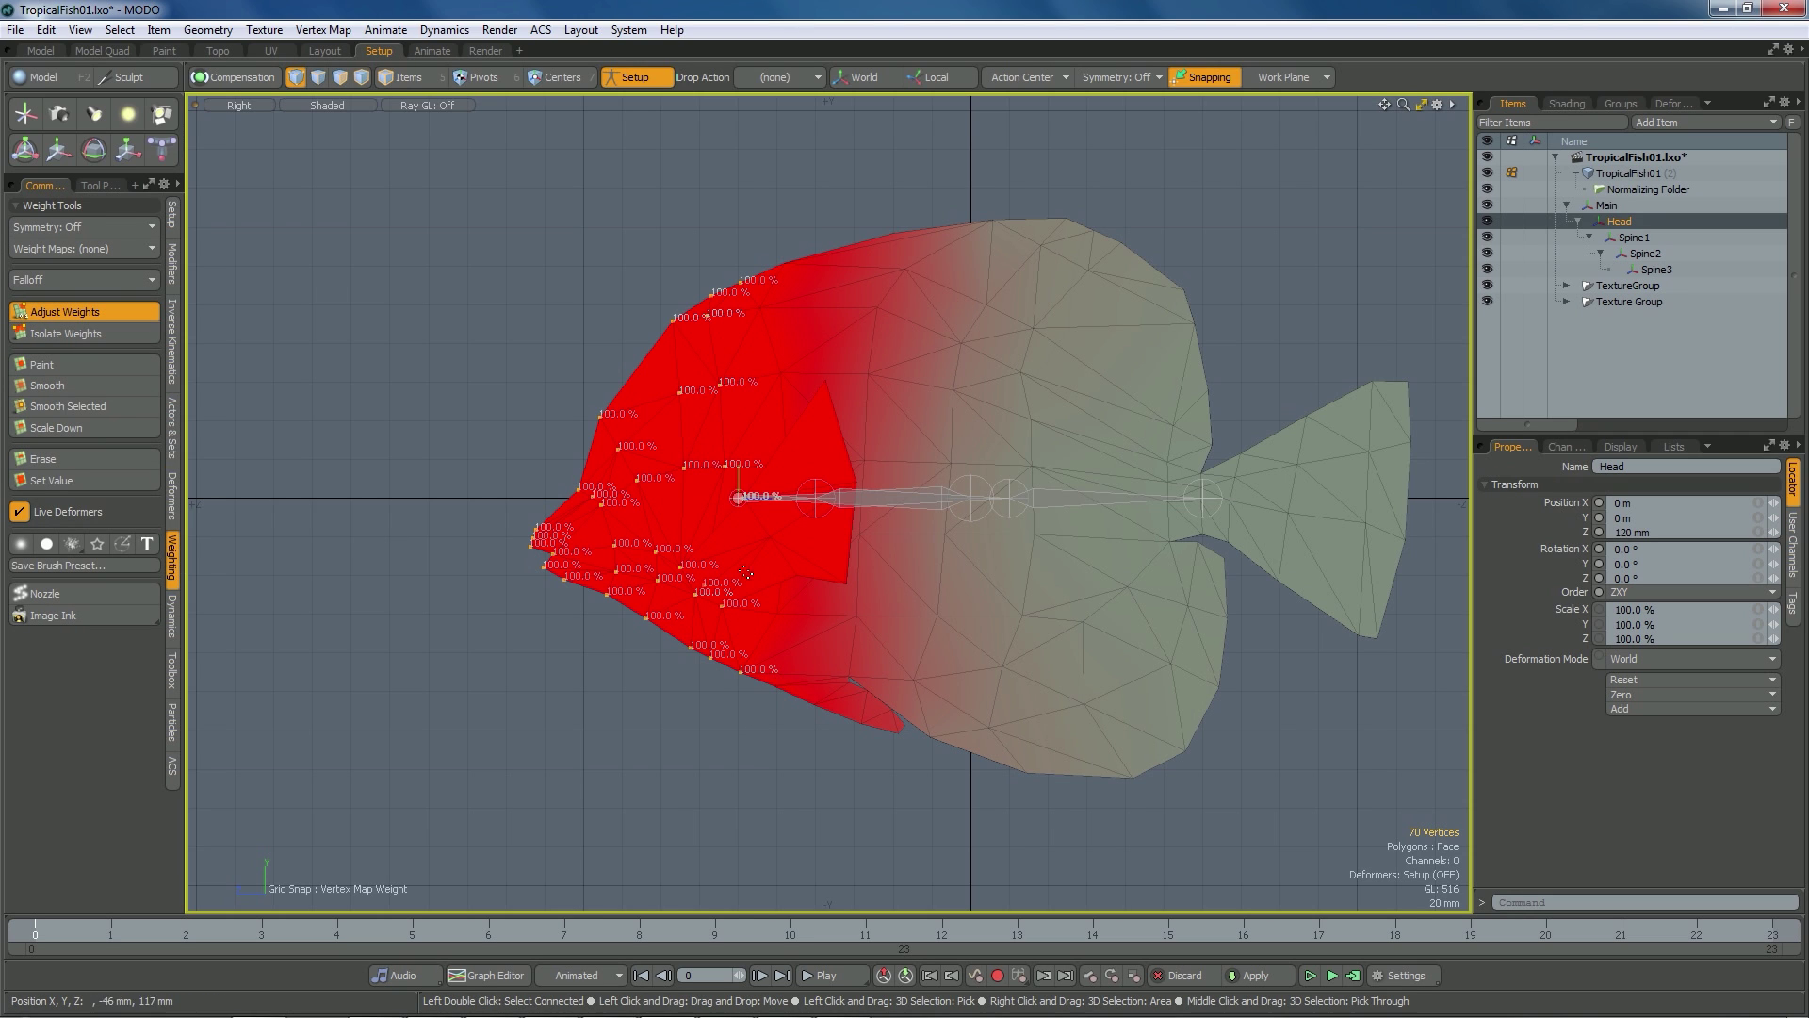
key("space")
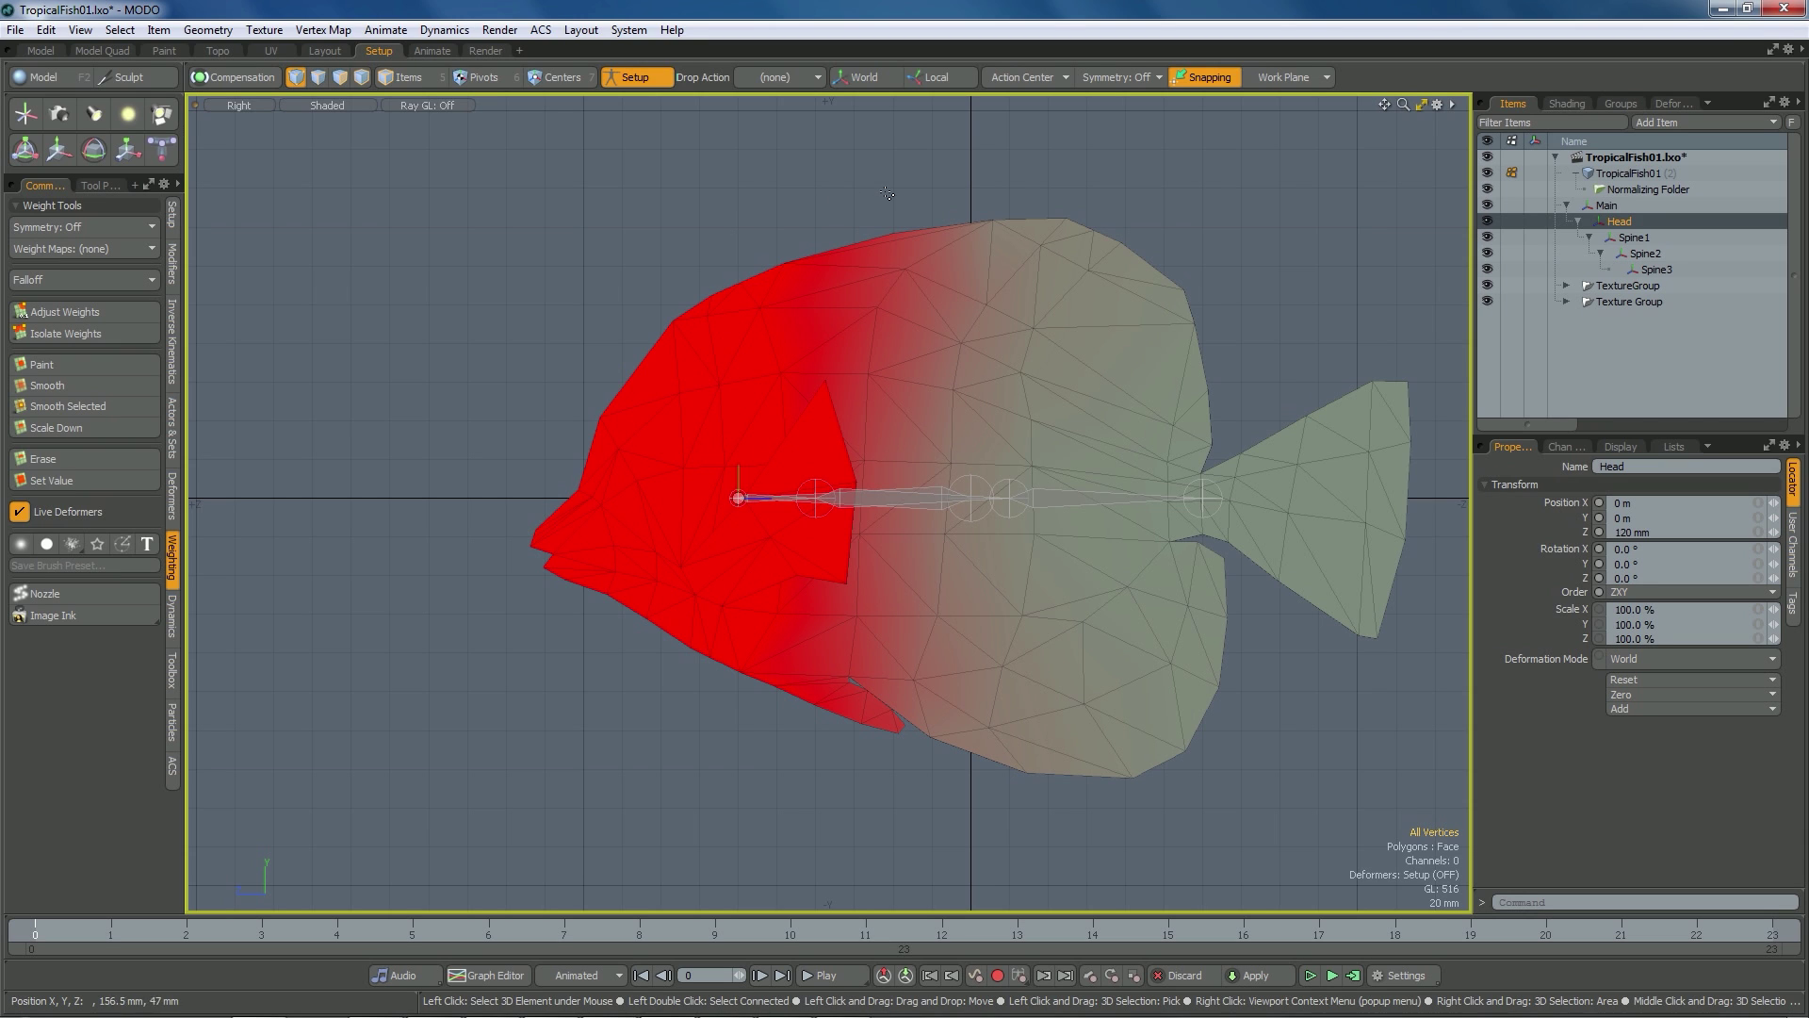
Check the Head joint's weights on a wider vertex selection reaching from the snout to just behind the pectoral fin
right_click_drag(907, 192, 413, 794)
left_click(38, 313)
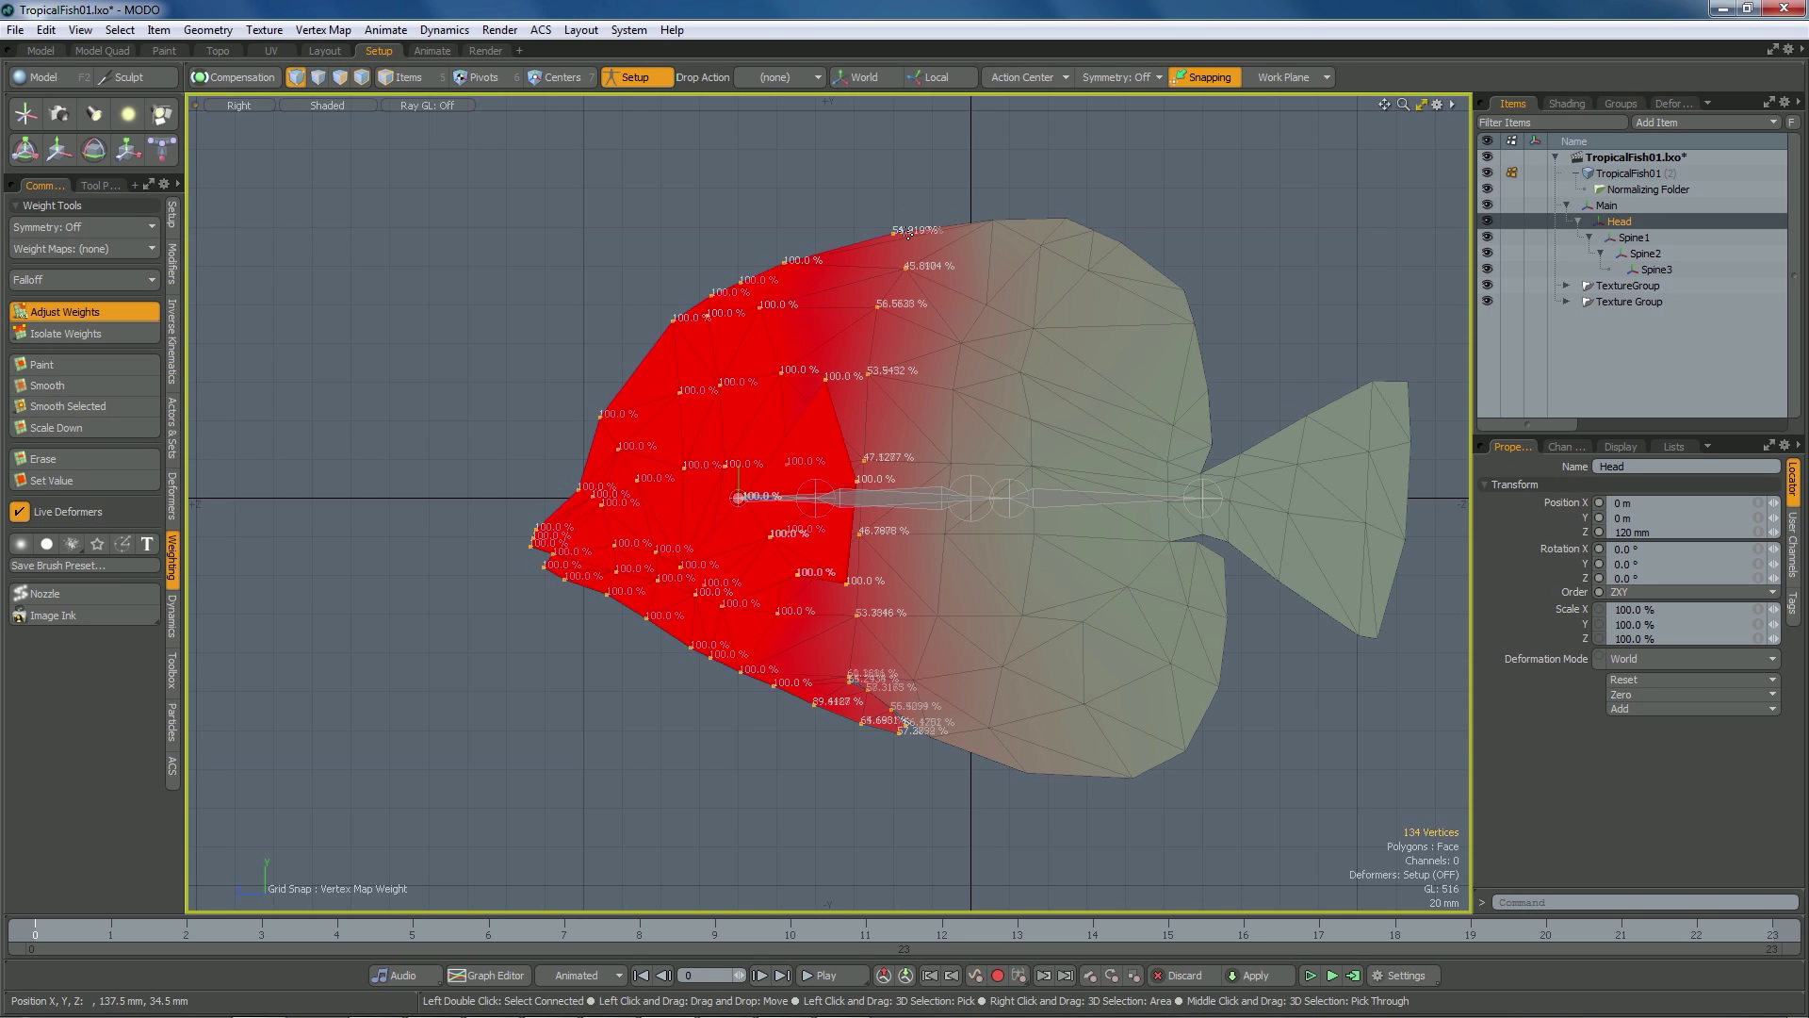
key("space")
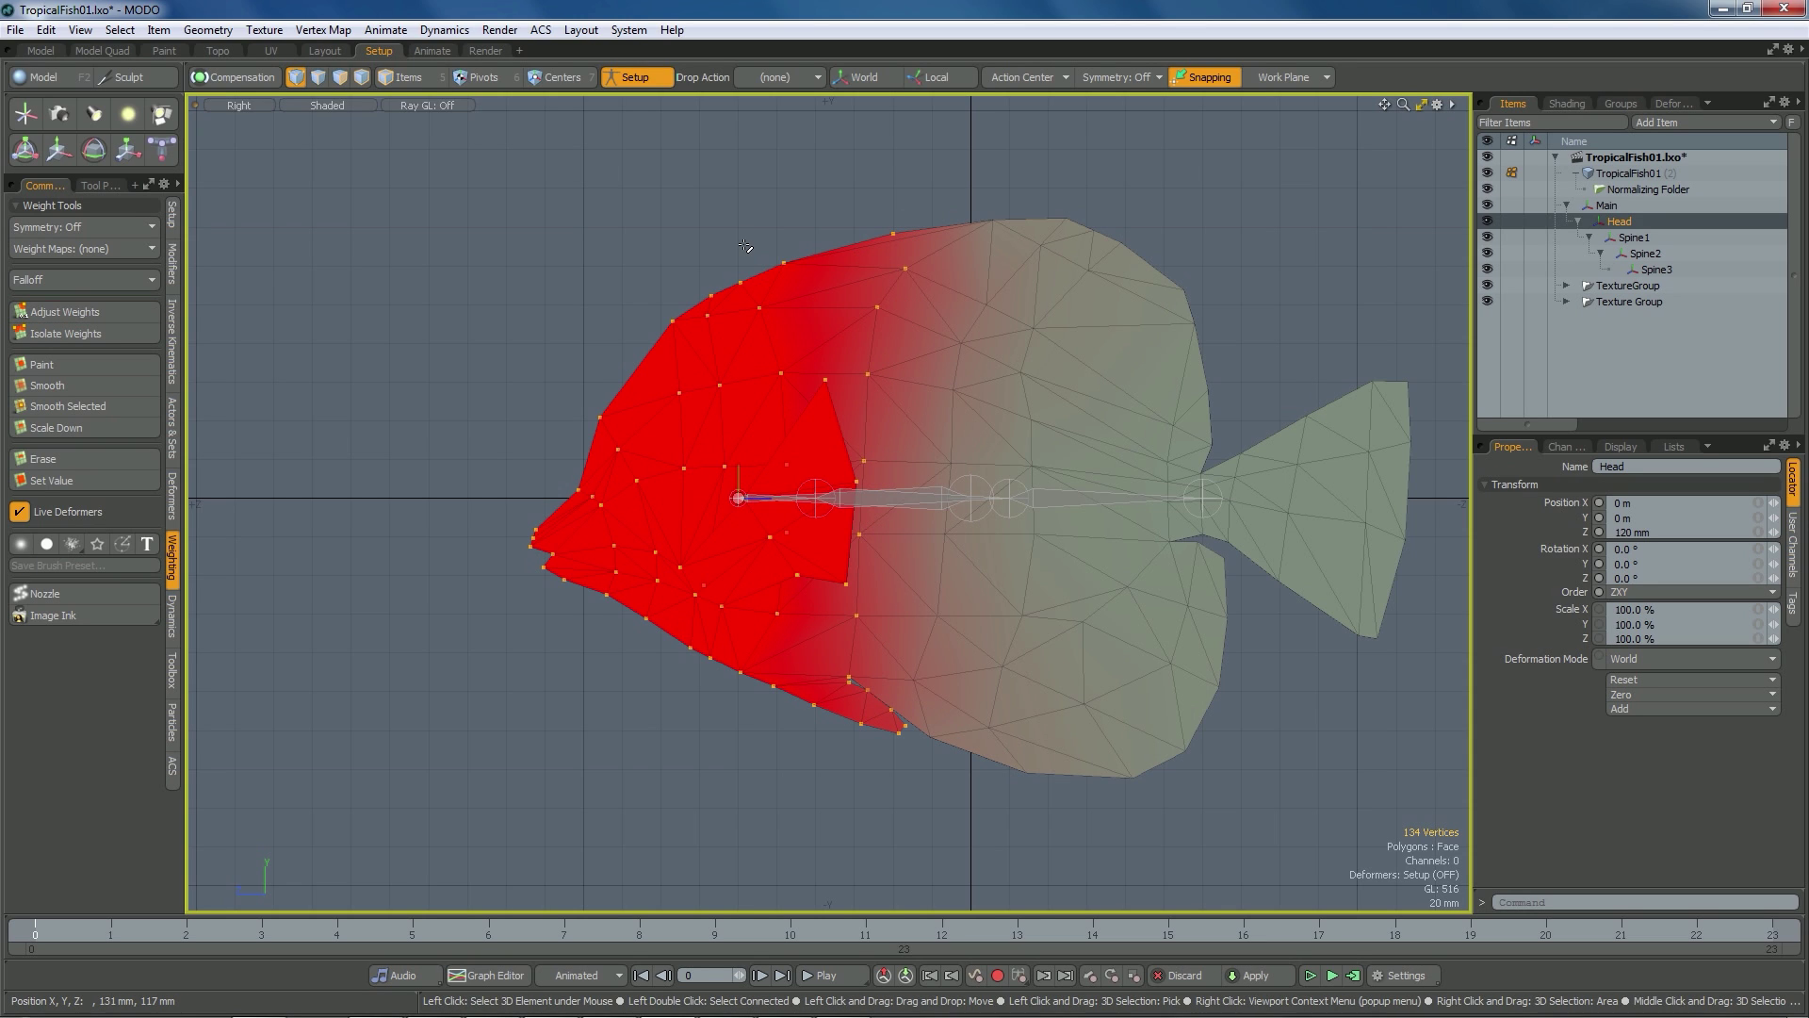
left_click_drag(886, 318, 778, 354, "alt")
scroll(821, 356, "down", 1)
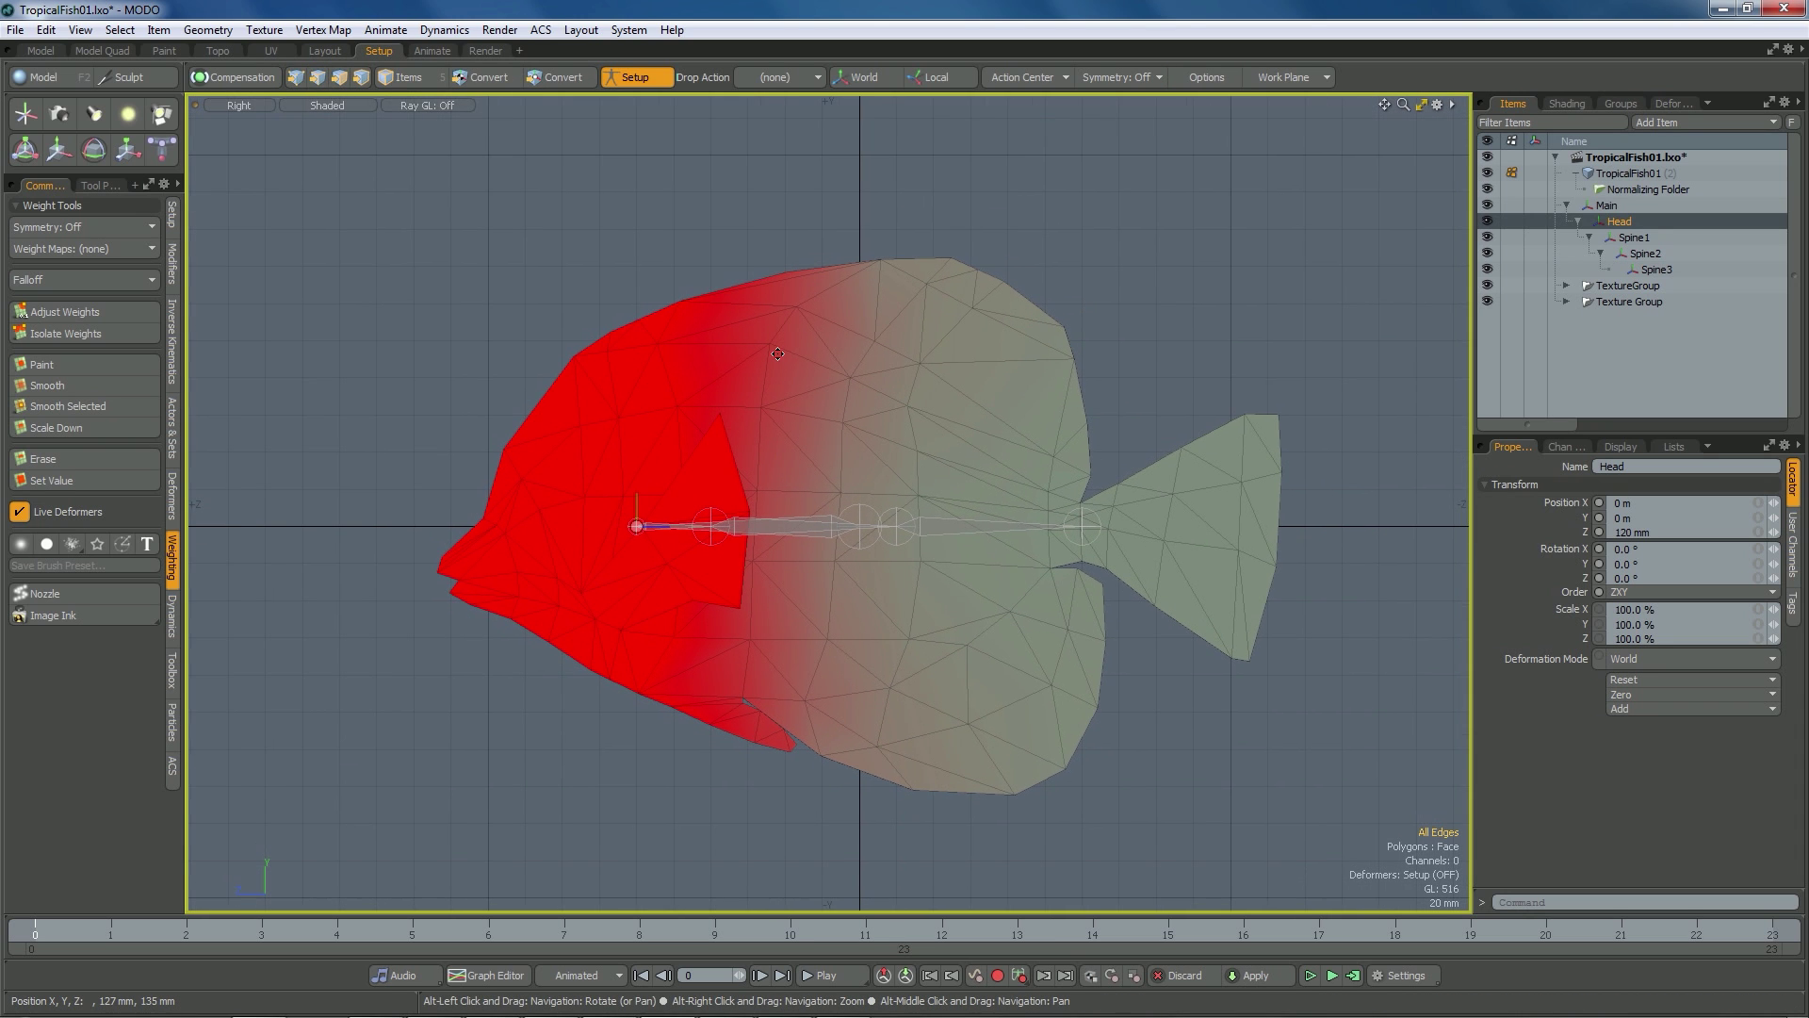
left_click_drag(702, 281, 706, 267, "alt")
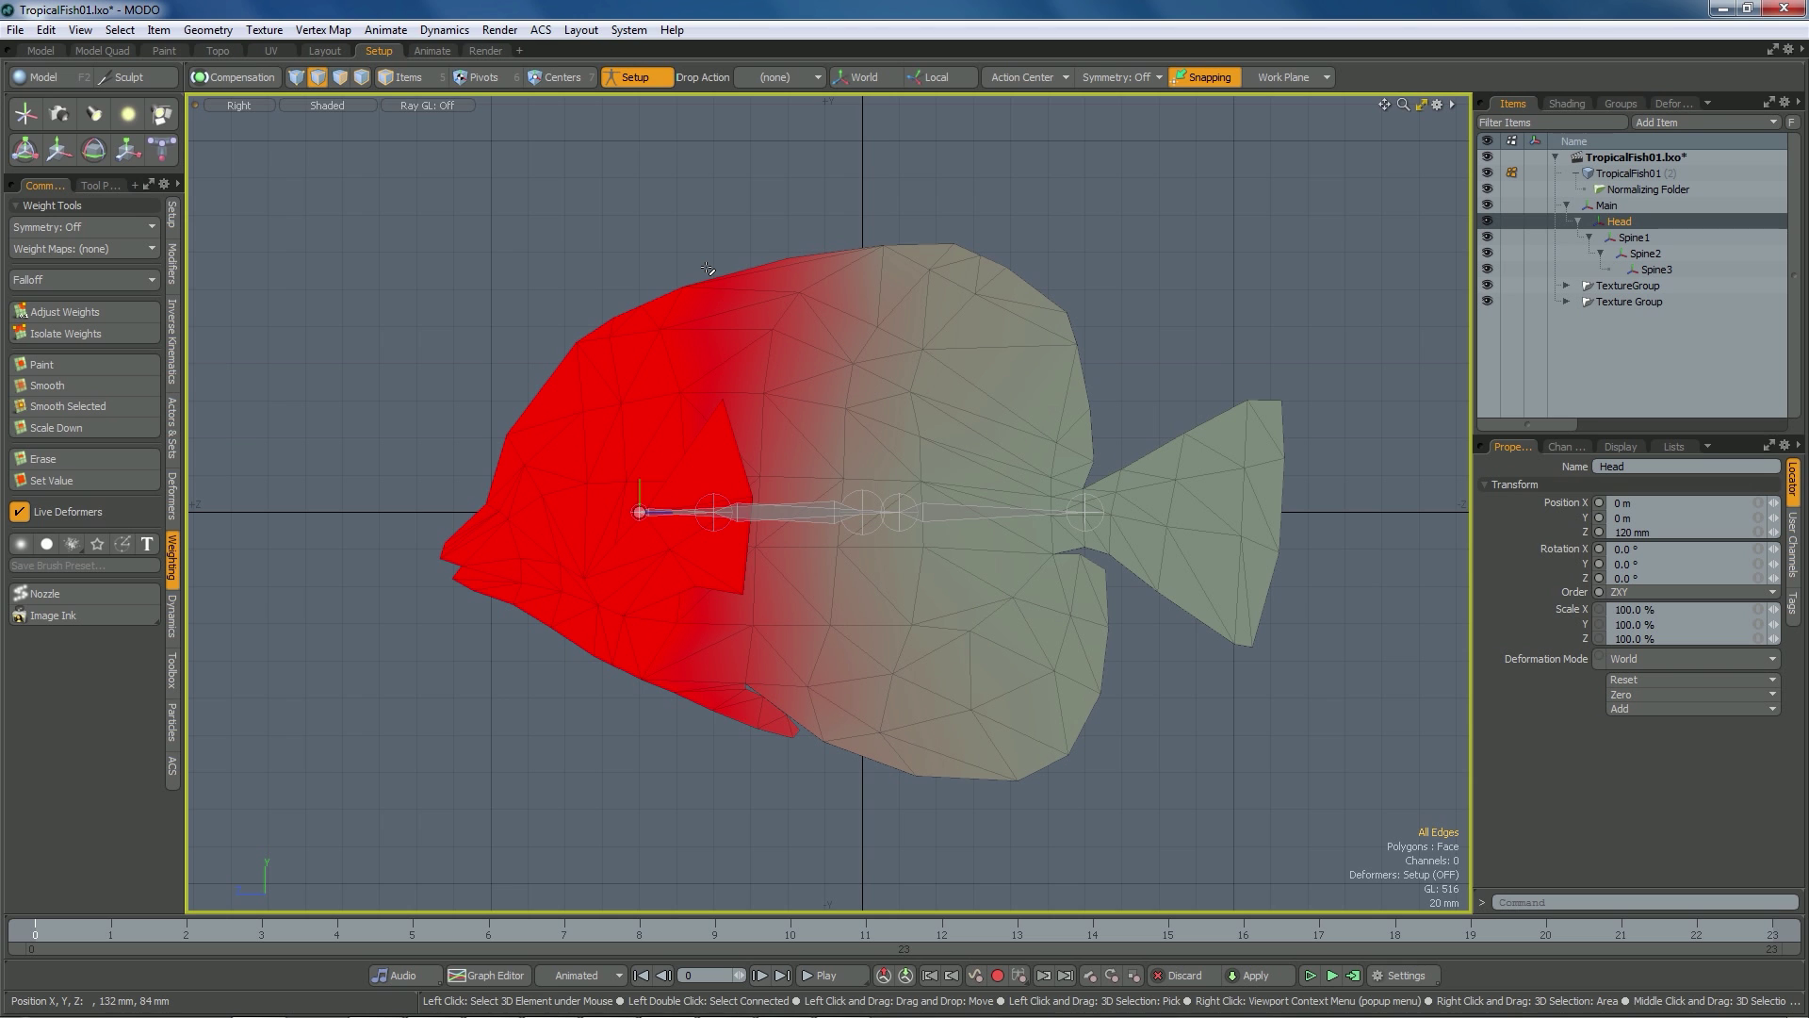
Switch the viewport to Perspective, turn off Setup mode and return to item selection for testing the rig
key("ctrl+space")
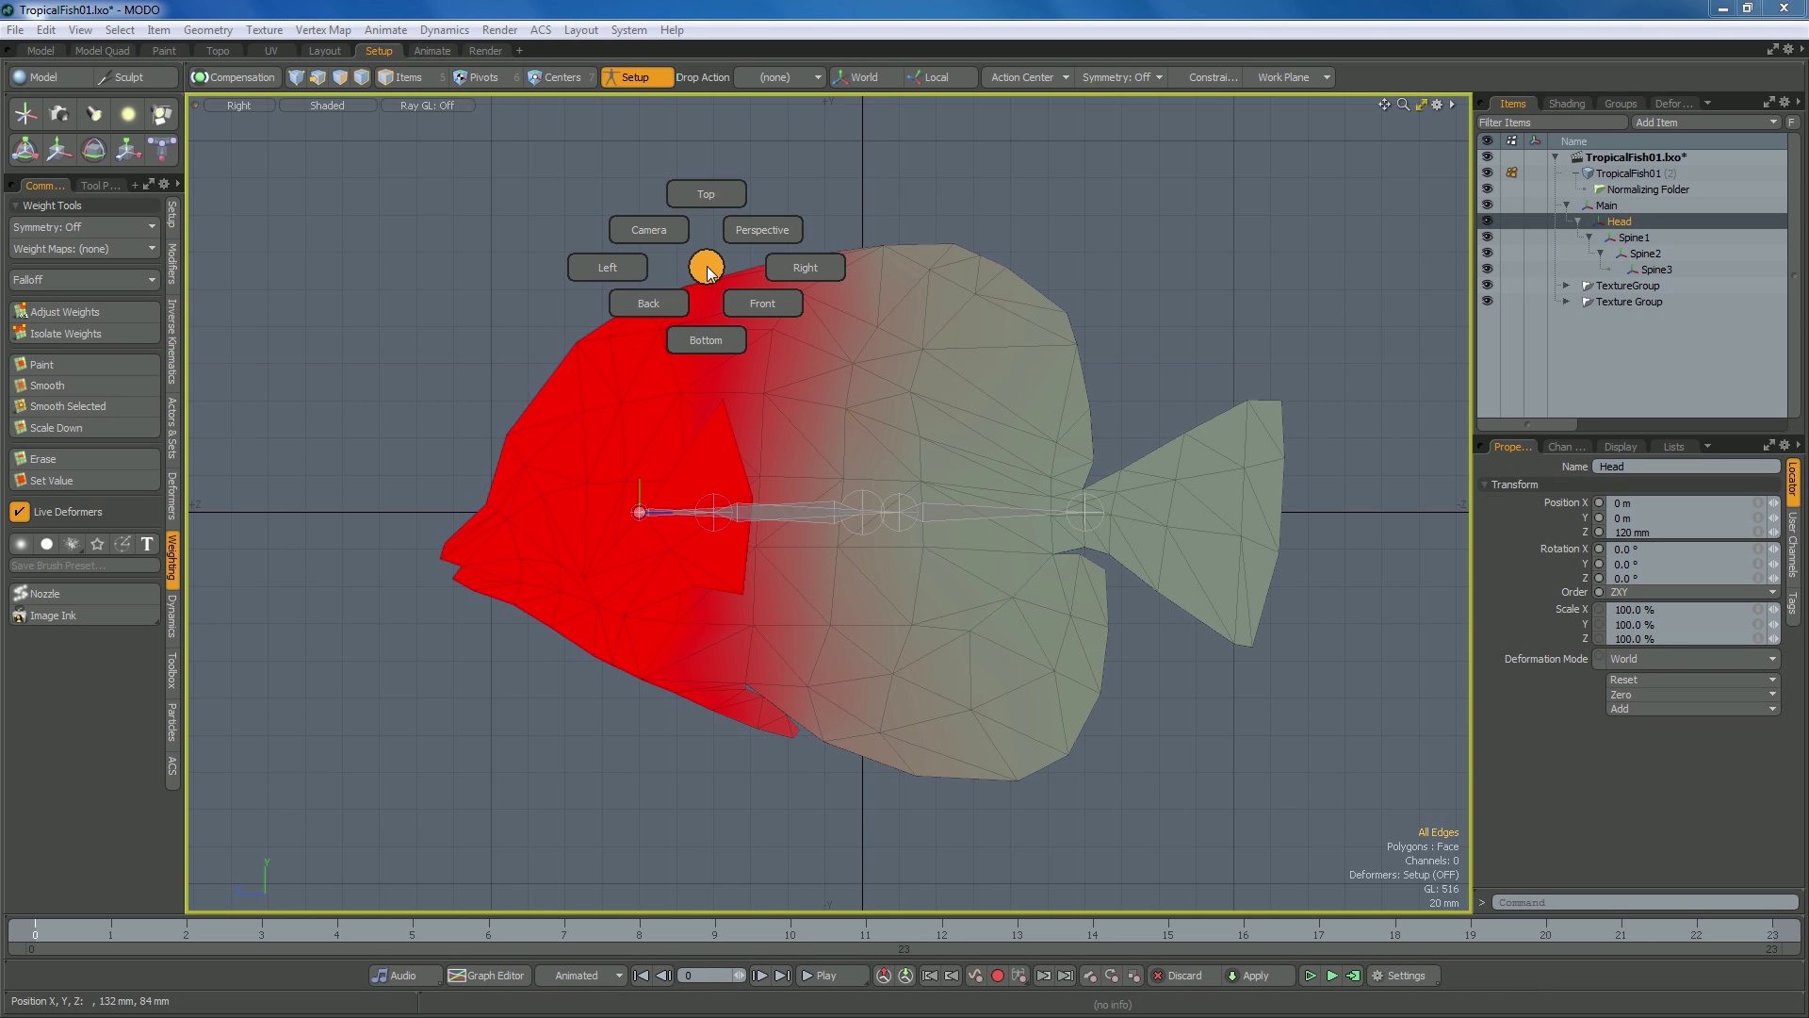
left_click(759, 229)
left_click_drag(773, 443, 880, 472, "alt")
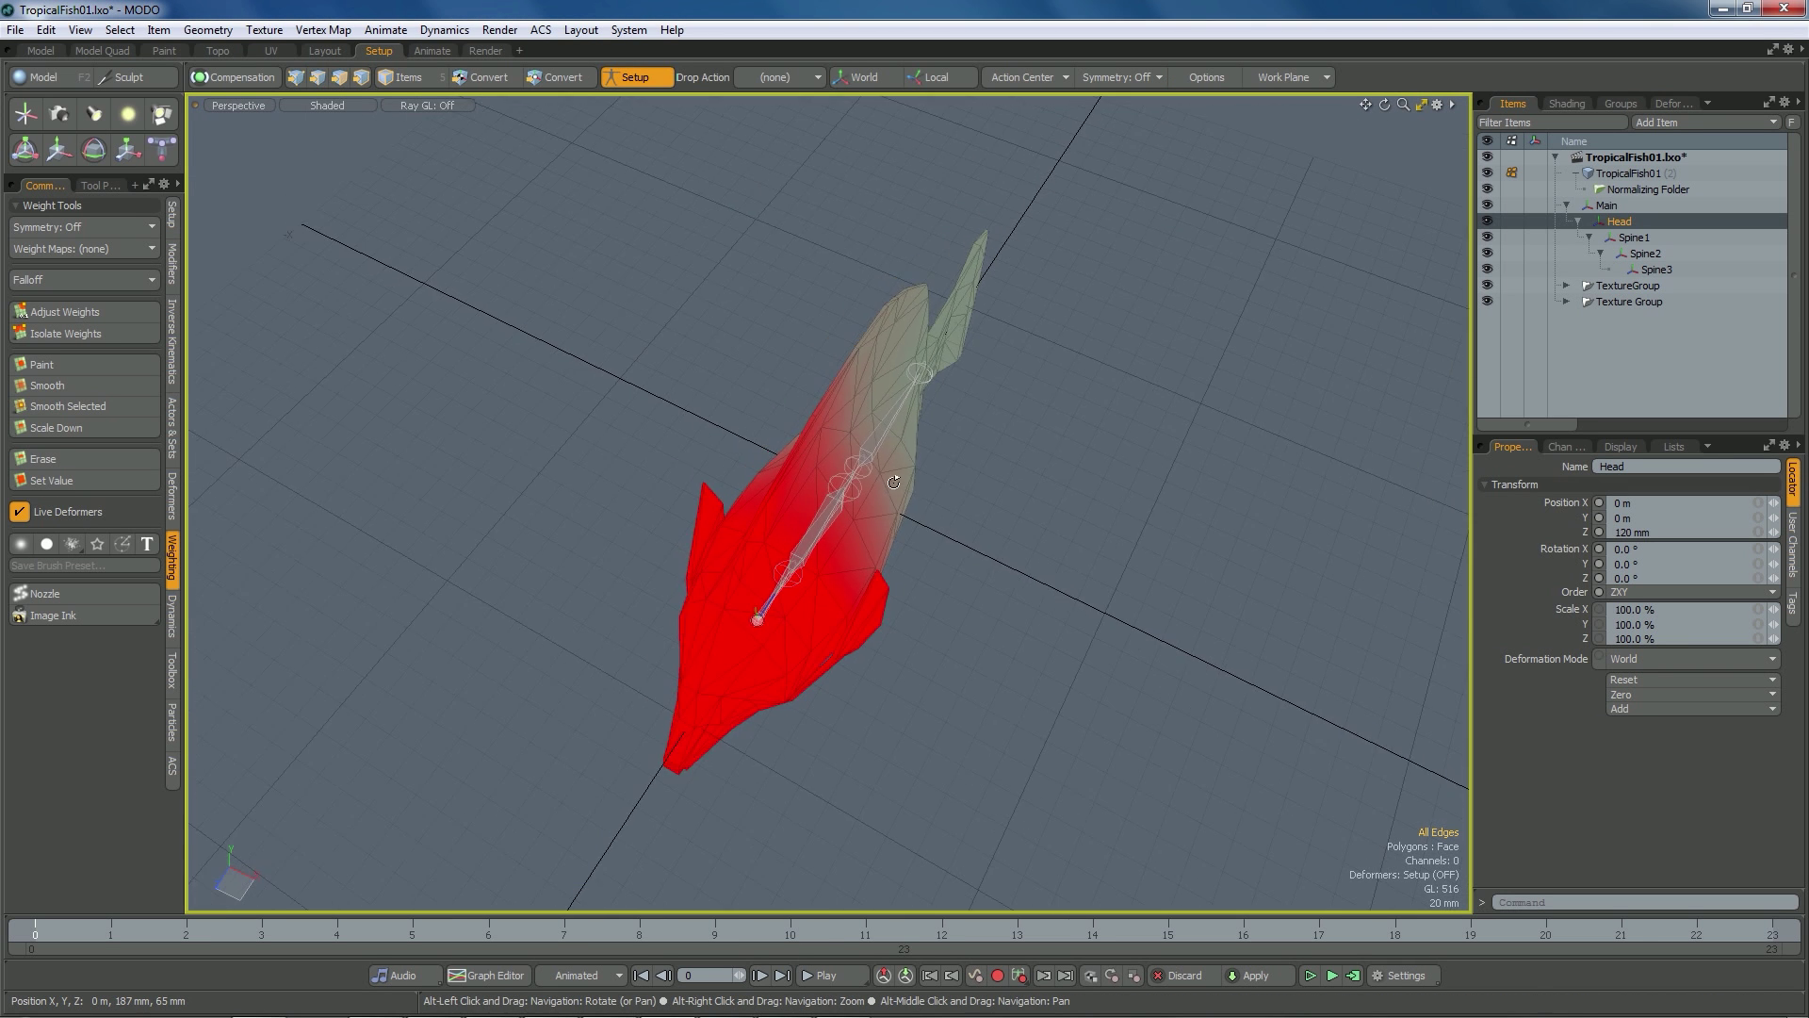
right_click_drag(880, 472, 894, 516, "alt")
left_click_drag(894, 515, 882, 514, "alt")
key("x")
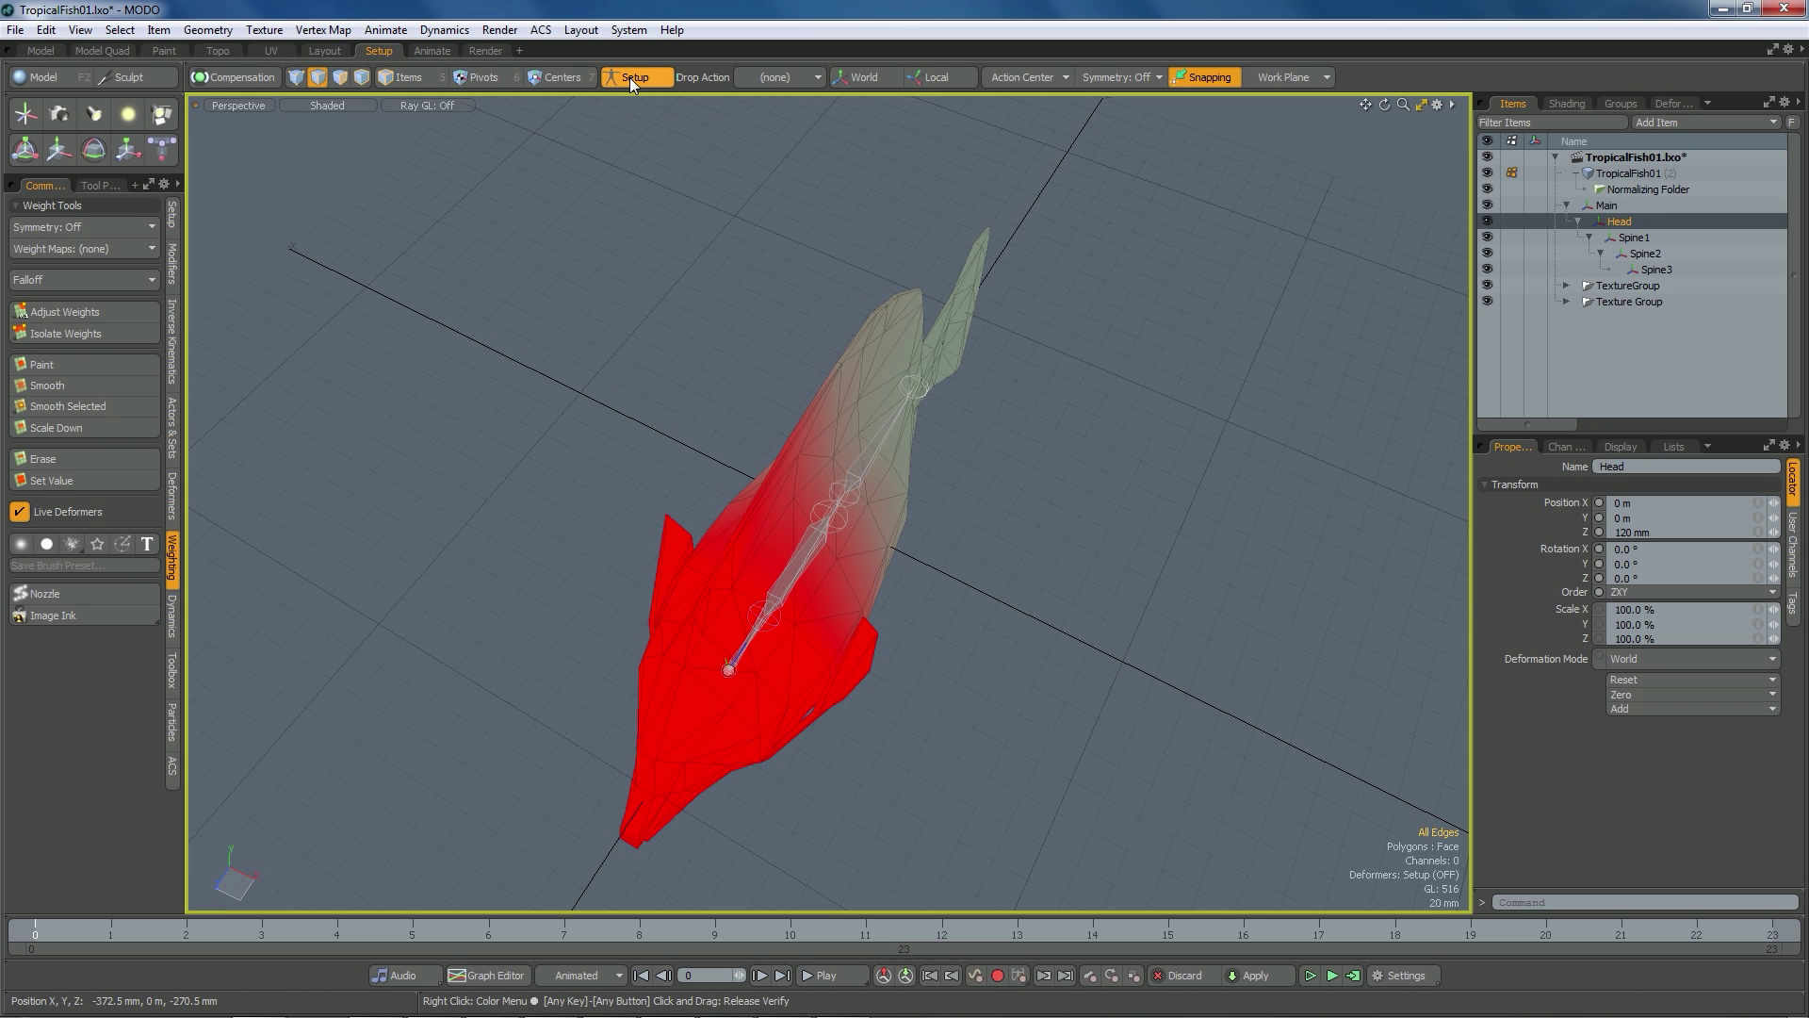
left_click(630, 77)
left_click_drag(981, 525, 796, 613, "alt")
key("5")
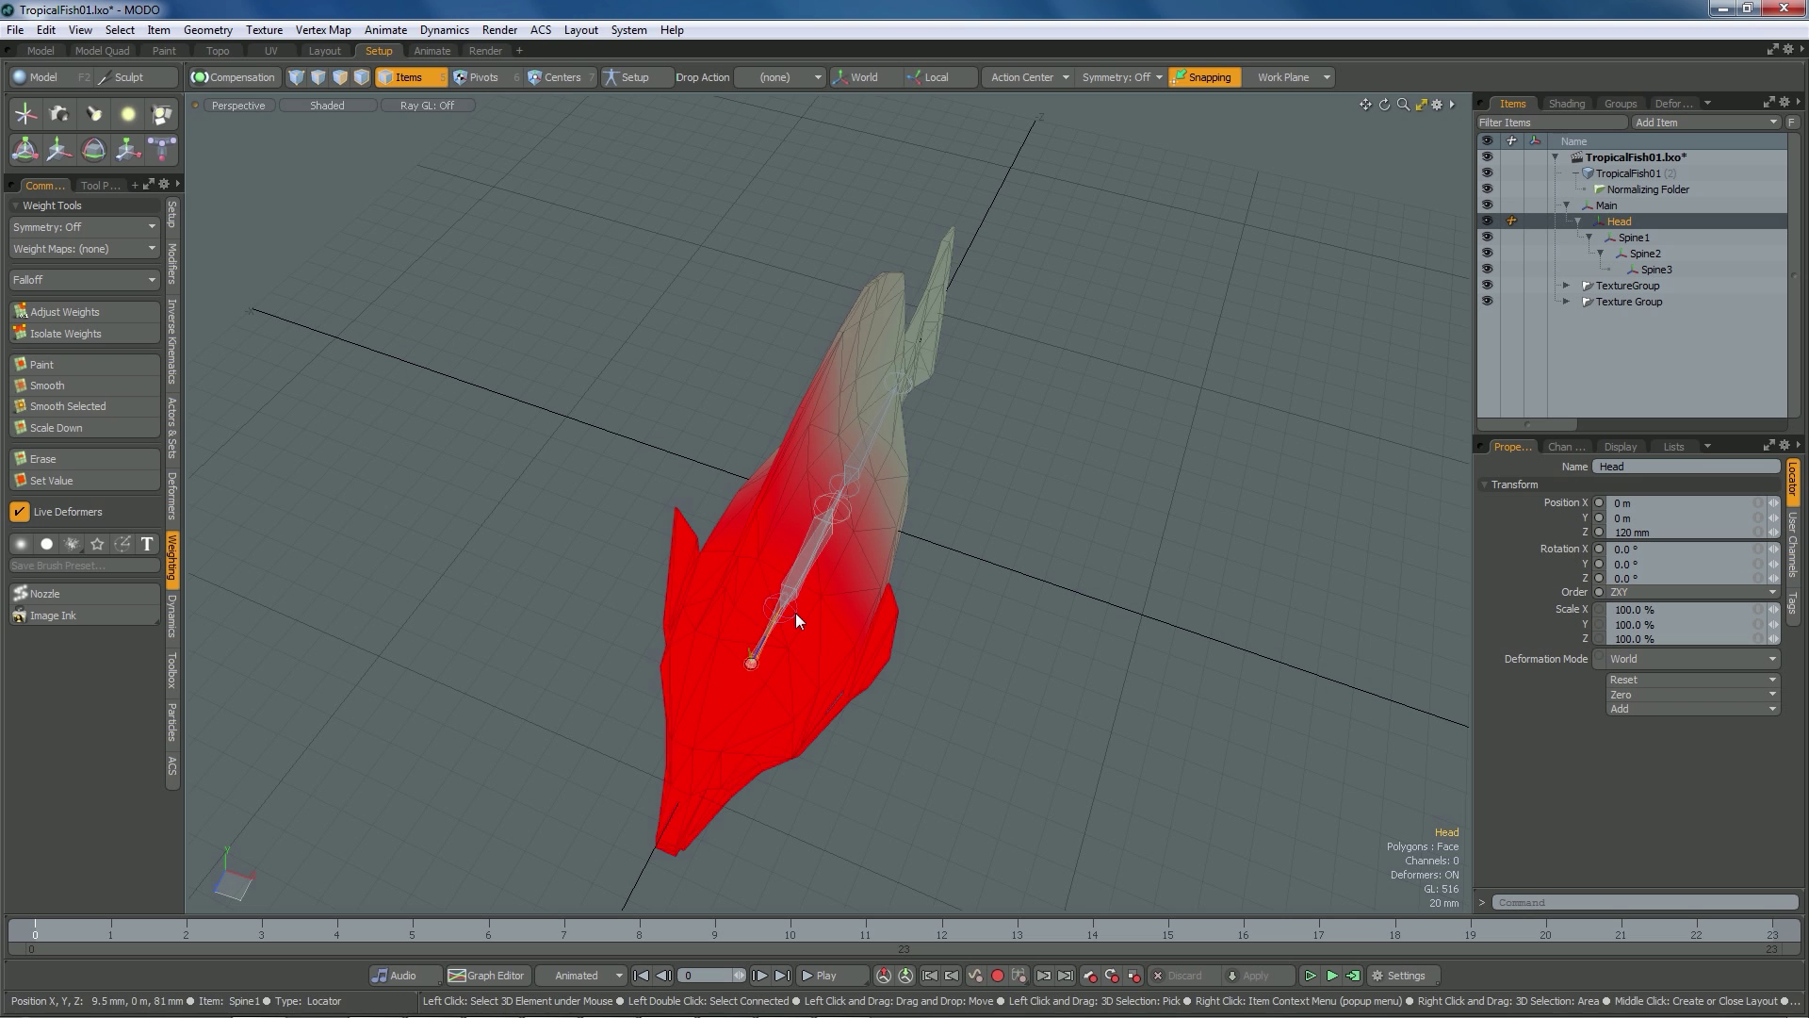
Test the deformation by rotating the Spine1 joint about 18° around Y, and undo the rotation
left_click(794, 611)
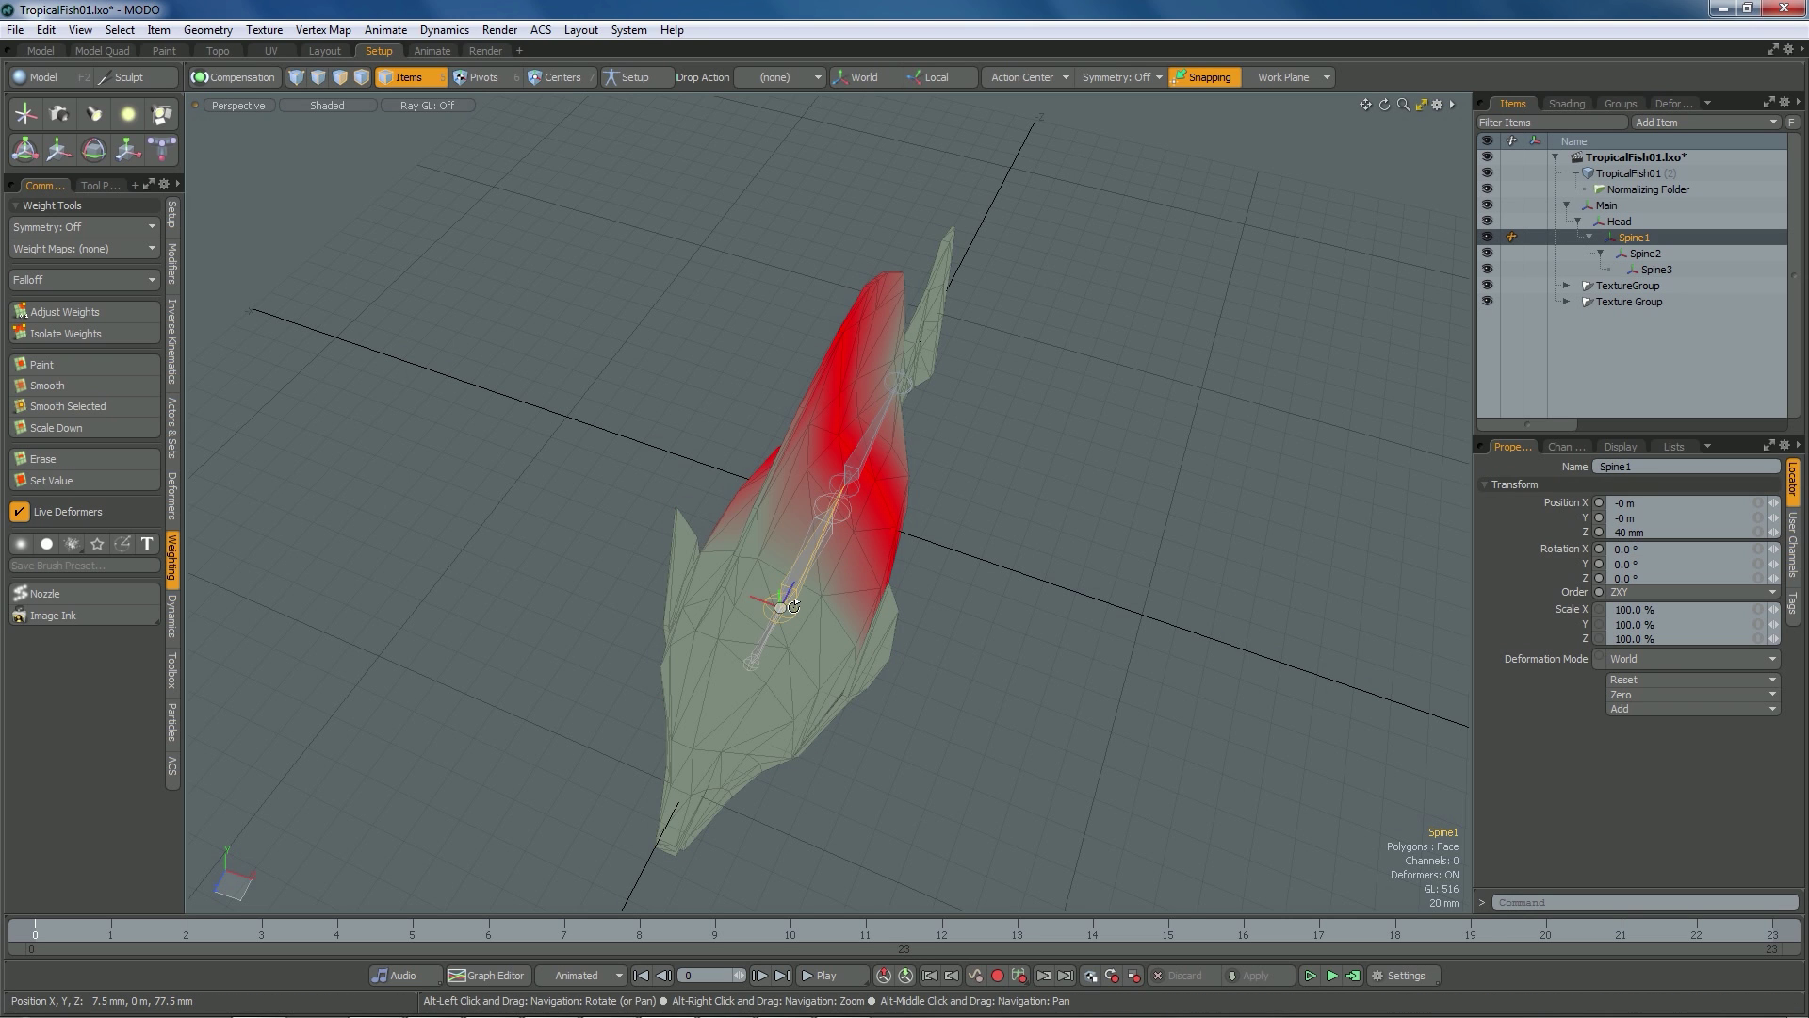
left_click_drag(793, 609, 889, 647, "alt")
key("e")
key("ctrl+z")
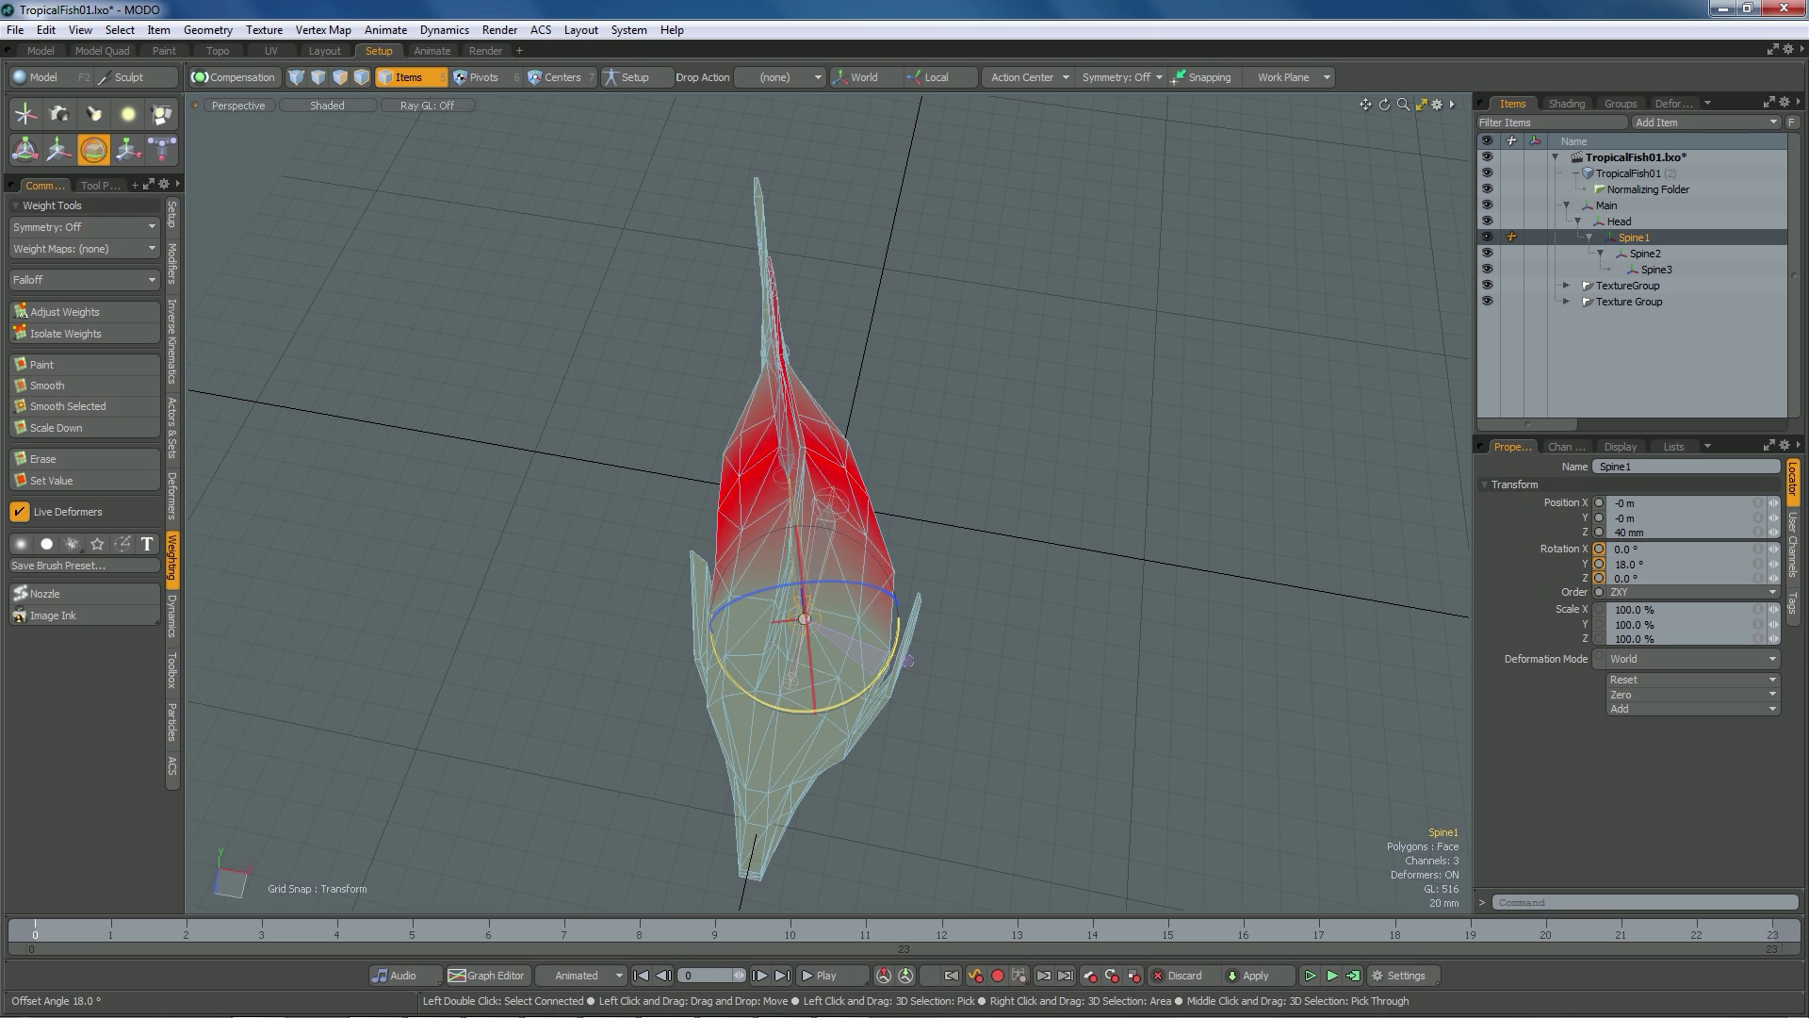
Test bending the body by rotating the Spine1, Spine2 and Spine3 joints together, and undo the rotation
left_click(1654, 269, "shift")
mouse_move(1015, 482)
left_mouse_down("alt")
mouse_move(829, 433)
mouse_move(940, 475)
mouse_move(990, 457)
mouse_move(869, 463)
mouse_move(991, 456)
mouse_move(881, 467)
mouse_move(1015, 474)
mouse_move(877, 483)
mouse_move(993, 489)
left_mouse_up("alt")
key("ctrl+z")
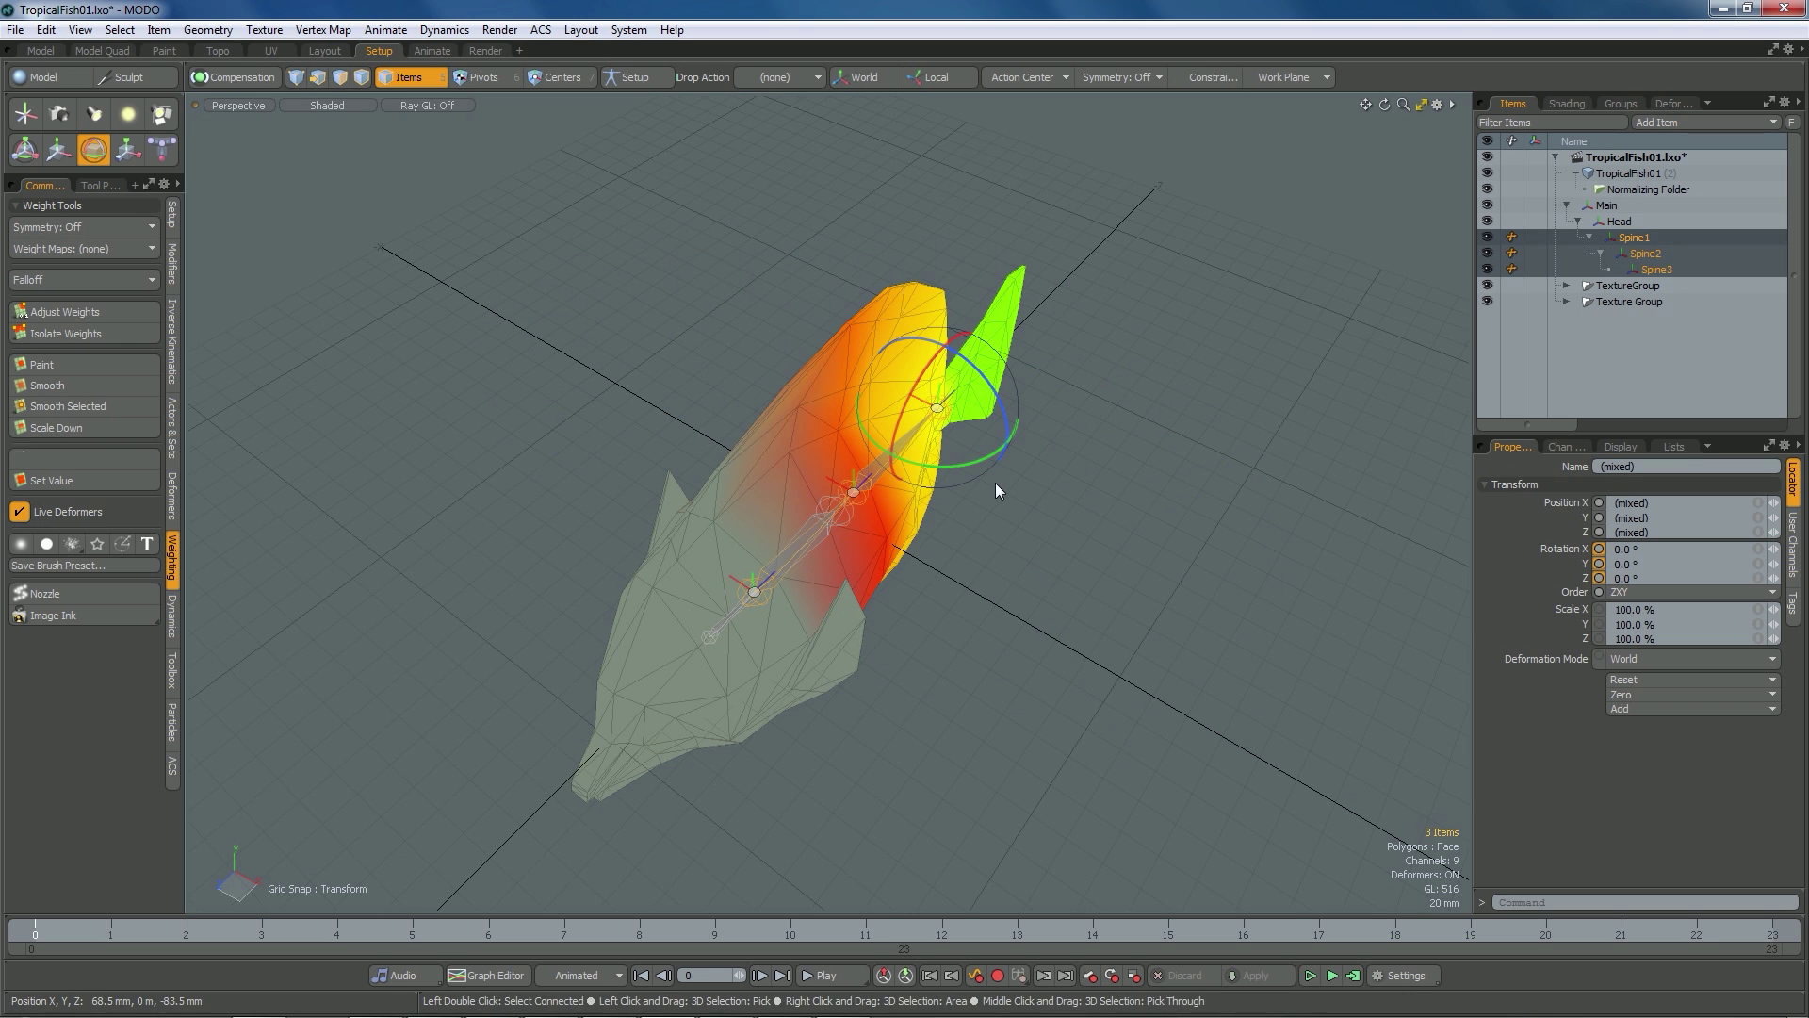
Set the viewport shading to Advanced OpenGL and clear the joint selection to view the textured fish from the side
mouse_move(1178, 565)
left_mouse_down("alt")
mouse_move(989, 509)
mouse_move(981, 416)
mouse_move(918, 453)
mouse_move(980, 414)
mouse_move(933, 433)
mouse_move(999, 460)
mouse_move(913, 449)
mouse_move(952, 464)
mouse_move(933, 443)
left_mouse_up("alt")
left_click(327, 105)
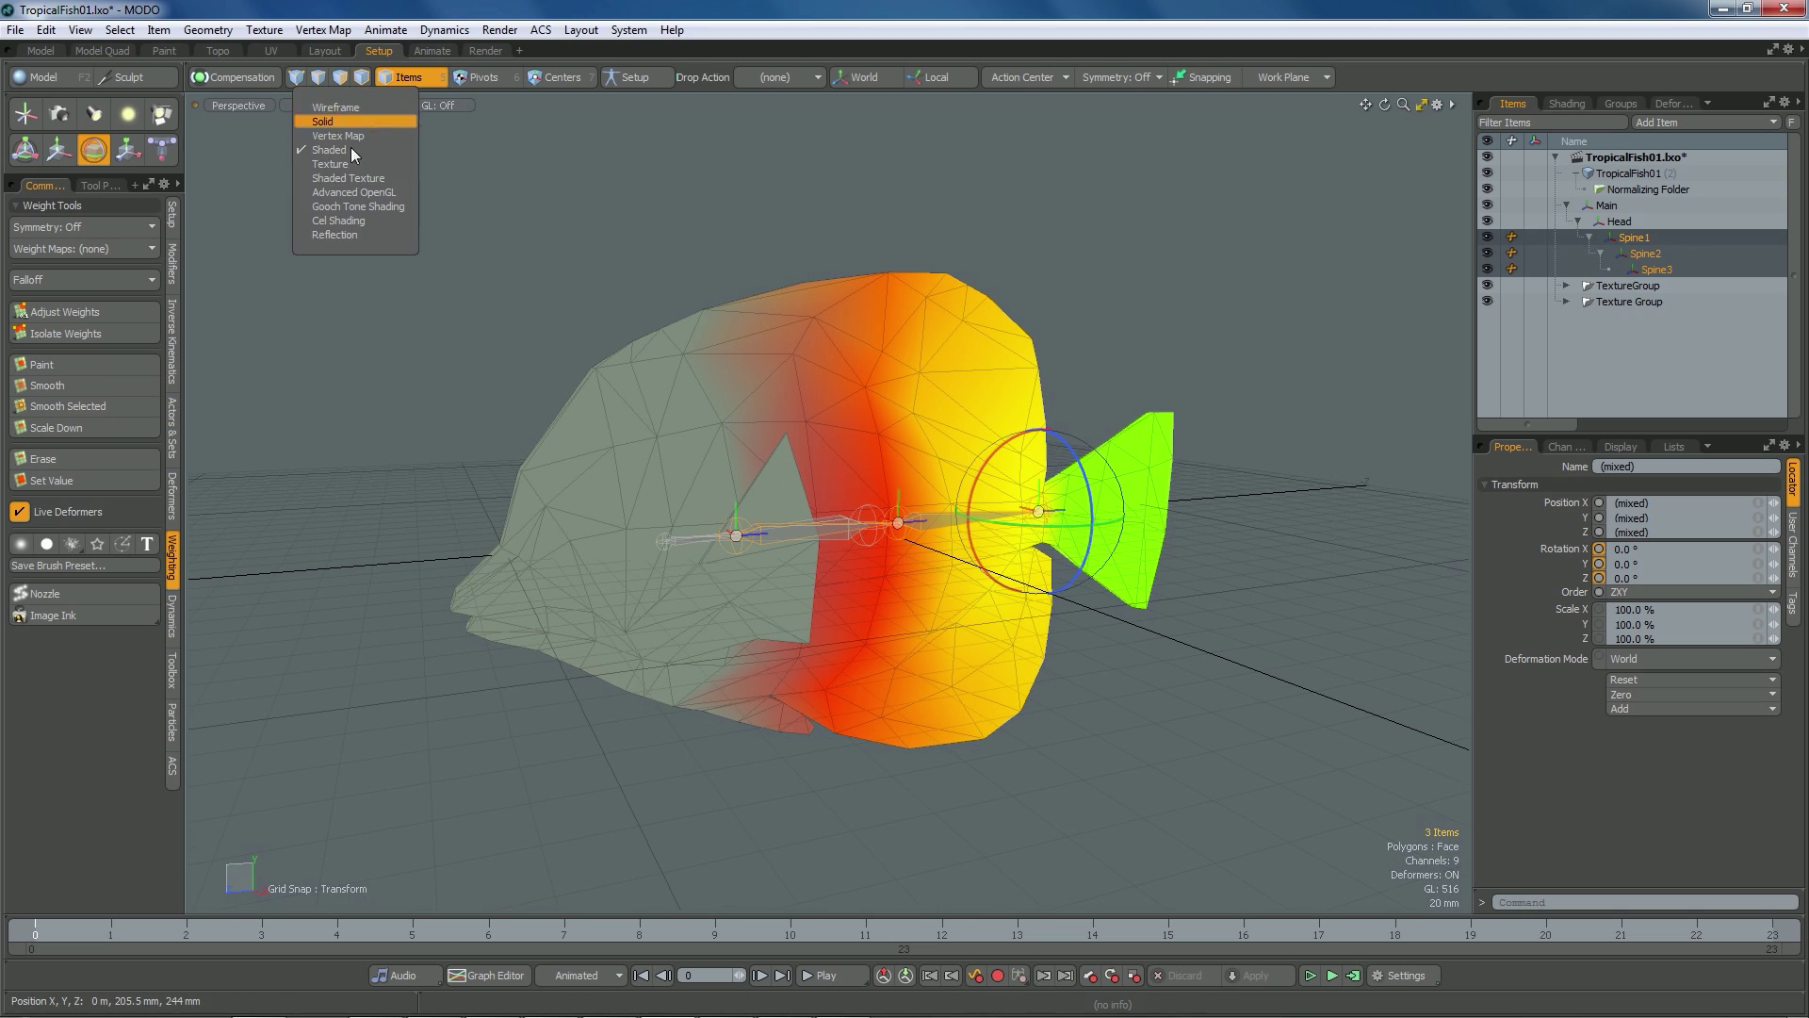
left_click(350, 179)
key("space")
left_click(1054, 267)
left_click_drag(1054, 267, 1025, 397, "alt")
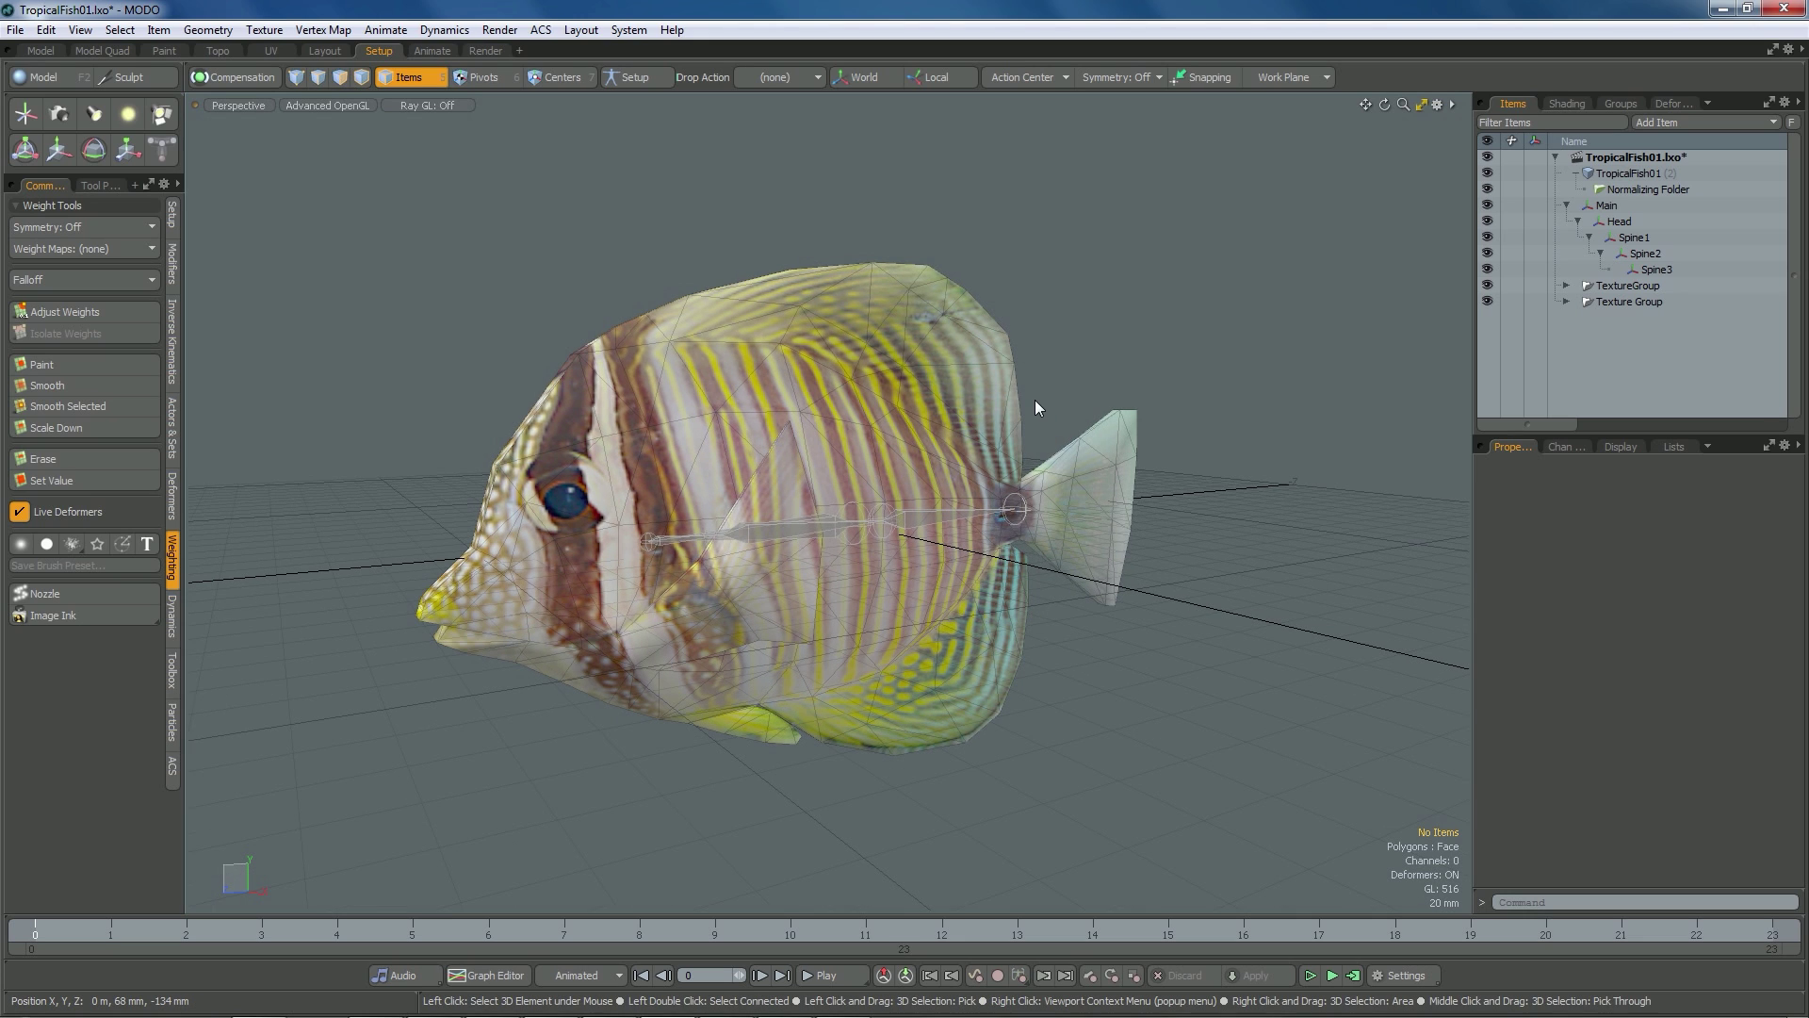